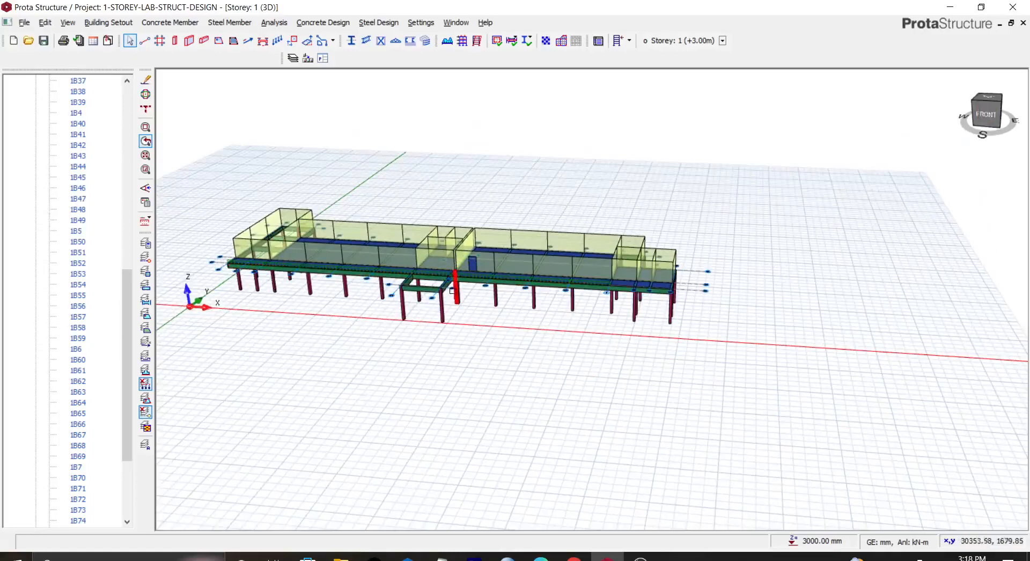
mouse_move(452, 288)
mouse_move(499, 259)
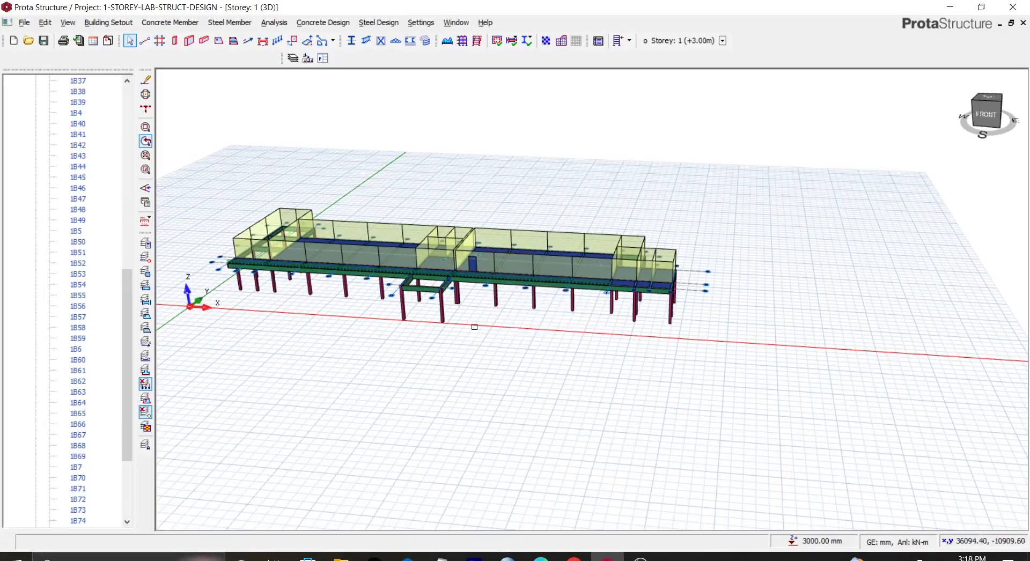
scroll(468, 319, "up", 3)
scroll(466, 321, "down", 1)
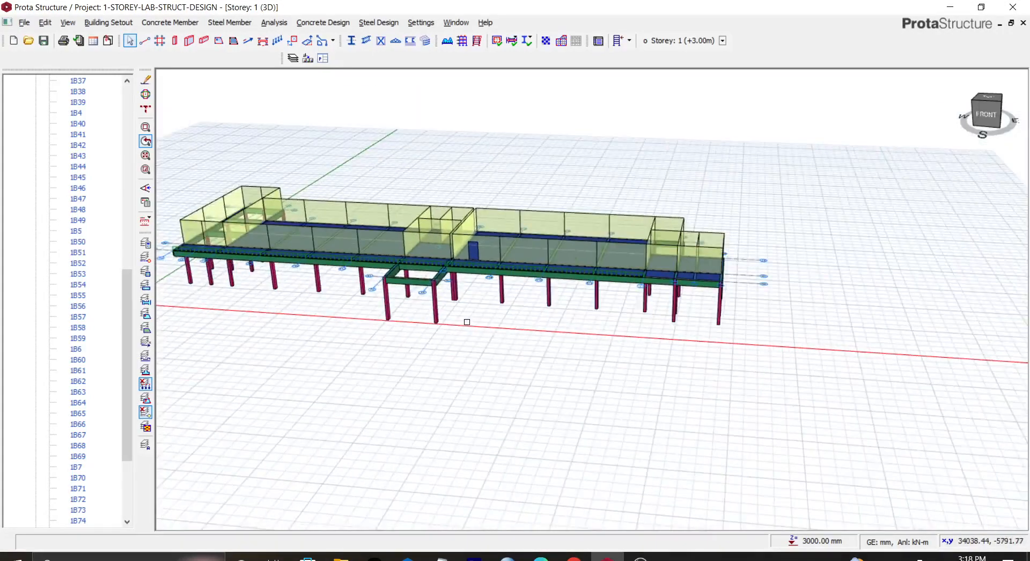
scroll(467, 323, "down", 1)
scroll(456, 309, "up", 2)
mouse_move(450, 251)
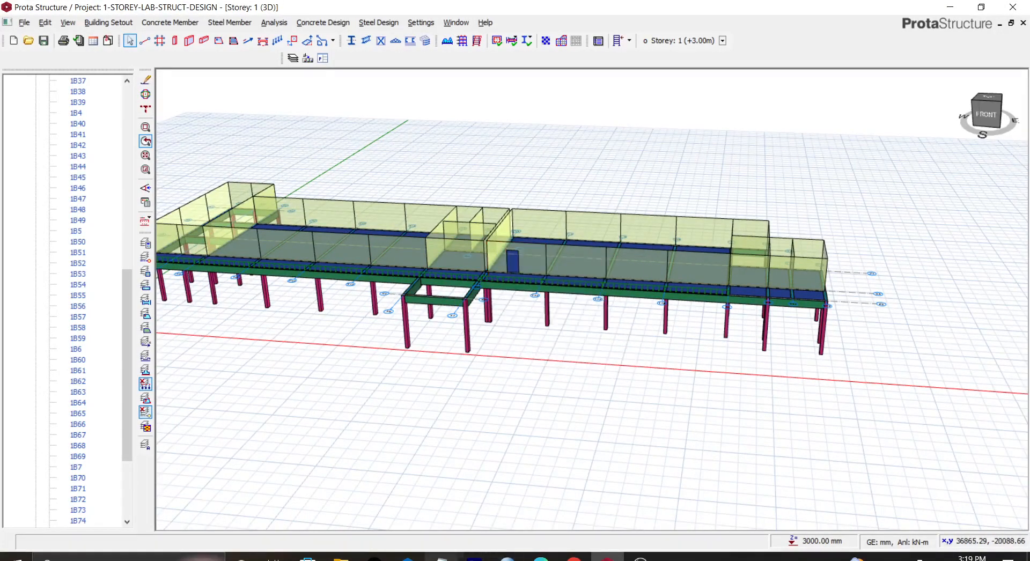
left_click(541, 556)
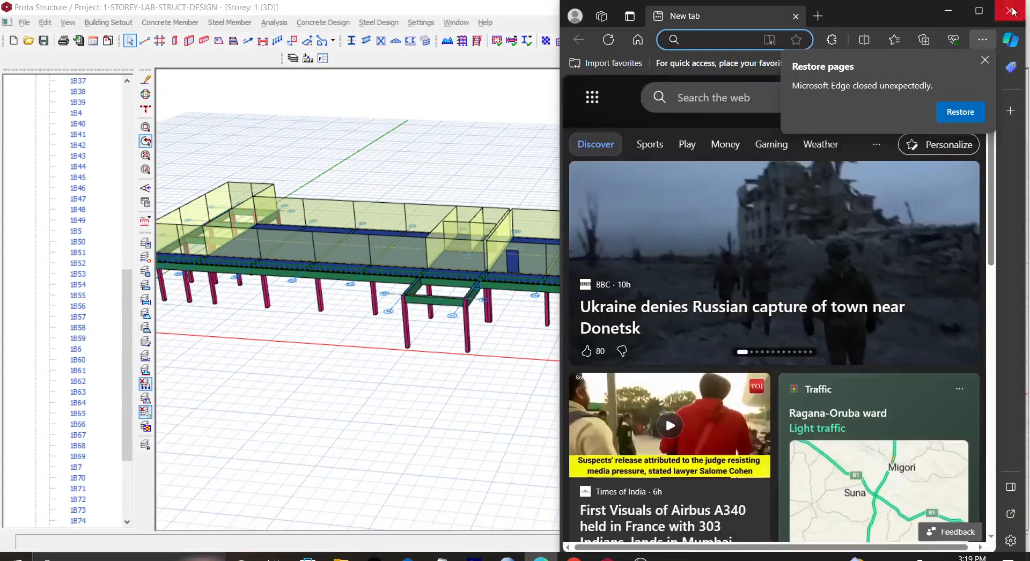
left_click(426, 351)
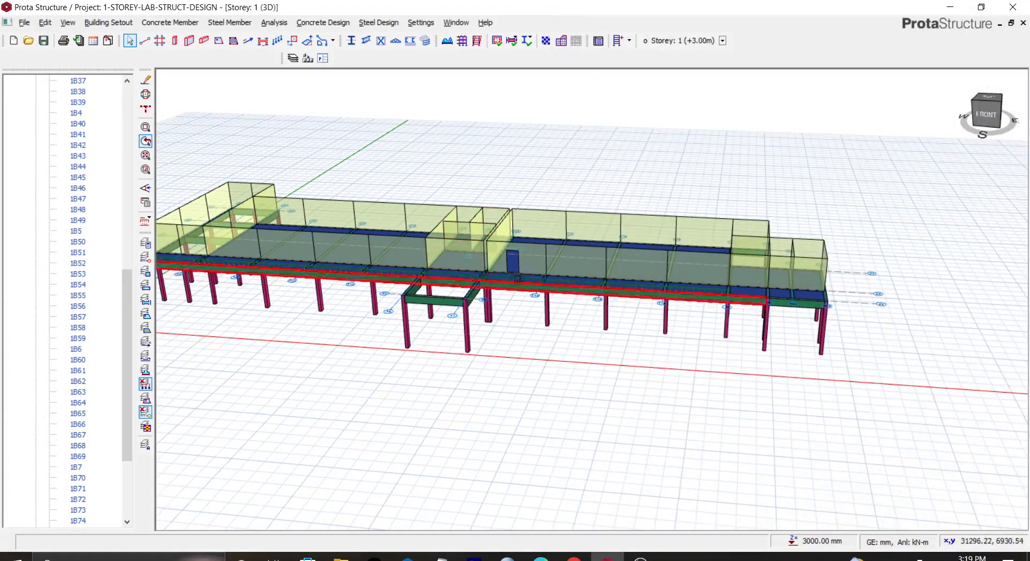
Step: Inspect the slab and wall-loaded beams along the front edge of storey 1 in the 3D view
scroll(518, 259, "up", 3)
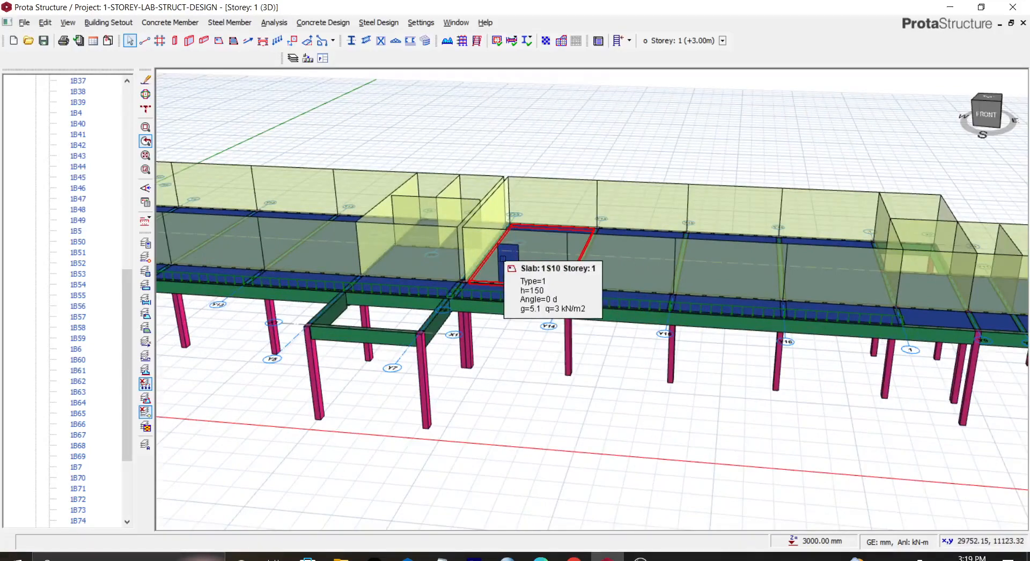
scroll(503, 259, "down", 1)
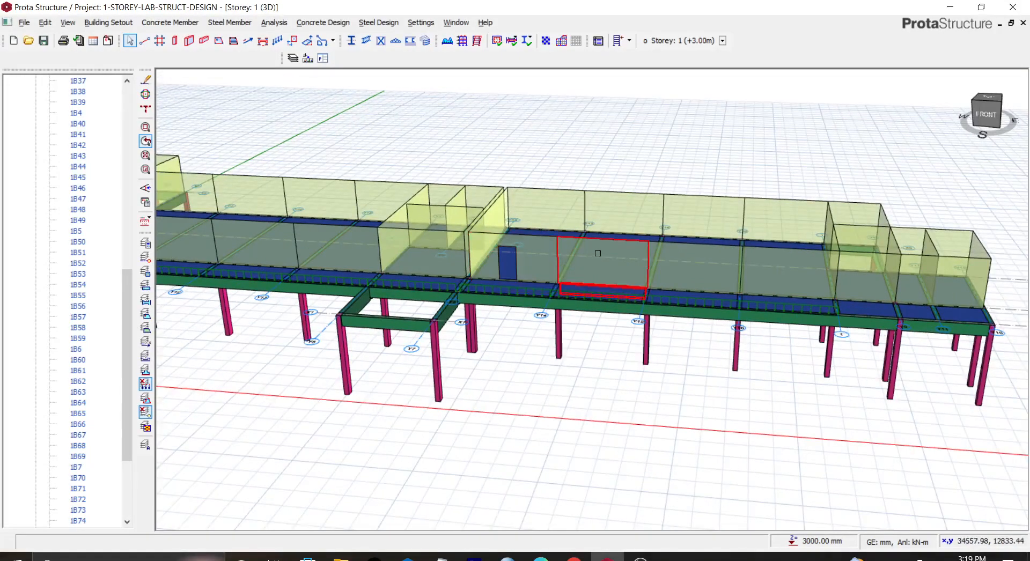
mouse_move(598, 255)
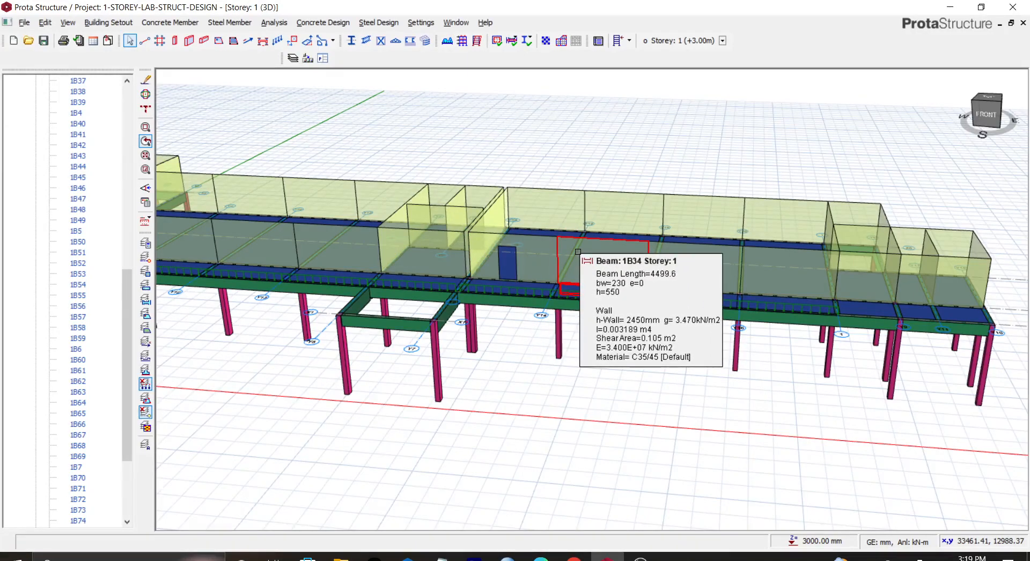
left_click(578, 251)
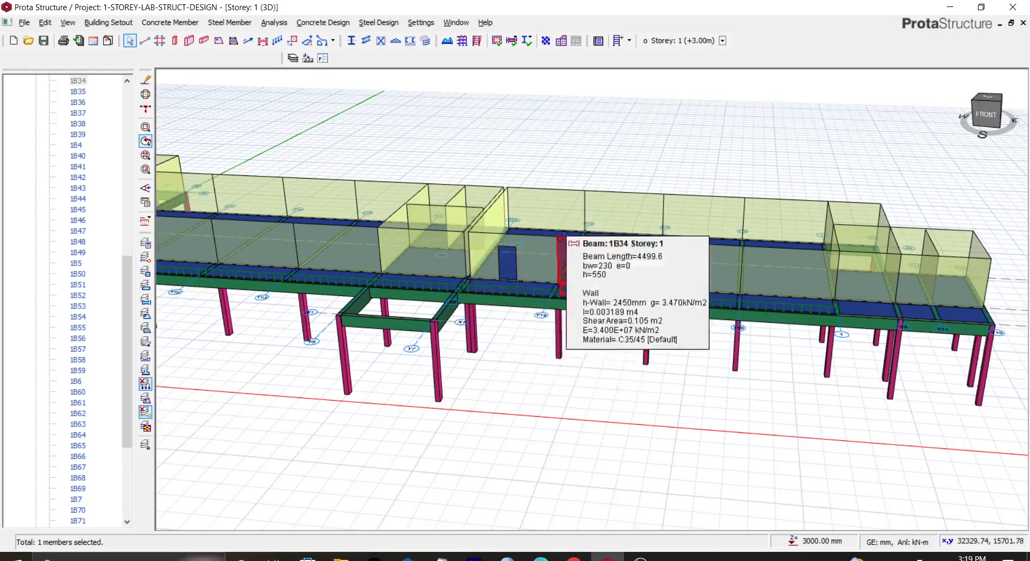
scroll(580, 230, "up", 1)
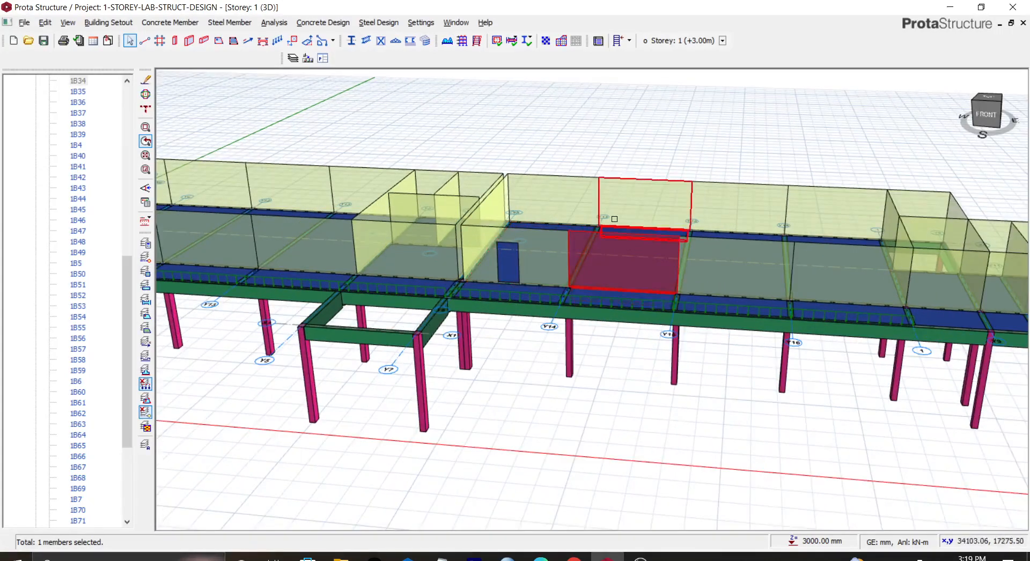
key("Escape")
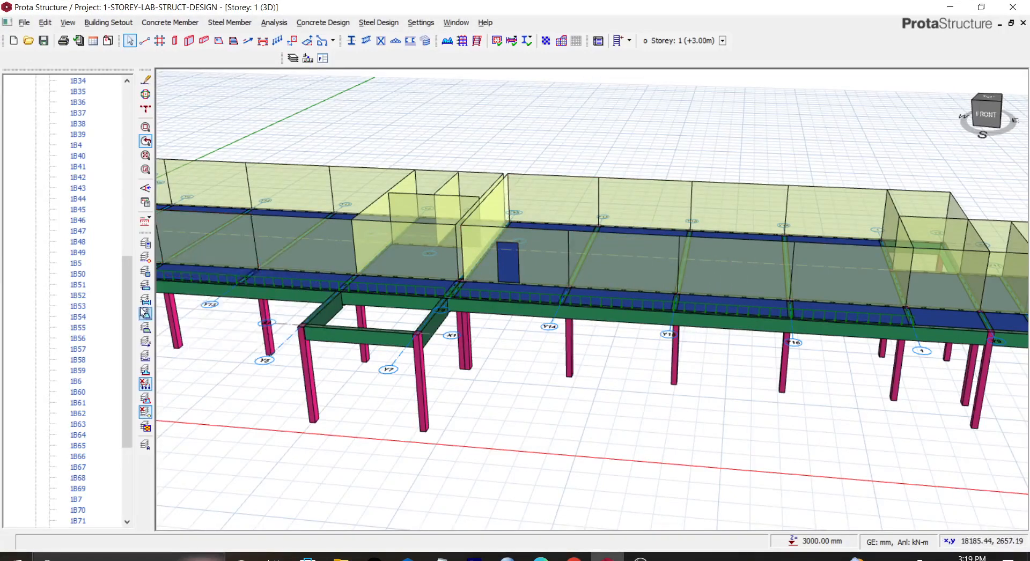
Step: Switch the storey 1 view from 3D to plan
left_click_drag(130, 309, 128, 137)
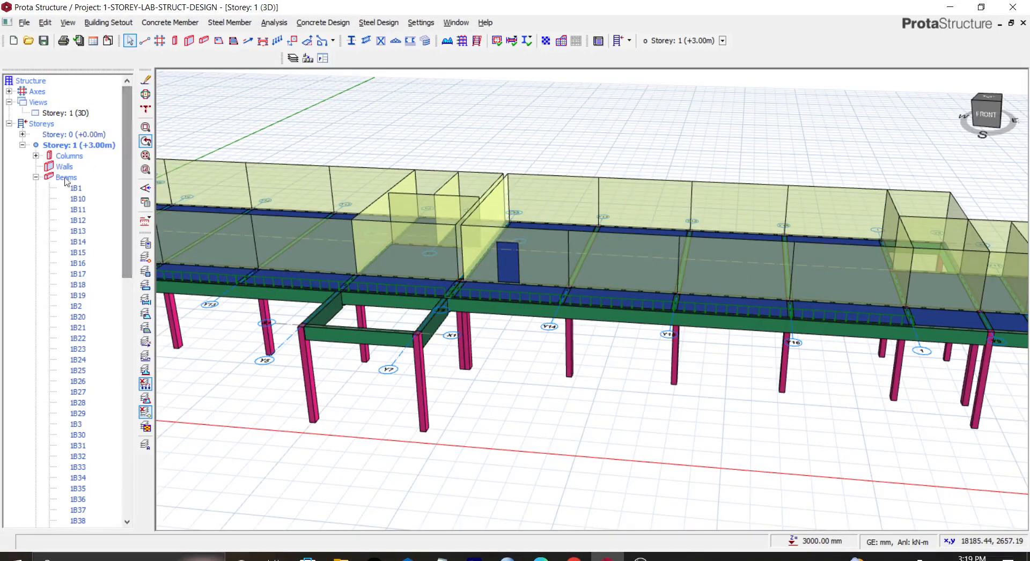
left_click(87, 145)
right_click(88, 145)
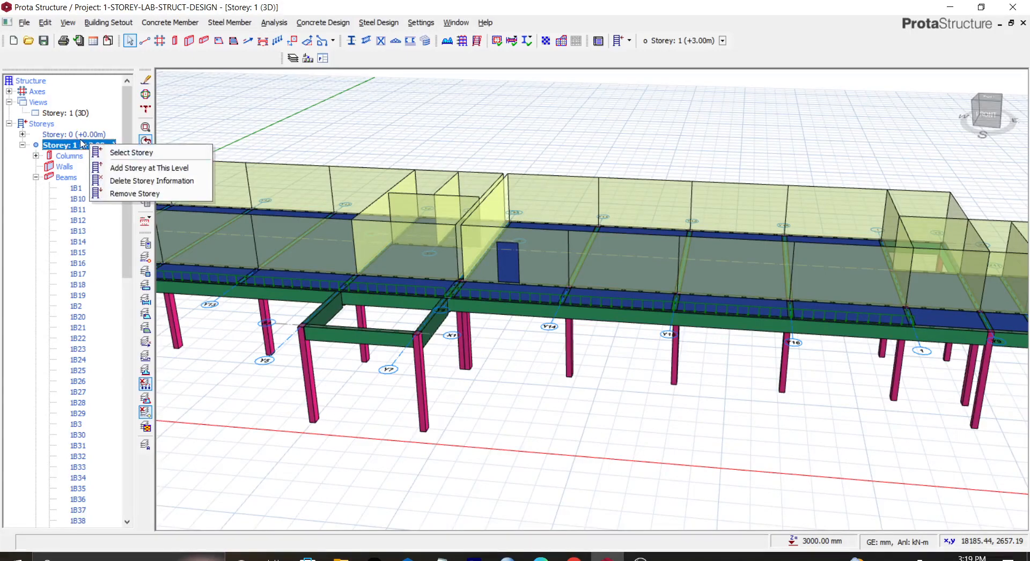
left_click(80, 143)
left_click(66, 113)
right_click(67, 116)
left_click(97, 125)
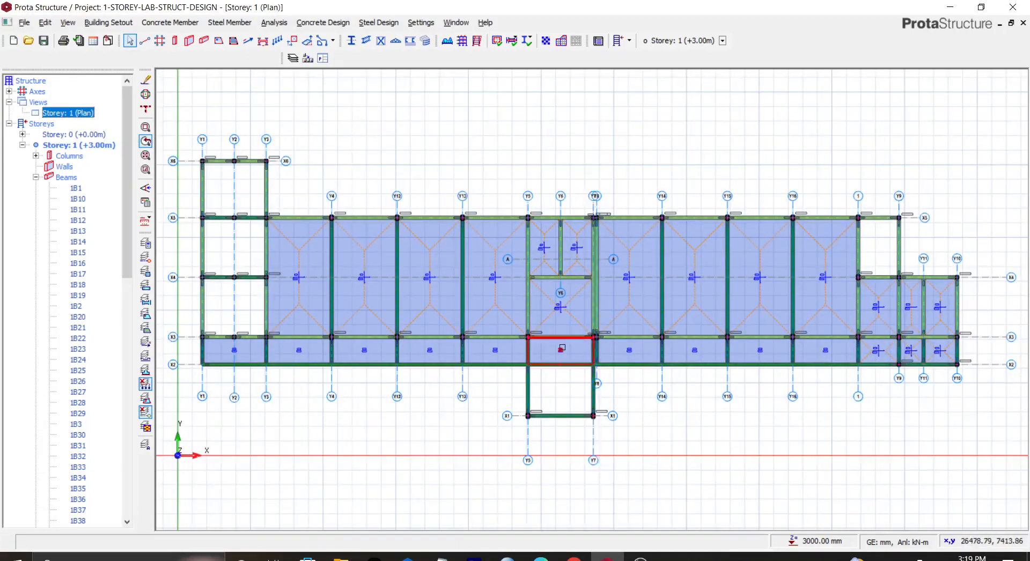
Step: Open the wall openings editor for the wall load on beam 1B33
left_click(637, 338)
right_click(637, 338)
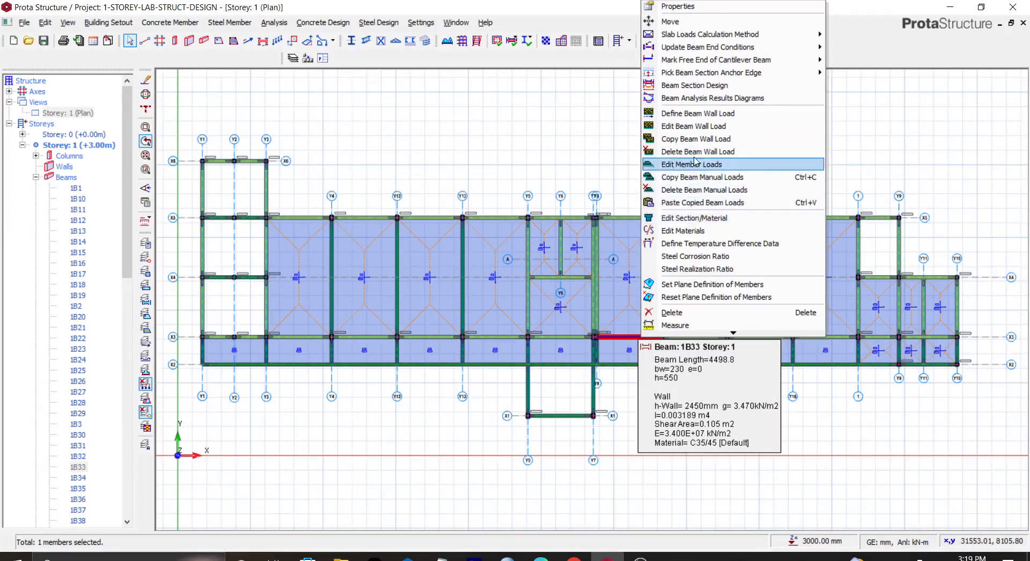
left_click(685, 128)
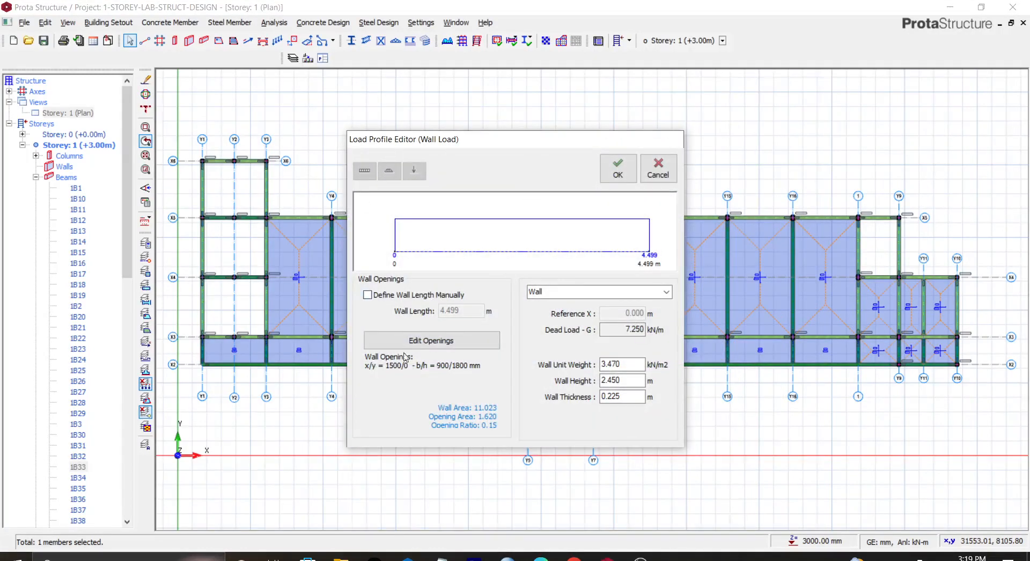
left_click(424, 343)
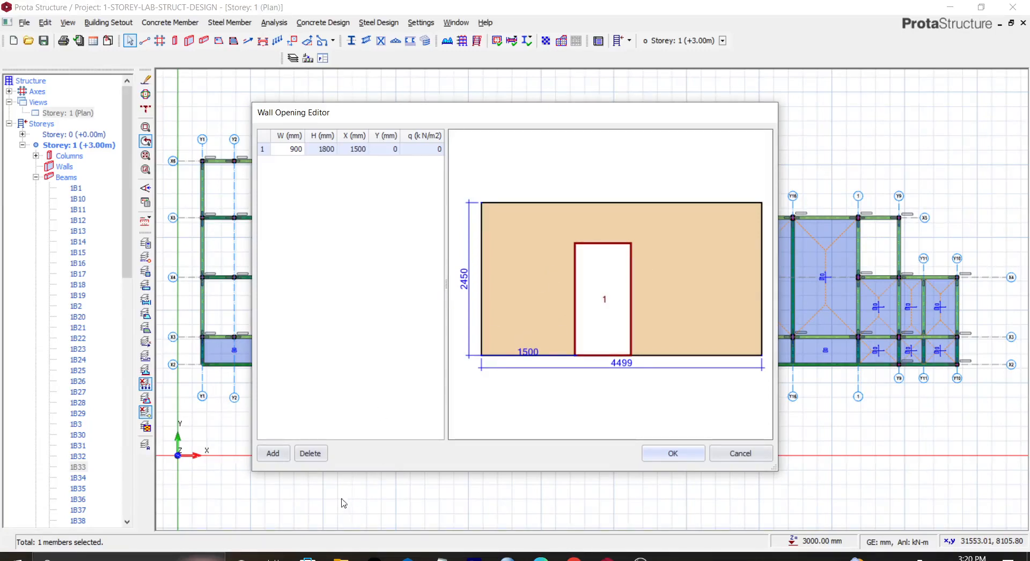
Step: Add a second wall opening 1200 mm wide
left_click(272, 454)
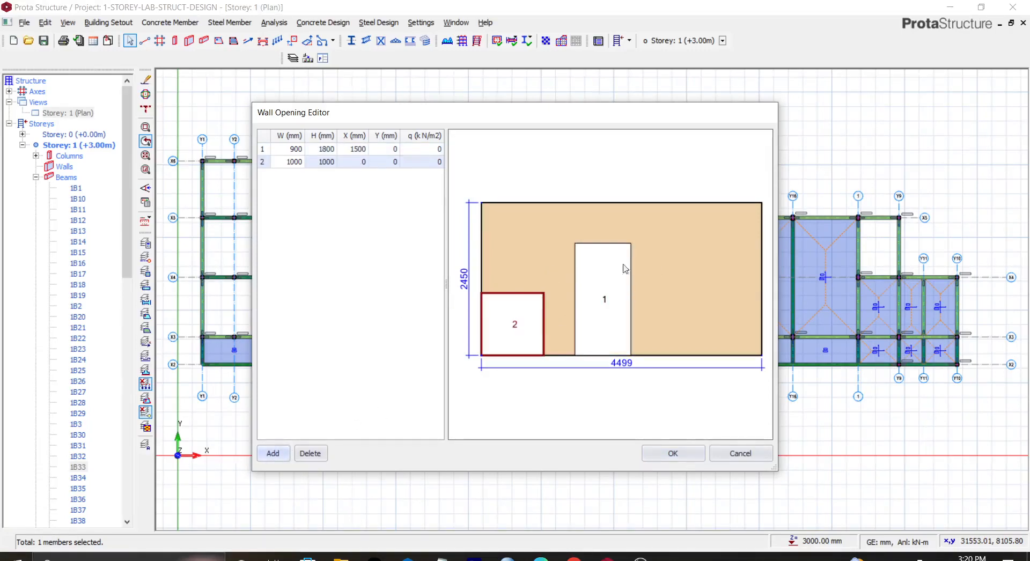
double_click(294, 162)
type("1200")
left_click(326, 194)
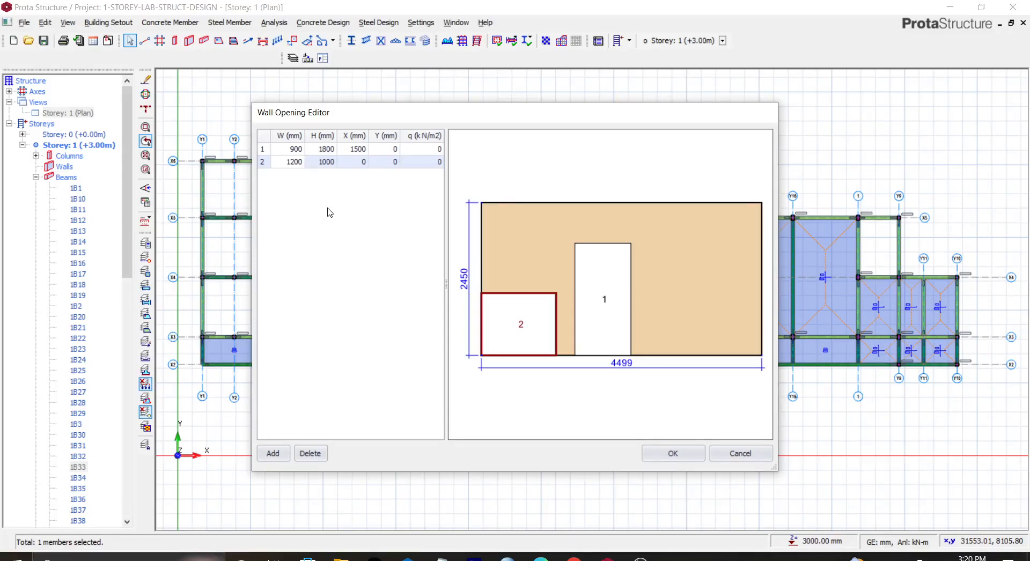
Step: Set the new opening's height to 800 mm and its X offset to 200 mm
double_click(327, 162)
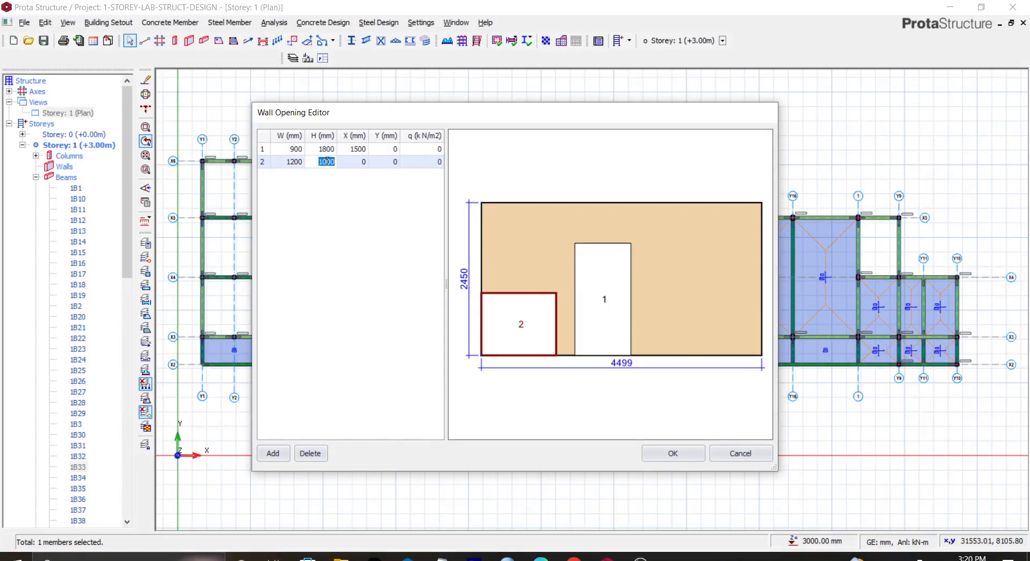
type("8")
key("Return")
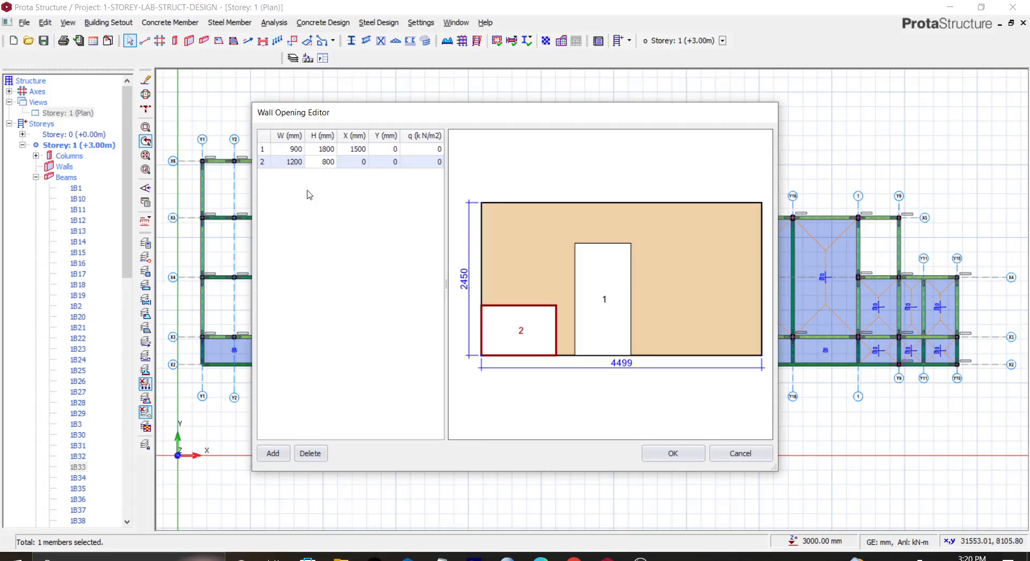
double_click(354, 161)
type("300")
key("Return")
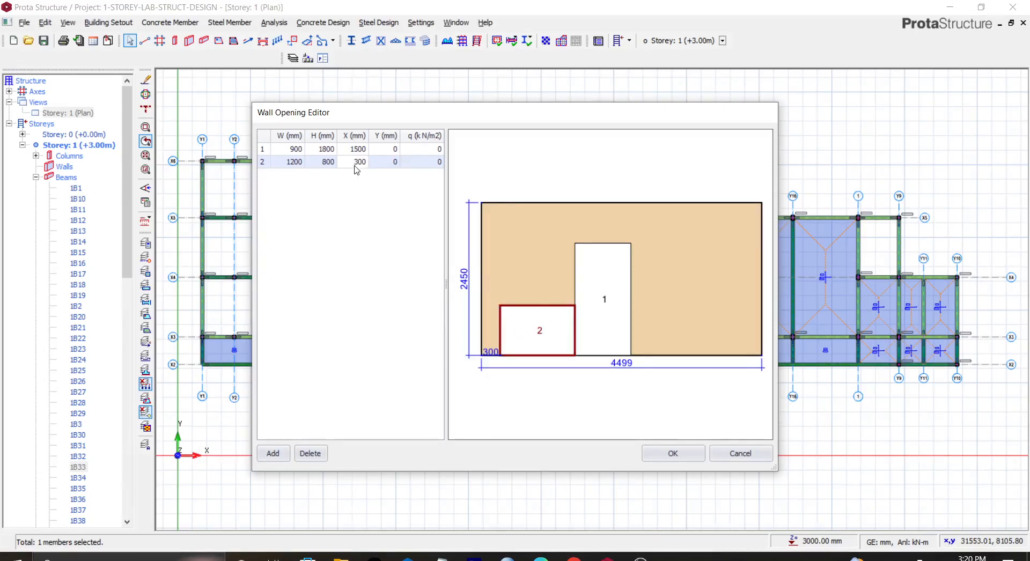
double_click(358, 162)
type("2")
key("Return")
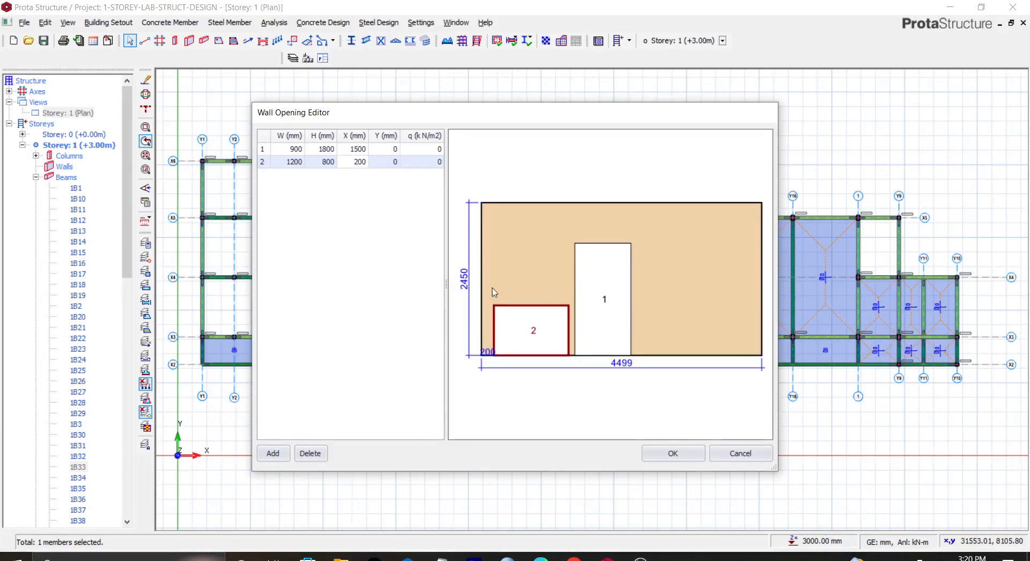
Step: Set the door opening's height to 1500 mm and the window opening's Y offset to 700 mm, then apply the wall load
left_click(390, 162)
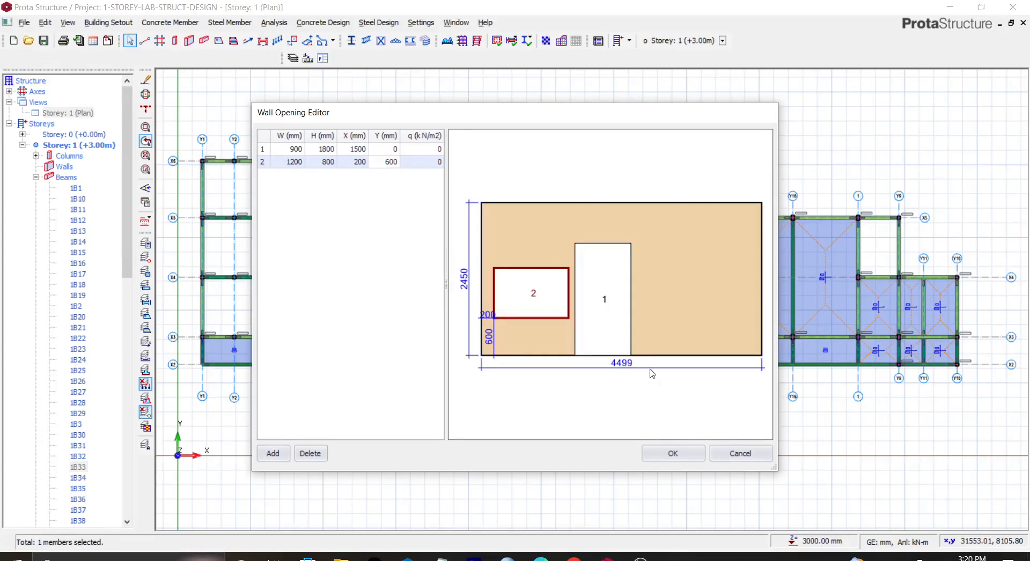
left_click(616, 299)
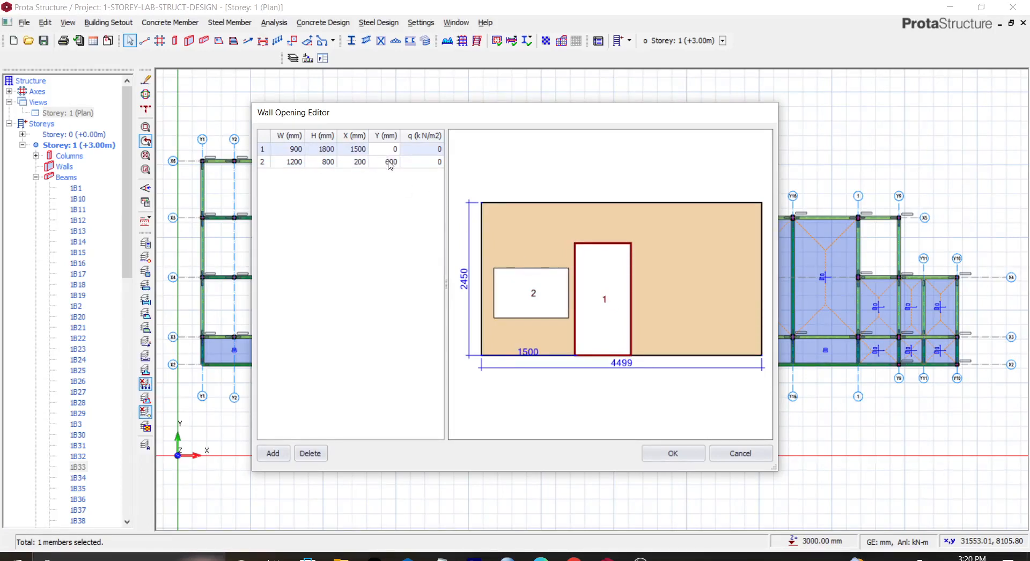
double_click(327, 149)
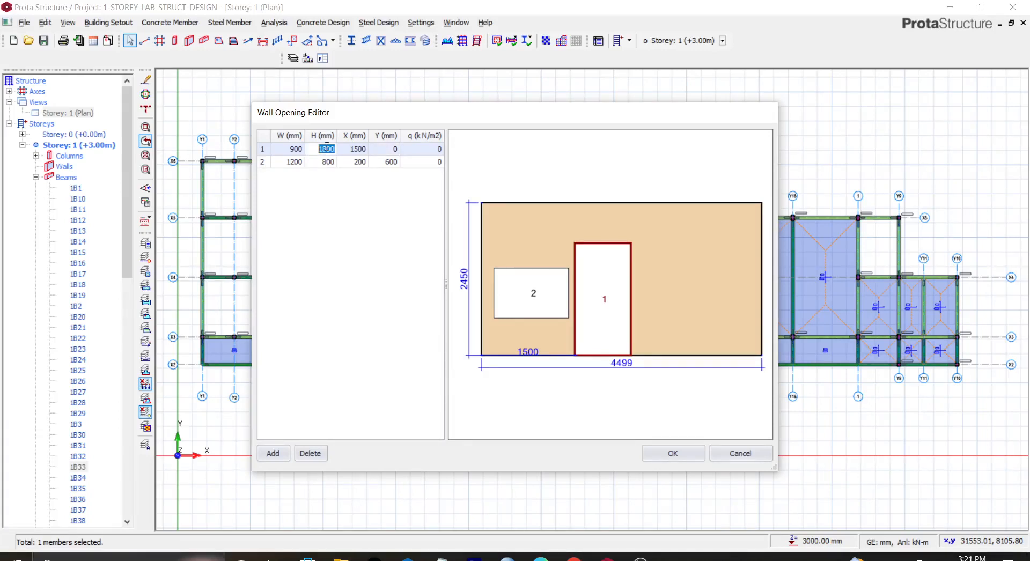
type("1500")
key("Return")
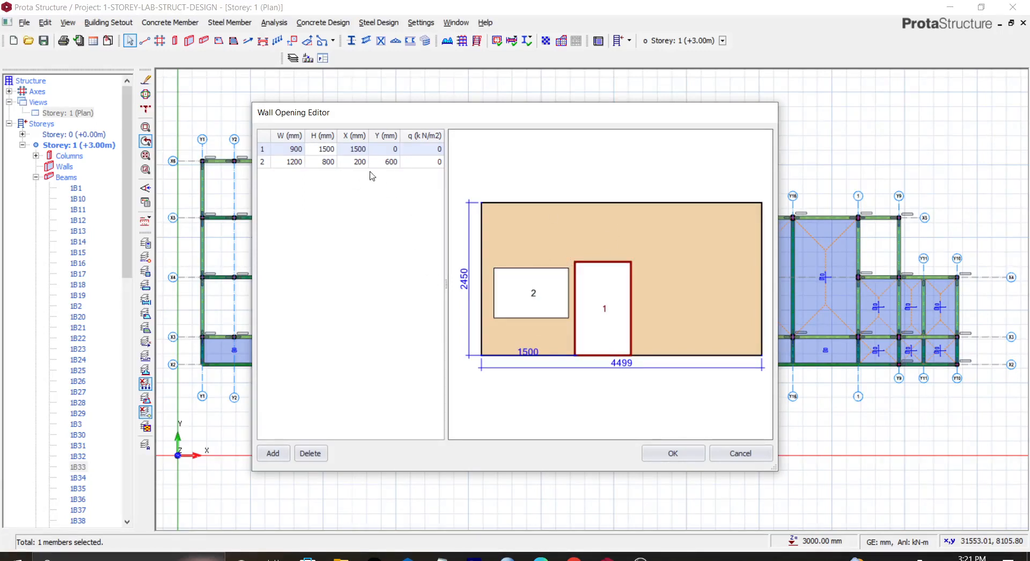
double_click(393, 162)
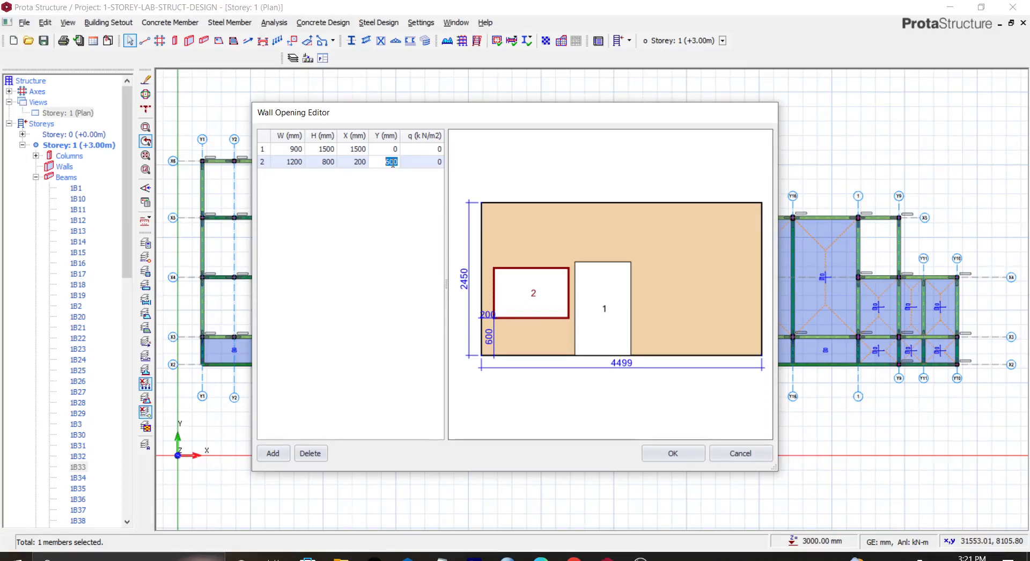
type("6")
double_click(390, 162)
type("7")
key("Return")
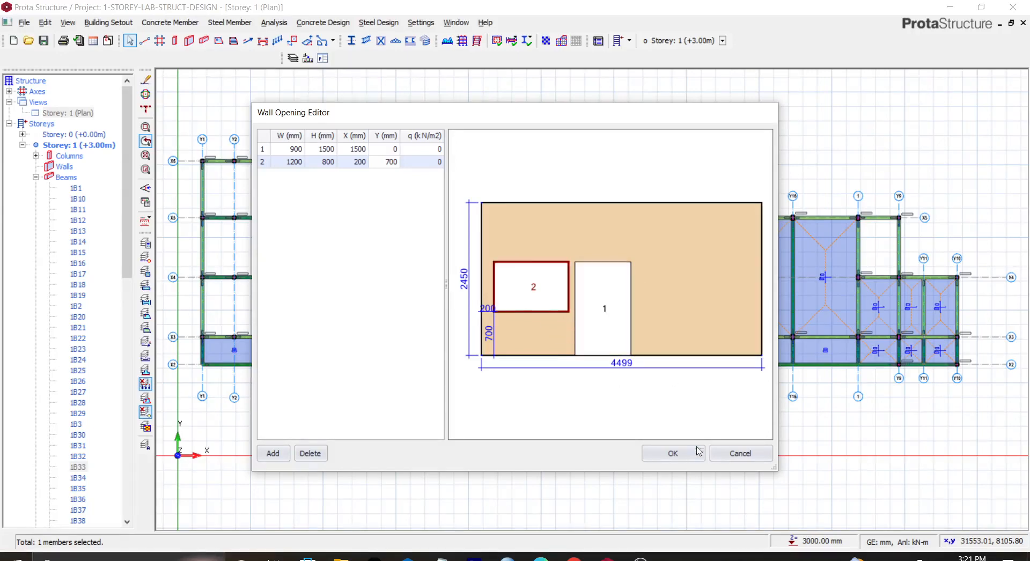
left_click(679, 457)
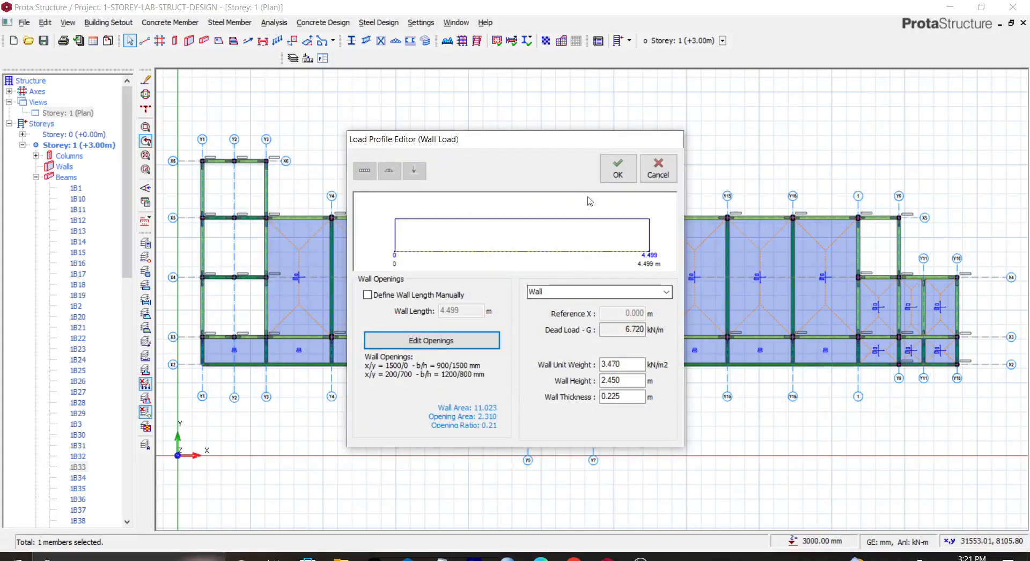
left_click(616, 177)
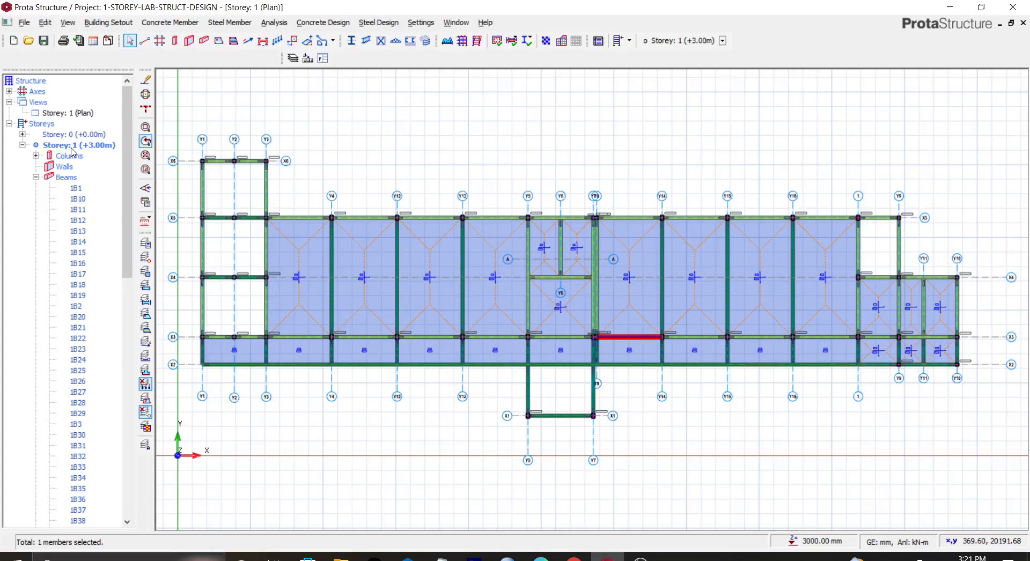
Step: Switch storey 1 back to the 3D view and orbit to the front of the building
left_click(78, 113)
right_click(74, 112)
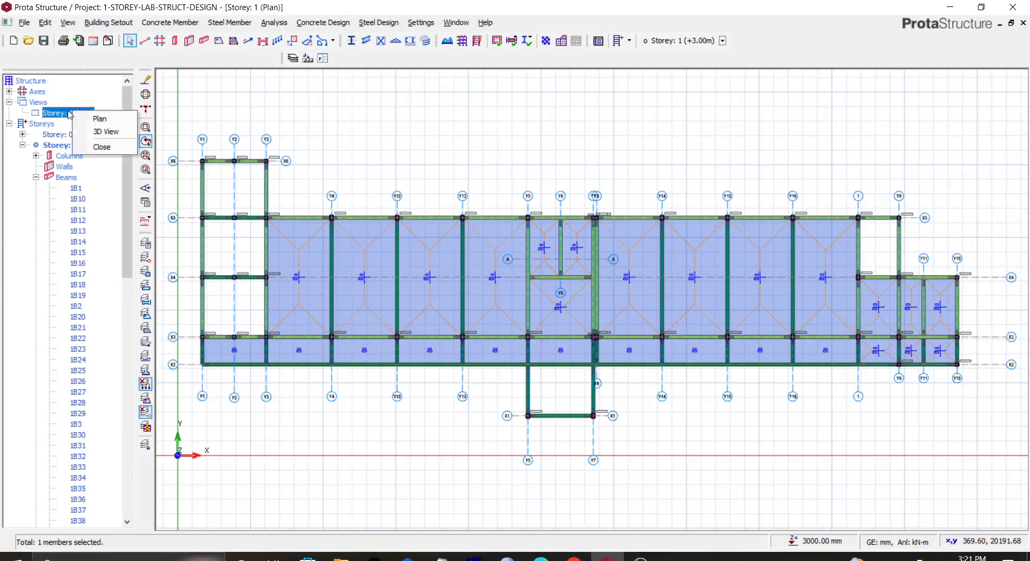
left_click(97, 132)
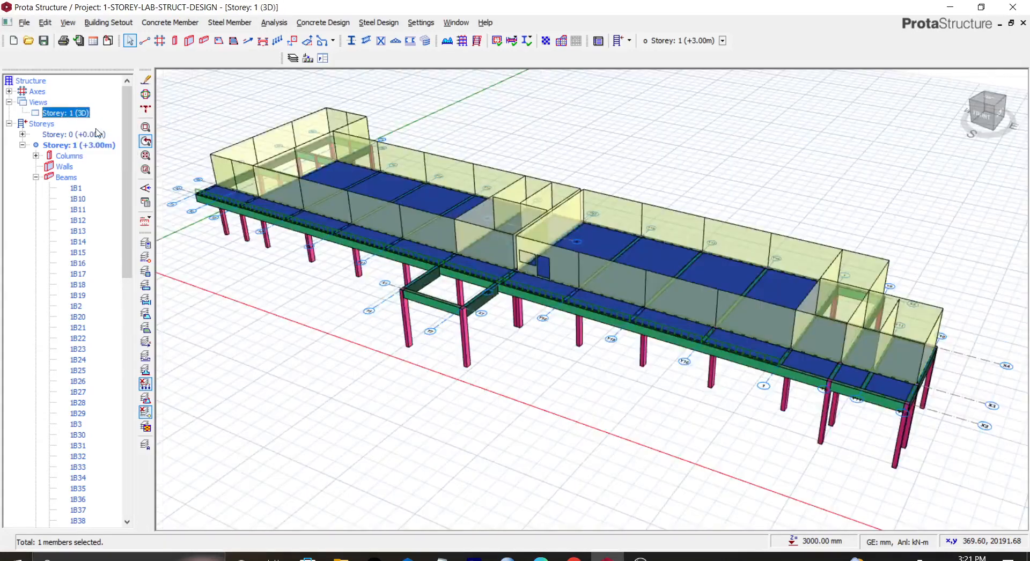
left_click(983, 111)
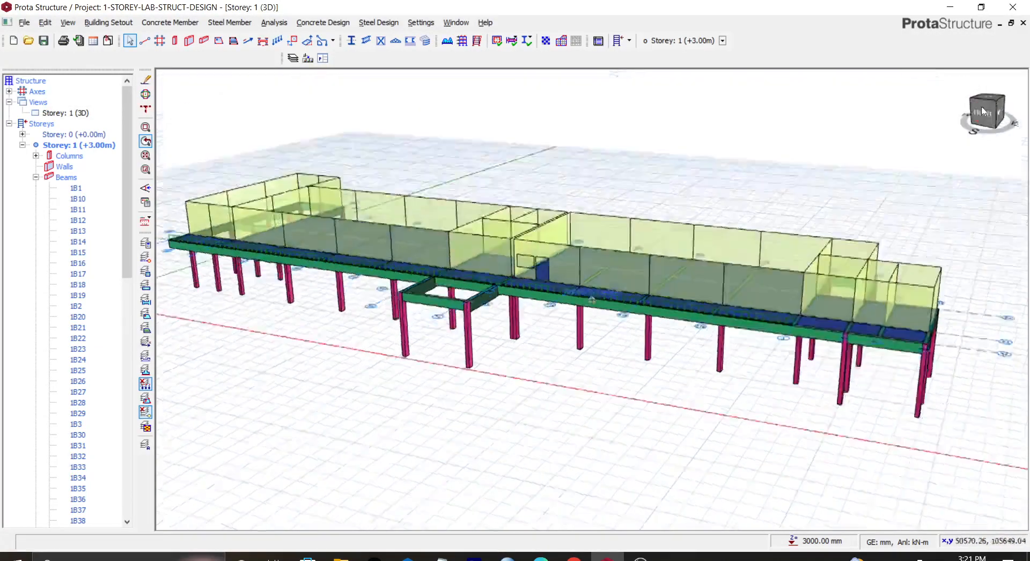
middle_click_drag(481, 156, 500, 193)
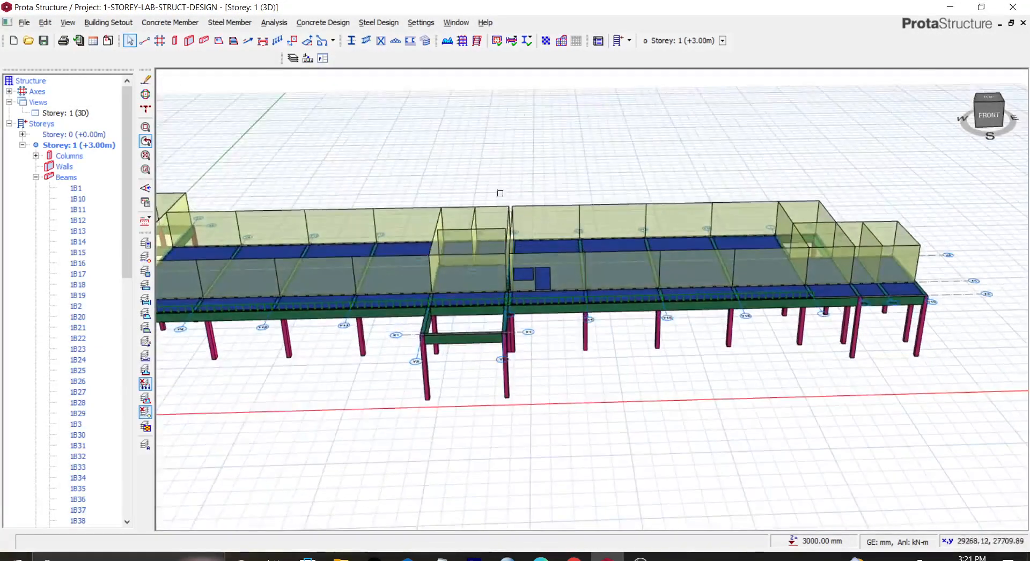
Step: Inspect the new door and window openings on the wall in the 3D view from the front
scroll(509, 252, "up", 3)
left_click(982, 106)
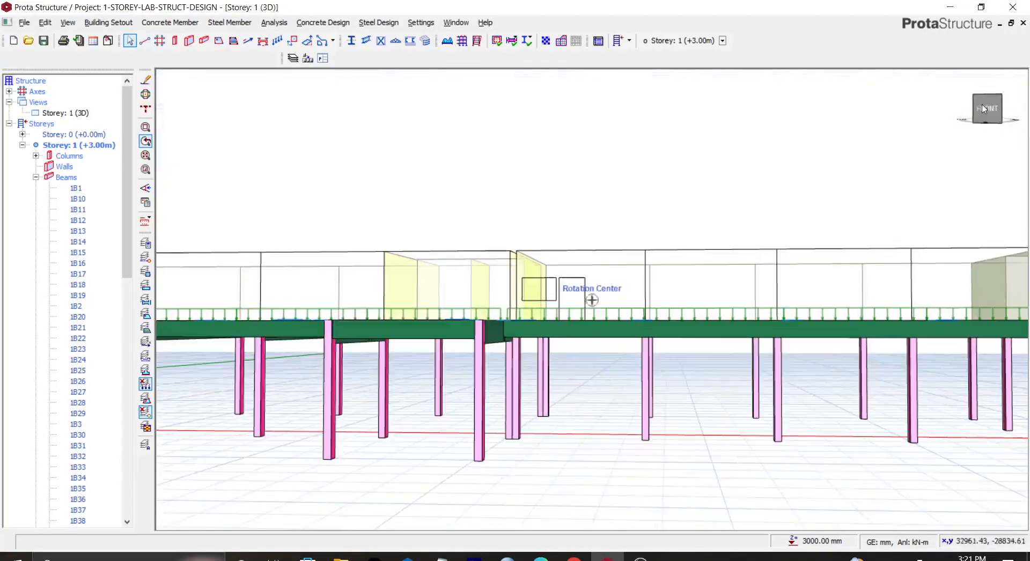
left_click_drag(989, 106, 986, 125)
scroll(560, 264, "up", 5)
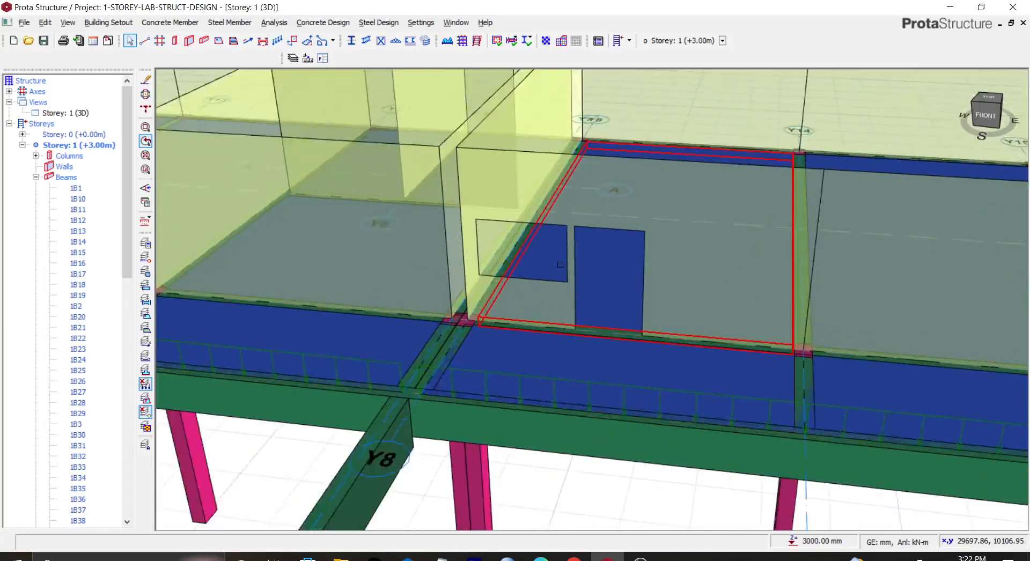
scroll(560, 264, "down", 8)
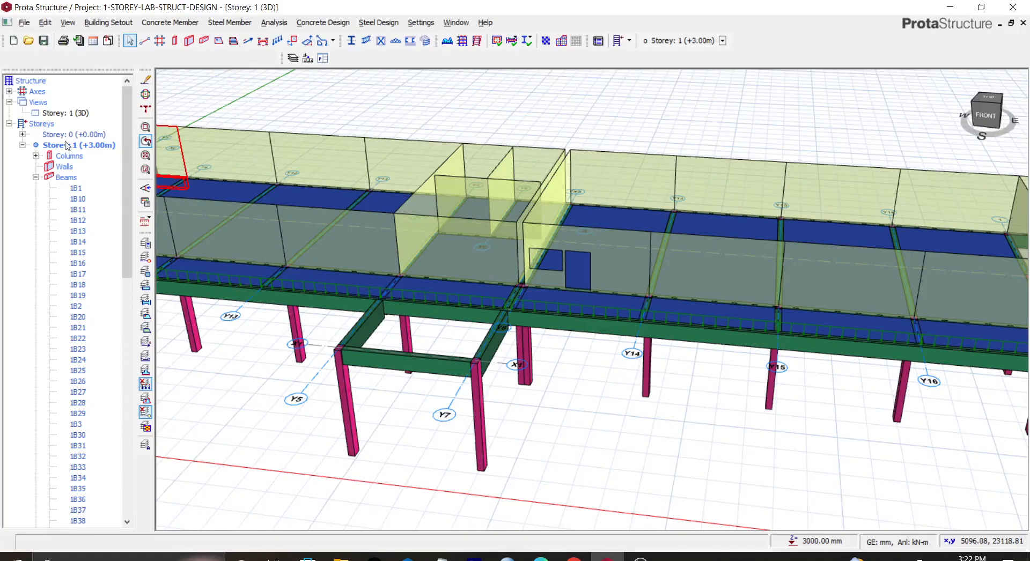
Step: Switch storey 1 to the plan view and select beam 1B33 carrying the wall with openings
left_click(64, 114)
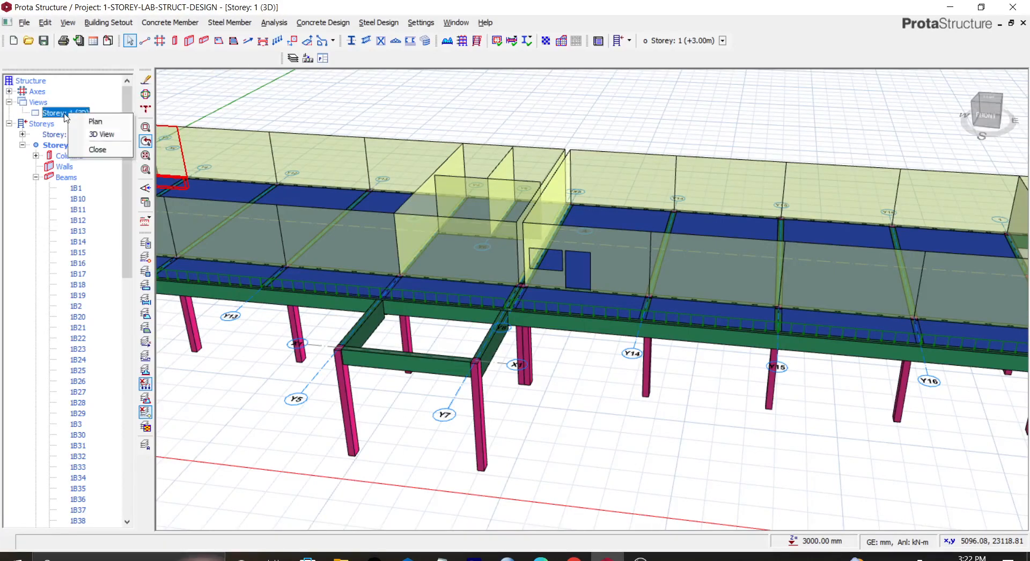
left_click(96, 121)
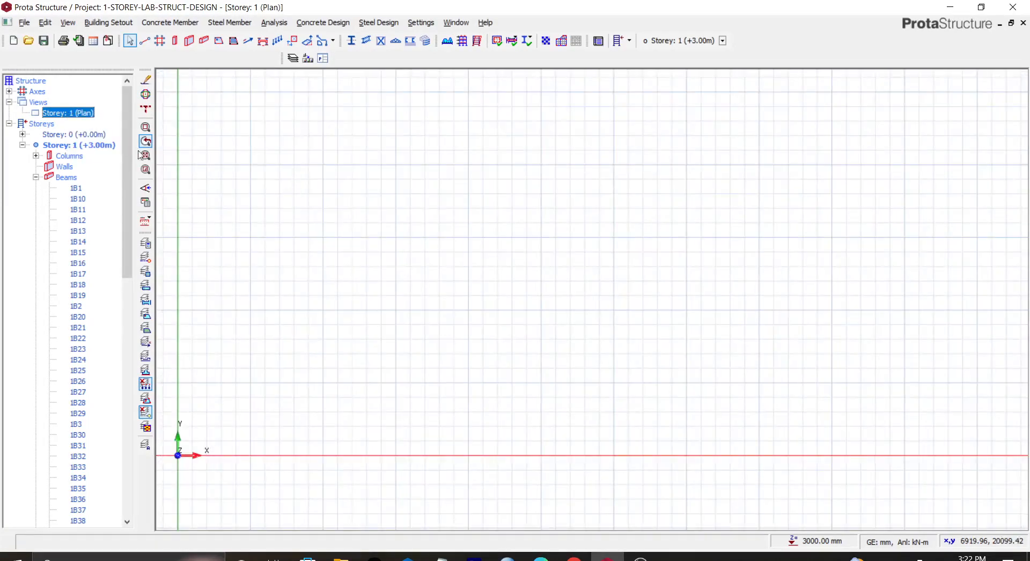
right_click(76, 114)
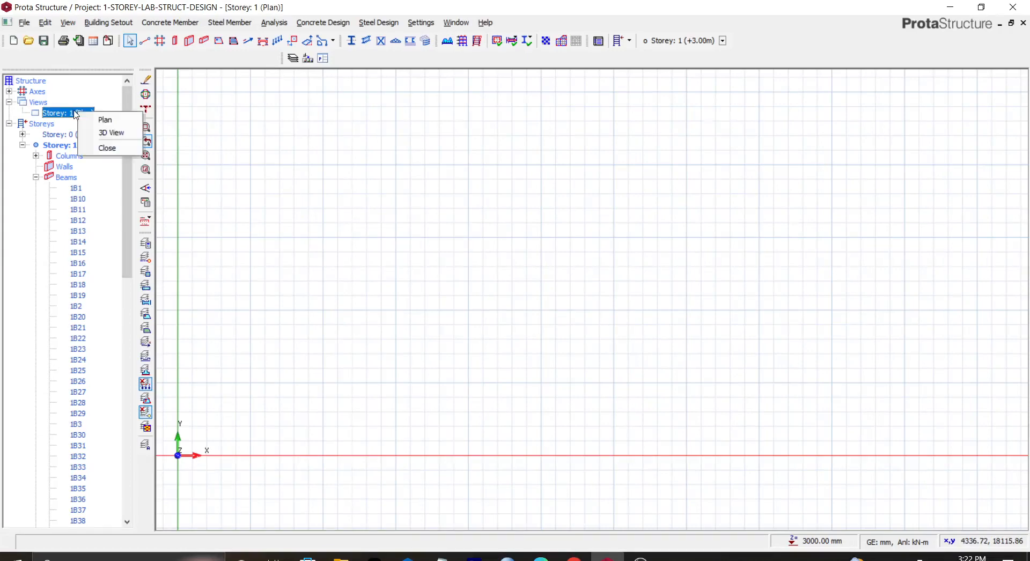
left_click(105, 120)
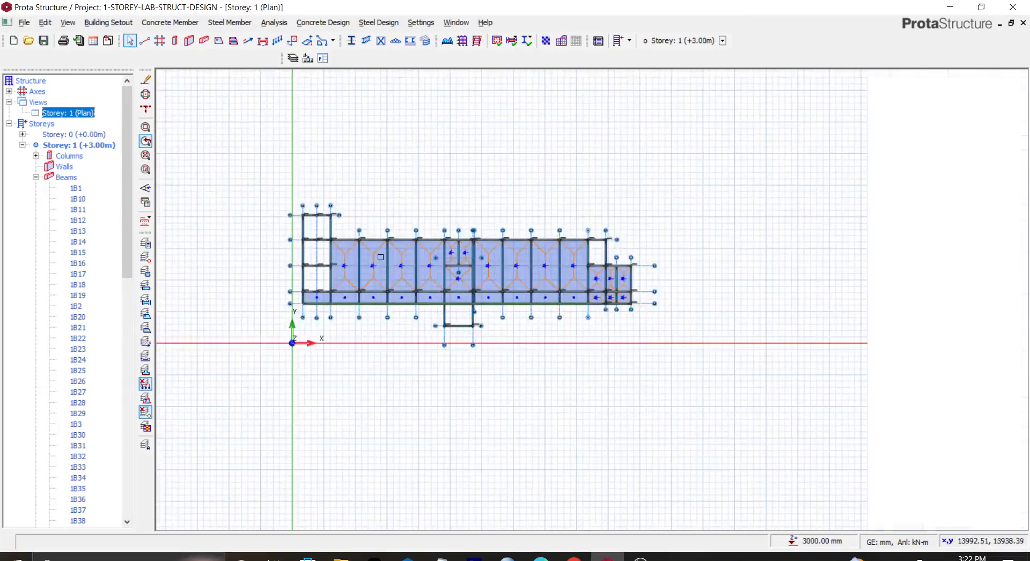
scroll(419, 273, "up", 10)
scroll(574, 252, "down", 3)
scroll(577, 241, "down", 2)
left_click(598, 205)
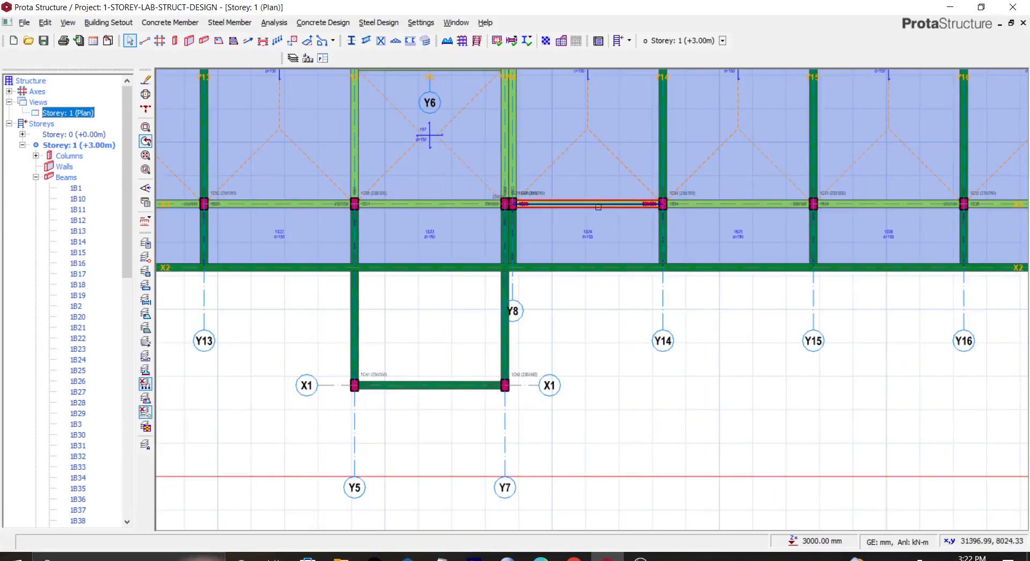
mouse_move(598, 207)
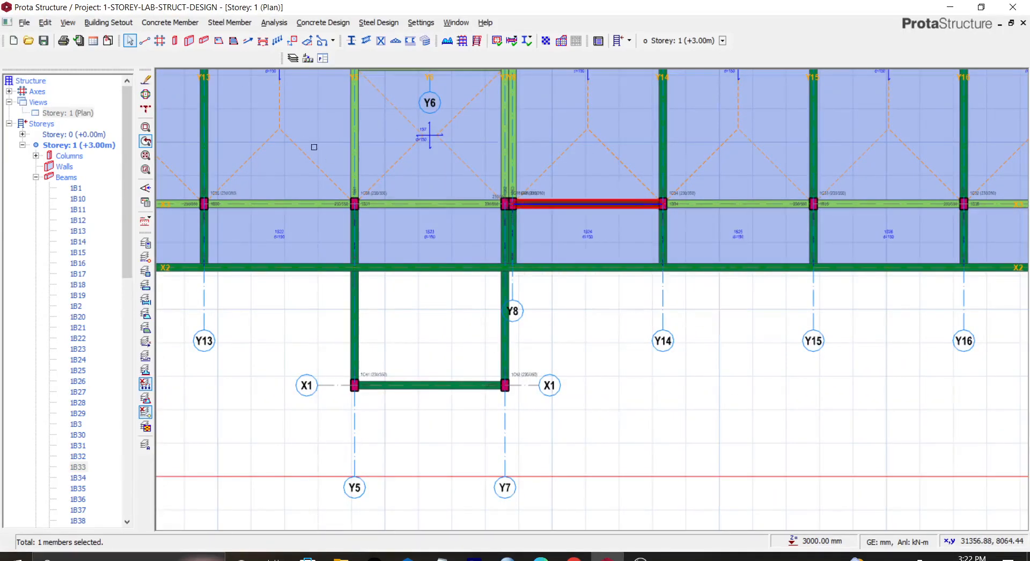
Step: Open the storey 1 3D view, look at the building from the front, and return to the plan view
right_click(40, 102)
left_click(65, 122)
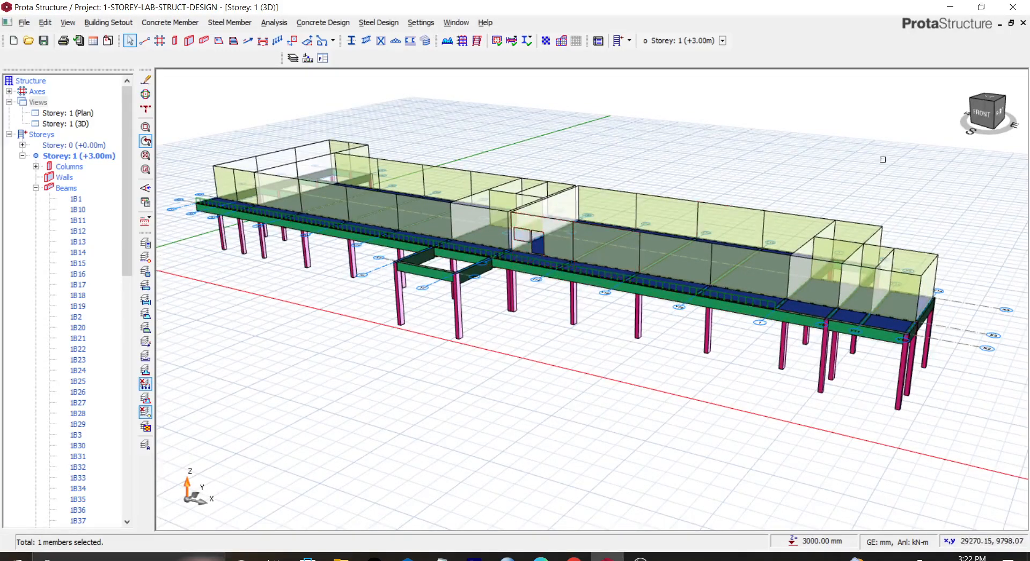
left_click(993, 113)
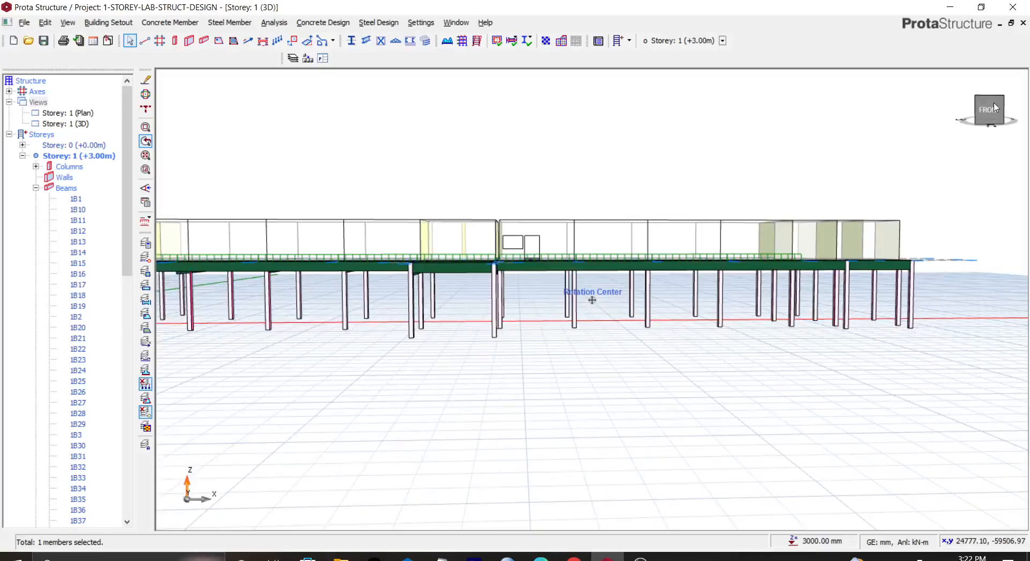
left_click(994, 107)
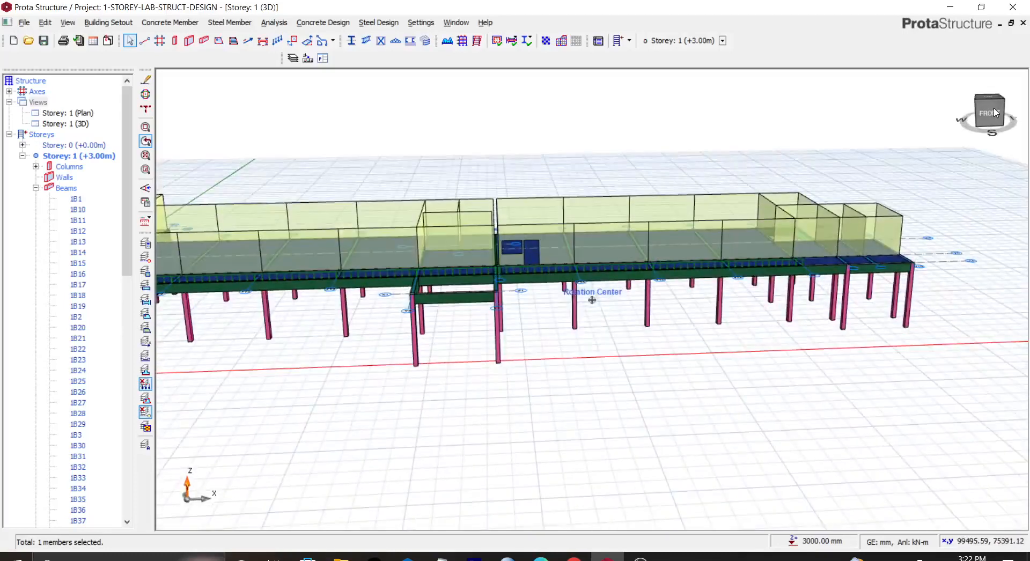
double_click(73, 115)
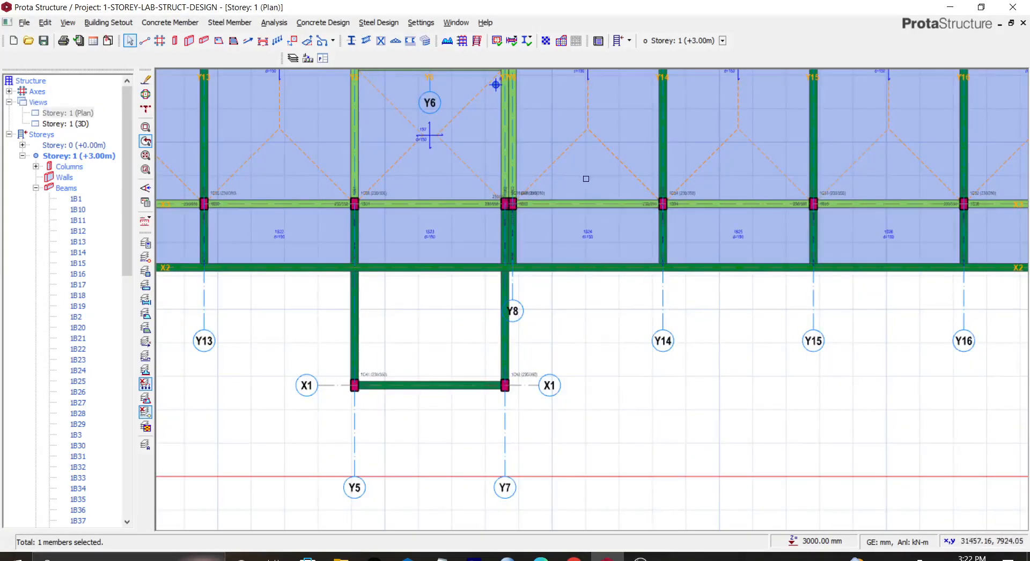
Step: Copy beam 1B33's wall load and paste it, including its openings, onto the next three beams along that gridline up to 1B36
right_click(585, 201)
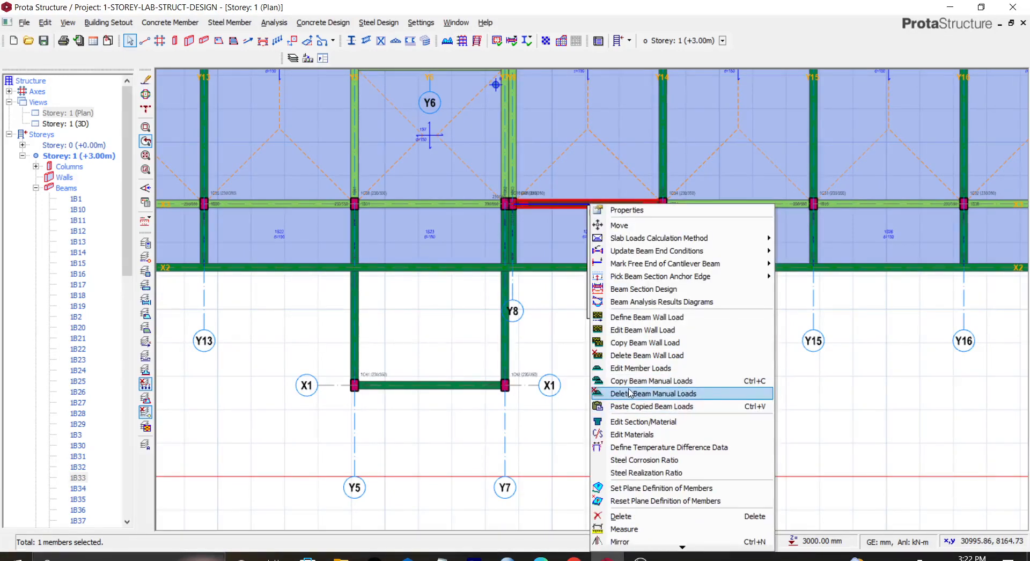
left_click(627, 342)
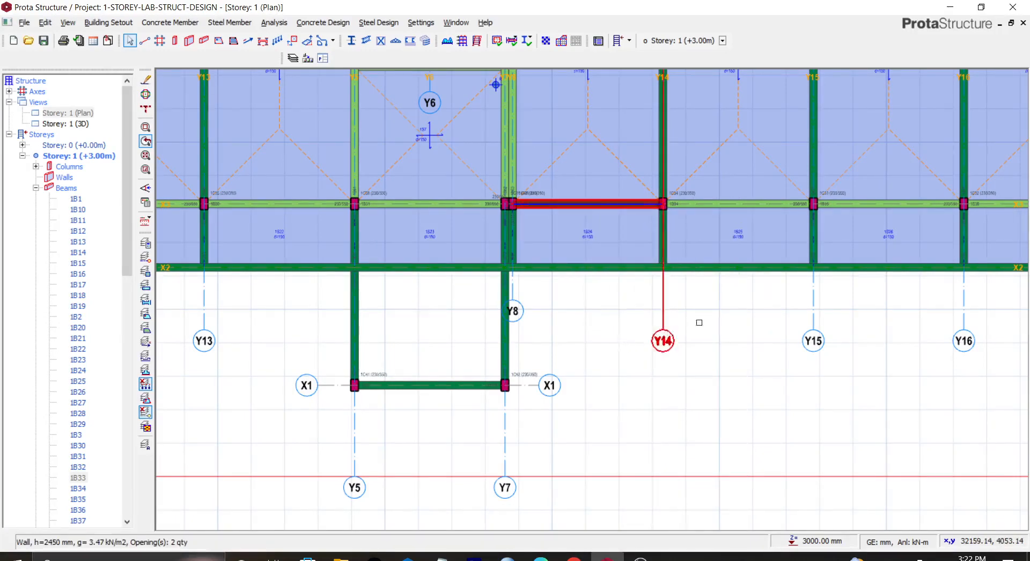
left_click(740, 203)
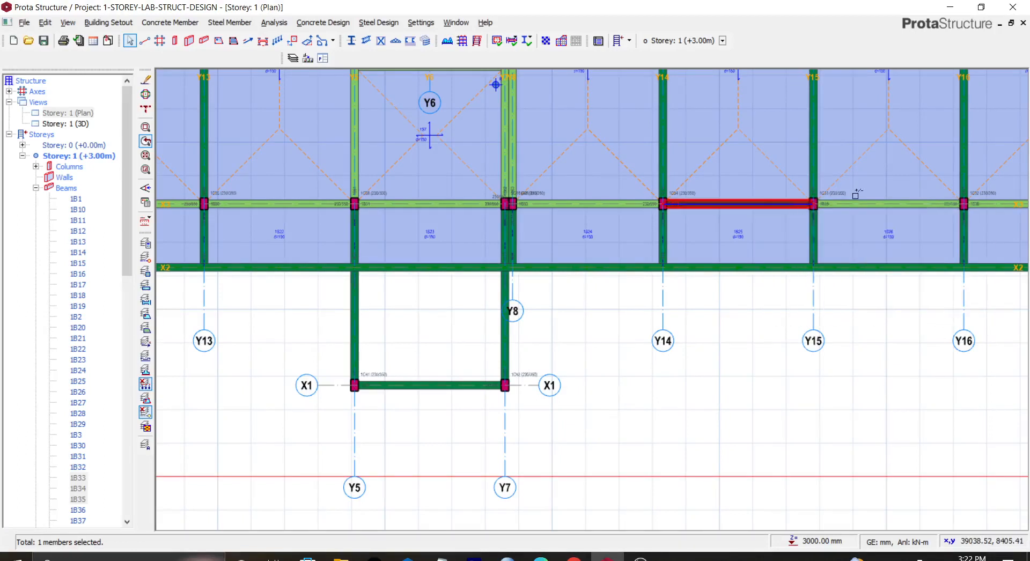
left_click(950, 208)
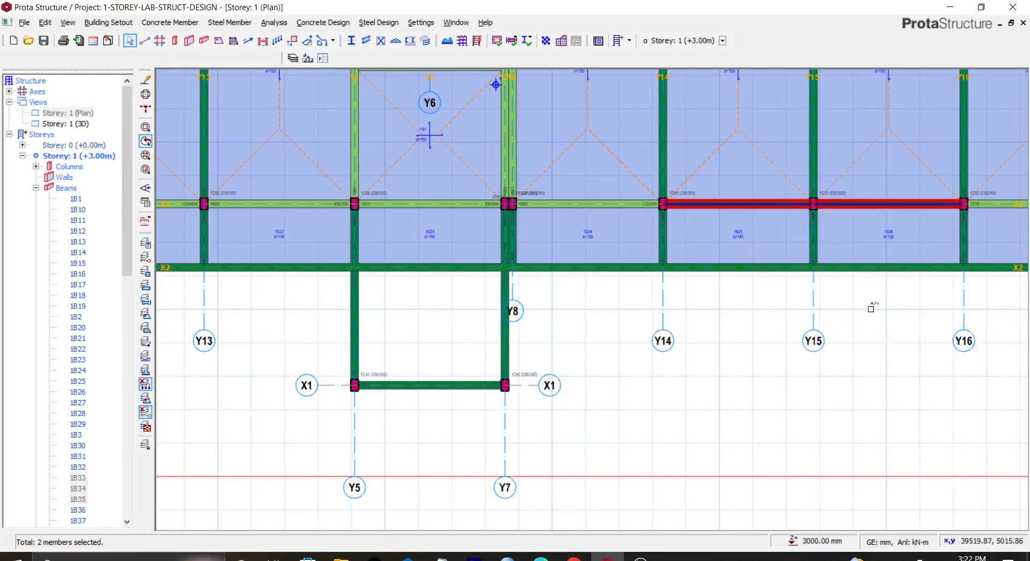
middle_click_drag(683, 354, 380, 452)
left_click(757, 296)
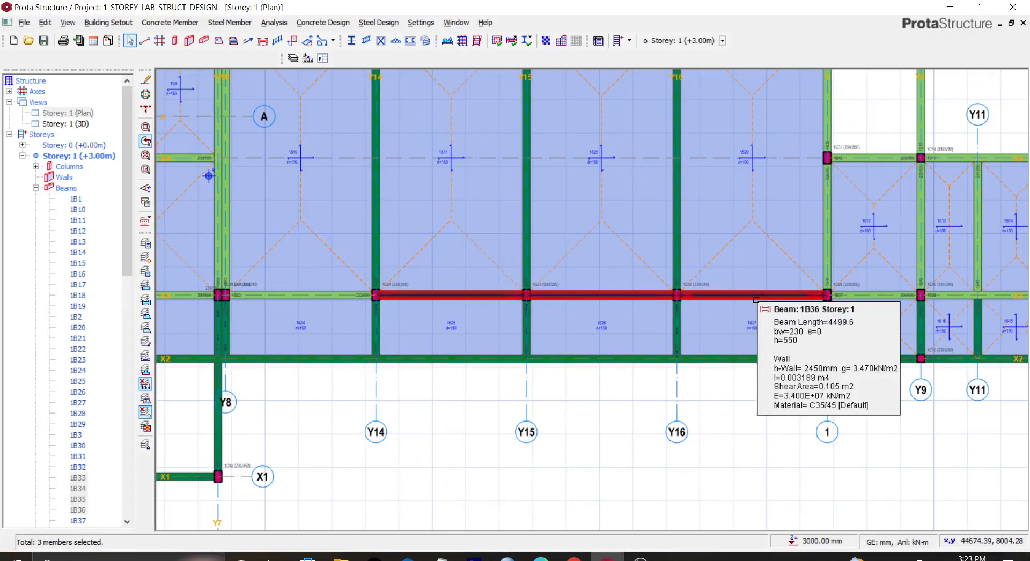
right_click(756, 298)
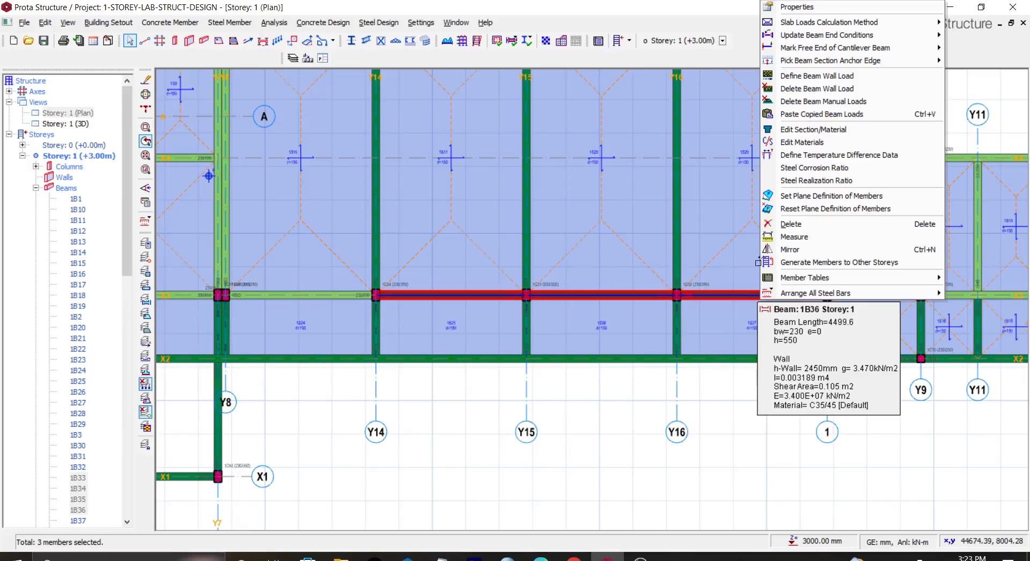
left_click(794, 115)
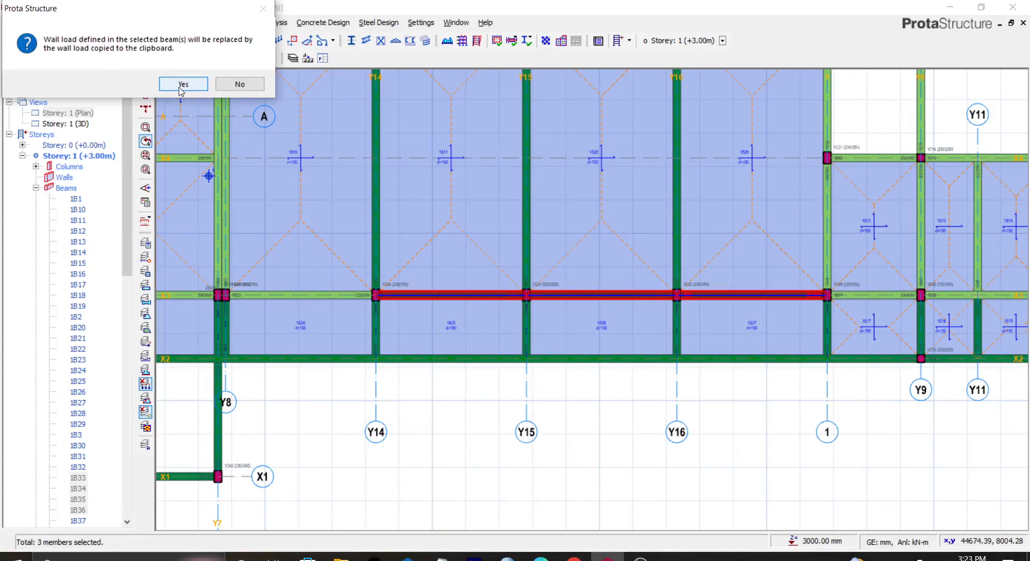
left_click(183, 85)
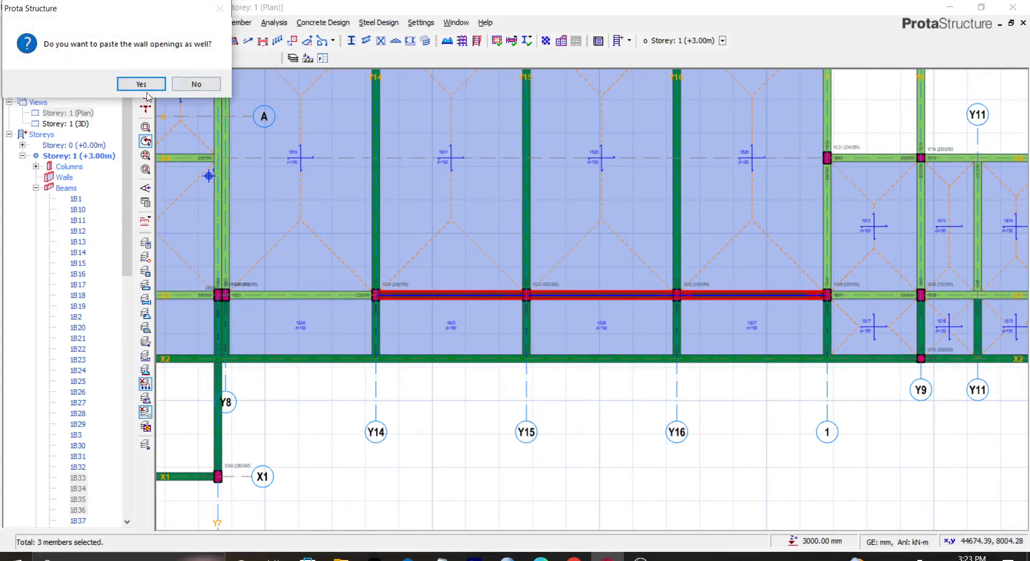
left_click(133, 88)
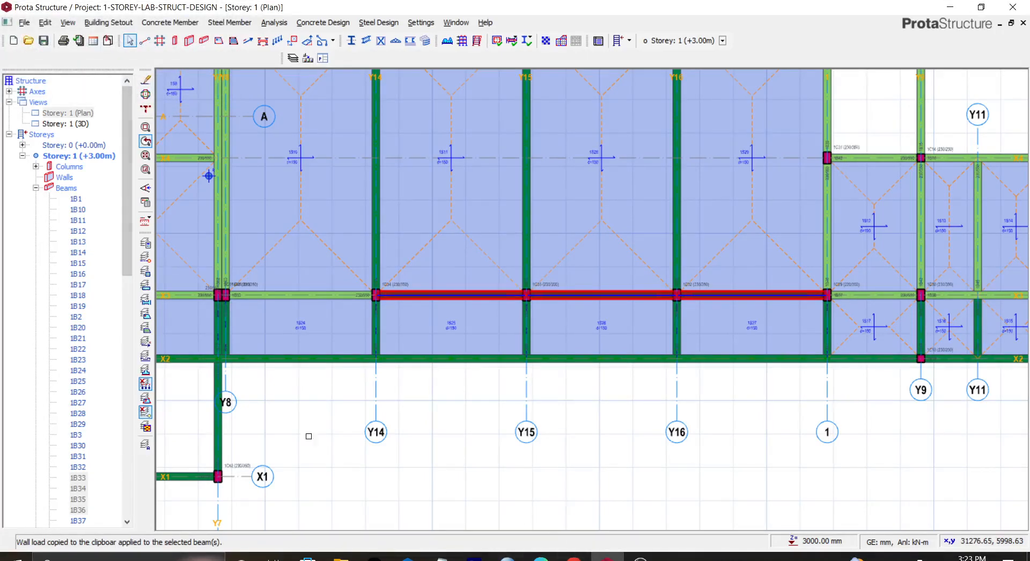
Step: Switch to the 3D view and inspect the copied walls and openings along the building front
double_click(75, 124)
right_click(80, 126)
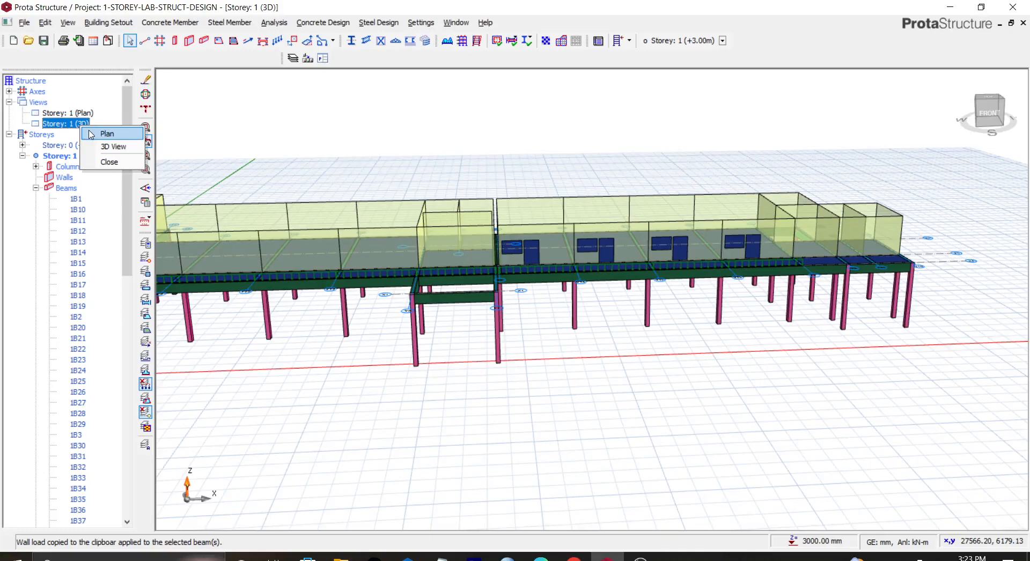
left_click(113, 146)
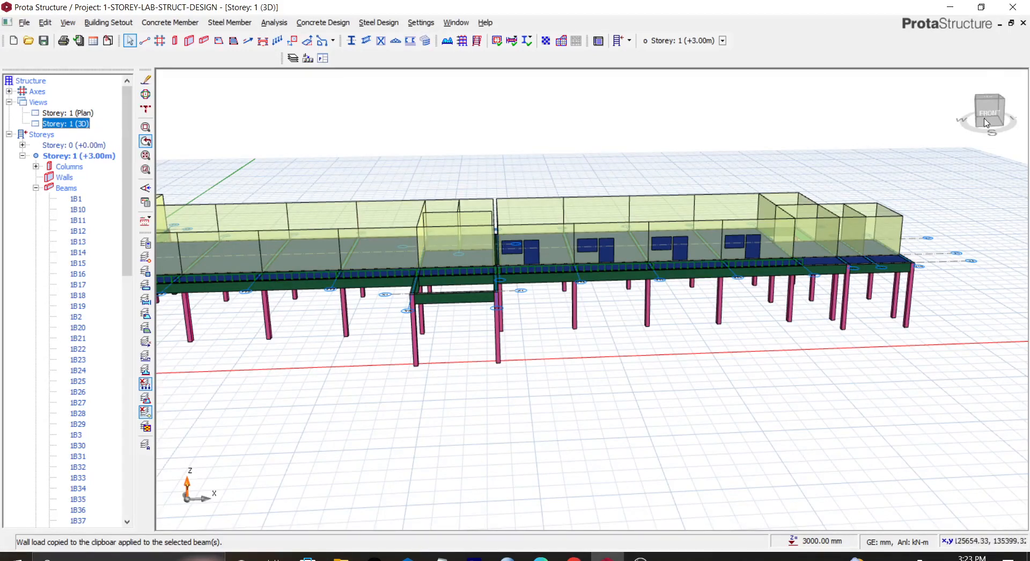
scroll(717, 179, "up", 3)
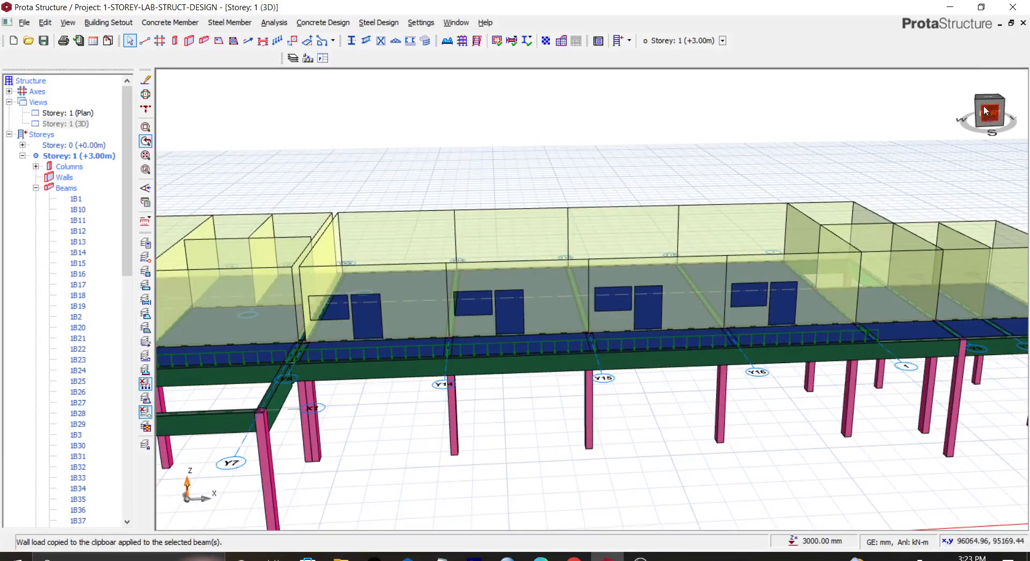
left_click(986, 110)
left_click_drag(985, 110, 984, 122)
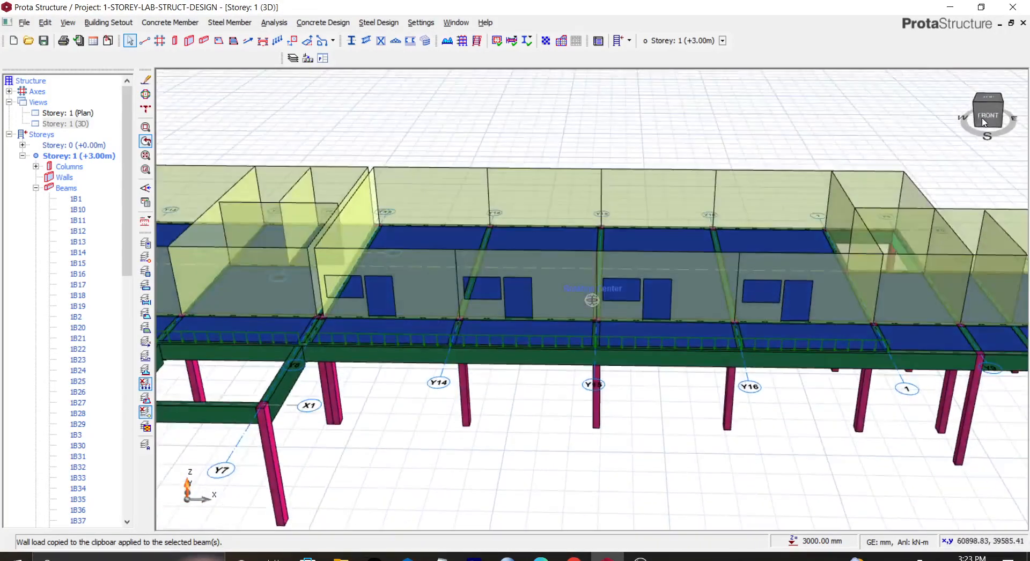
scroll(726, 177, "down", 3)
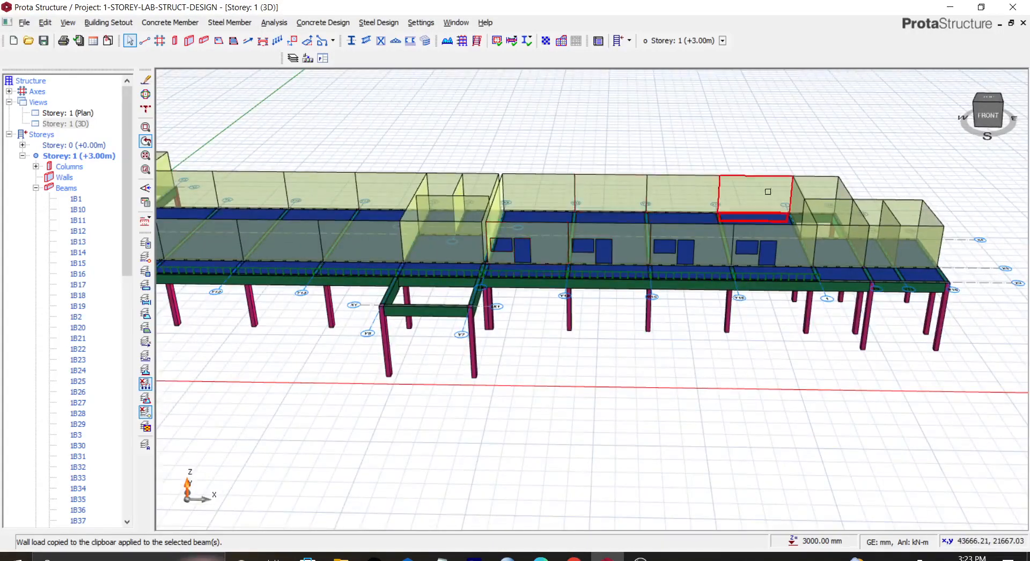
scroll(665, 241, "down", 4)
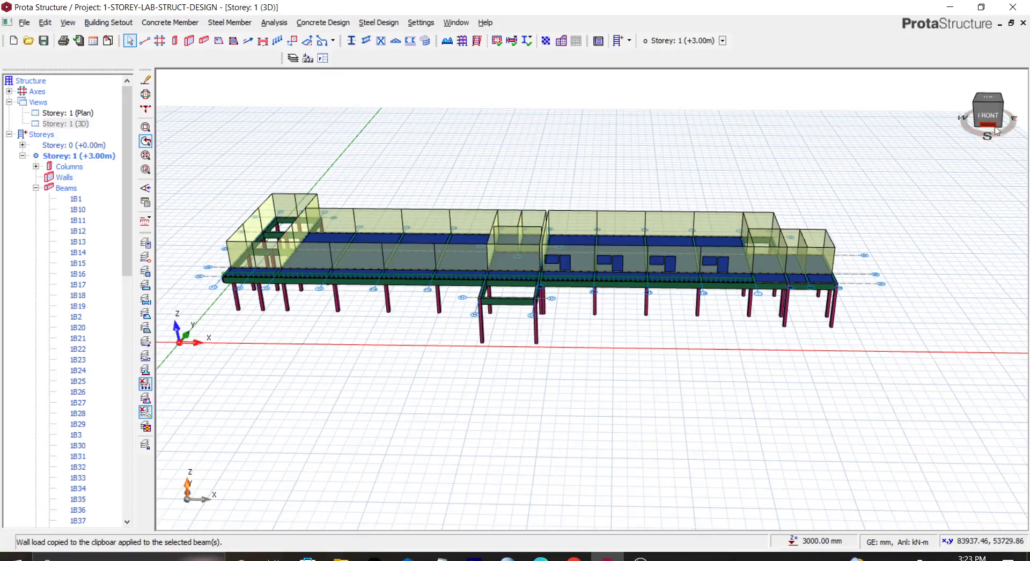
scroll(631, 258, "up", 3)
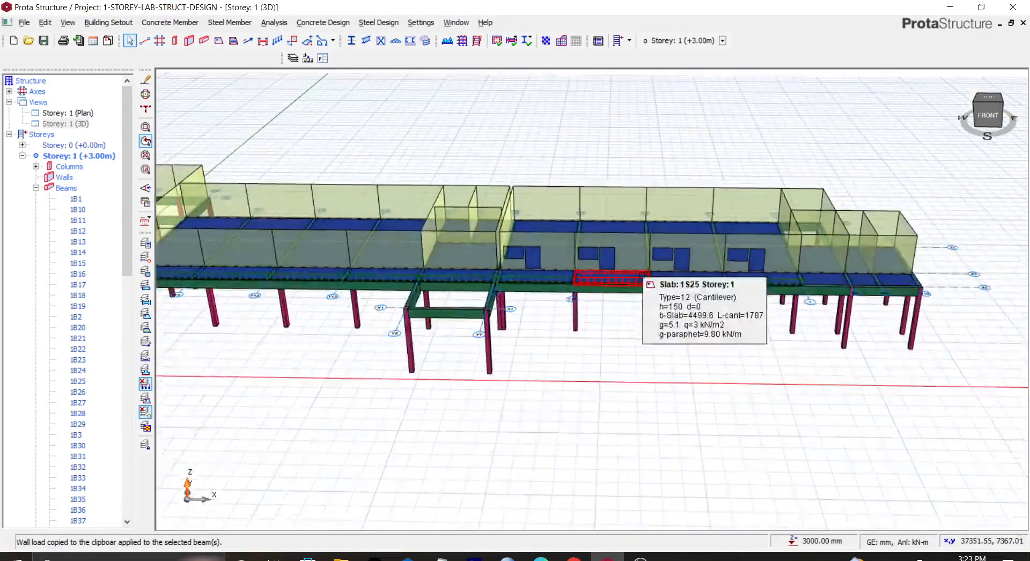
scroll(631, 259, "down", 3)
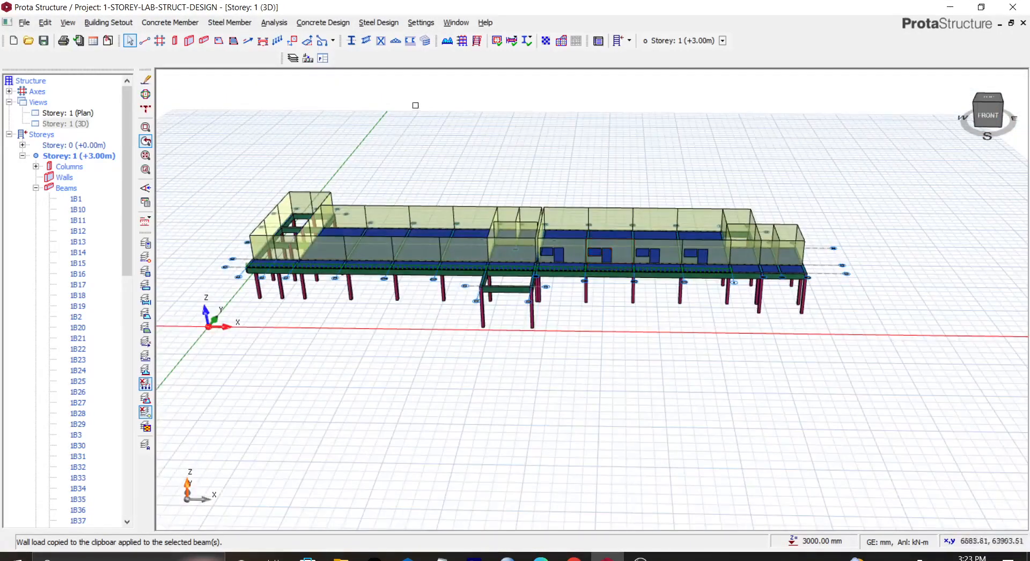
scroll(301, 206, "up", 2)
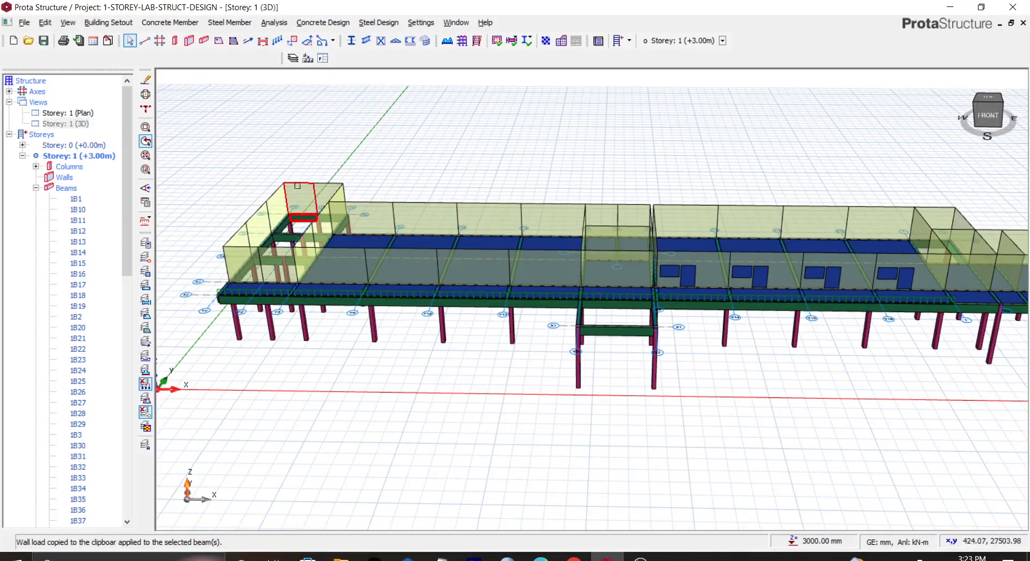
Step: Open the storey 1 plan view and insert a new storey by setting the total number of storeys to 2
right_click(83, 157)
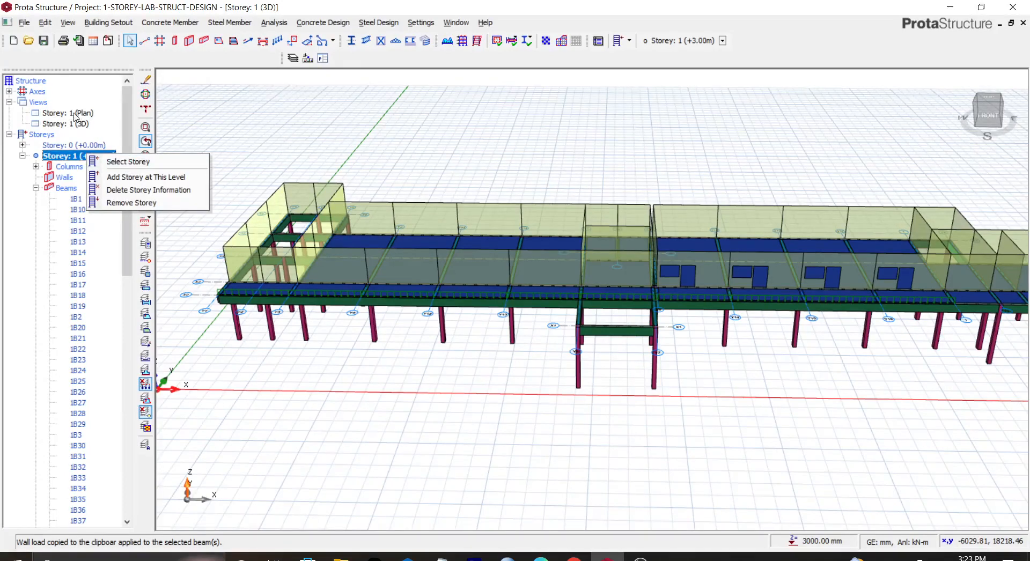
double_click(75, 113)
left_click(108, 23)
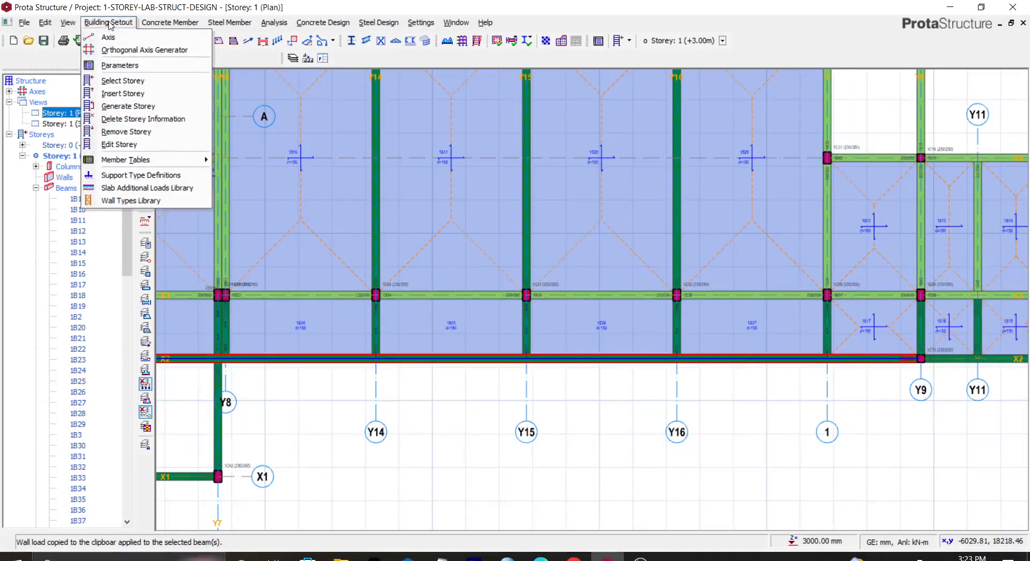
left_click(120, 92)
left_click(443, 294)
key("BackSpace")
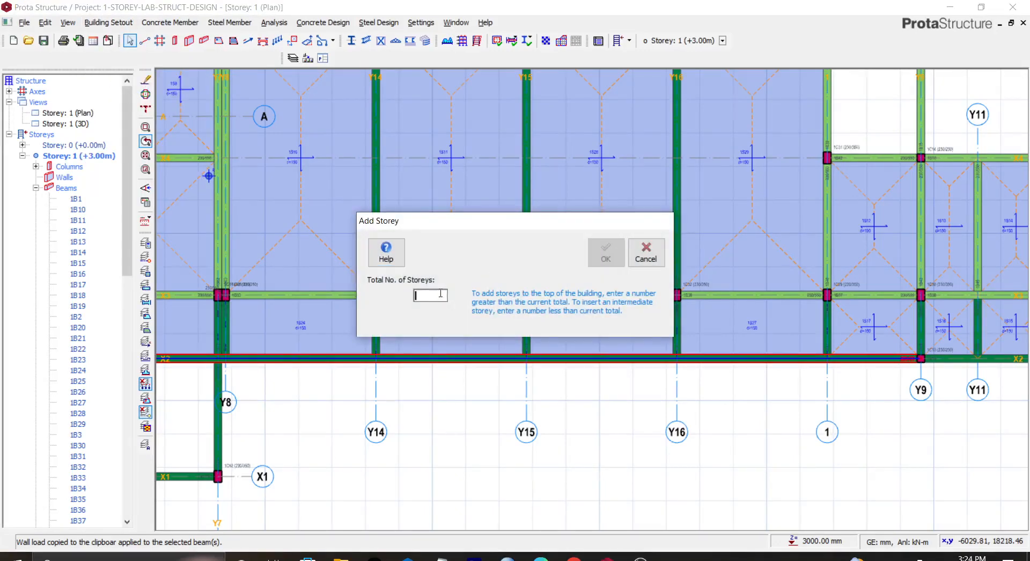
type("2")
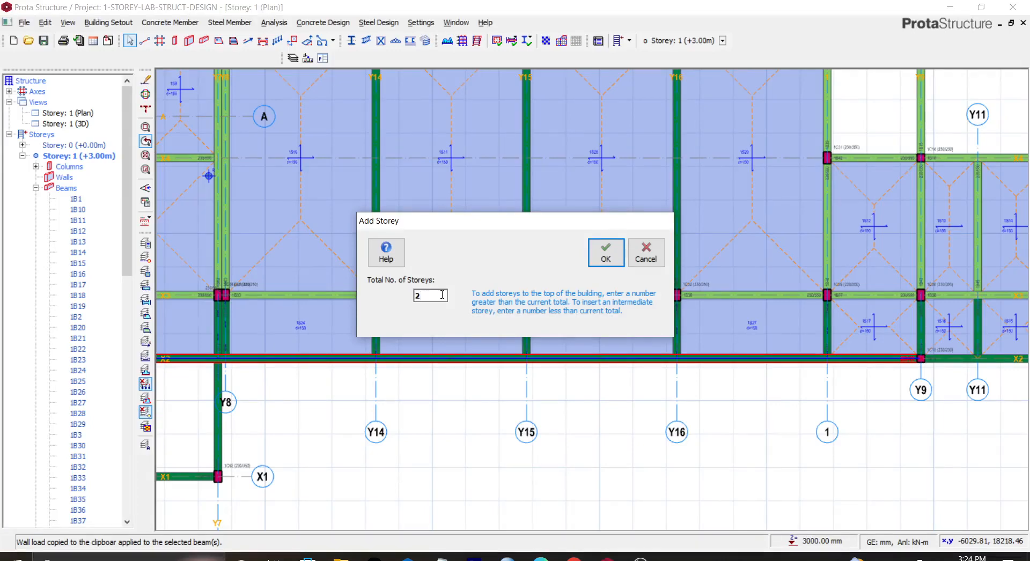
left_click(605, 252)
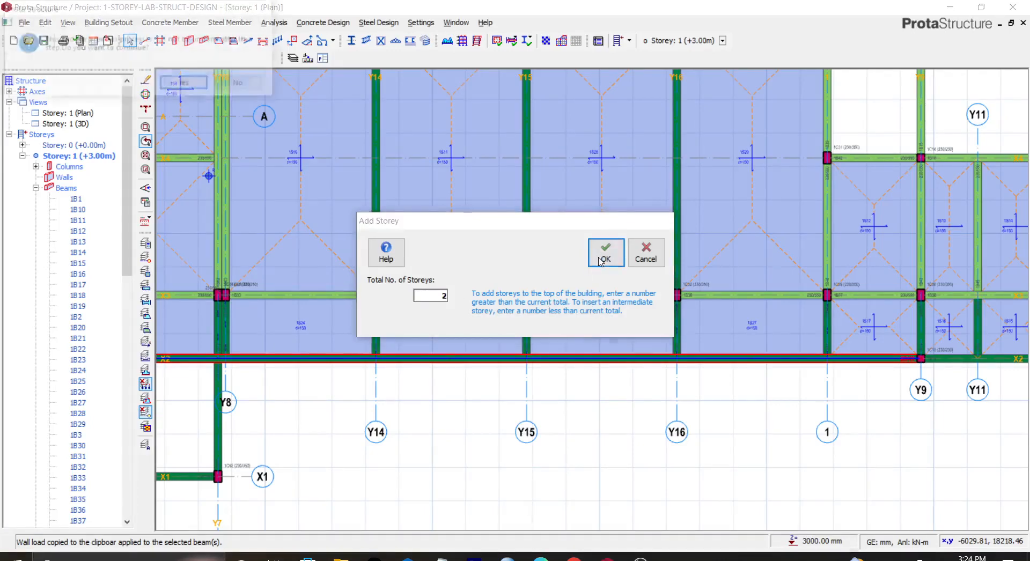
left_click(186, 84)
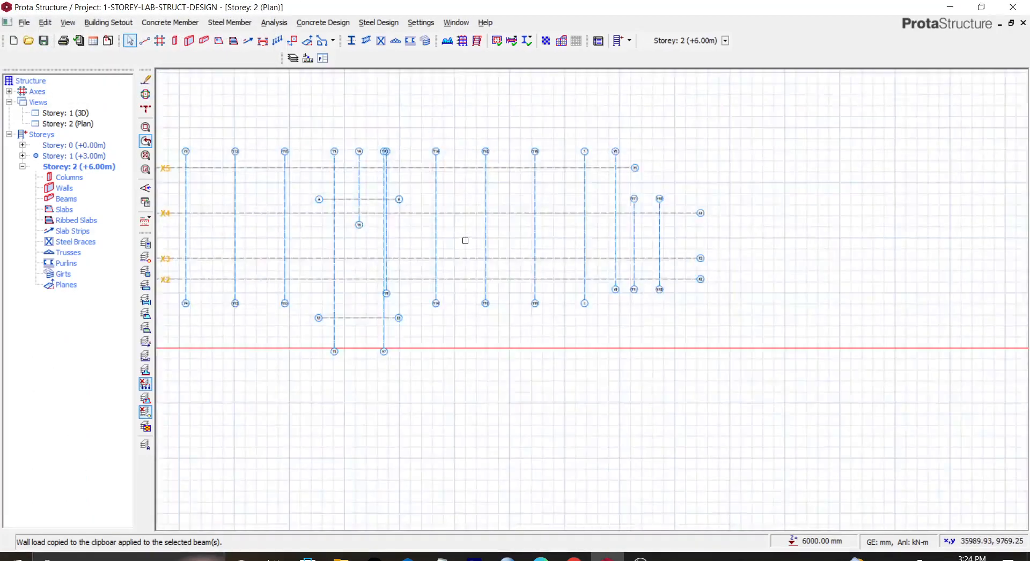
Step: Generate storey 2 from storey 1, copying only the columns
scroll(463, 239, "down", 3)
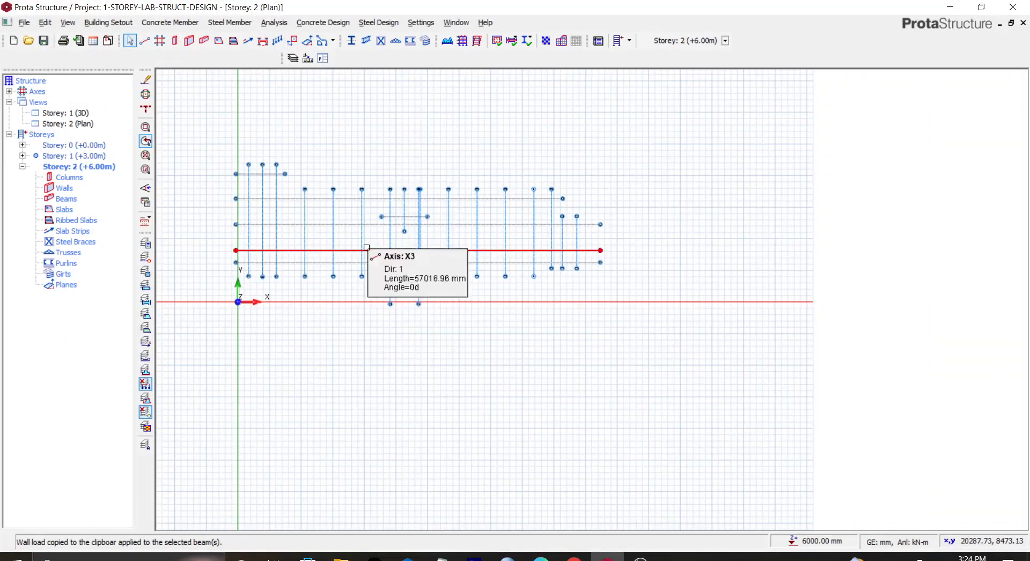
double_click(86, 156)
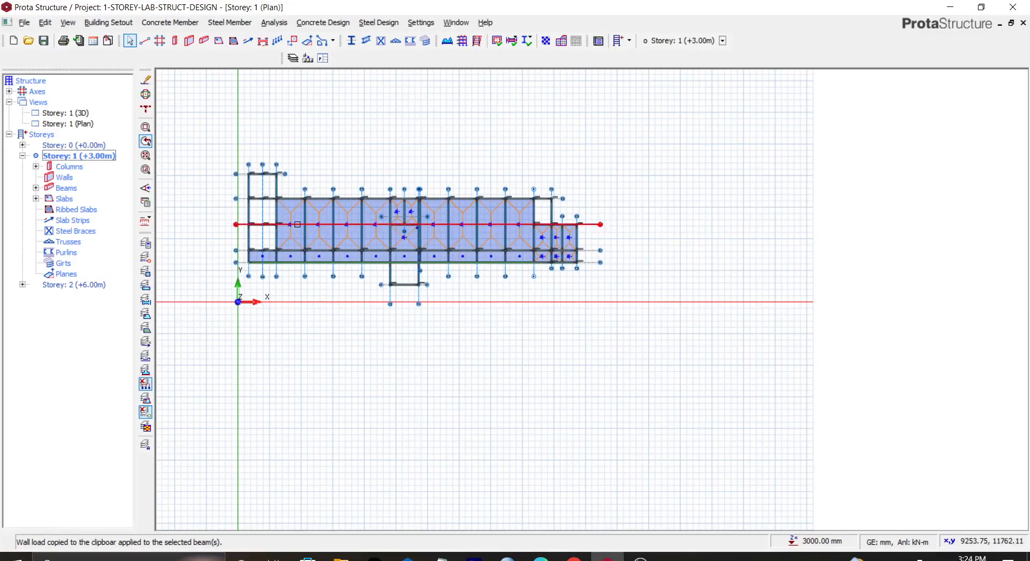
scroll(276, 212, "up", 5)
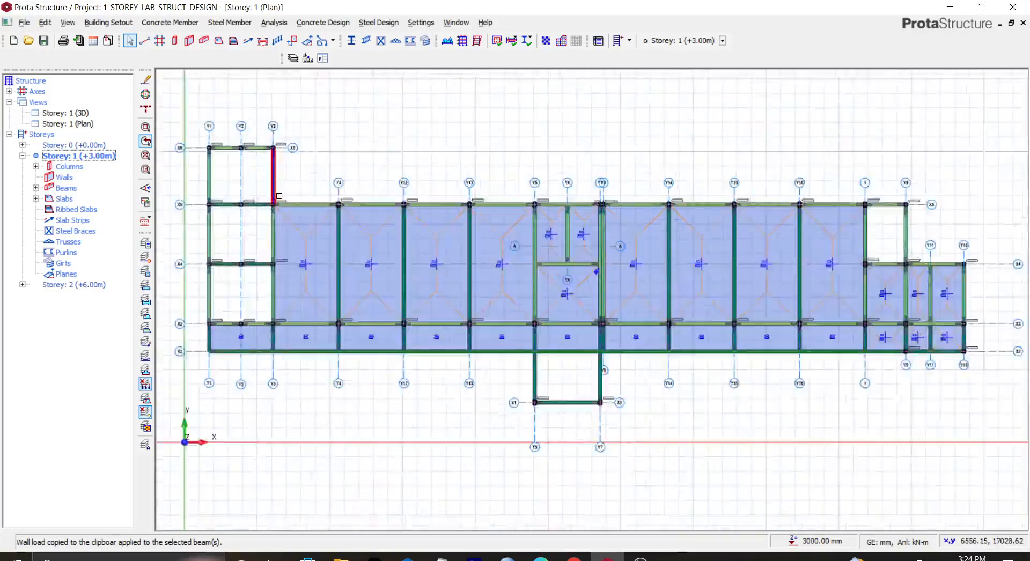
scroll(274, 208, "down", 5)
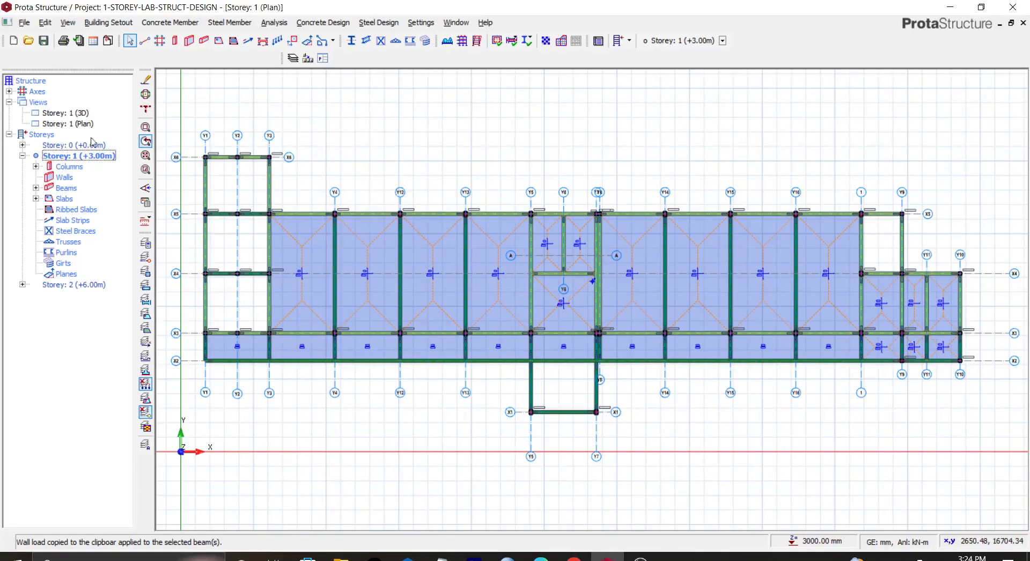
left_click(105, 22)
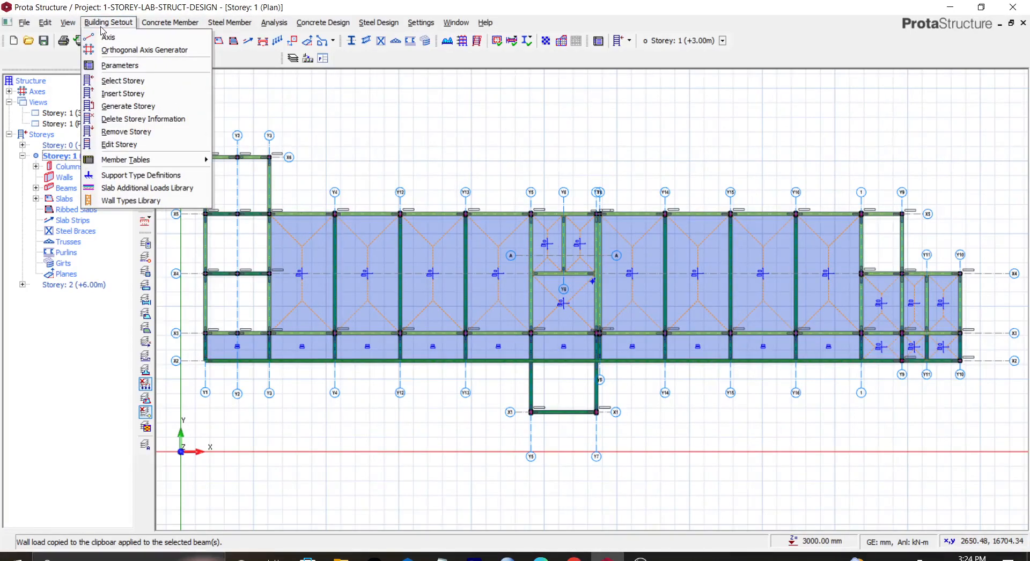
left_click(128, 106)
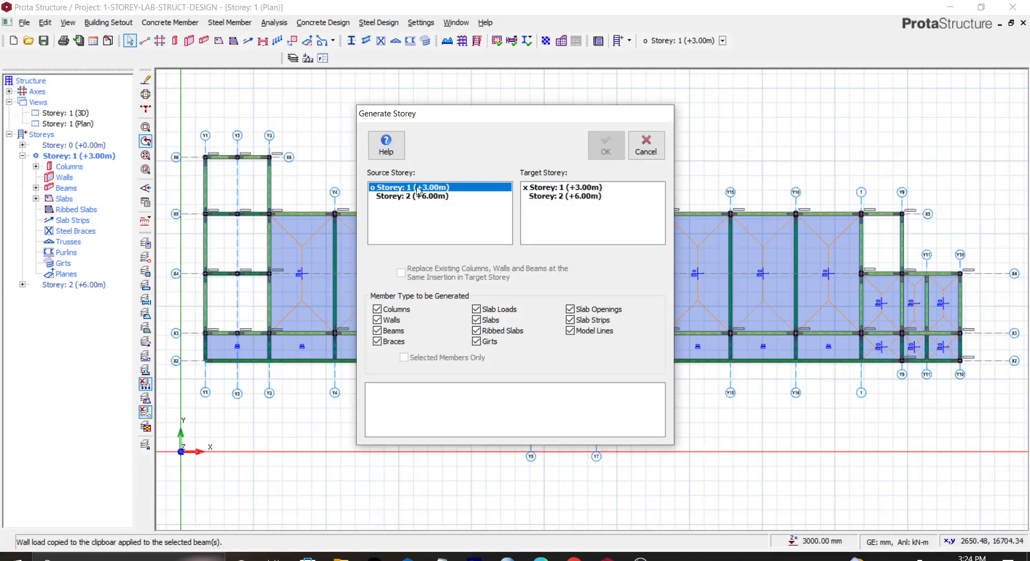
left_click(571, 196)
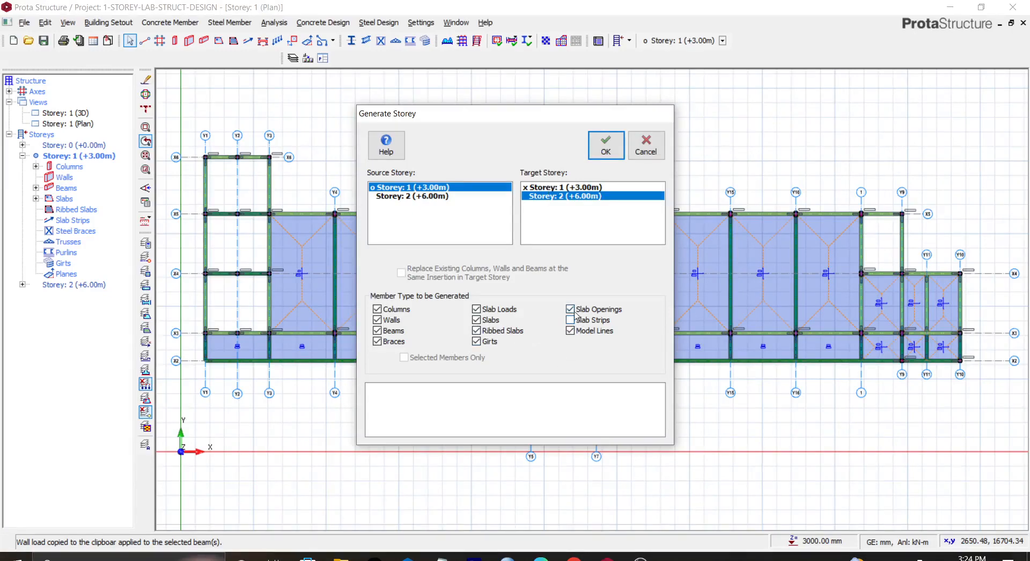
left_click(570, 332)
left_click(476, 340)
left_click(476, 329)
left_click(476, 319)
left_click(476, 309)
left_click(605, 145)
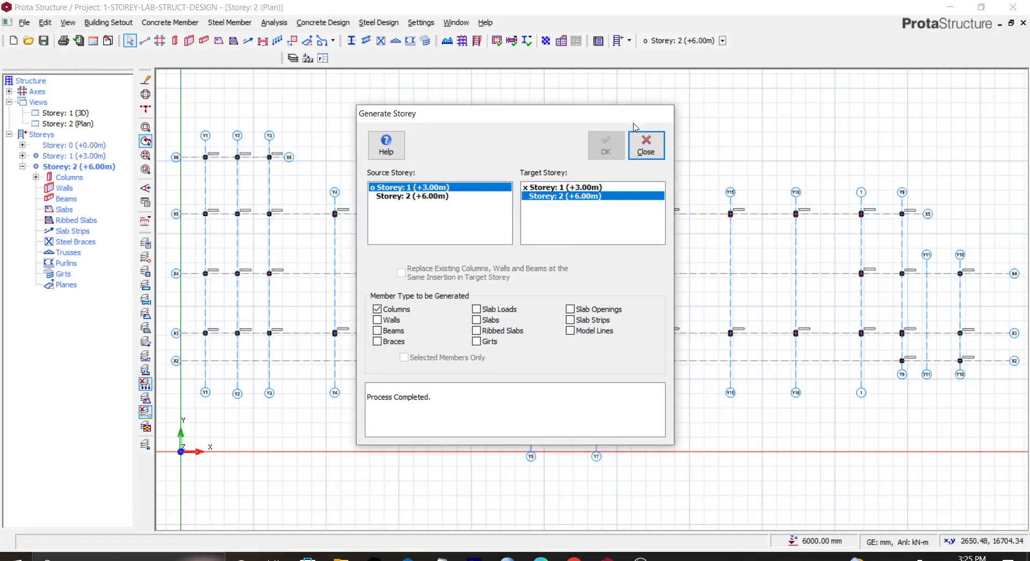
left_click(645, 145)
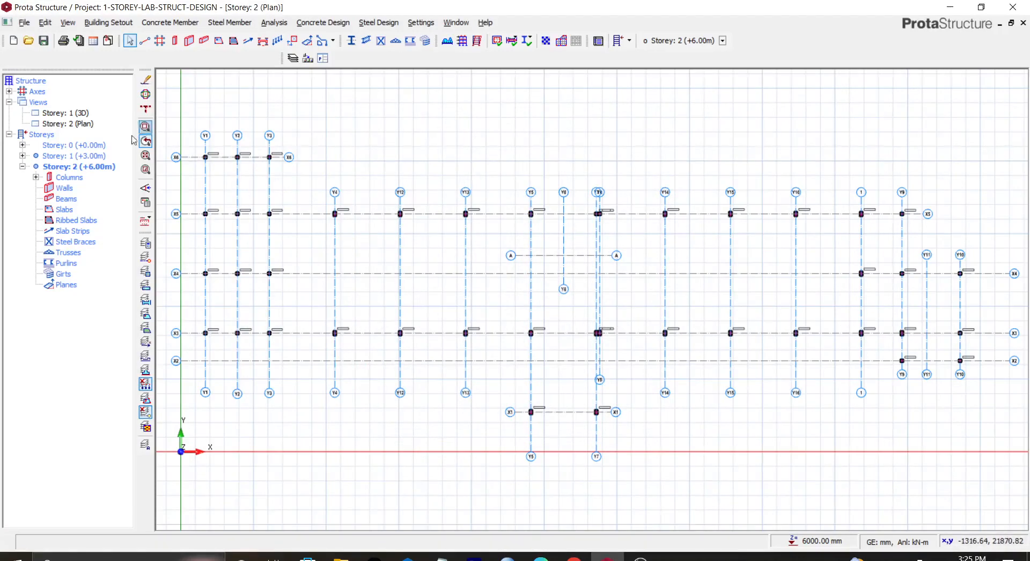
Step: View storey 2 in 3D, orbit to inspect the generated columns, and return to the storey 2 plan view
right_click(88, 124)
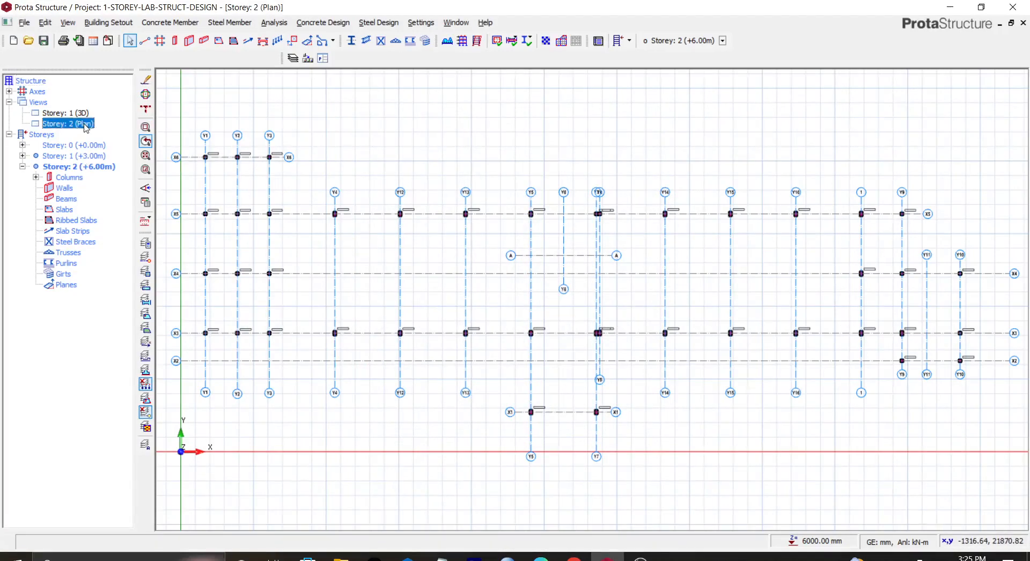
left_click(114, 145)
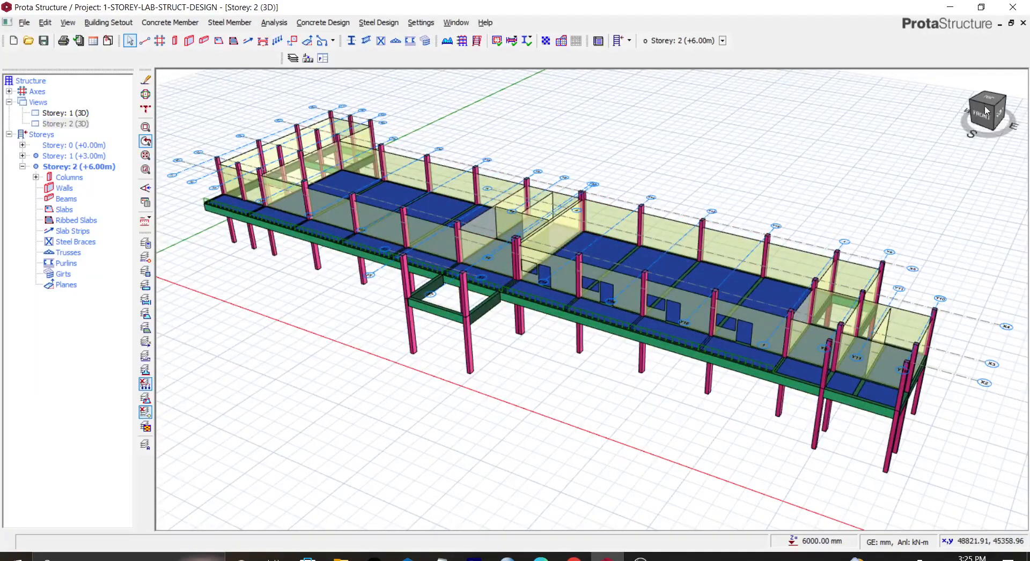
left_click_drag(980, 113, 983, 107)
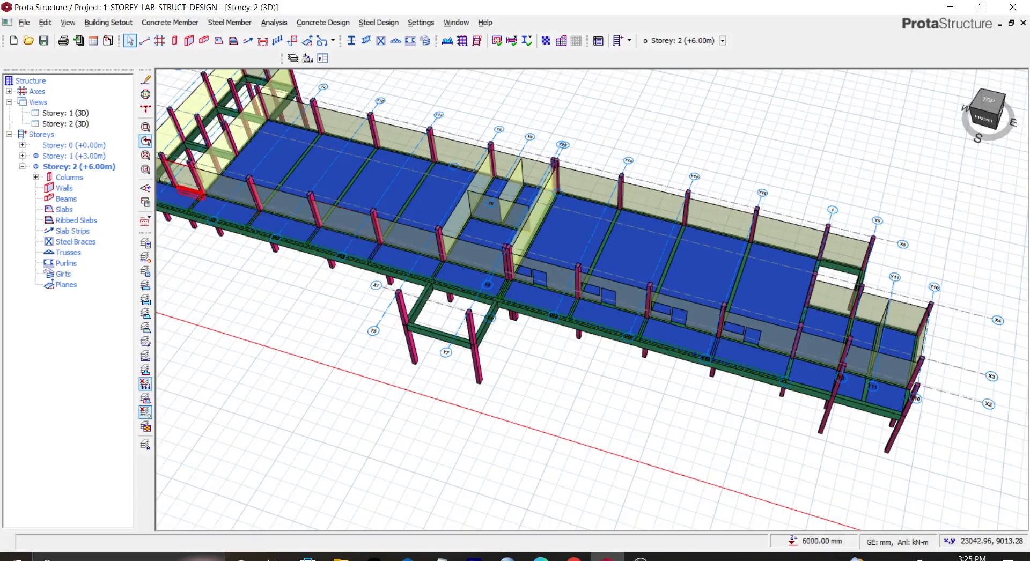
left_click(68, 124)
right_click(70, 124)
left_click(89, 131)
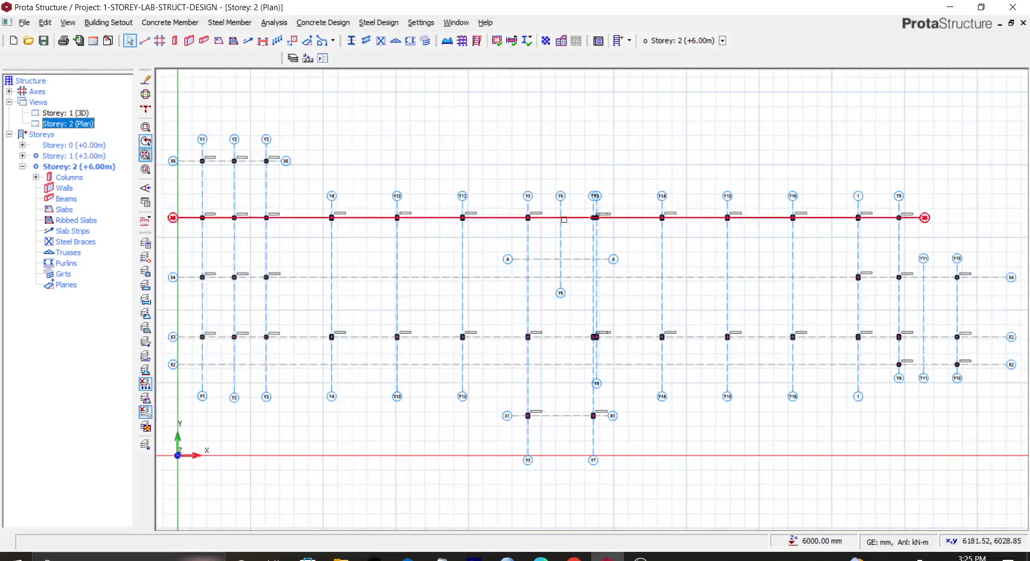
Step: Start the Beam tool and set the beam bottom height to 400 mm
scroll(264, 196, "down", 1)
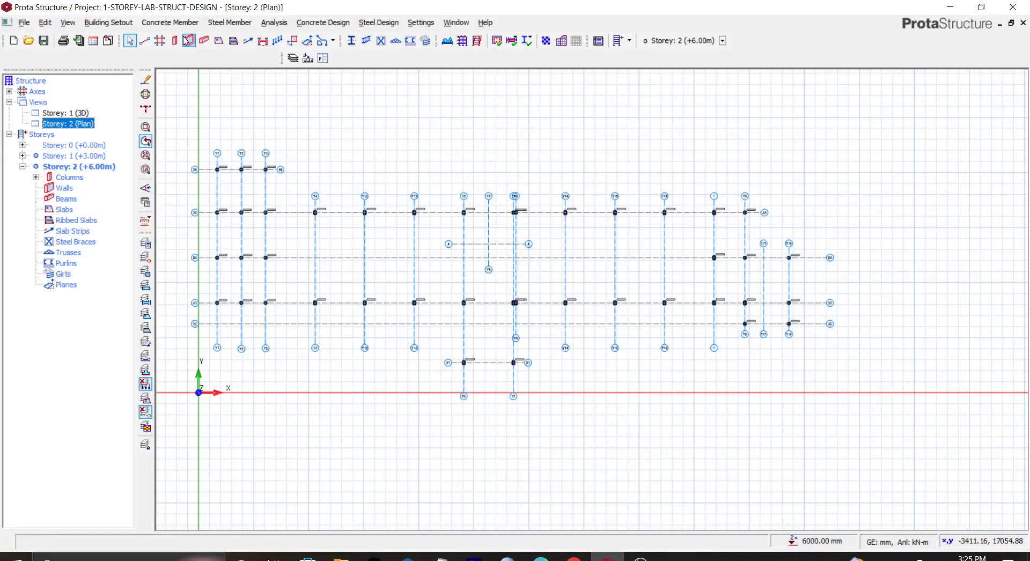
left_click(203, 41)
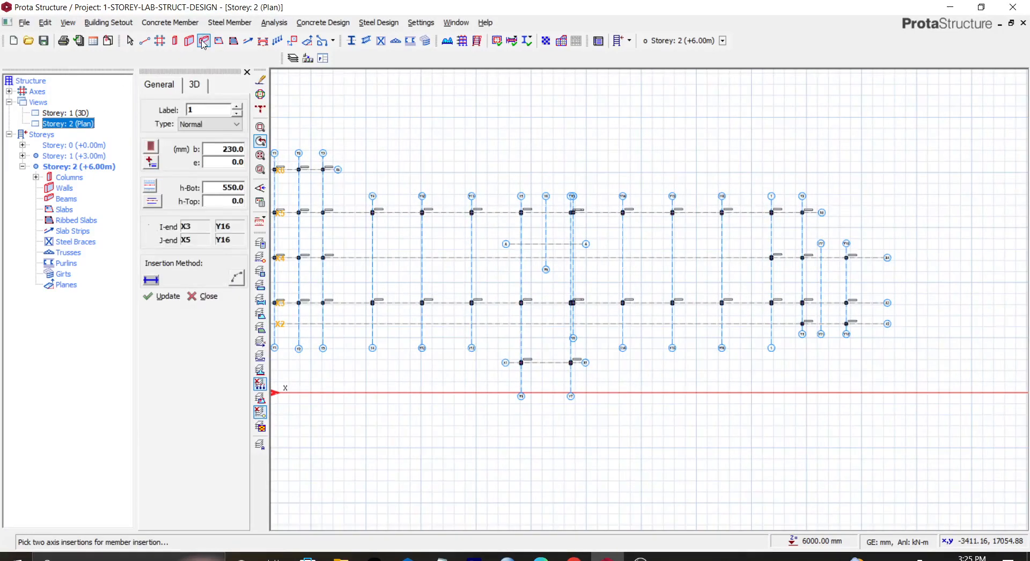
left_click(219, 188)
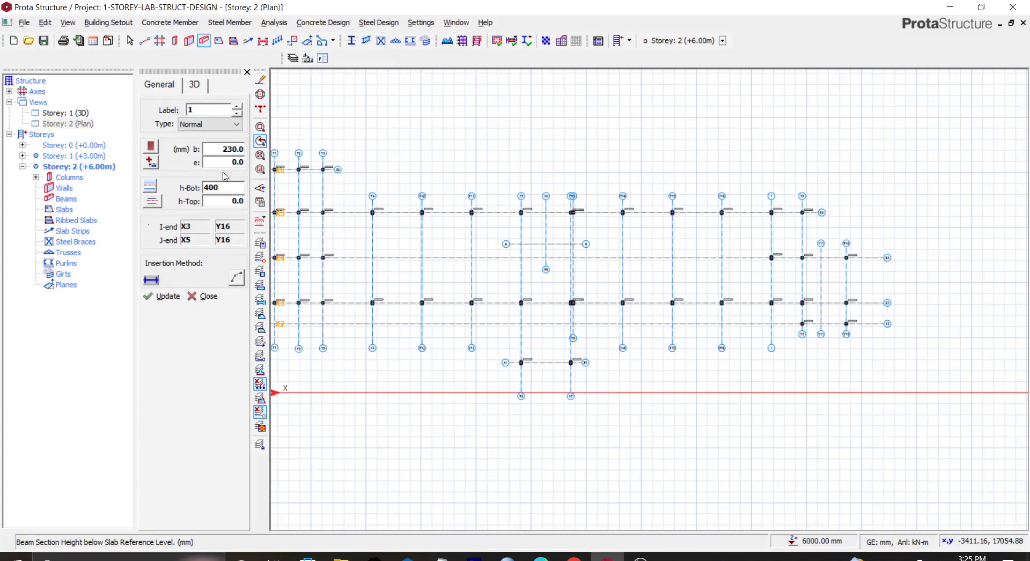
left_click(165, 297)
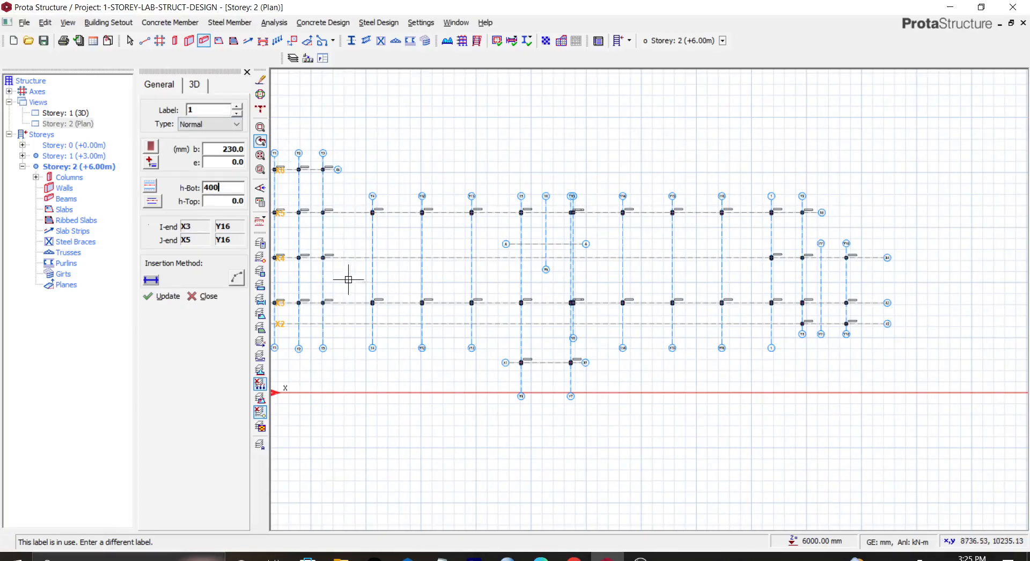
Step: Draw continuous beams along gridline X6 from Y1 to Y3, down Y3 to X5, then along X5 to Y9
scroll(552, 207, "up", 3)
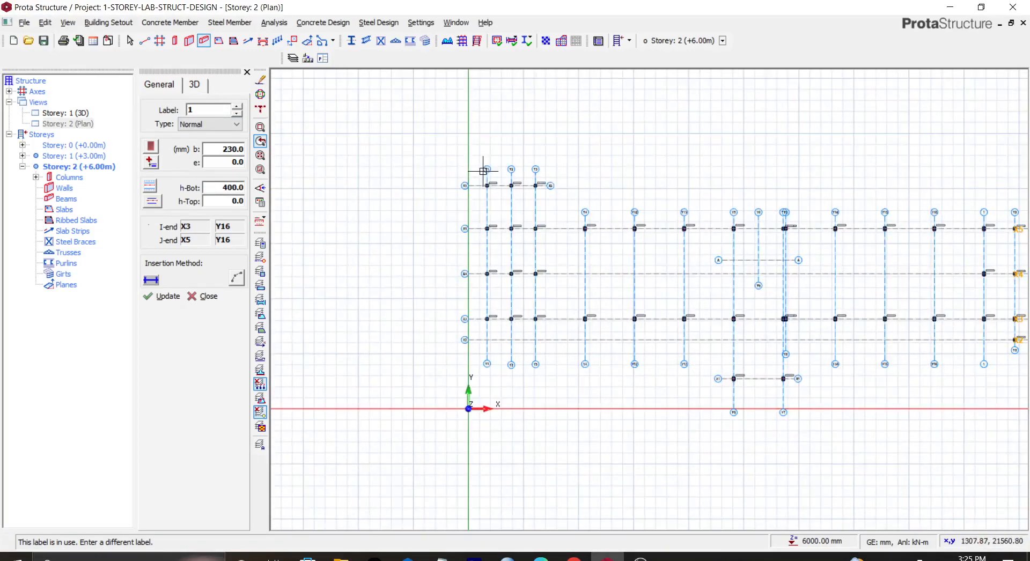
left_click(489, 196)
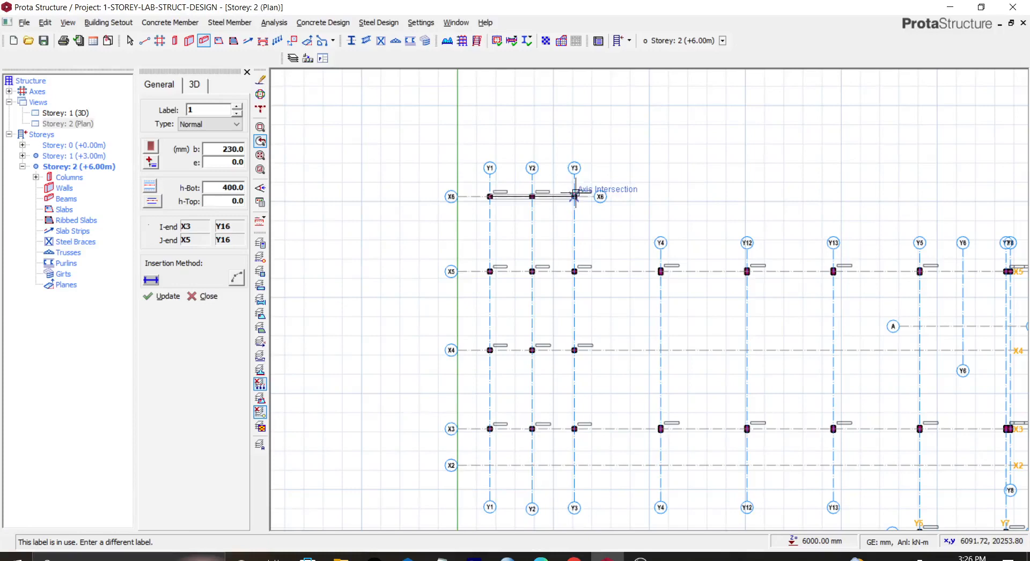
left_click(577, 197)
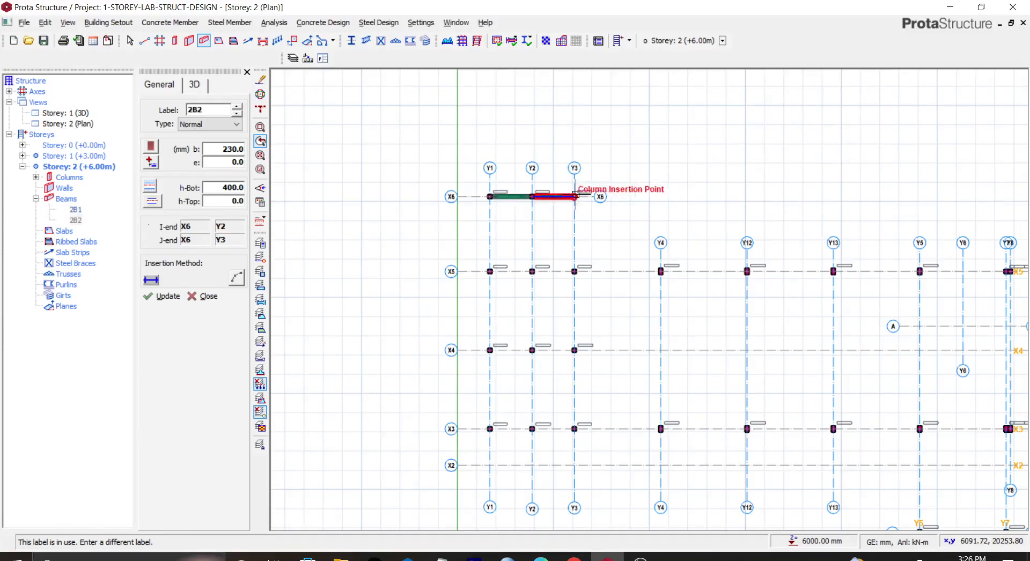
left_click(571, 272)
middle_click_drag(685, 220, 459, 257)
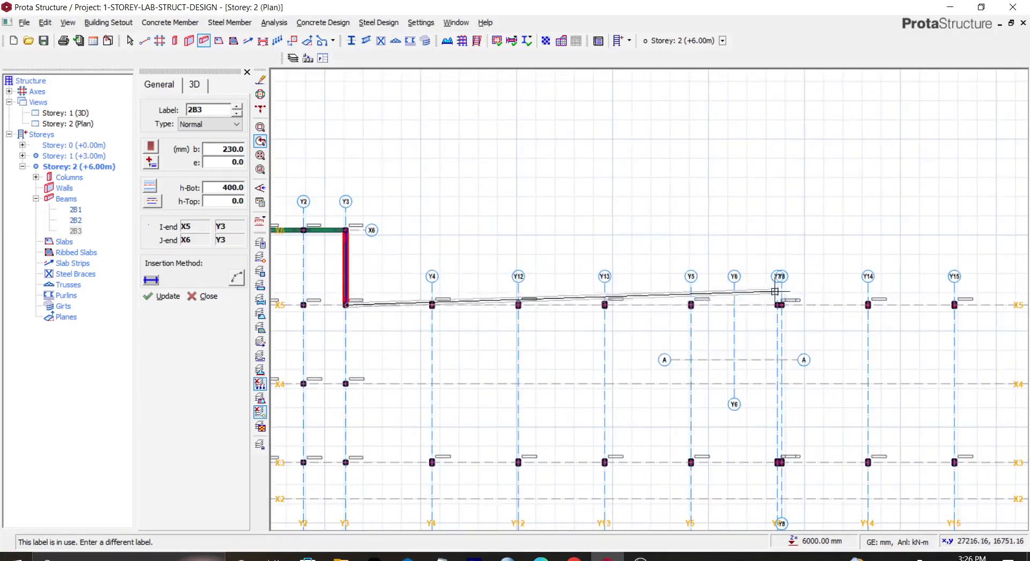
scroll(774, 291, "down", 3)
scroll(810, 279, "up", 2)
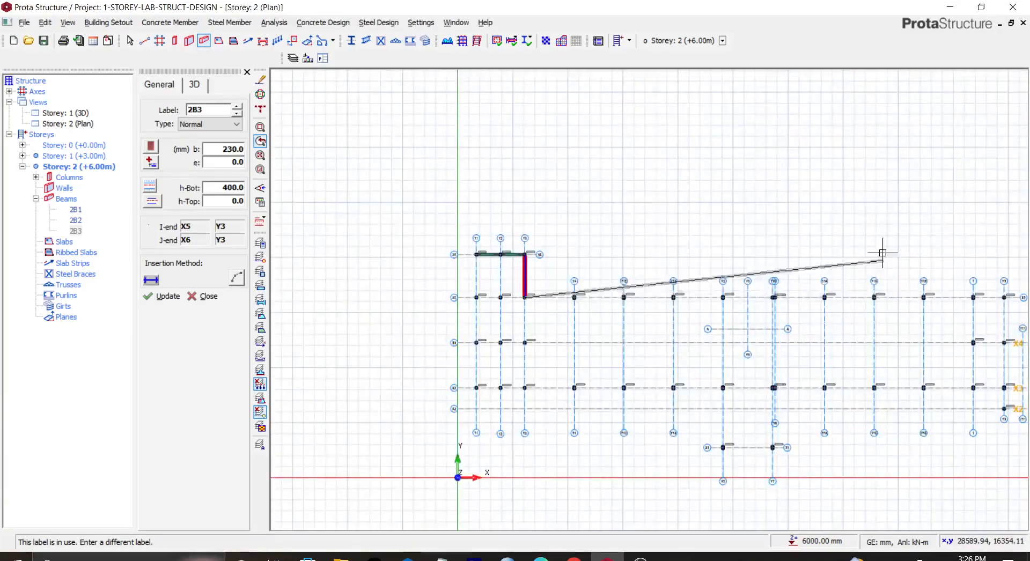
scroll(841, 237, "up", 3)
scroll(832, 329, "up", 3)
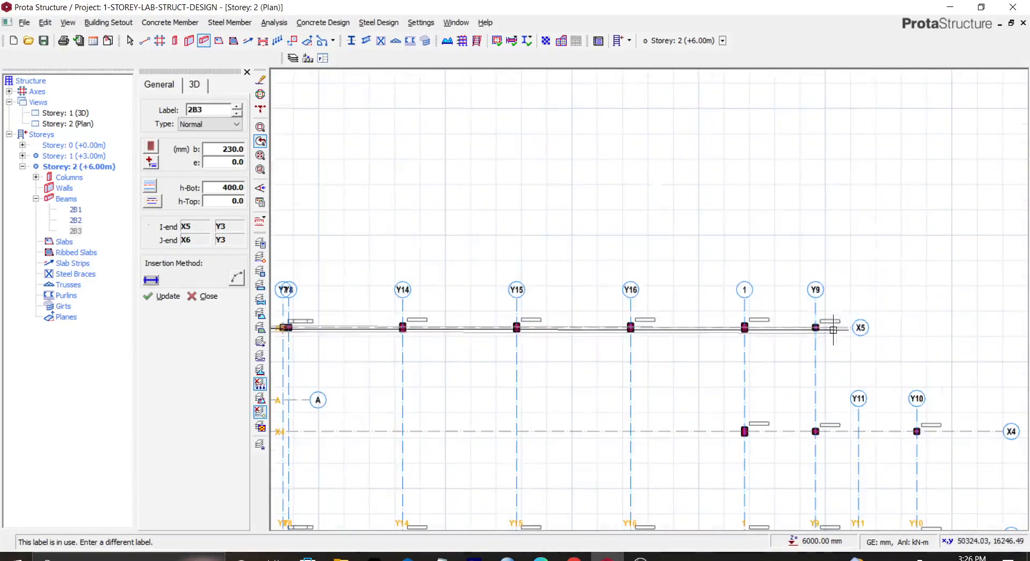
left_click(817, 329)
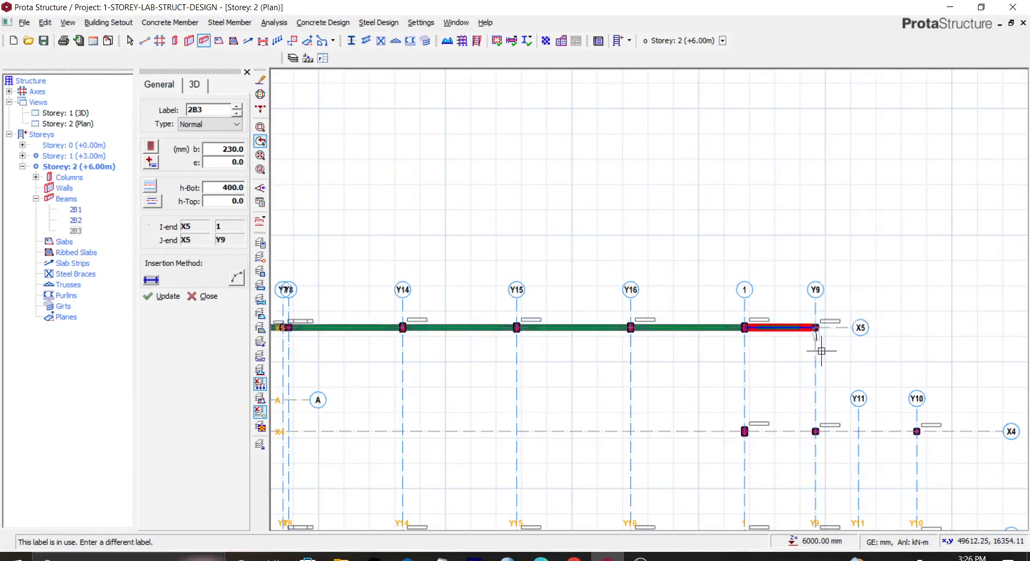
Step: Continue the storey 2 beam chain from X5/Y9 down to X4, along X4 to Y10, down Y10 to X2, back to Y9, up to X3, and along X3 to gridline 1
left_click(816, 433)
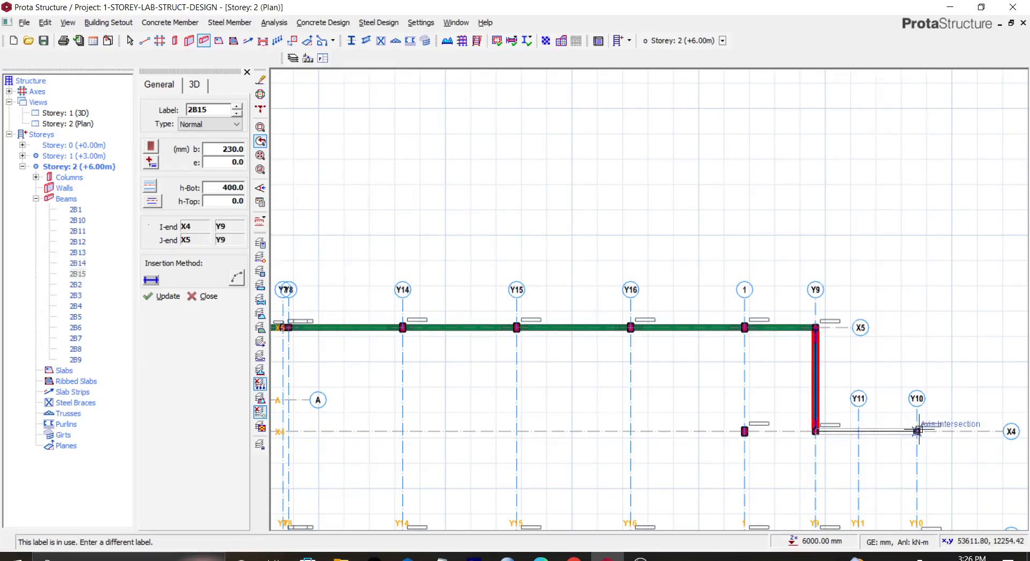
left_click(916, 432)
middle_click_drag(873, 322, 825, 75)
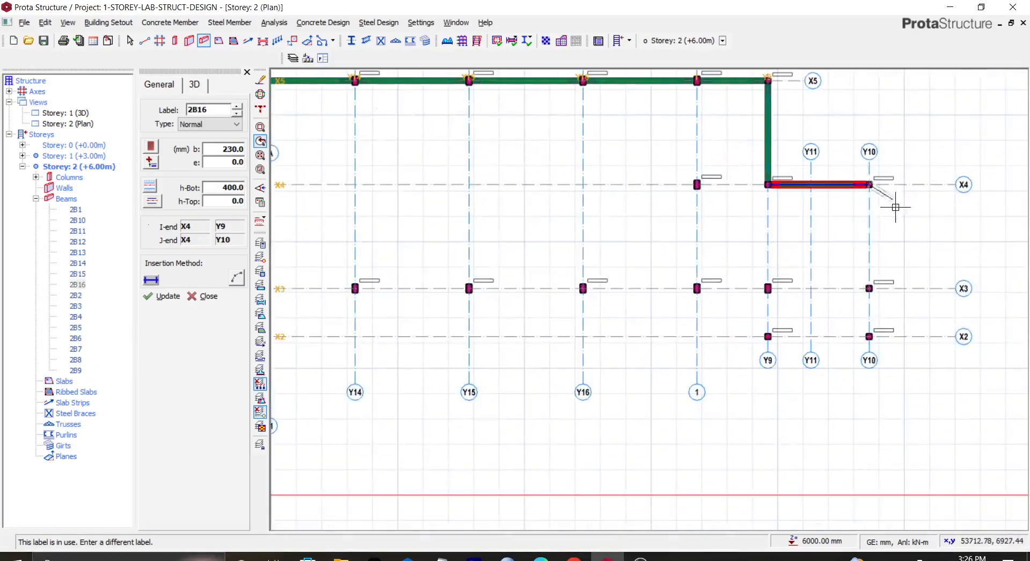
left_click(869, 288)
left_click(869, 337)
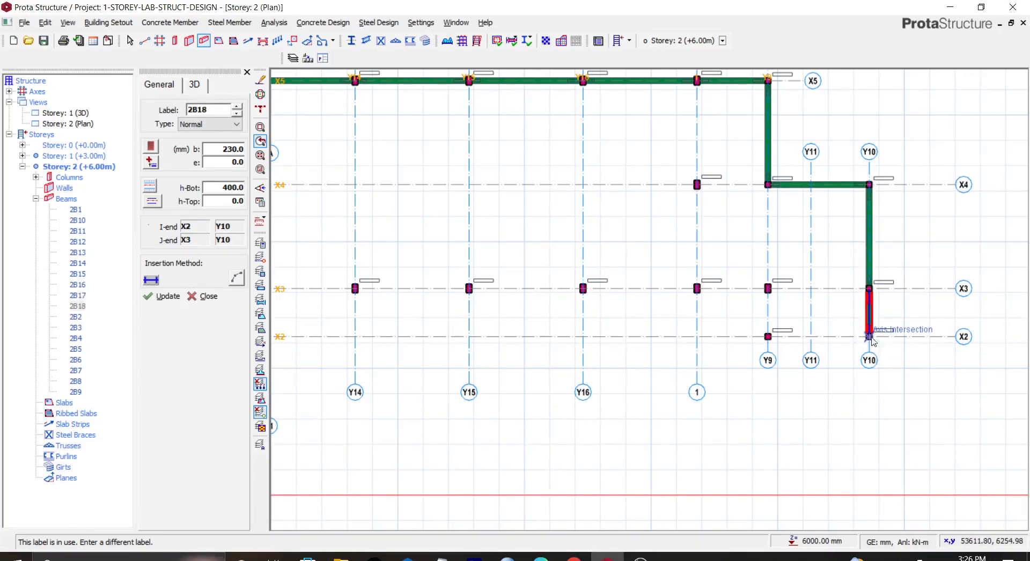
left_click(767, 337)
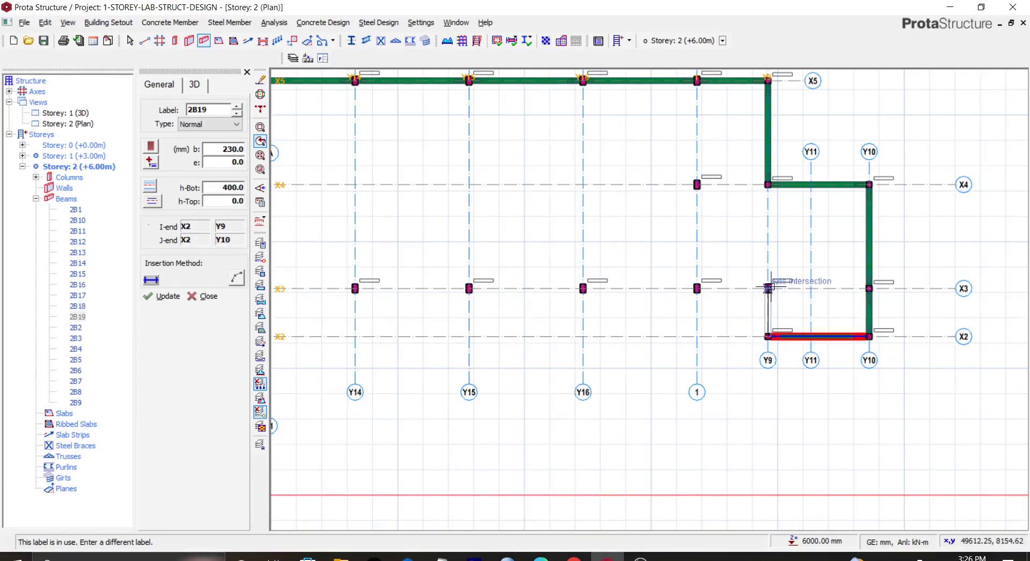
left_click(768, 289)
left_click(696, 289)
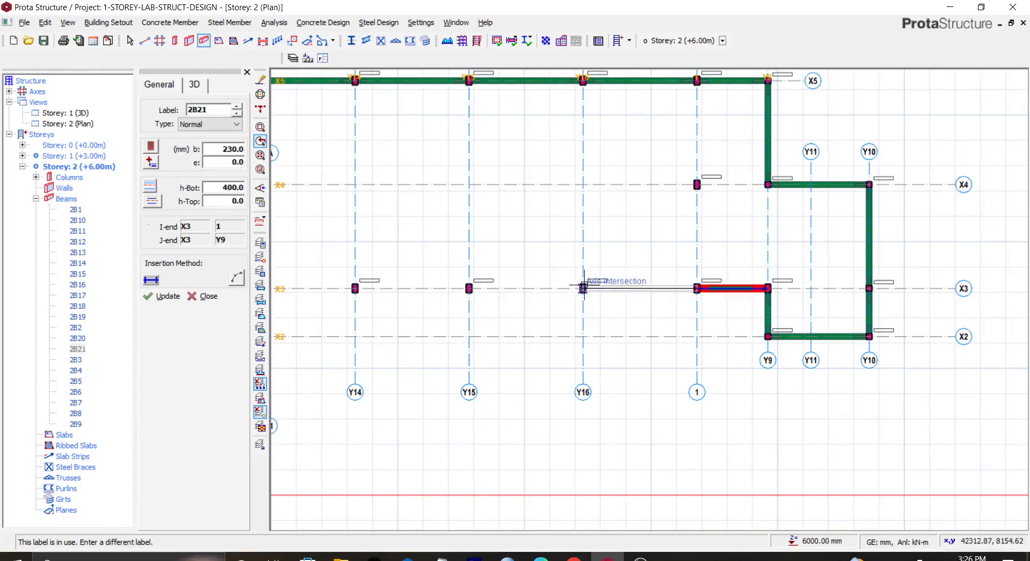
Step: Extend the beam along X3 from gridline 1 to Y1, then up gridline Y1 to X6
scroll(508, 285, "down", 2)
scroll(365, 271, "down", 2)
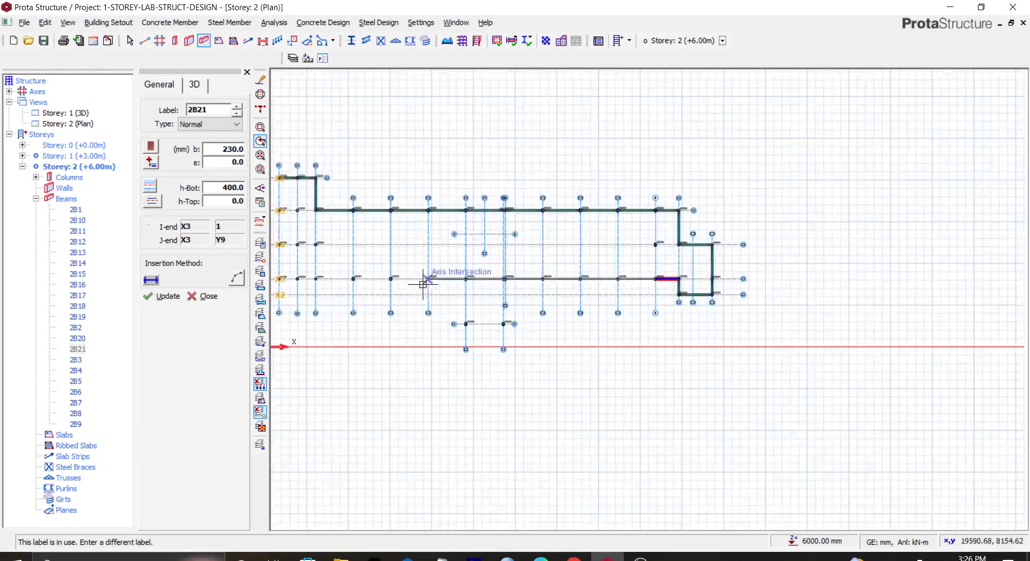
middle_click_drag(365, 271, 690, 271)
scroll(626, 286, "up", 5)
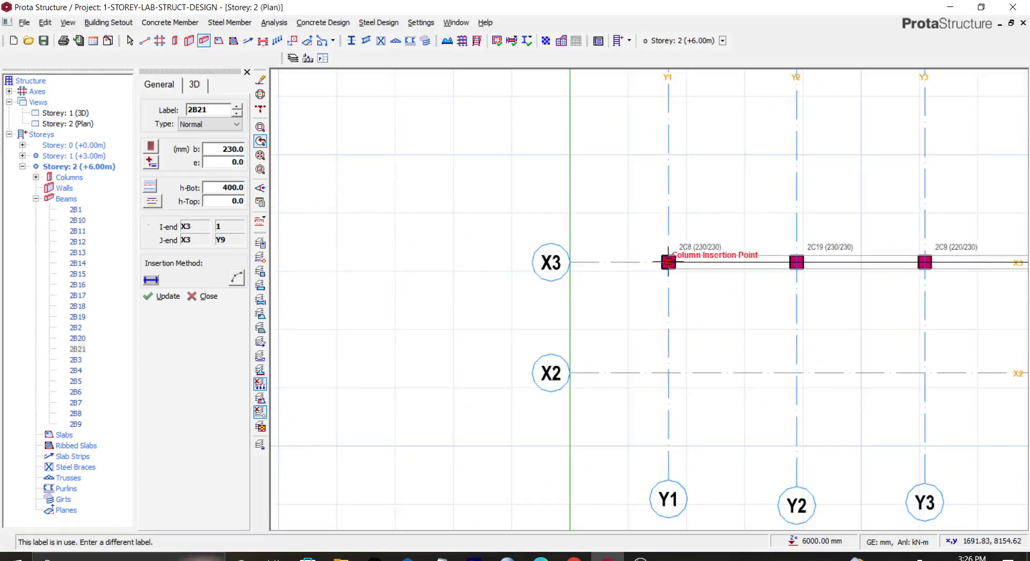
left_click(669, 264)
middle_click_drag(689, 177, 542, 444)
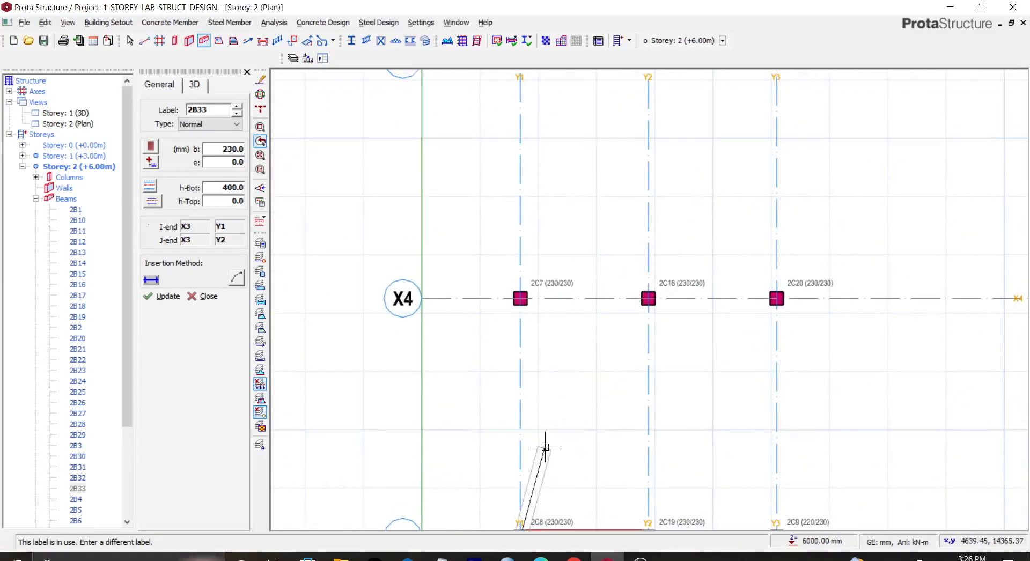
scroll(535, 149, "down", 3)
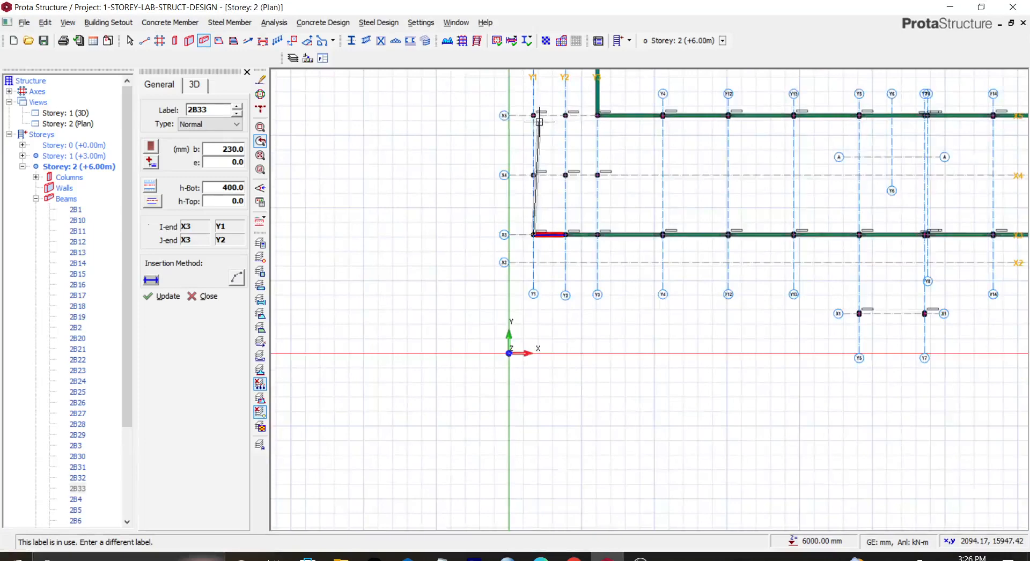
middle_click_drag(539, 100, 525, 405)
scroll(512, 362, "up", 5)
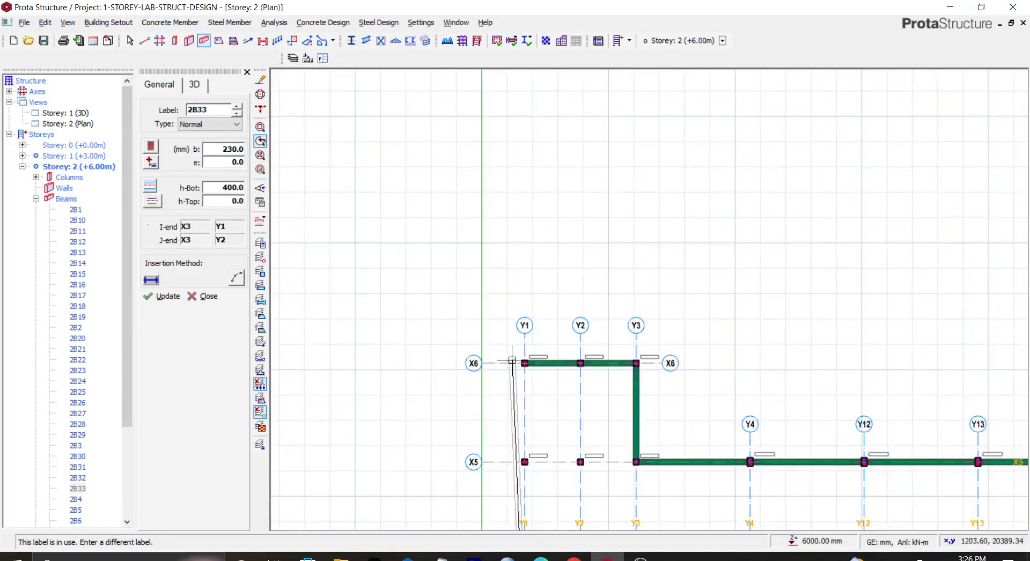
left_click(540, 367)
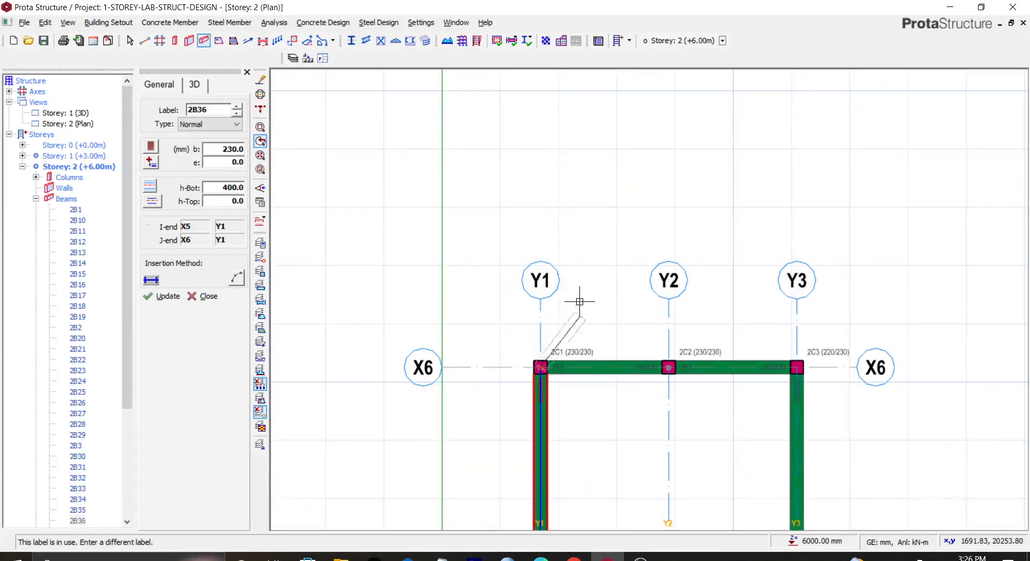
Step: Draw beams along gridlines Y8 and Y7 between X5 and X3
scroll(590, 383, "down", 4)
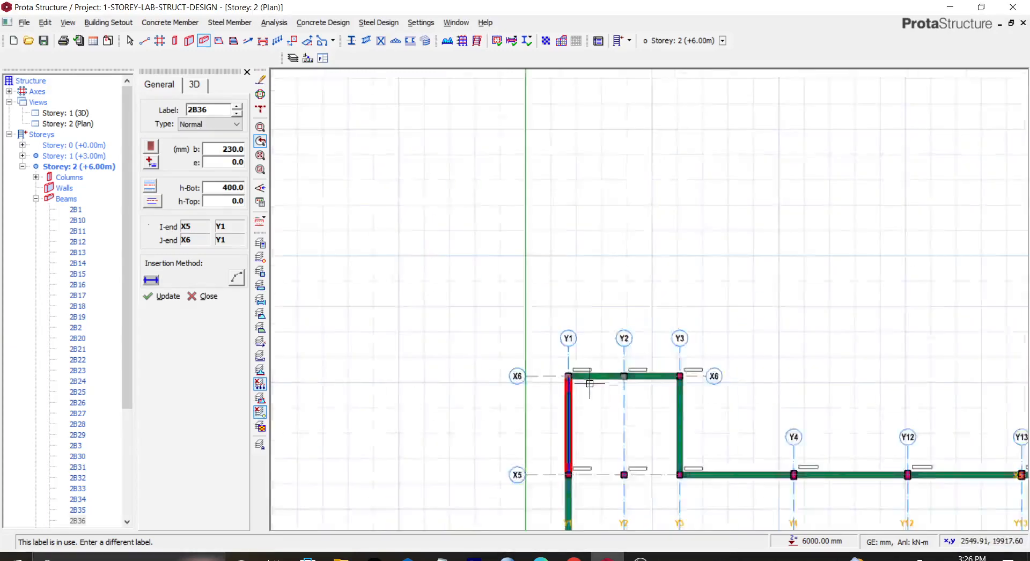
middle_click_drag(702, 408, 470, 8)
scroll(725, 237, "up", 1)
scroll(751, 236, "up", 1)
scroll(819, 152, "up", 1)
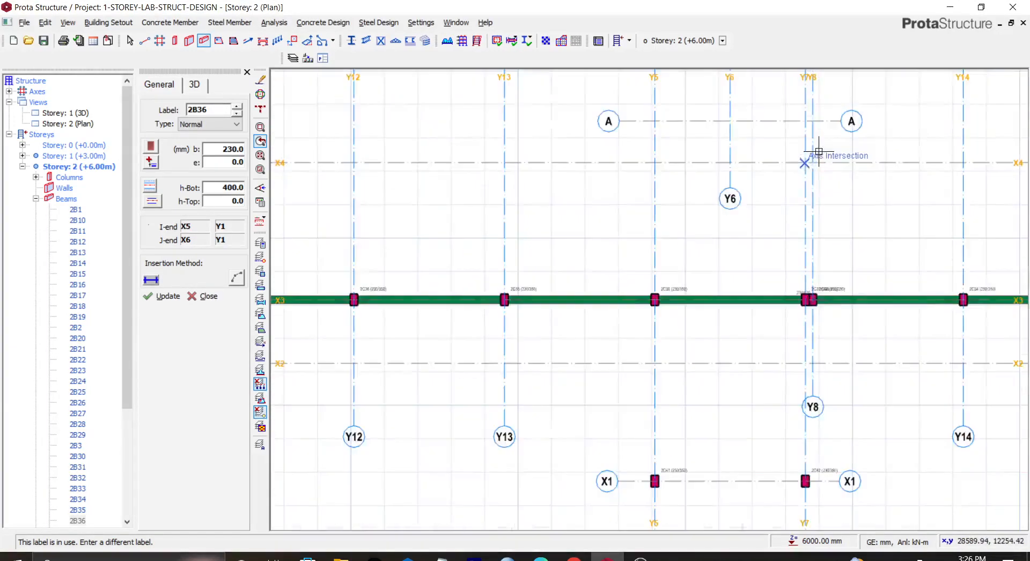
middle_click_drag(825, 151, 735, 273)
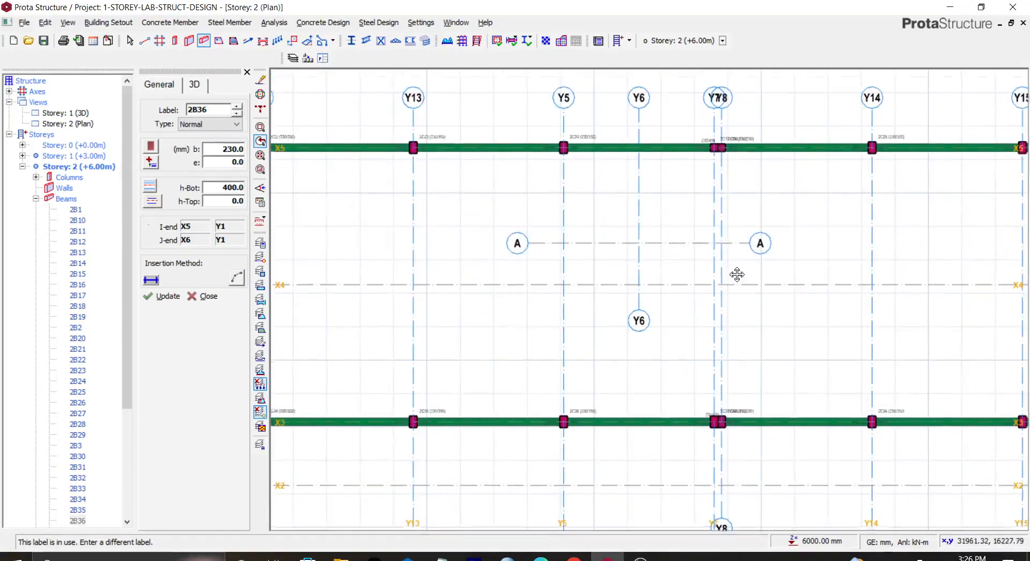
scroll(720, 150, "up", 2)
left_click(721, 150)
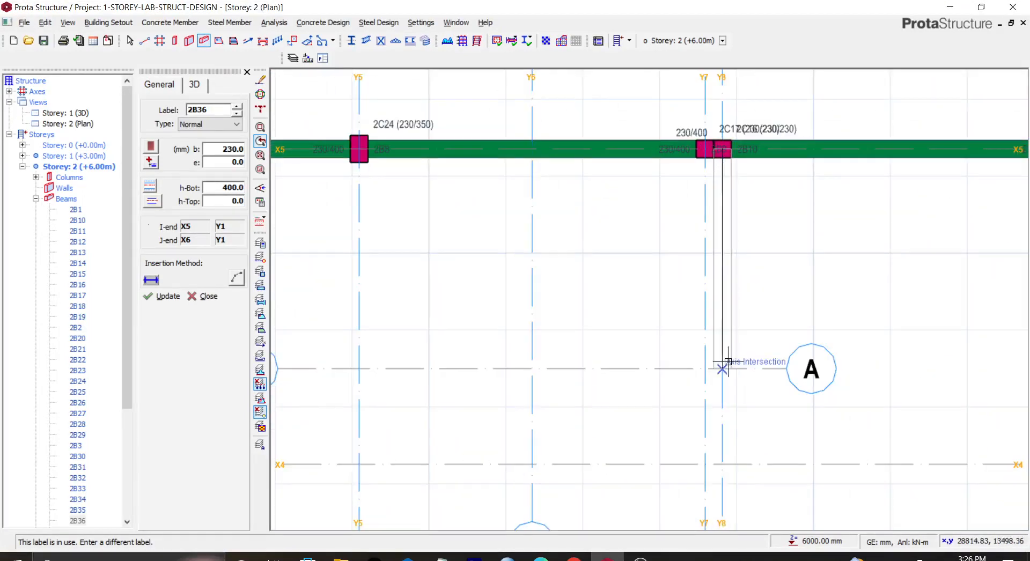
middle_click_drag(728, 363, 697, 248)
middle_click_drag(709, 476, 667, 295)
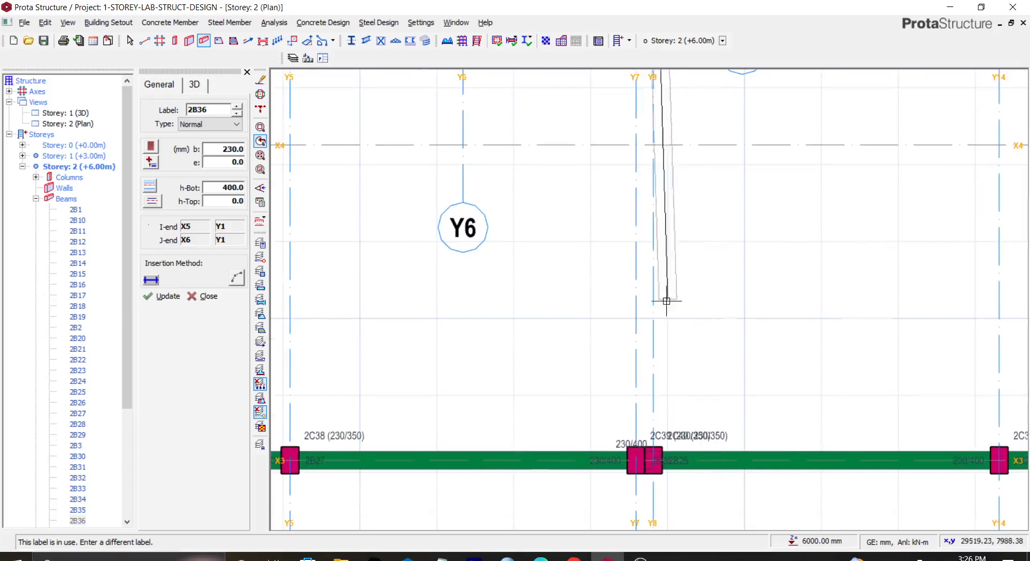
left_click(654, 461)
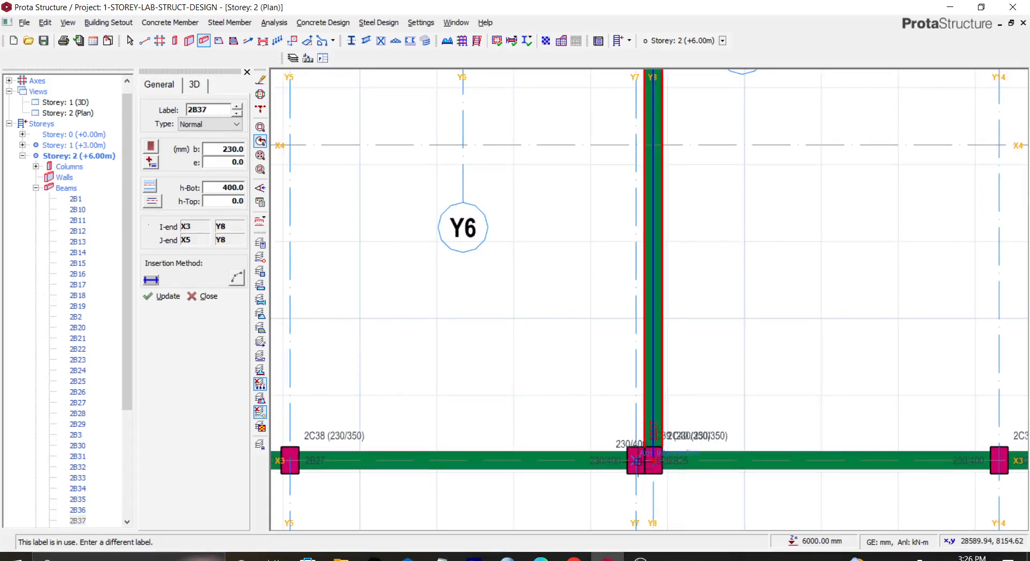
left_click(637, 462)
middle_click_drag(668, 86, 731, 467)
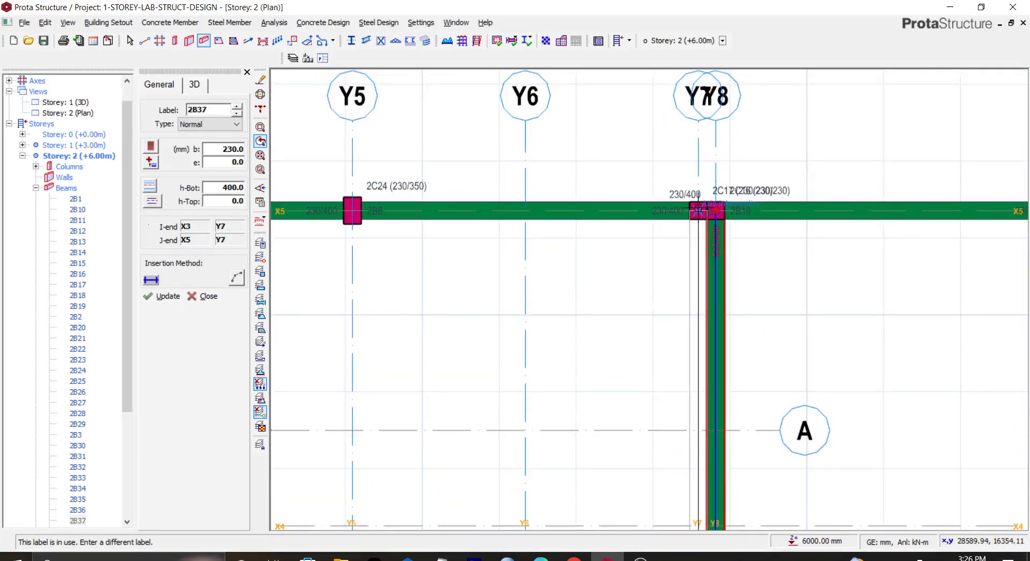
left_click(697, 211)
Step: Draw beams enclosing the X1 bay: along Y5 from X1 to X3, along X1 from Y5 to Y7, and along Y7 up to X3
scroll(646, 394, "down", 3)
scroll(598, 373, "down", 2)
scroll(616, 402, "down", 2)
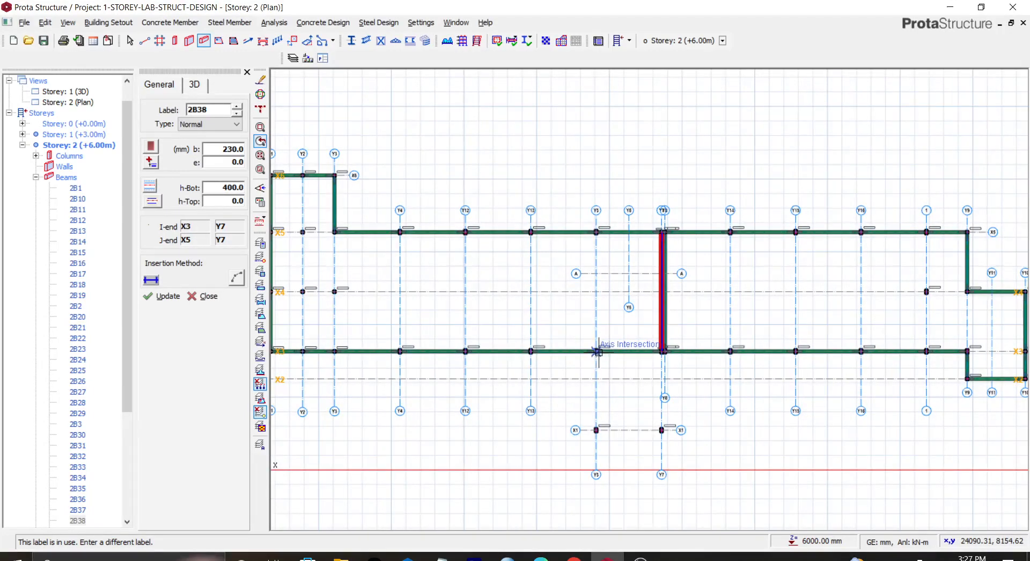
left_click(596, 429)
left_click(596, 351)
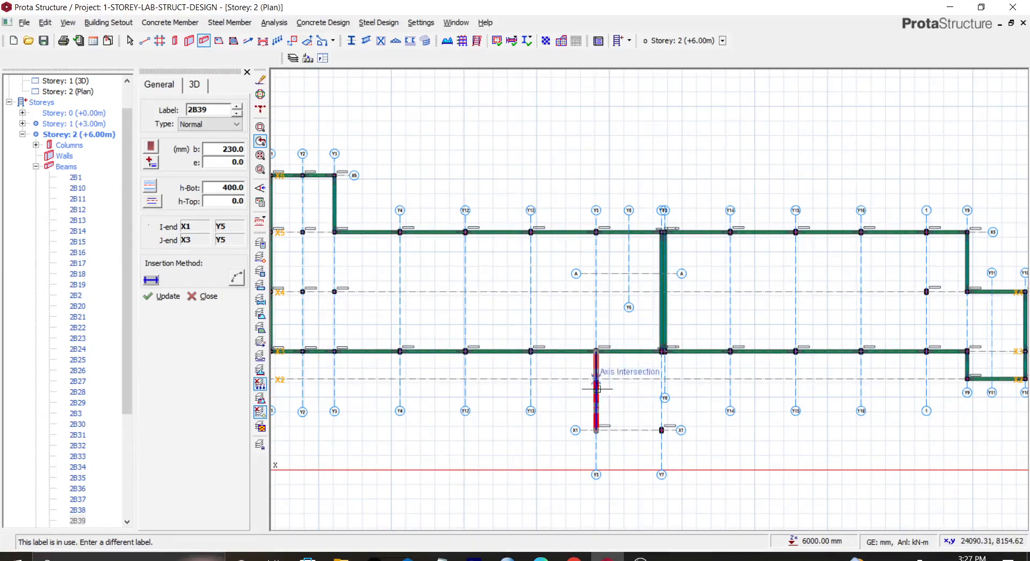
left_click(596, 429)
left_click(662, 430)
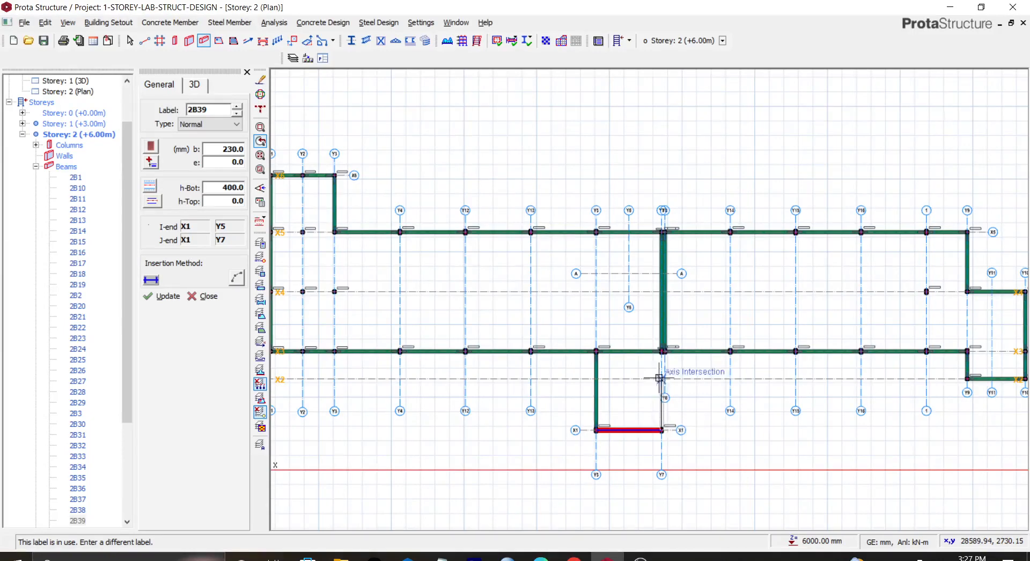
left_click(662, 351)
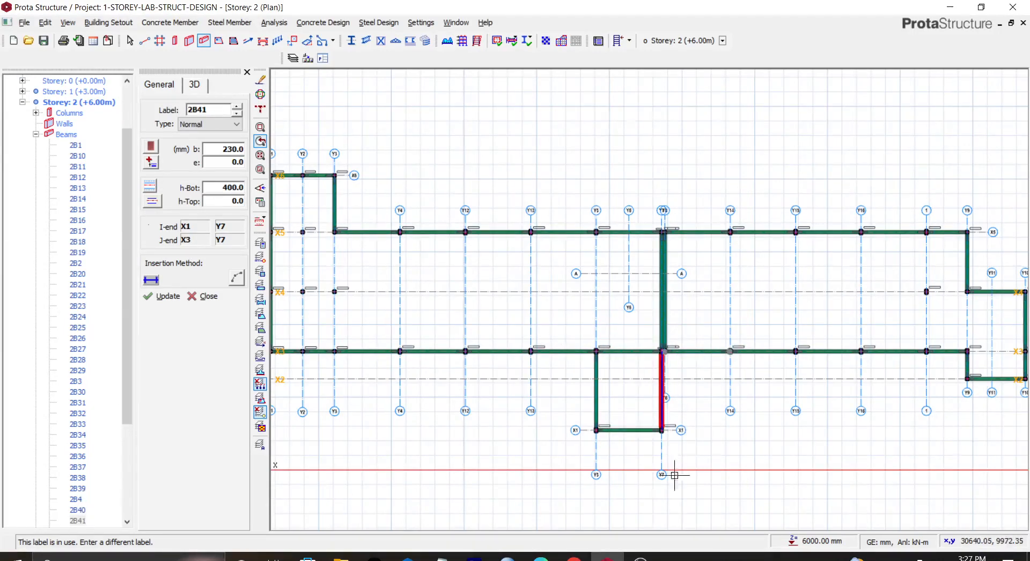
Step: Add beams along Y5 from X5 to X3, along X3 between Y10 and Y9, and along Y9 from X4 to X3
left_click(595, 232)
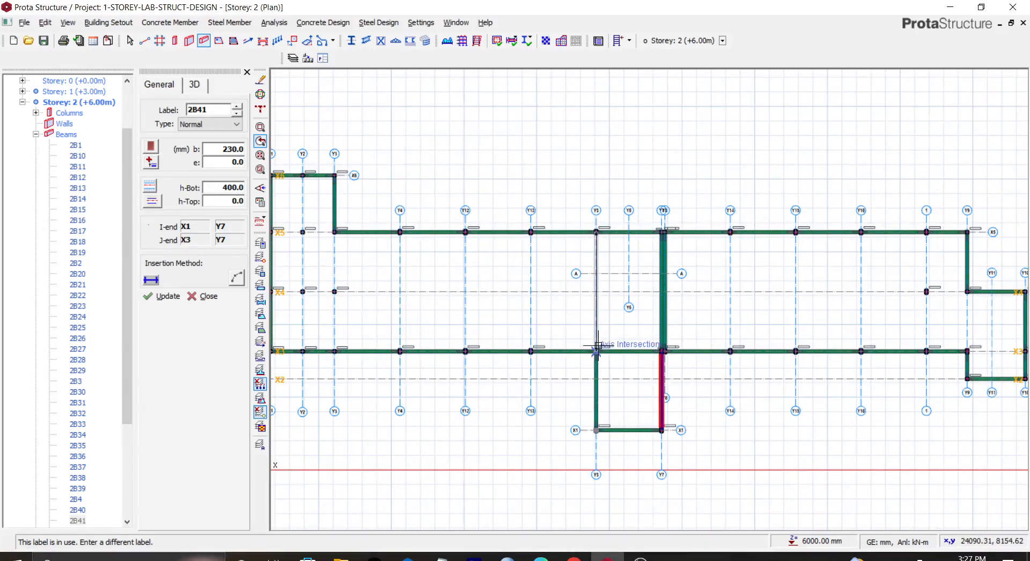
left_click(595, 351)
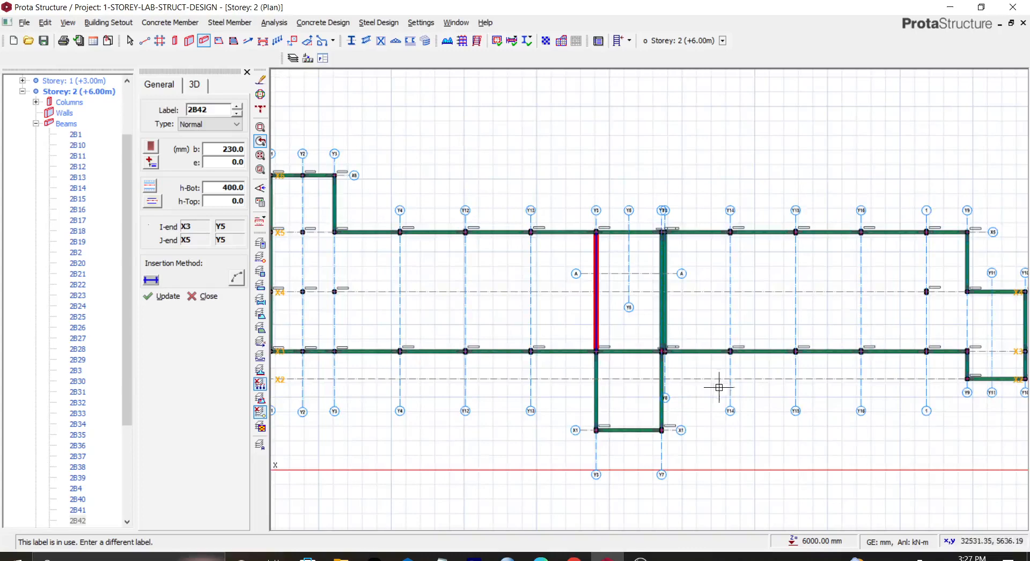
scroll(717, 386, "down", 3)
scroll(847, 378, "up", 5)
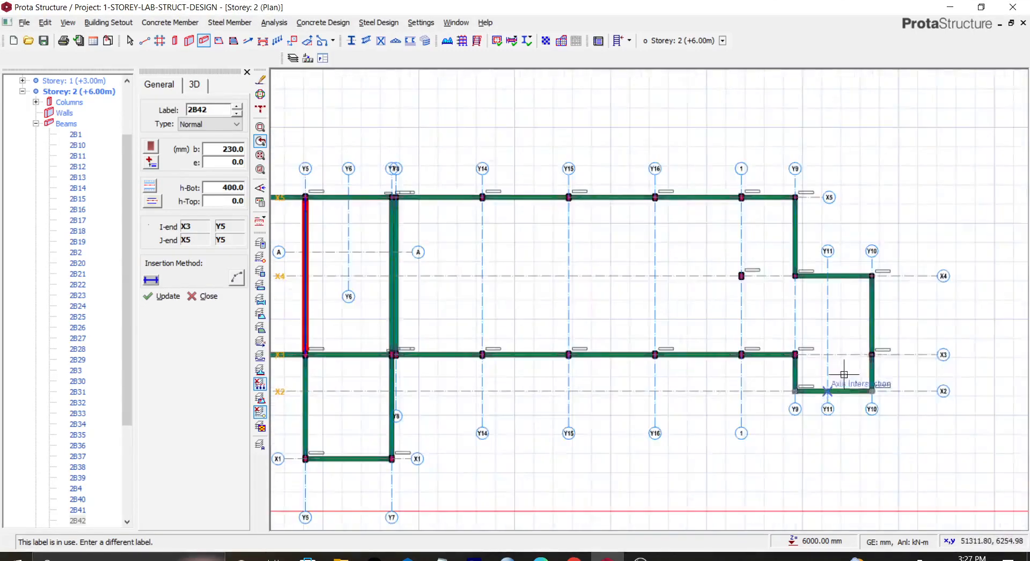
left_click(871, 355)
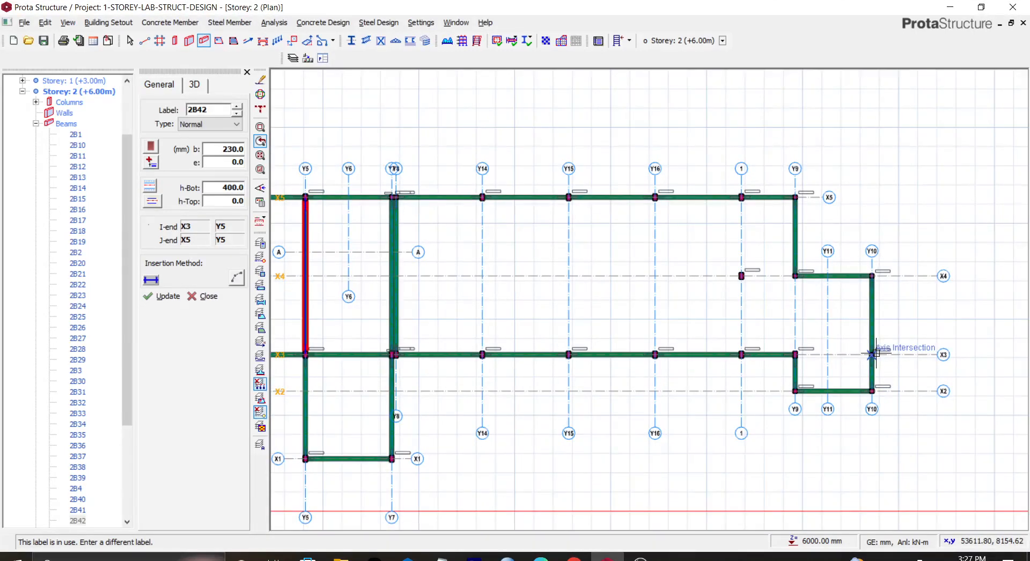
left_click(795, 353)
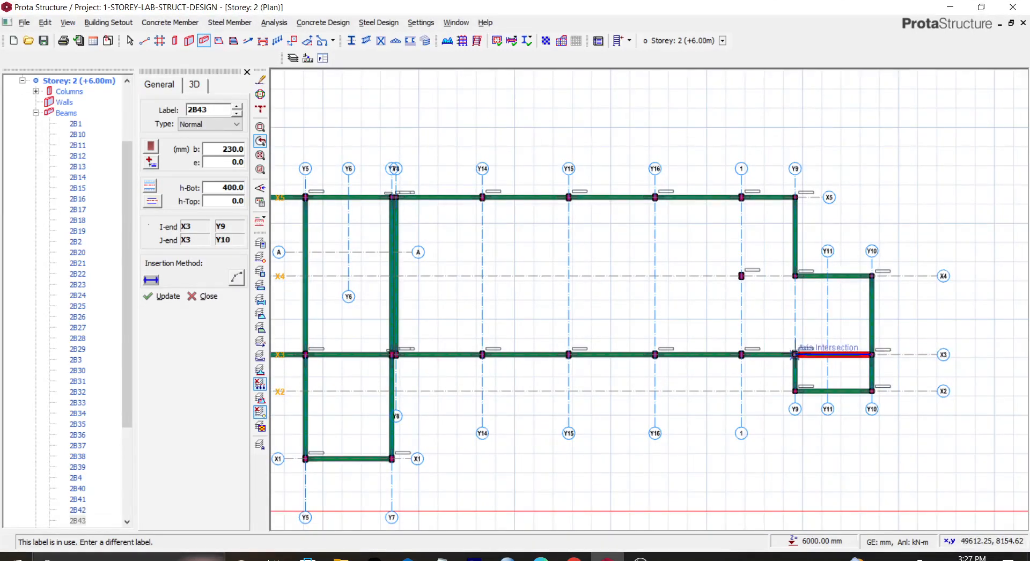
left_click(795, 277)
left_click(795, 354)
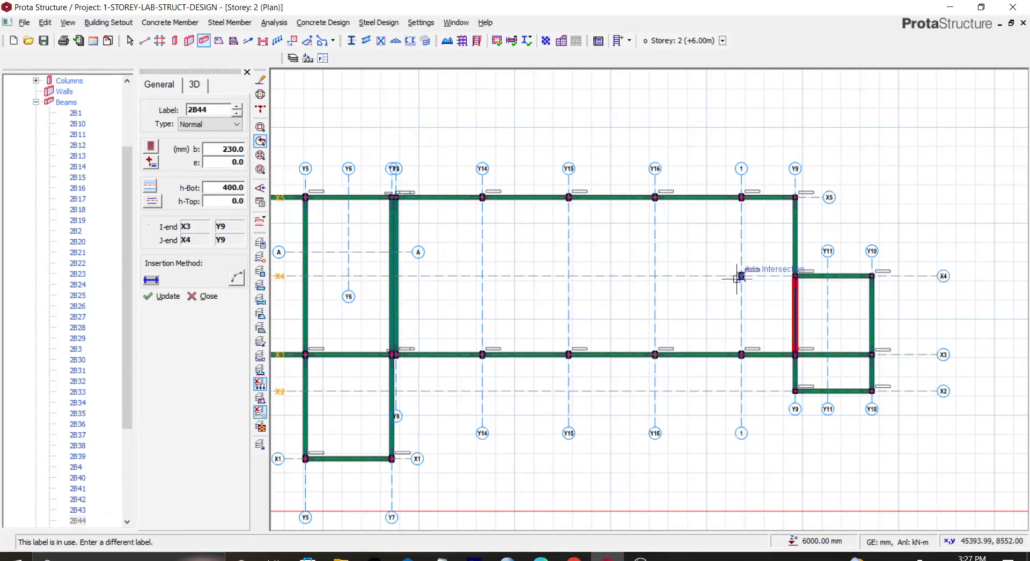
Step: Draw a beam along gridline 1 from X5 to X3 and another along X4 from gridline 1 to Y9
scroll(740, 197, "up", 3)
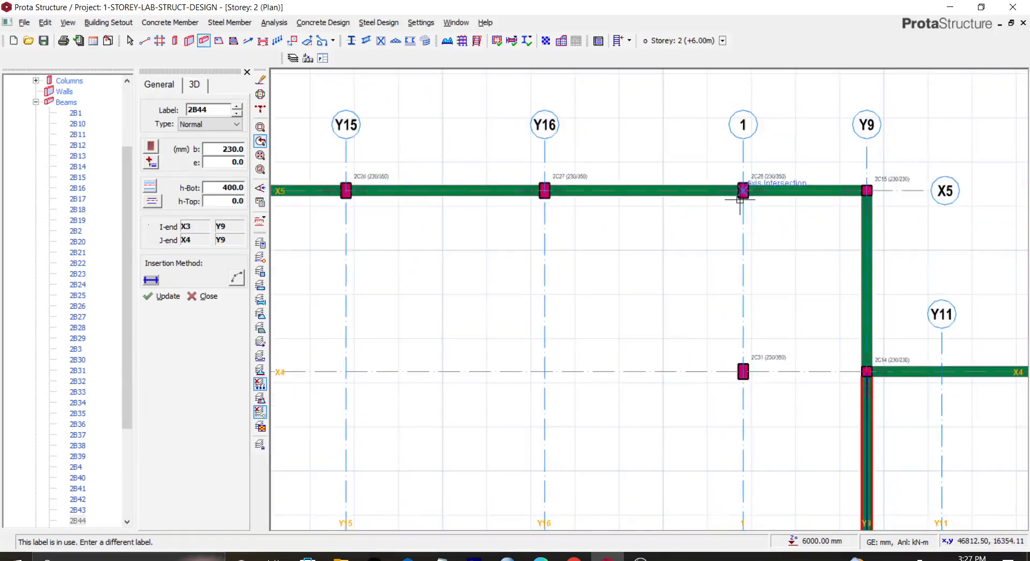
scroll(739, 200, "down", 3)
left_click(742, 194)
left_click(741, 402)
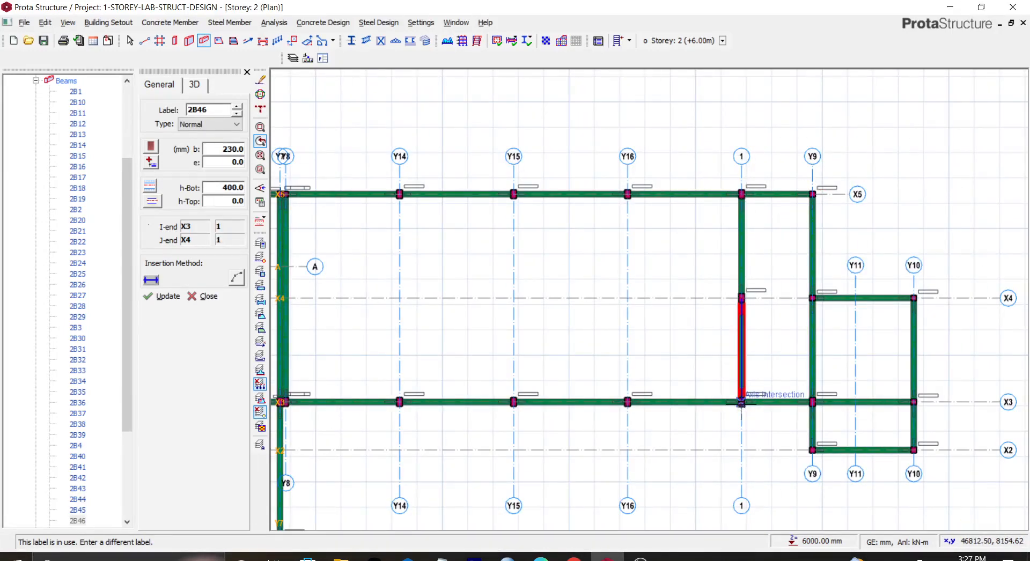
left_click(741, 298)
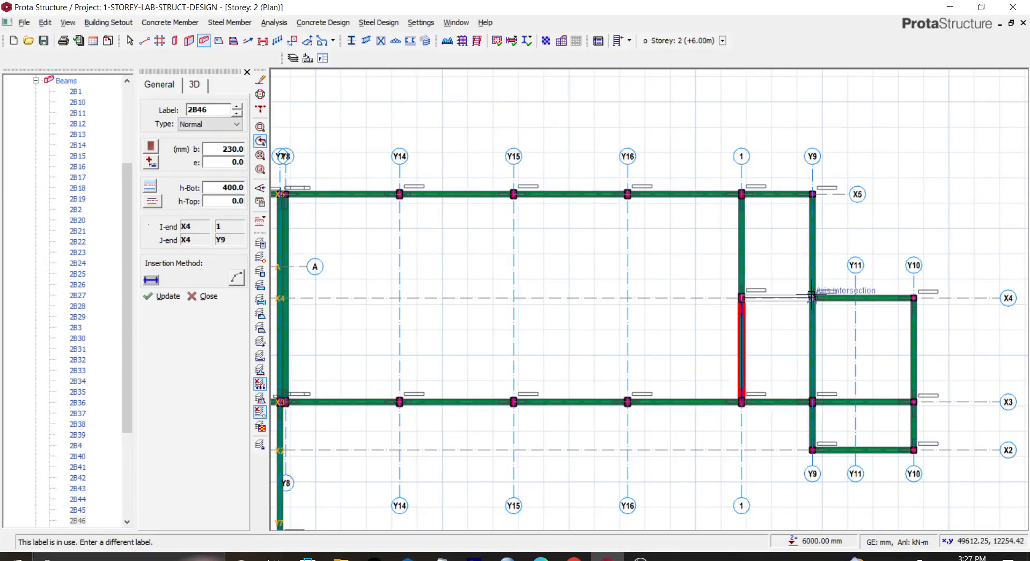
left_click(812, 298)
Step: Draw a beam along Y3 from X5 to X3 and another along X4 from Y1 to Y3
scroll(625, 320, "down", 4)
middle_click_drag(335, 321, 475, 315)
scroll(478, 305, "up", 3)
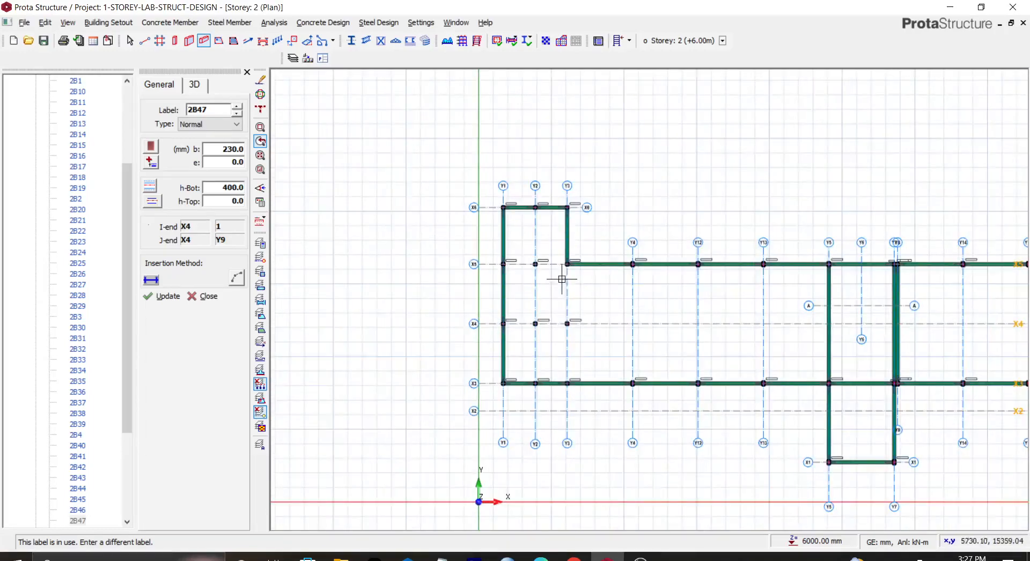
scroll(561, 279, "up", 3)
left_click(574, 244)
left_click(573, 519)
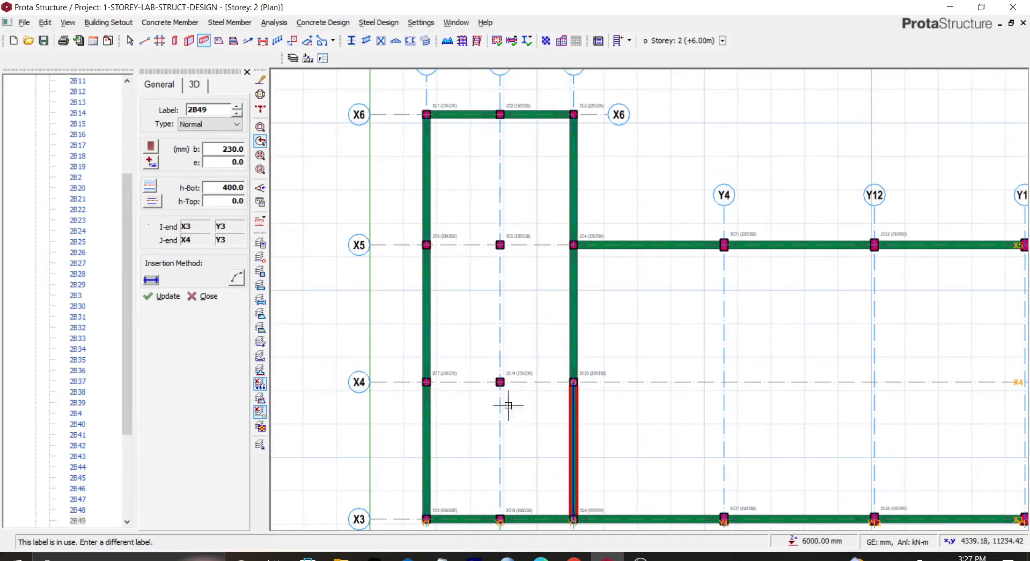
left_click(426, 382)
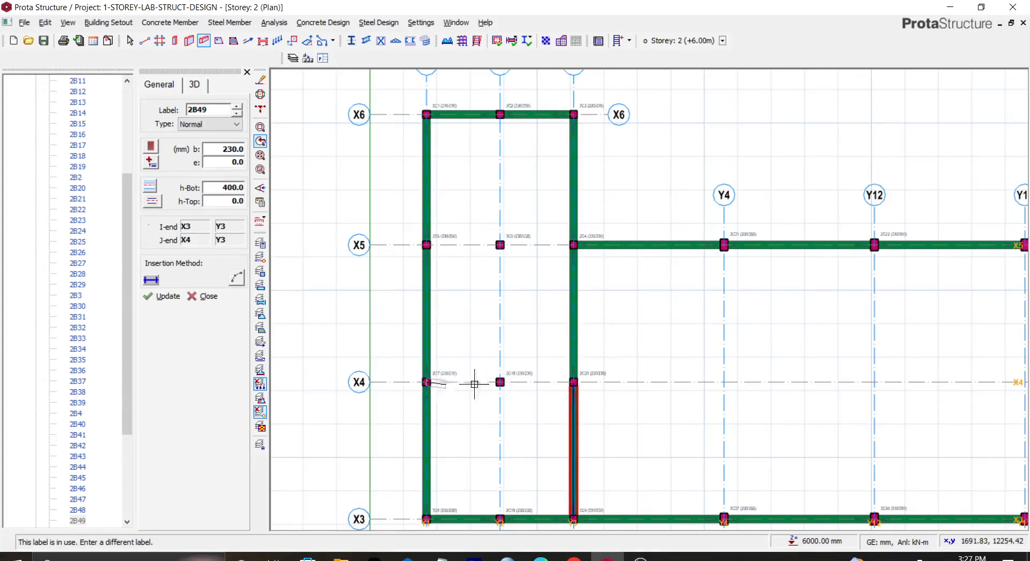
left_click(573, 382)
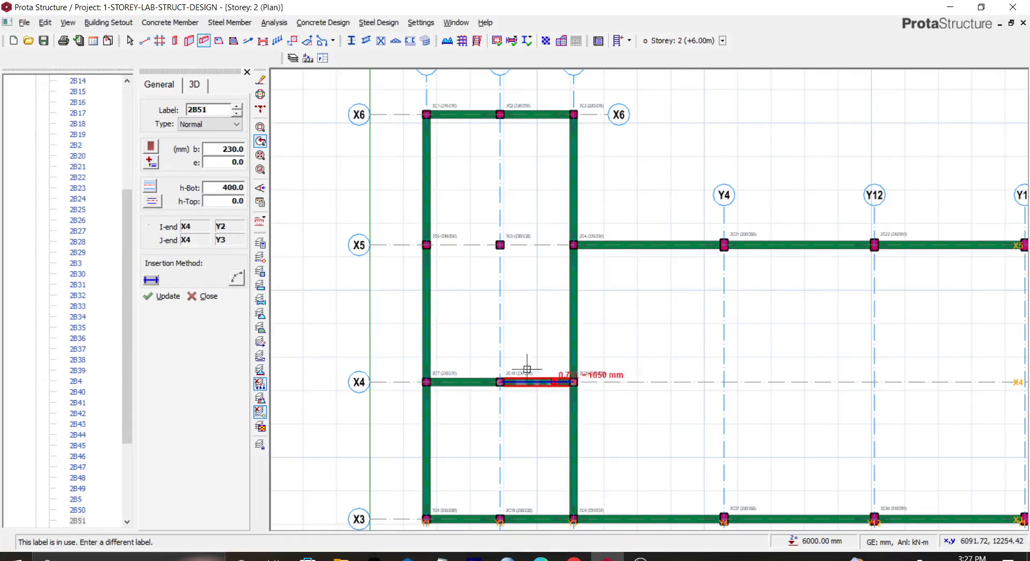
Step: Draw a beam along X5 from Y1 to Y3
left_click(427, 245)
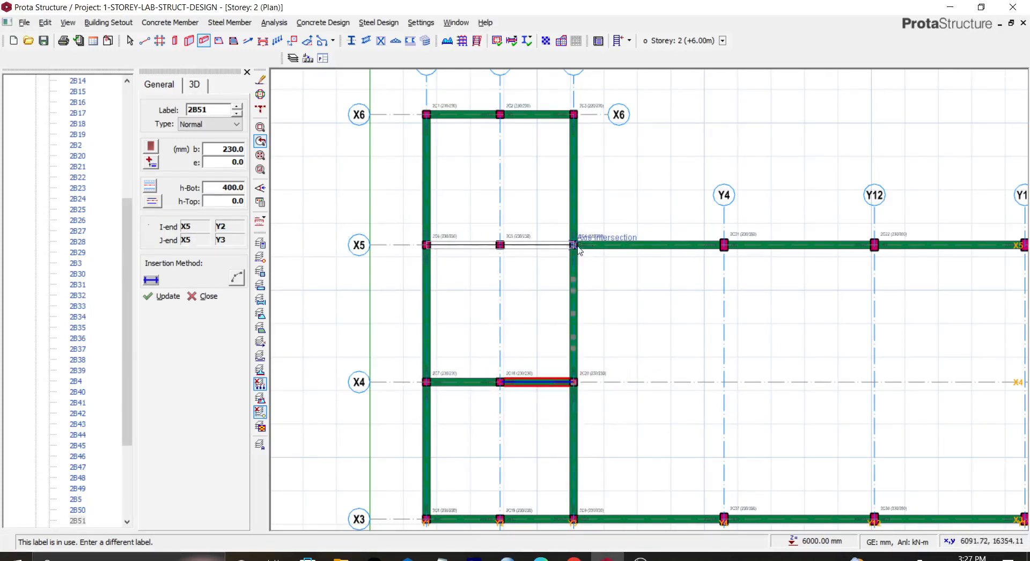
left_click(573, 245)
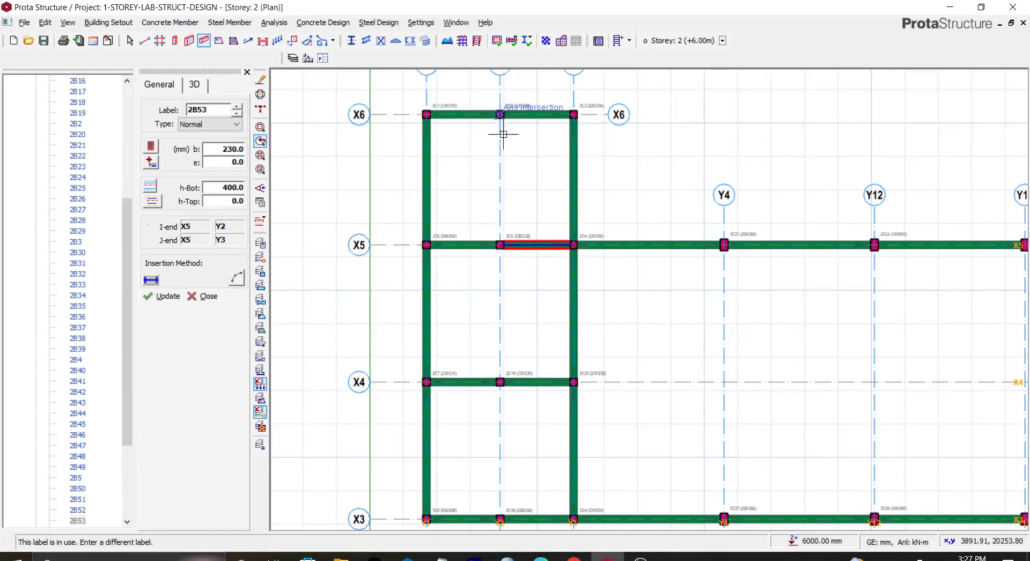
Step: Review the whole structure in the storey 1 3D view and return to the storey 2 plan
scroll(554, 343, "down", 3)
middle_click_drag(735, 442, 611, 424)
scroll(115, 215, "up", 6)
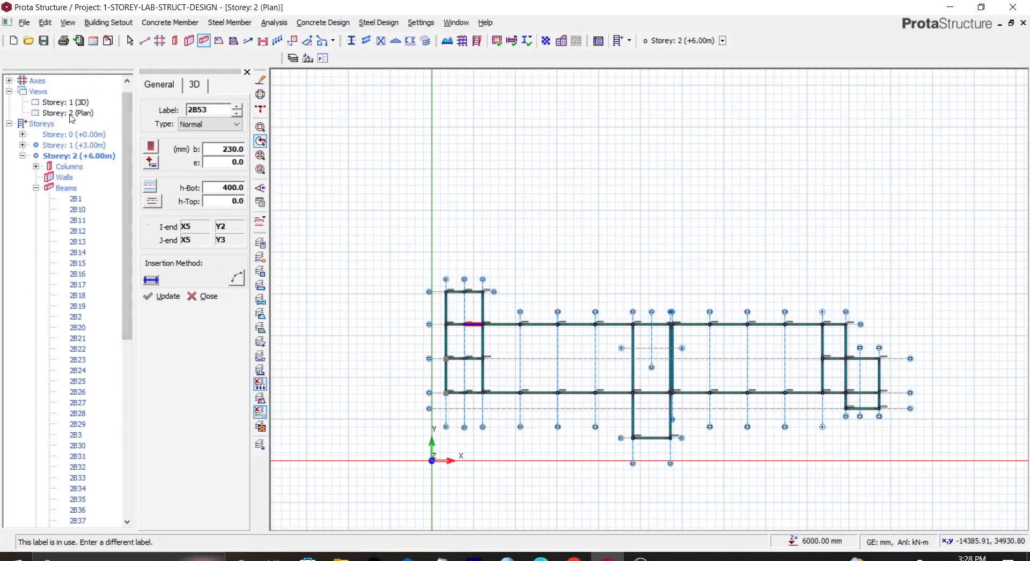
double_click(74, 102)
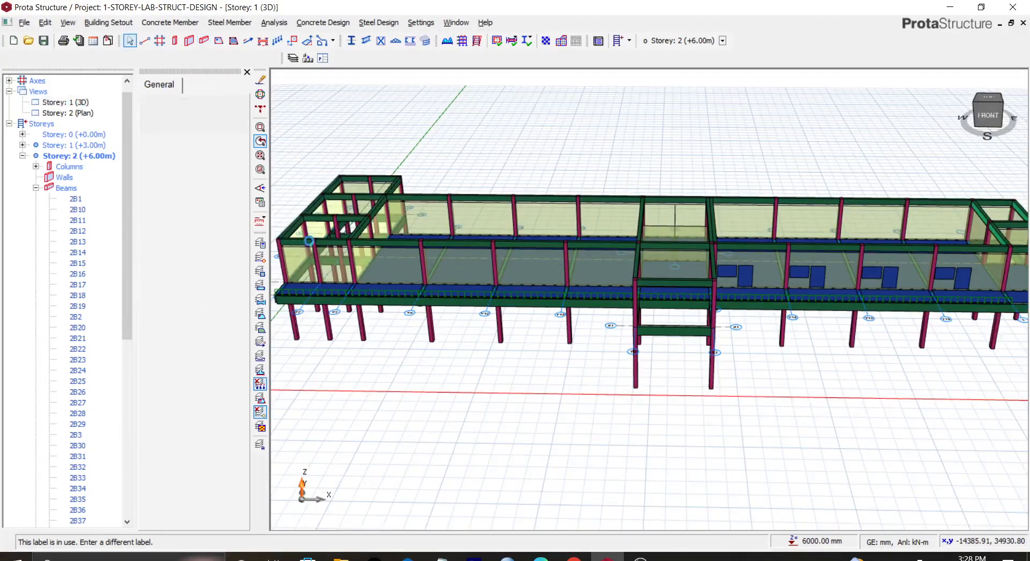
left_click_drag(990, 124, 993, 143)
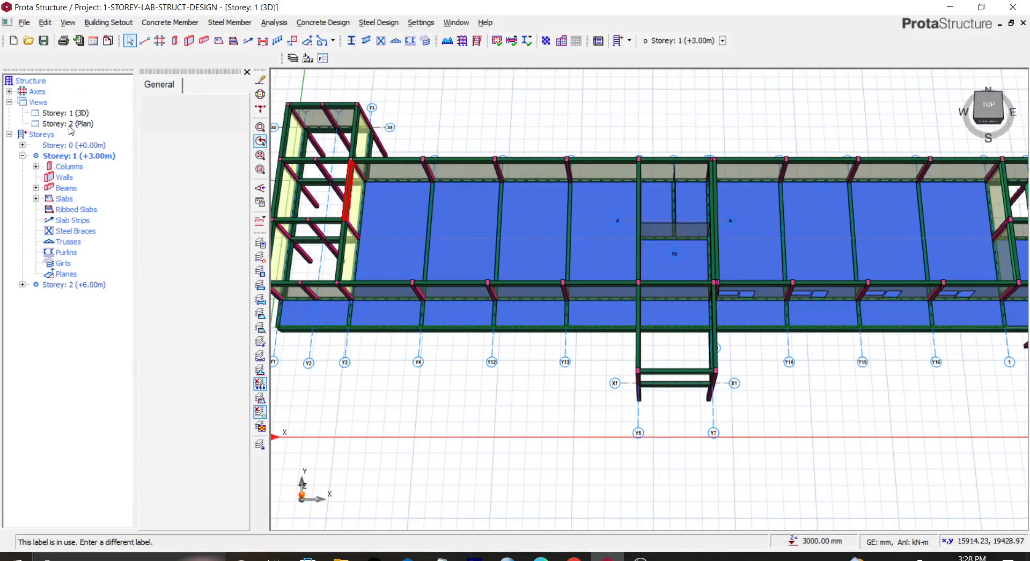
scroll(408, 235, "down", 3)
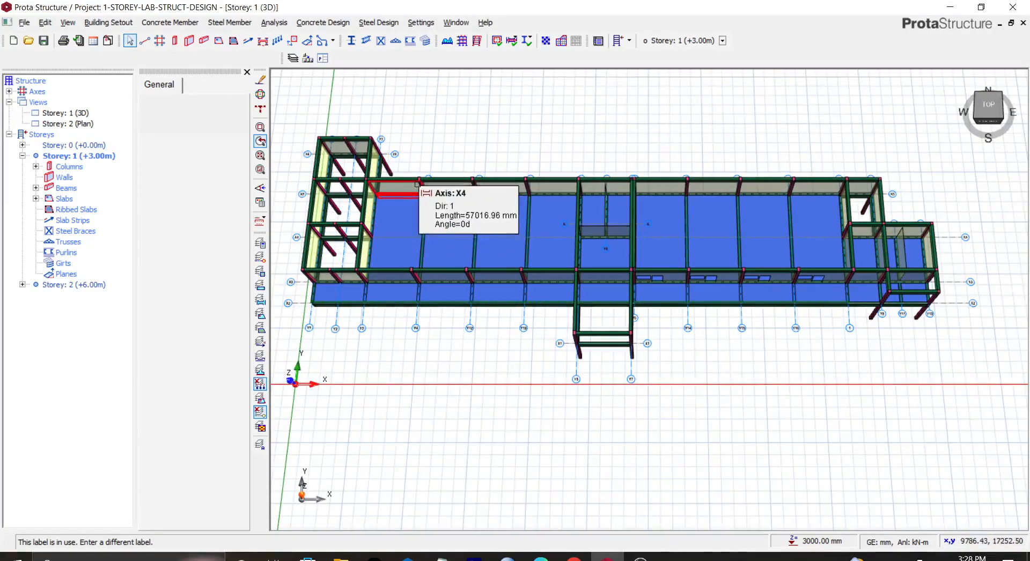
scroll(416, 184, "up", 1)
scroll(417, 184, "down", 1)
scroll(387, 184, "down", 2)
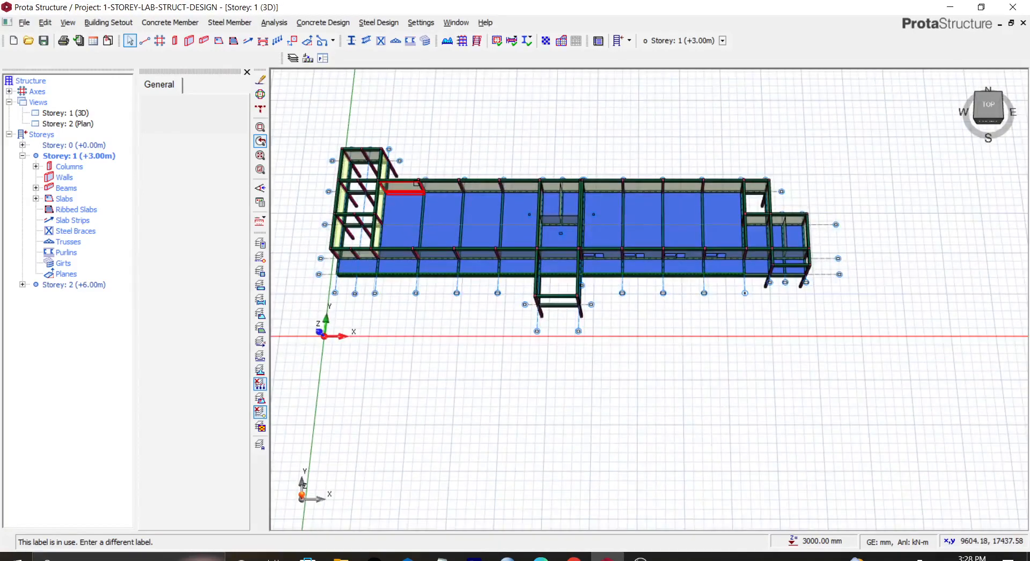
scroll(386, 184, "up", 1)
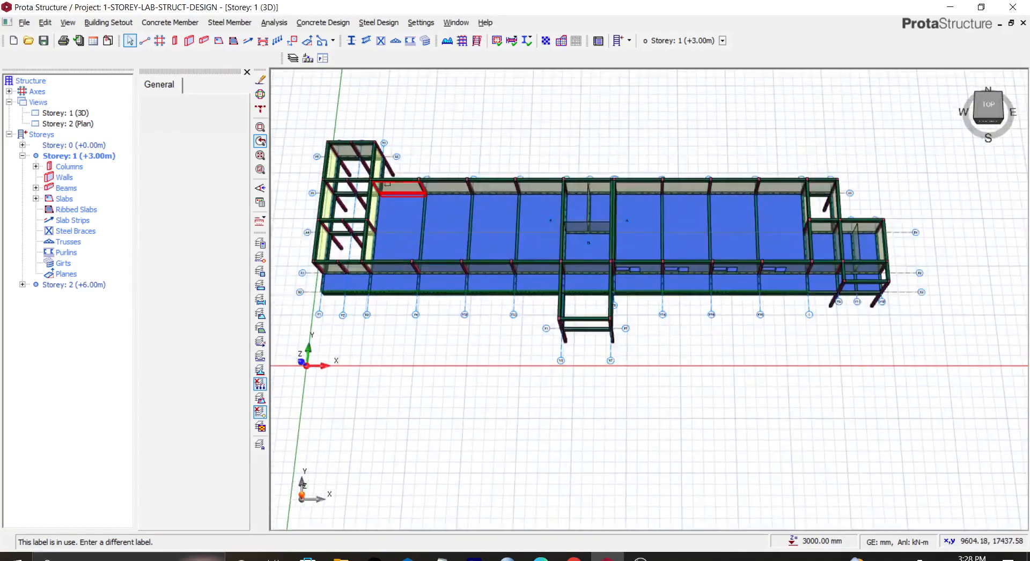
double_click(71, 124)
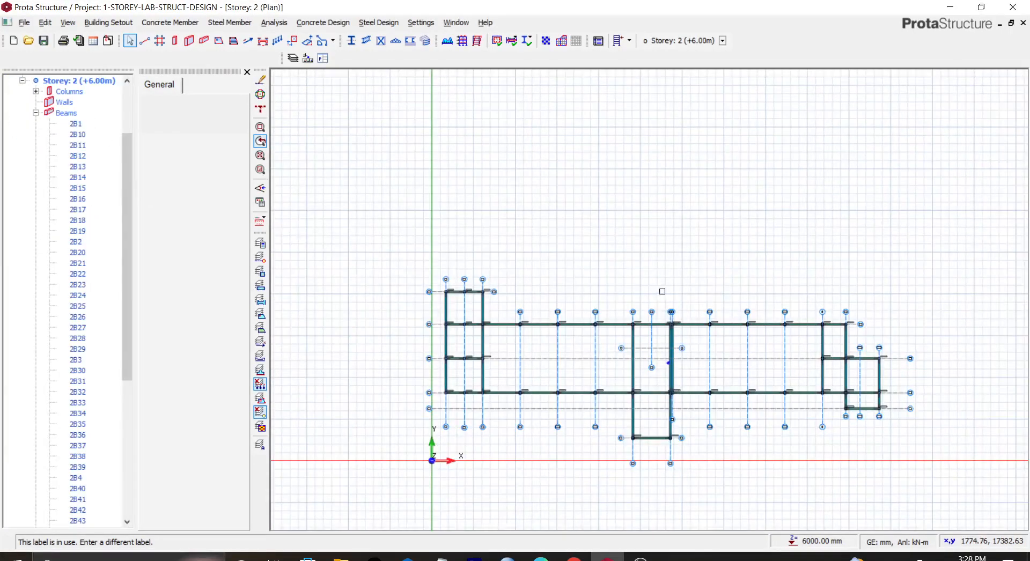
Step: Start the truss tool and pick the Y3 gridline from X5 to X3 as the truss span
left_click(229, 22)
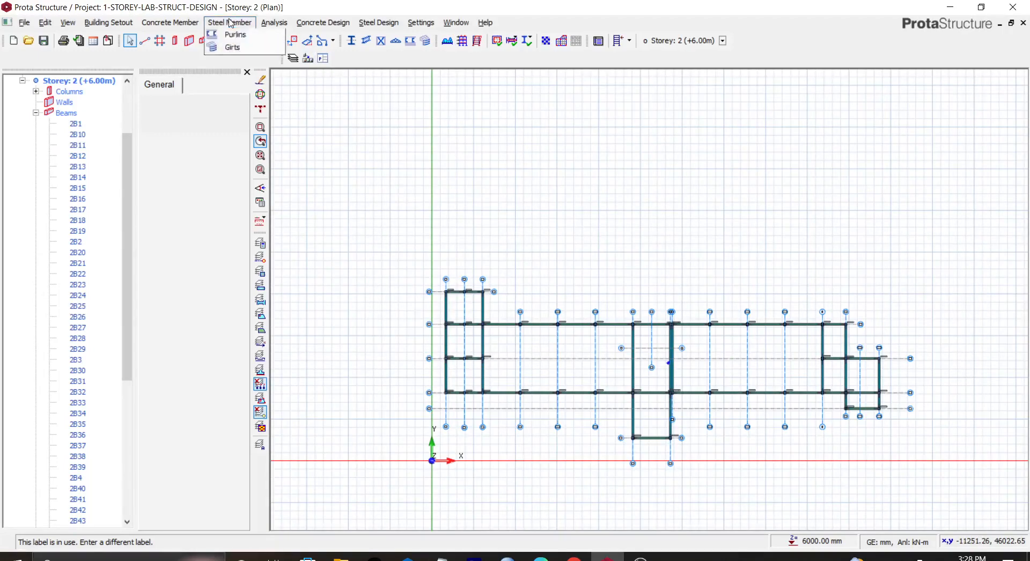
left_click(238, 64)
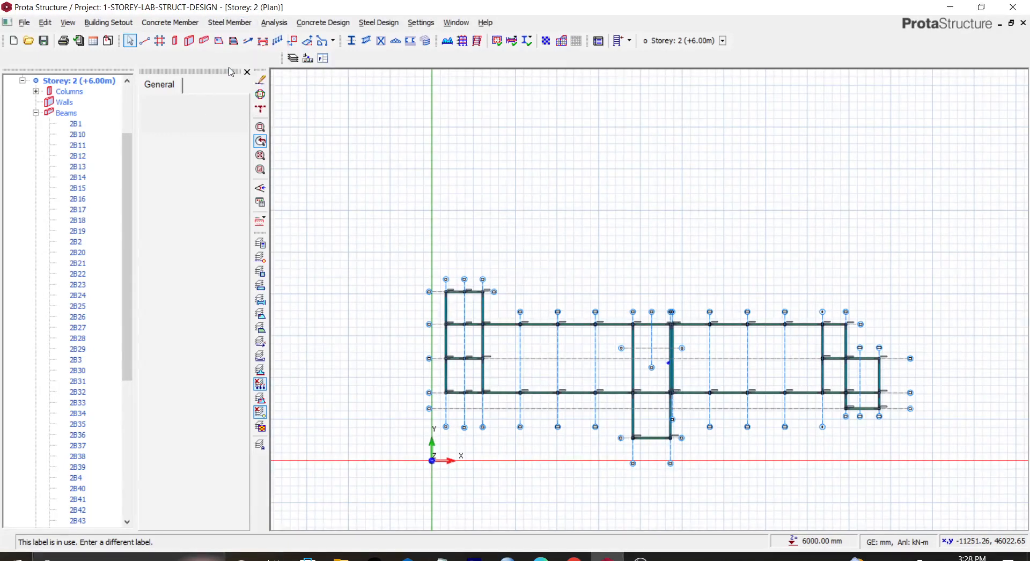
middle_click_drag(745, 283, 777, 261)
scroll(701, 305, "up", 2)
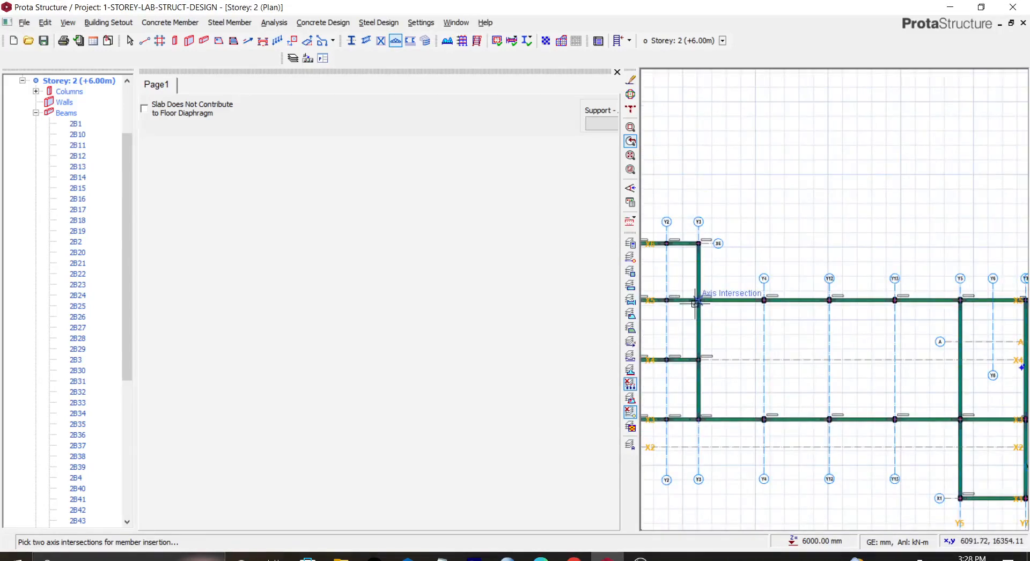
left_click(699, 302)
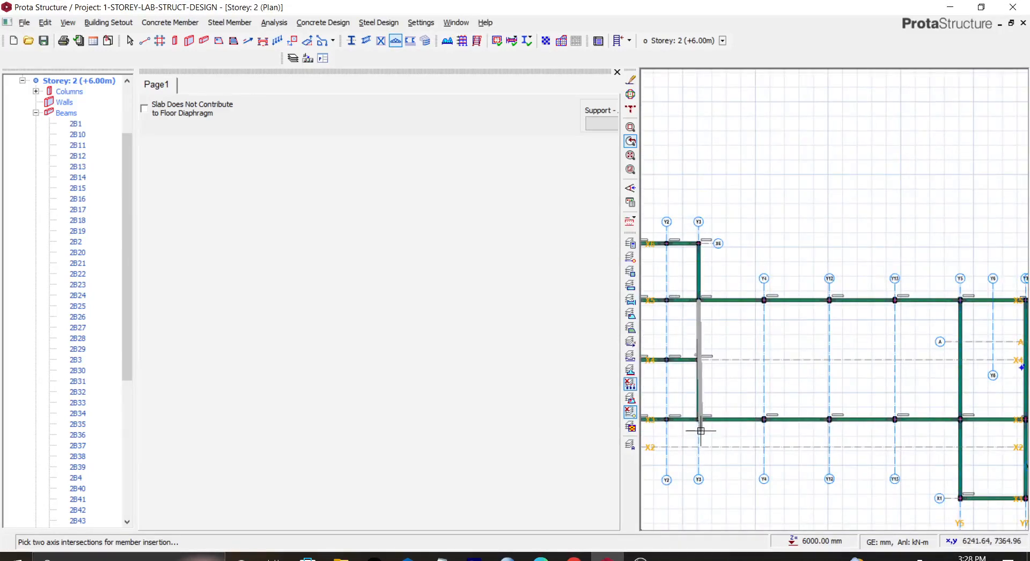
left_click(697, 420)
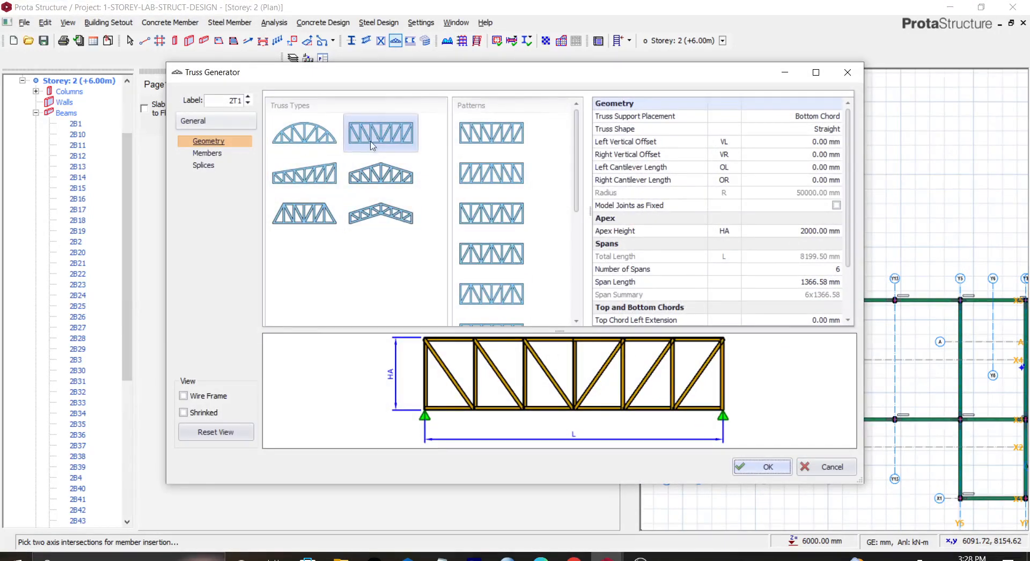
Step: Choose the pitched truss type with cantilevers and set the left cantilever to 2300 mm and the right to 400 mm
left_click(394, 217)
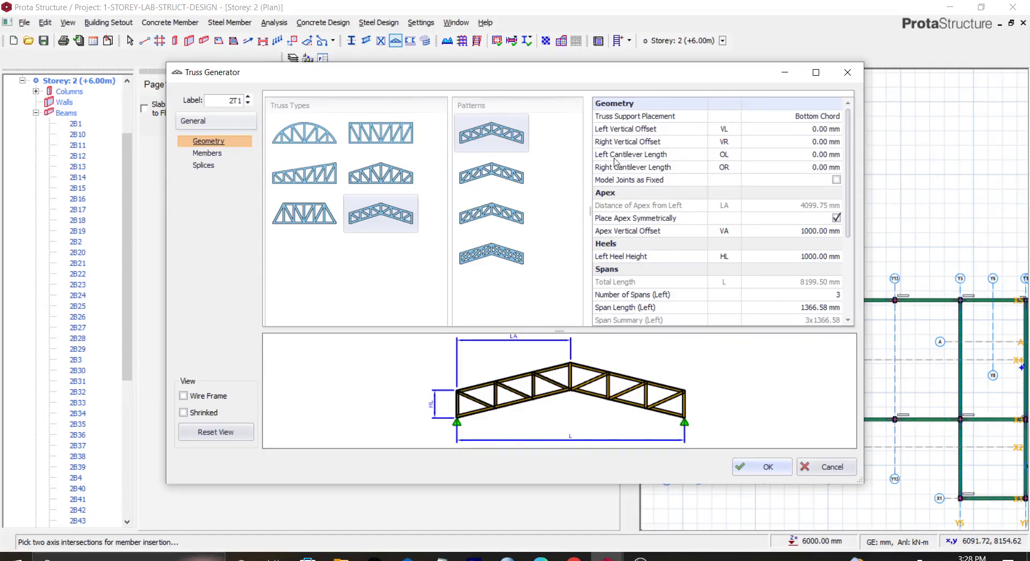
left_click(827, 155)
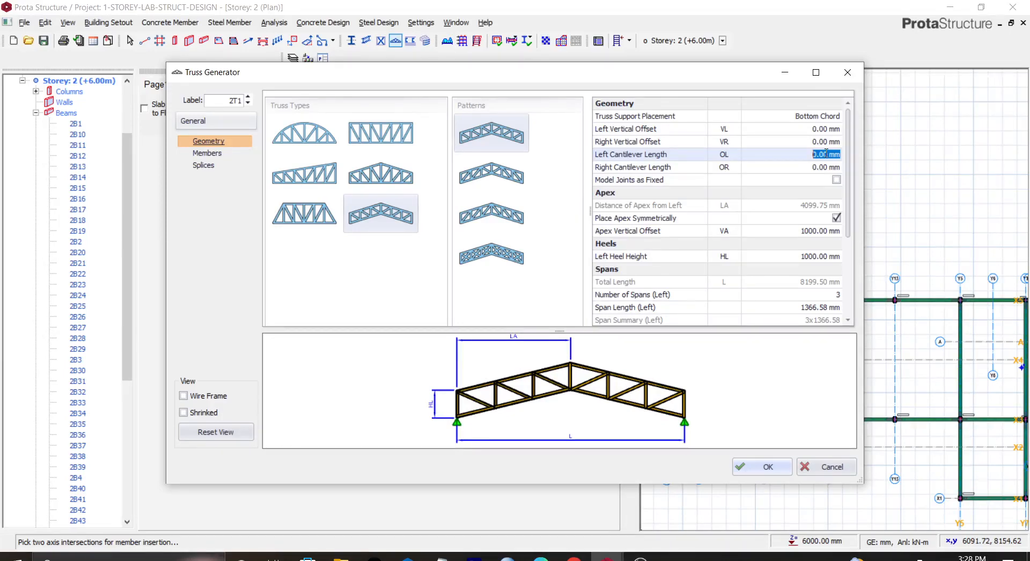
type("230")
left_click(824, 169)
type("40")
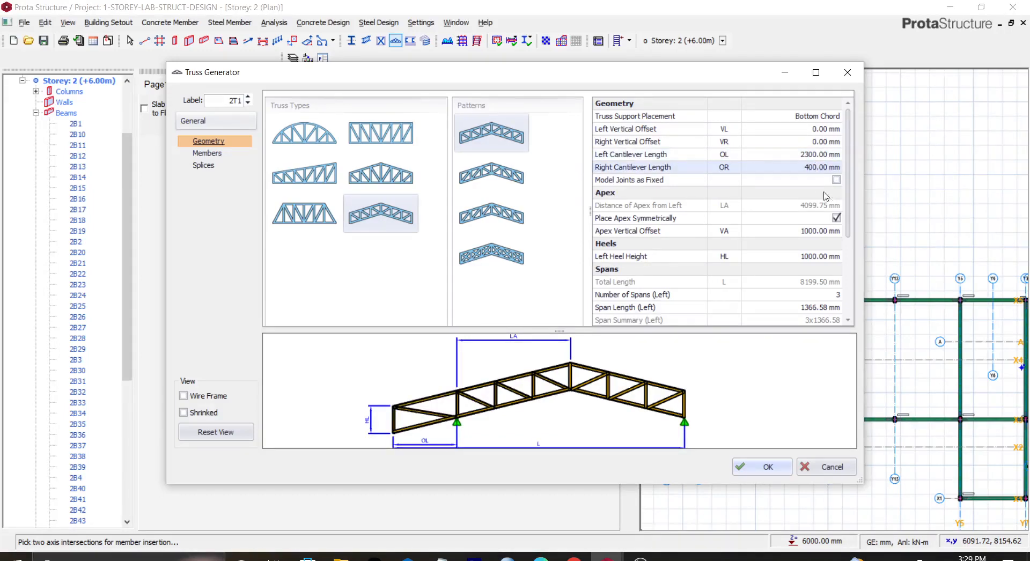
key("Return")
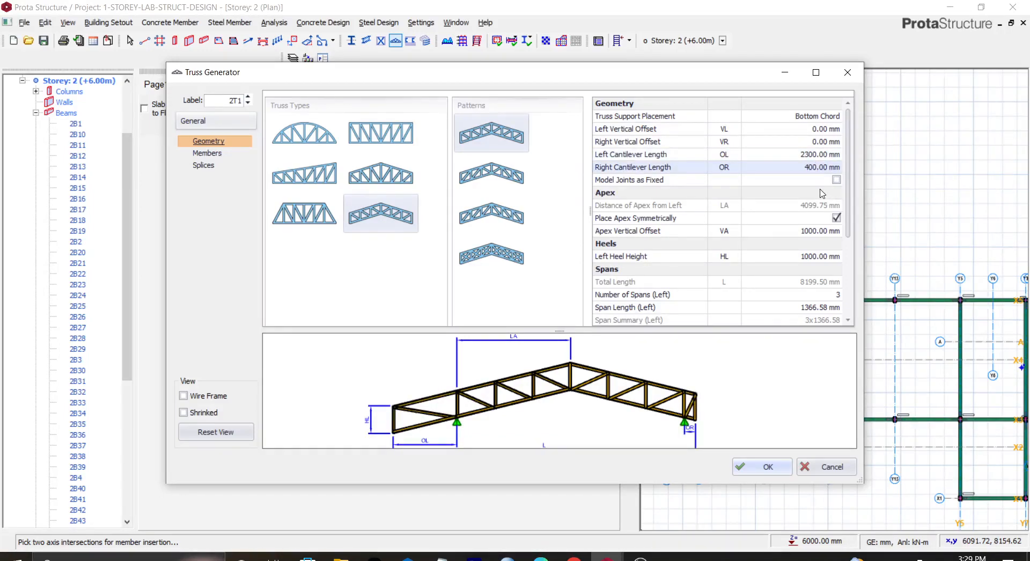
Step: Set the truss apex vertical offset to 1500 mm and the left heel height to 1200 mm
left_click(804, 230)
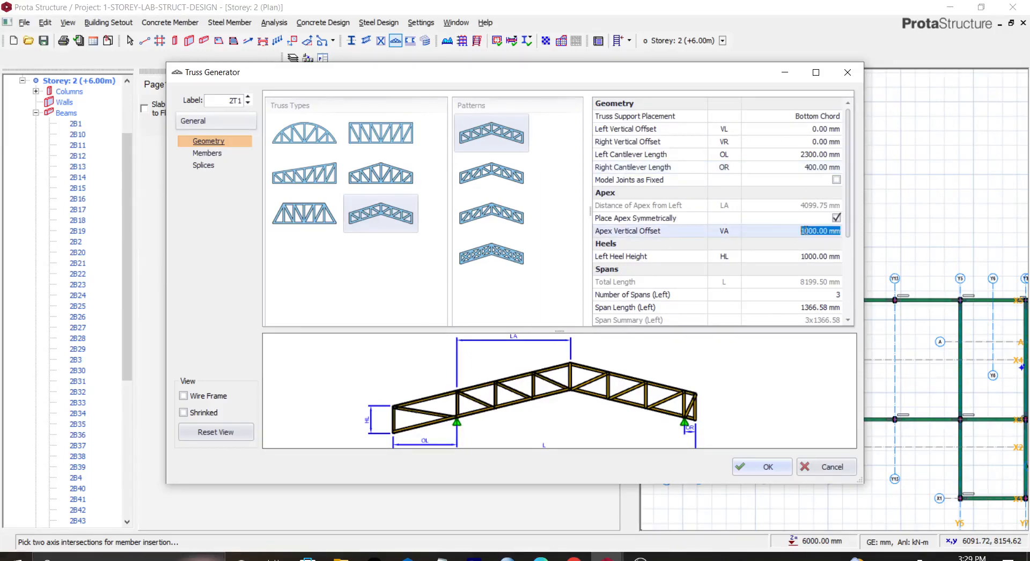
type("1500")
key("Return")
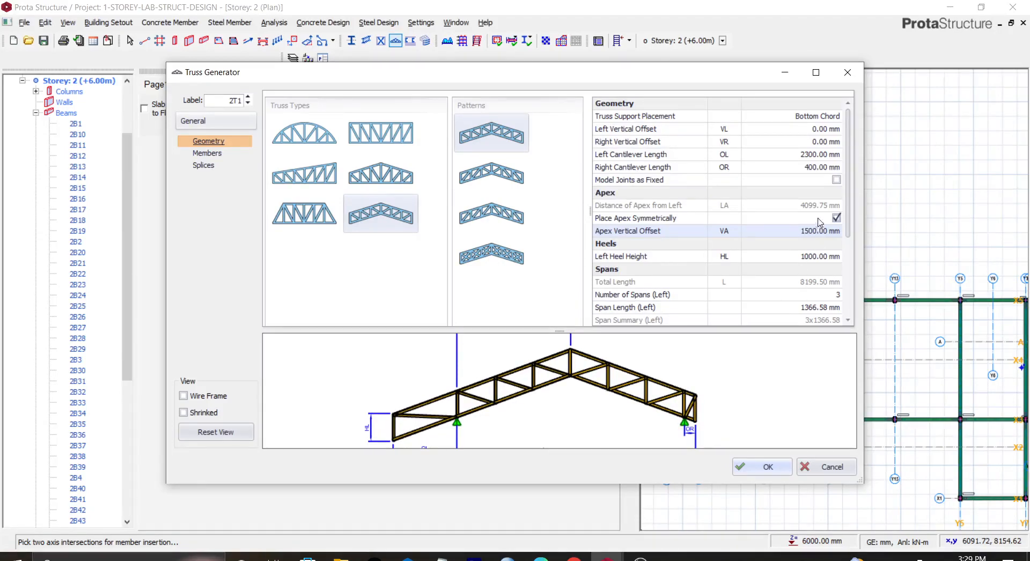
left_click(799, 257)
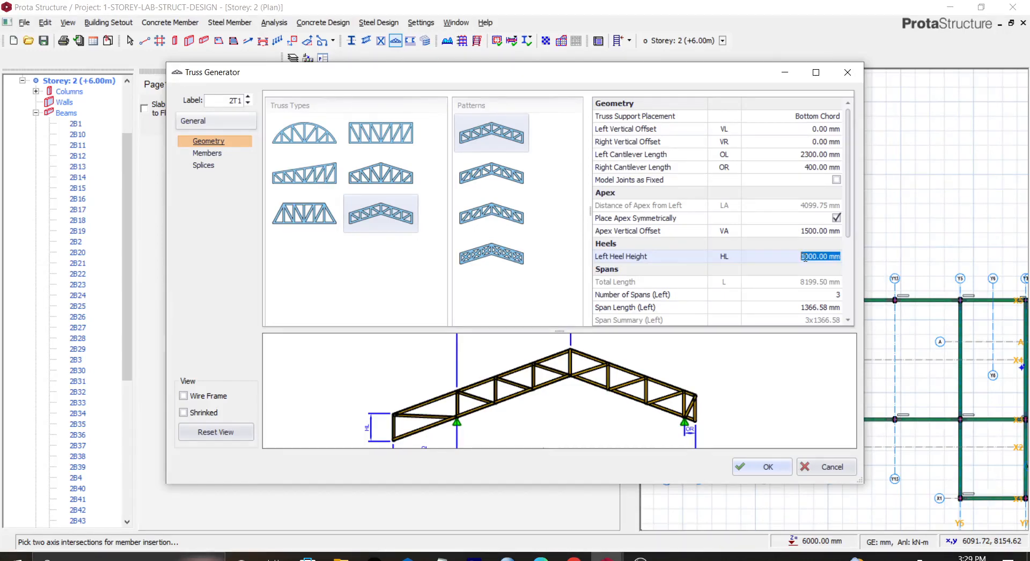
type("800")
left_click(812, 256)
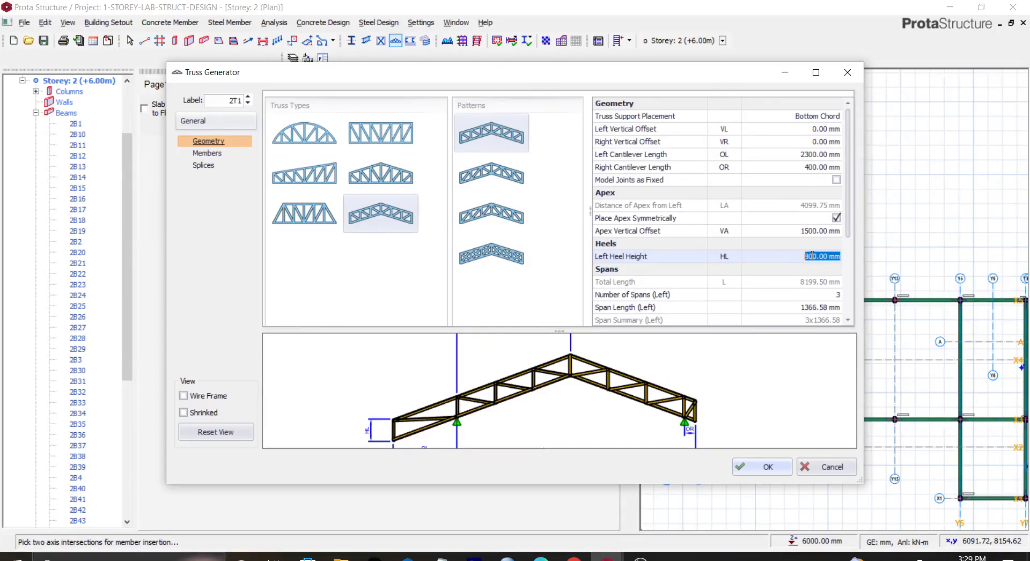
type("1100")
key("Return")
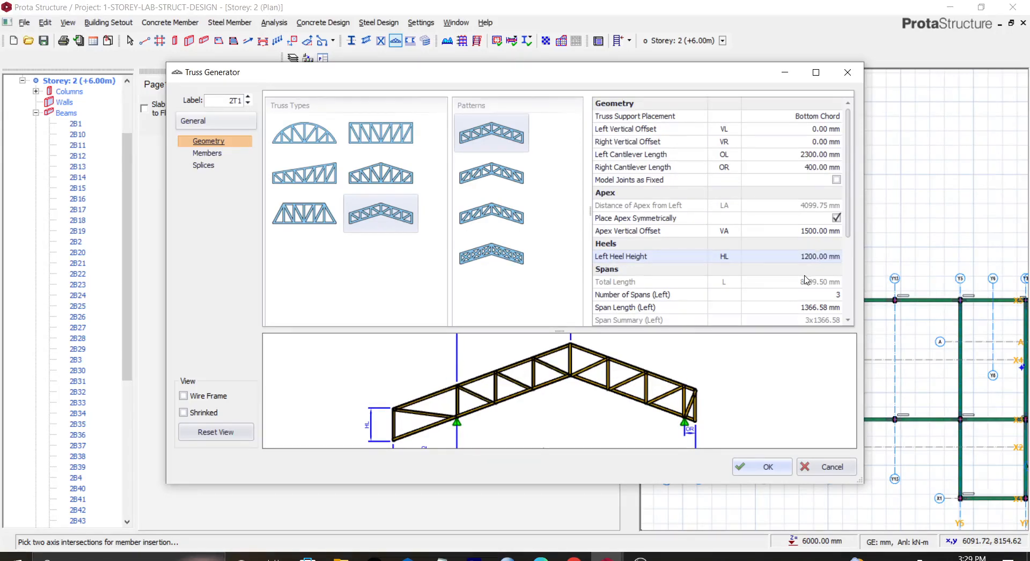
Step: Set the truss to 4 spans on both the left and right sides and confirm the generator
scroll(808, 279, "down", 2)
scroll(851, 255, "down", 1)
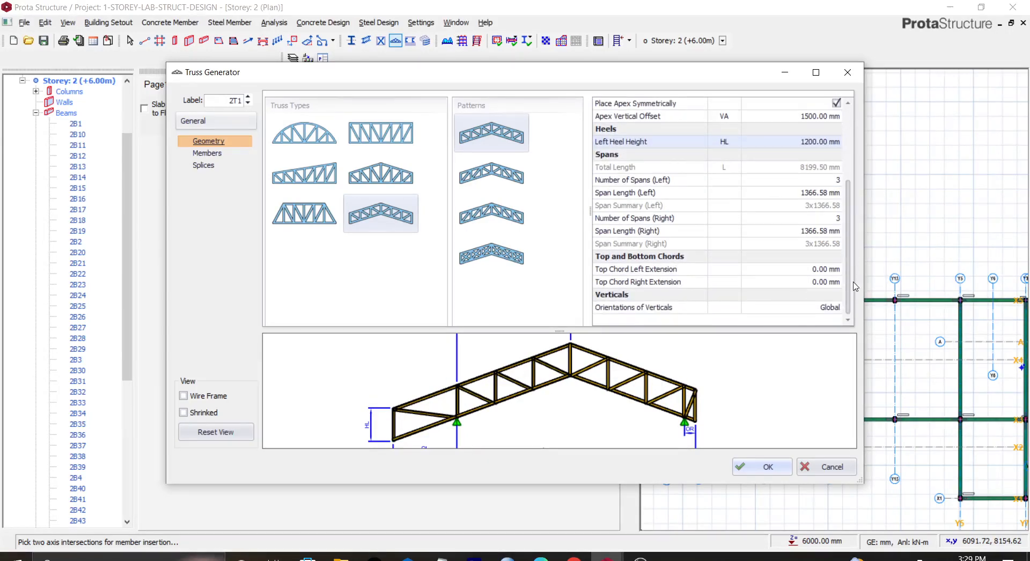
scroll(853, 278, "up", 1)
left_click(832, 242)
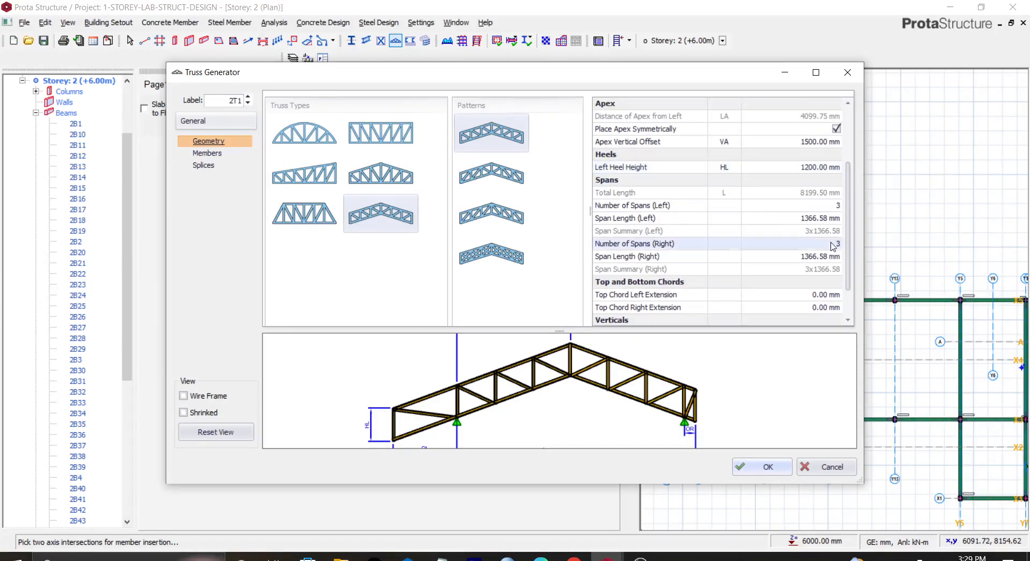
key("Return")
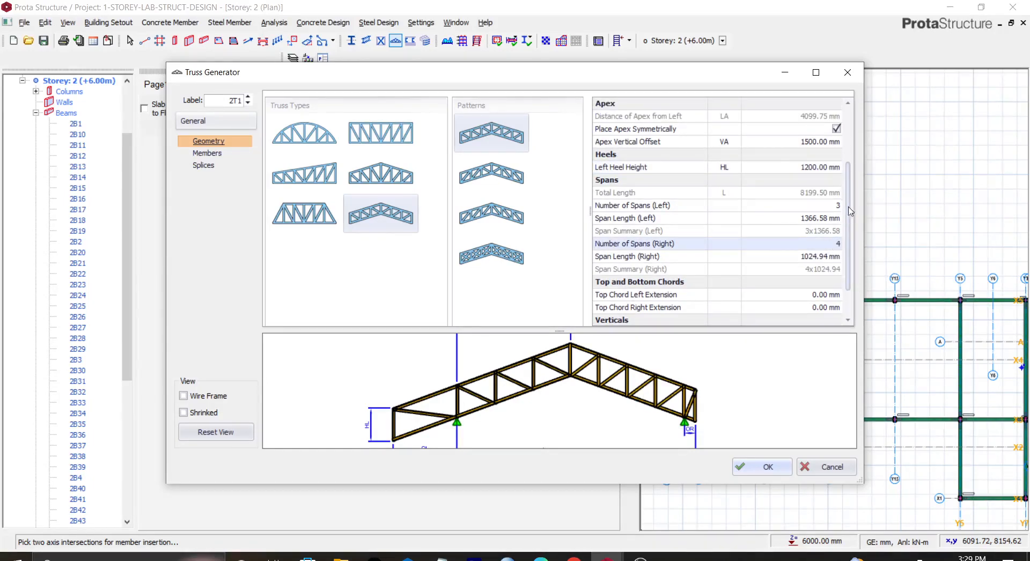
left_click(831, 205)
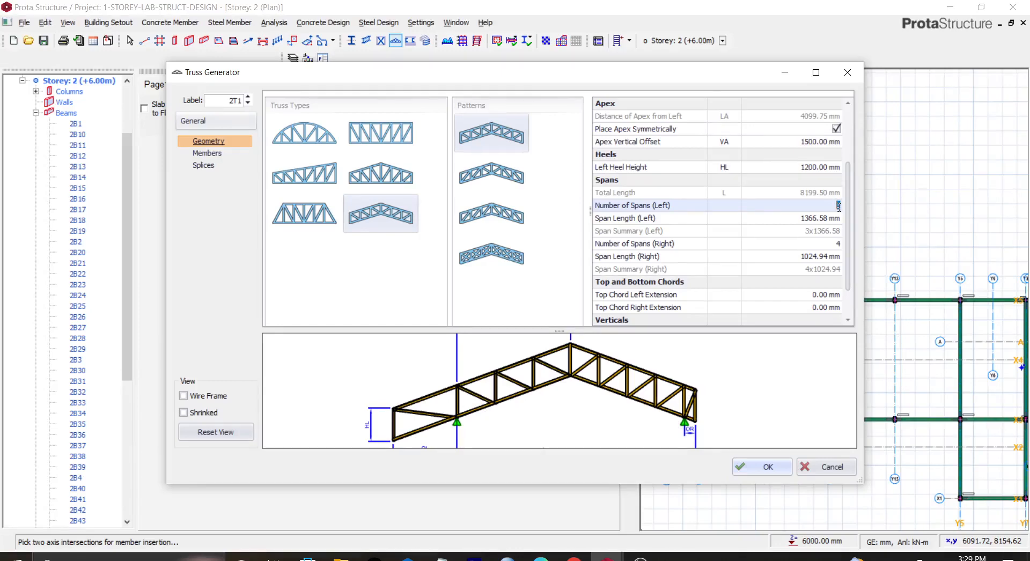
key("Return")
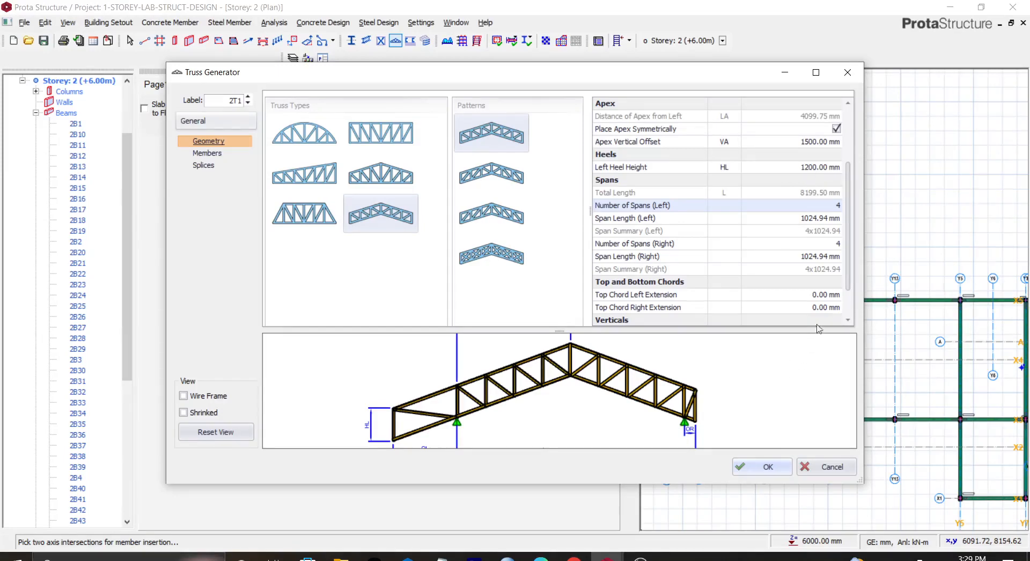
scroll(848, 279, "down", 1)
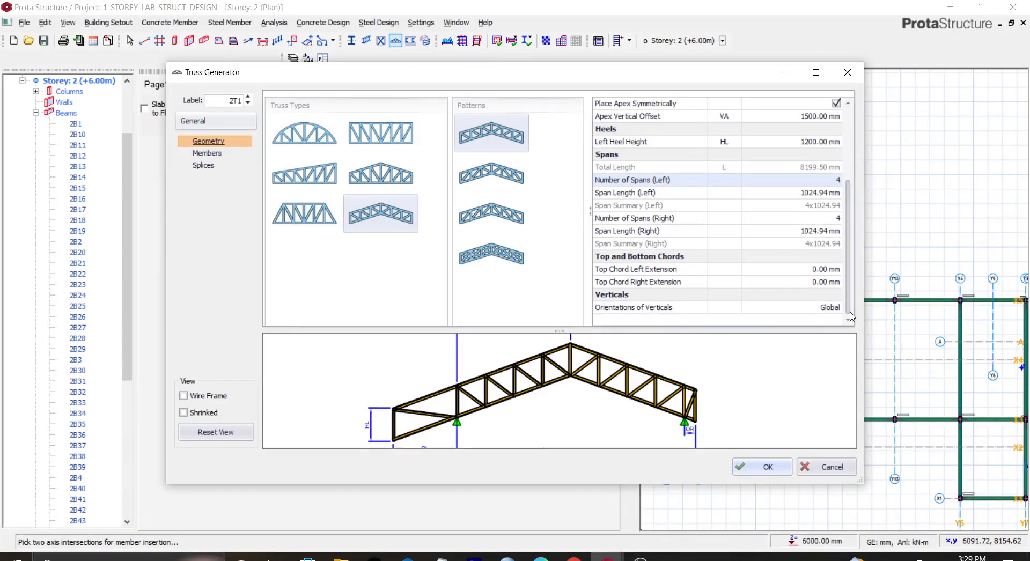
left_click(768, 467)
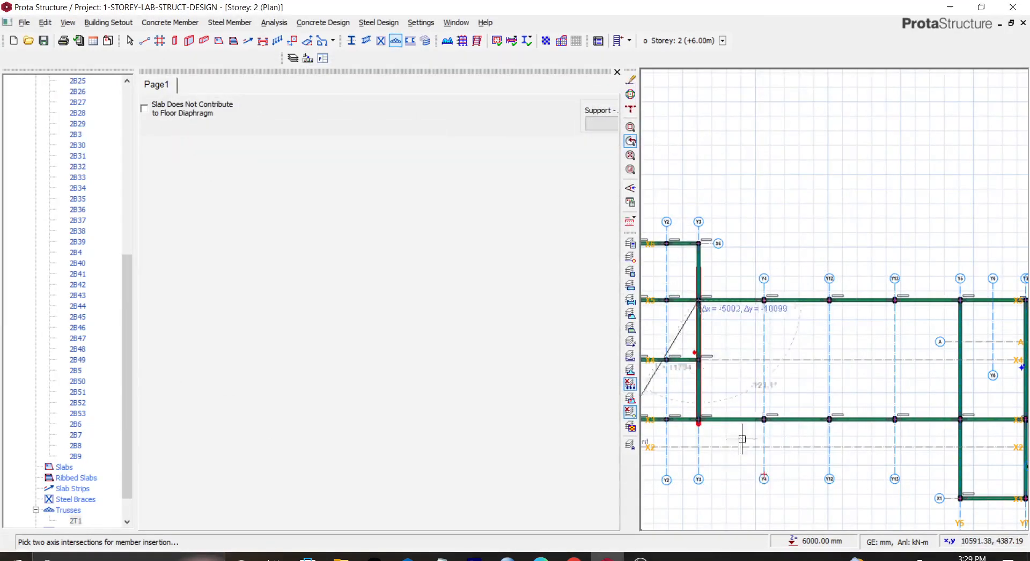
Step: Pick another truss point on Y3 between X5 and X4 and exit the truss tool
scroll(709, 315, "up", 2)
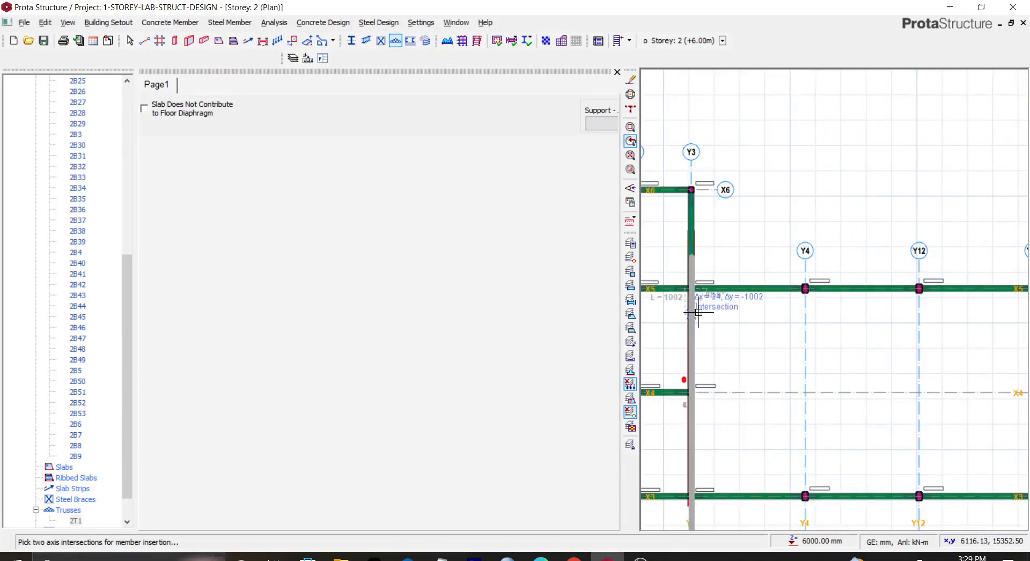
scroll(697, 308, "up", 2)
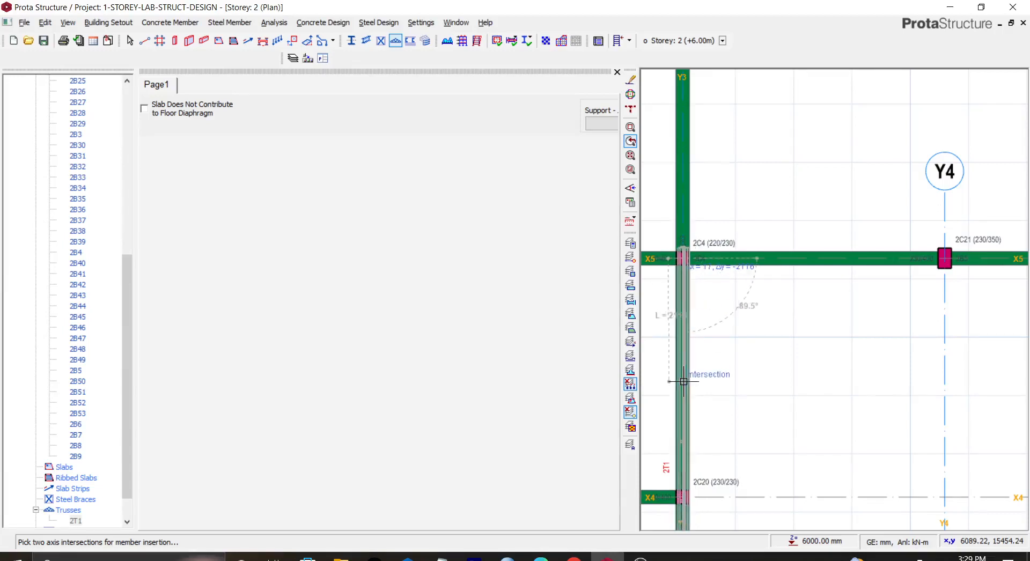
left_click(684, 357)
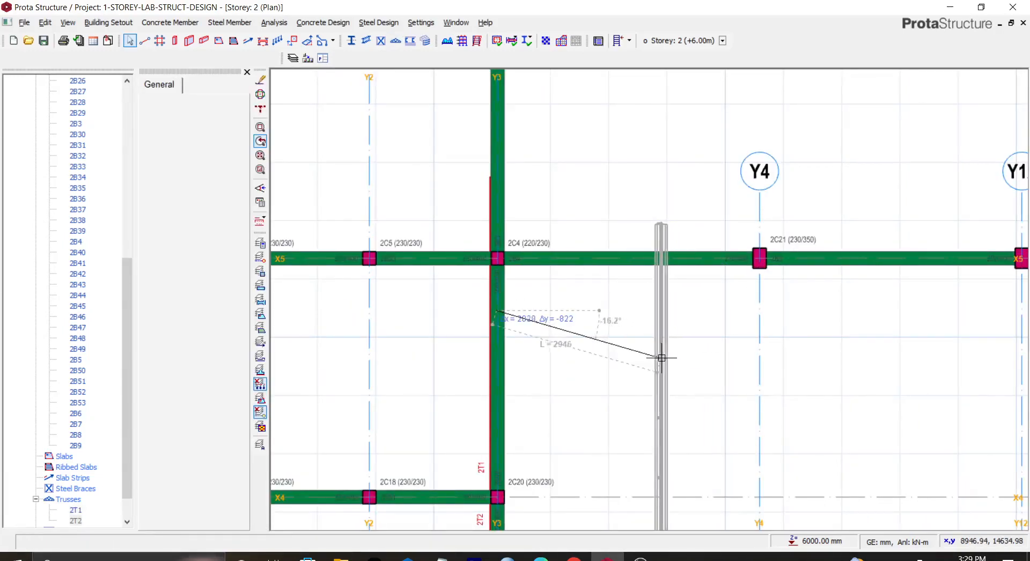
key("Escape")
scroll(637, 413, "down", 4)
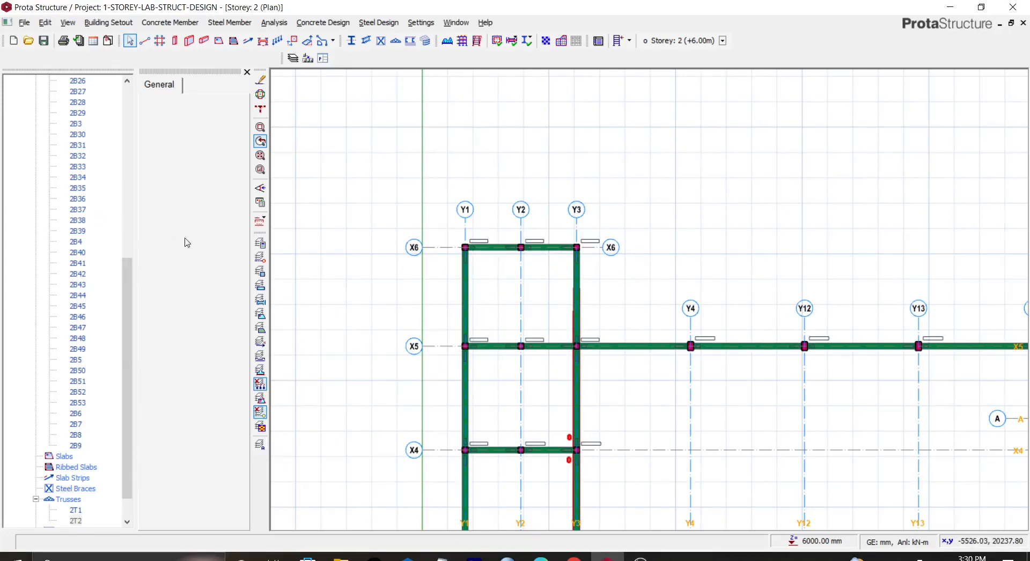
left_click_drag(127, 308, 127, 137)
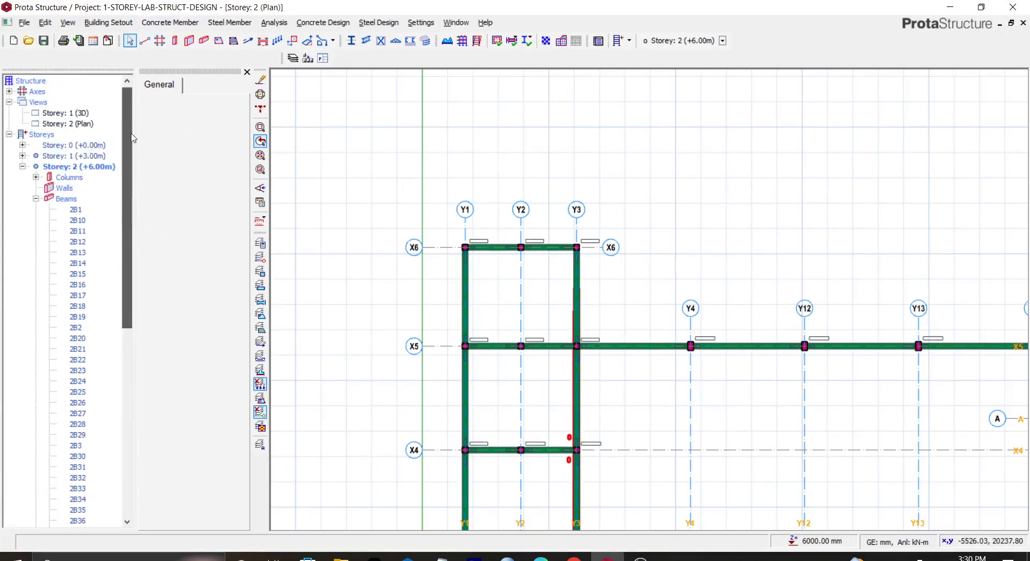
Step: Switch the Storey 2 view to a 3D view
left_click(75, 124)
right_click(77, 126)
left_click(109, 147)
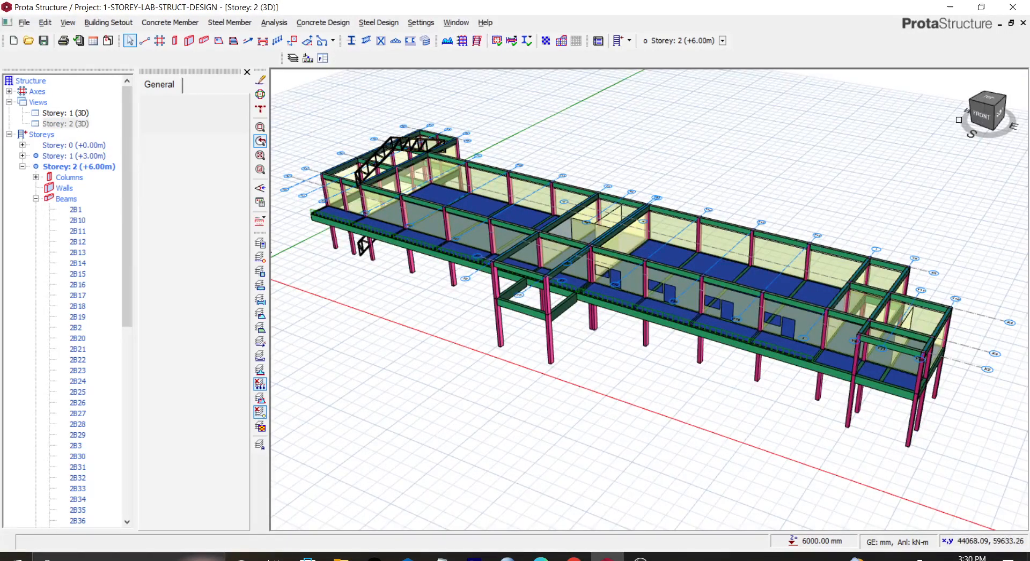
Step: Delete the extra truss sitting below the second-floor level
left_click(979, 104)
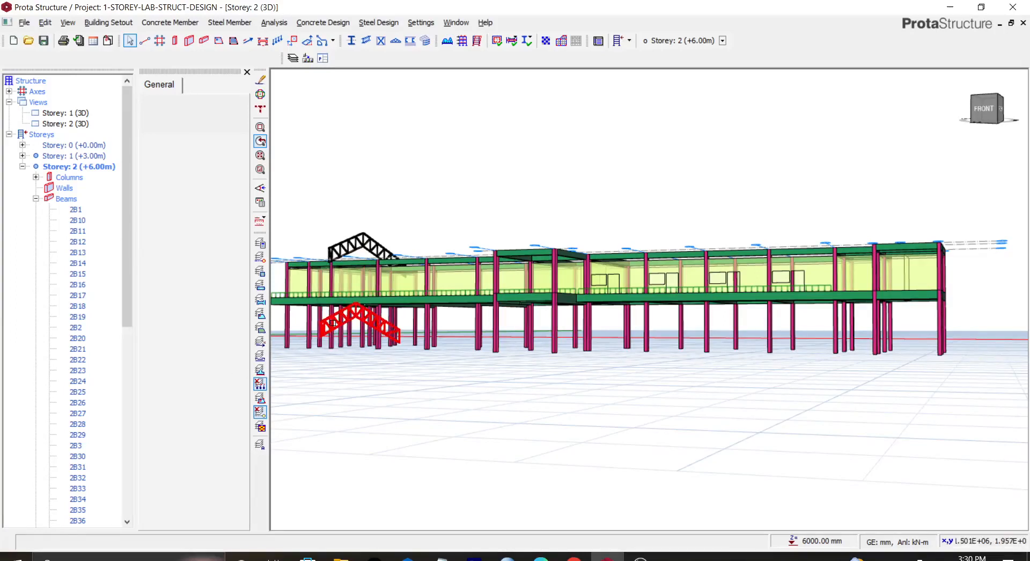
left_click(335, 324)
right_click(336, 323)
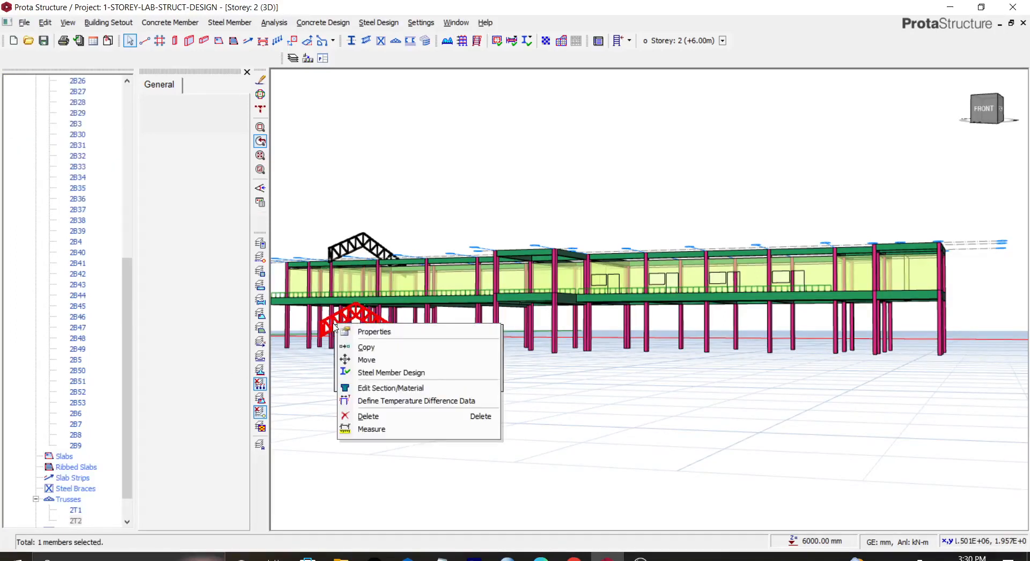
left_click(368, 416)
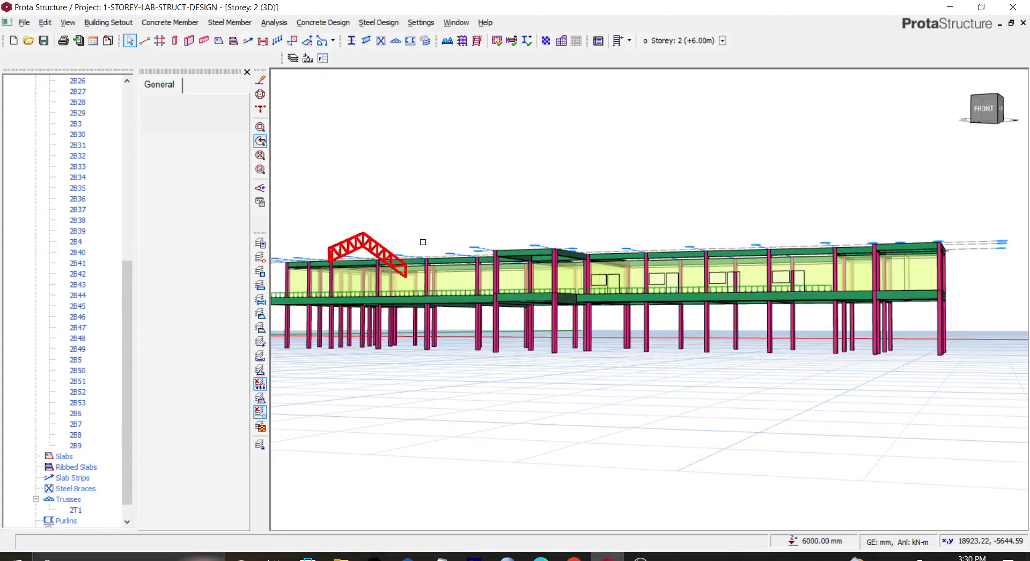
Step: Open the remaining truss in the Truss Generator and set its left cantilever length to 2 mm
left_click_drag(981, 116, 982, 143)
scroll(316, 194, "up", 5)
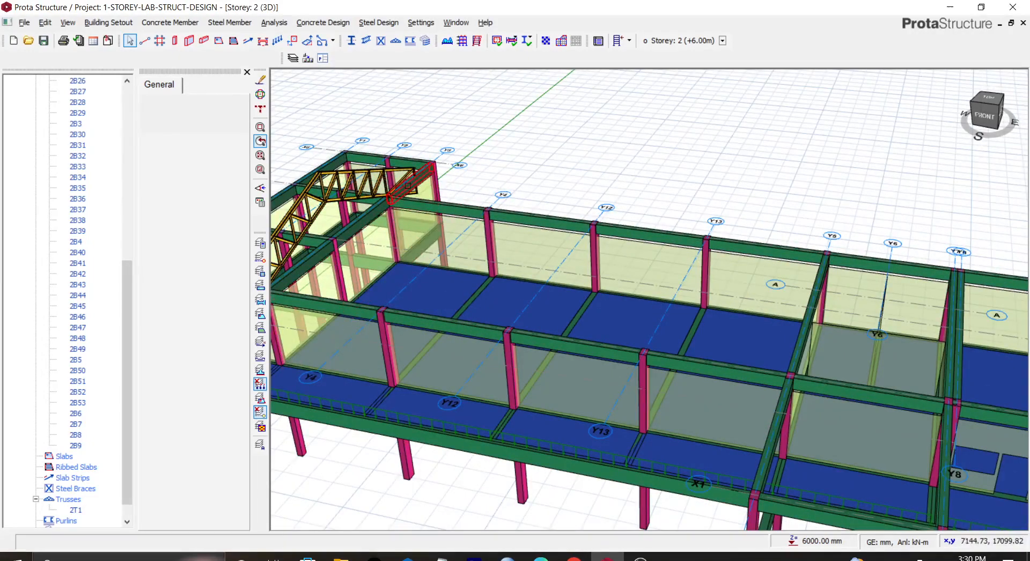
middle_click_drag(591, 200, 789, 196)
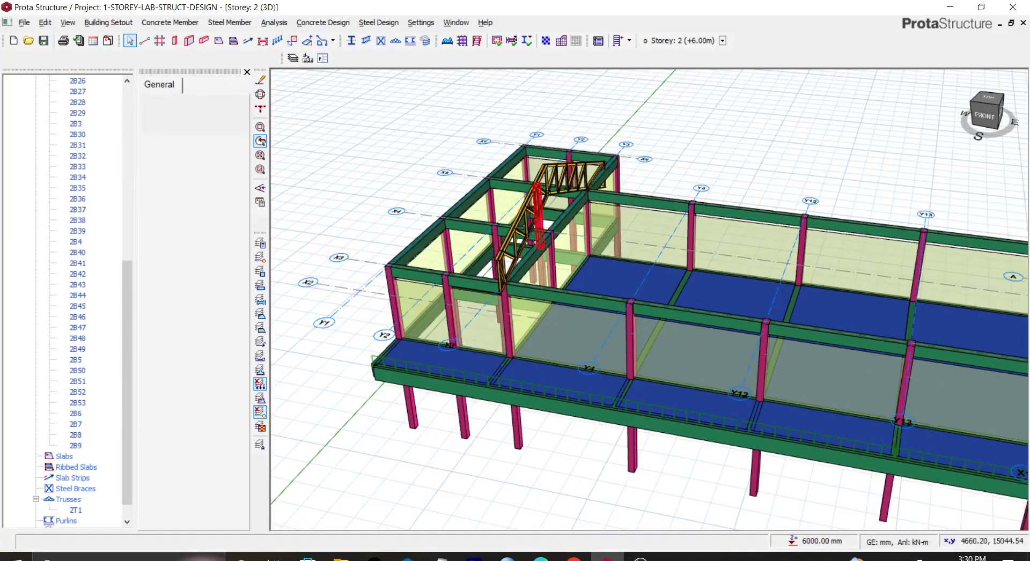
left_click(548, 169)
right_click(549, 170)
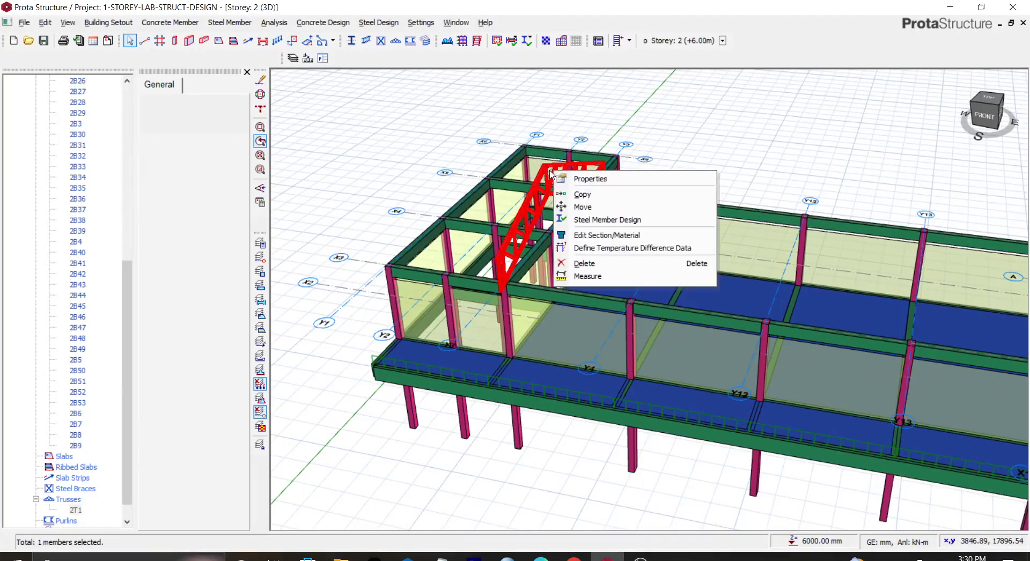
left_click(575, 178)
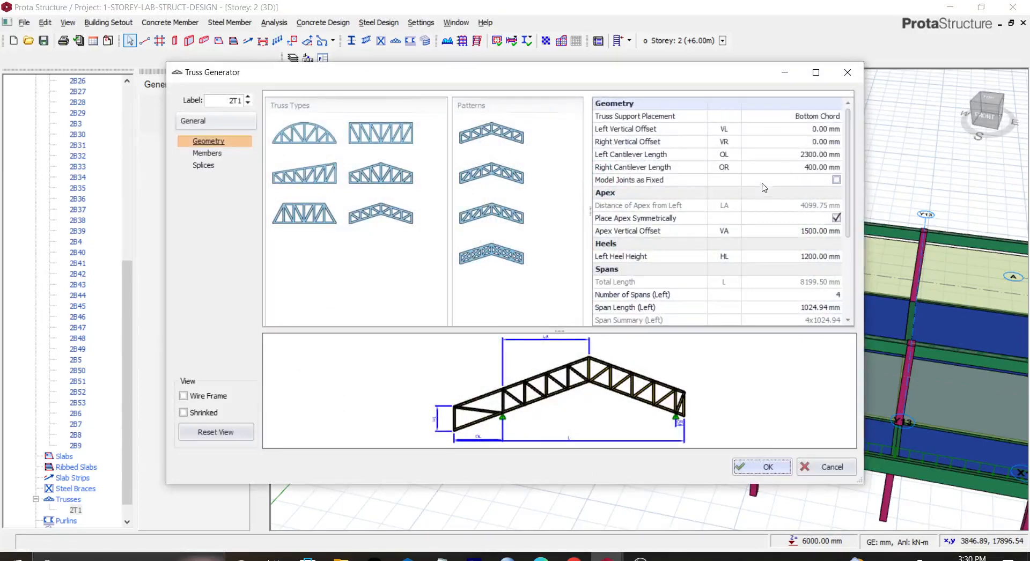
left_click(809, 153)
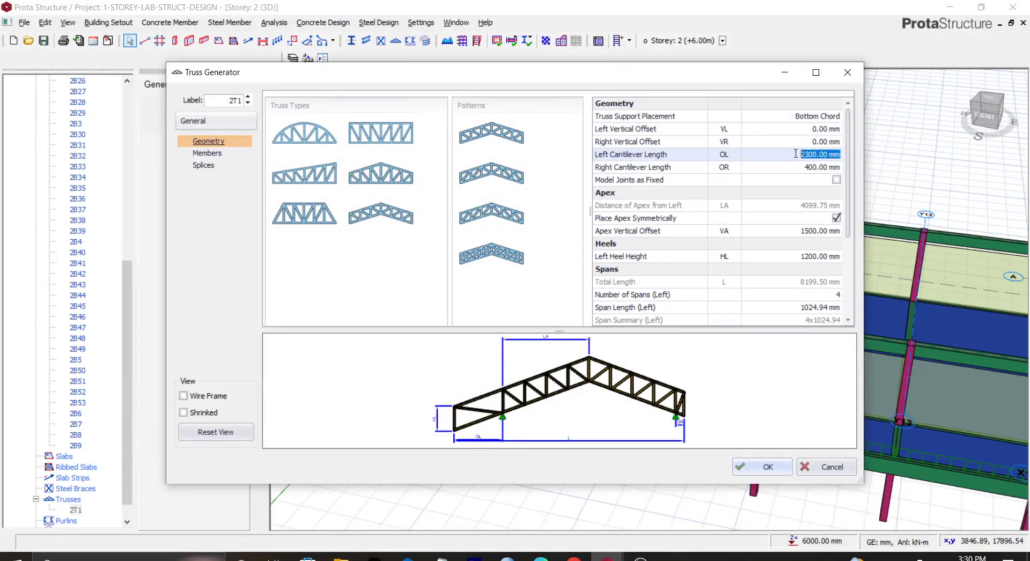
type("2")
key("Return")
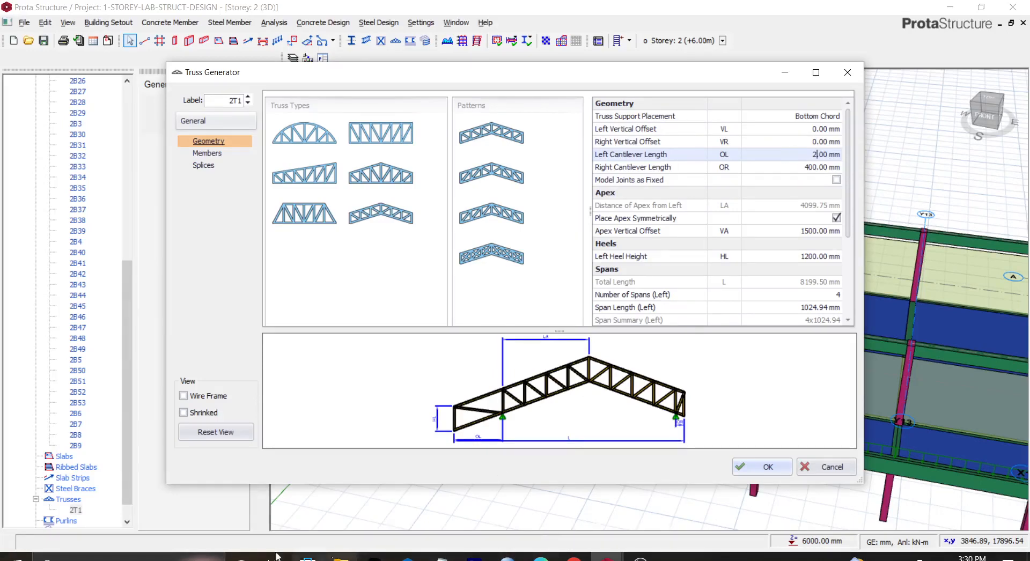
Step: Open the Calculator app and add 1900 and 400, then close it
left_click(129, 557)
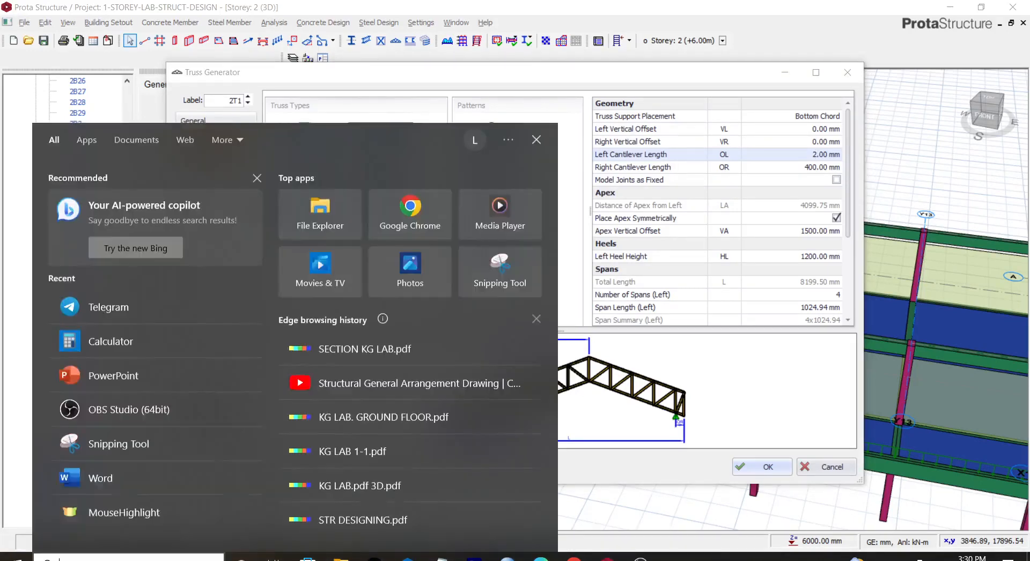
left_click(130, 351)
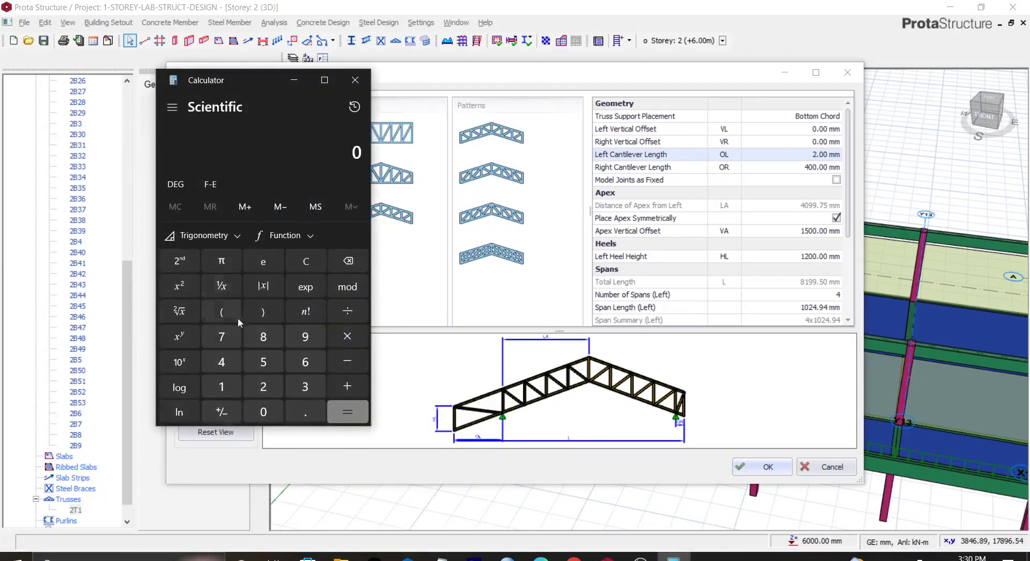
type("1")
left_click(309, 334)
left_click(262, 417)
left_click(262, 417)
left_click(339, 387)
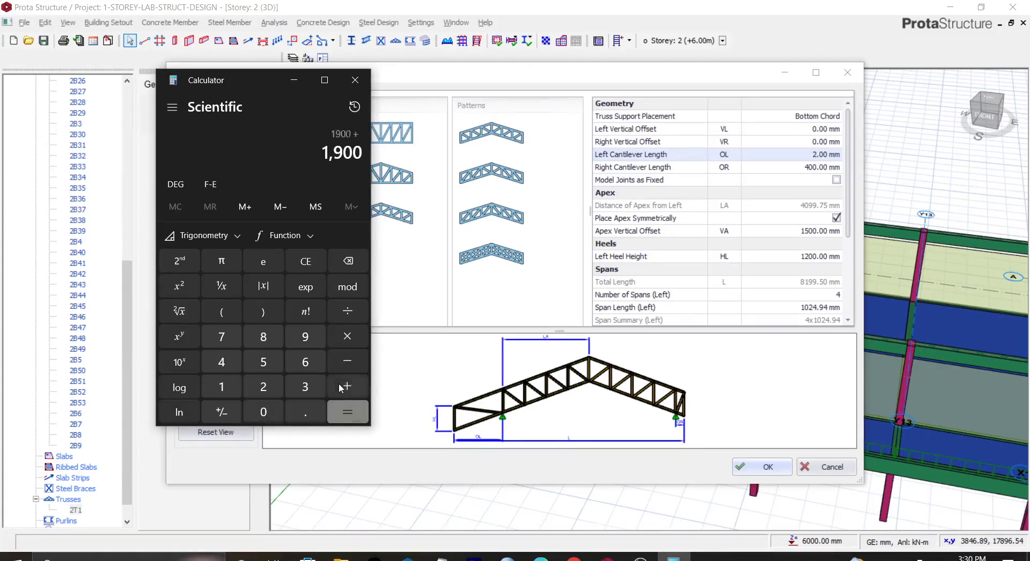
left_click(228, 361)
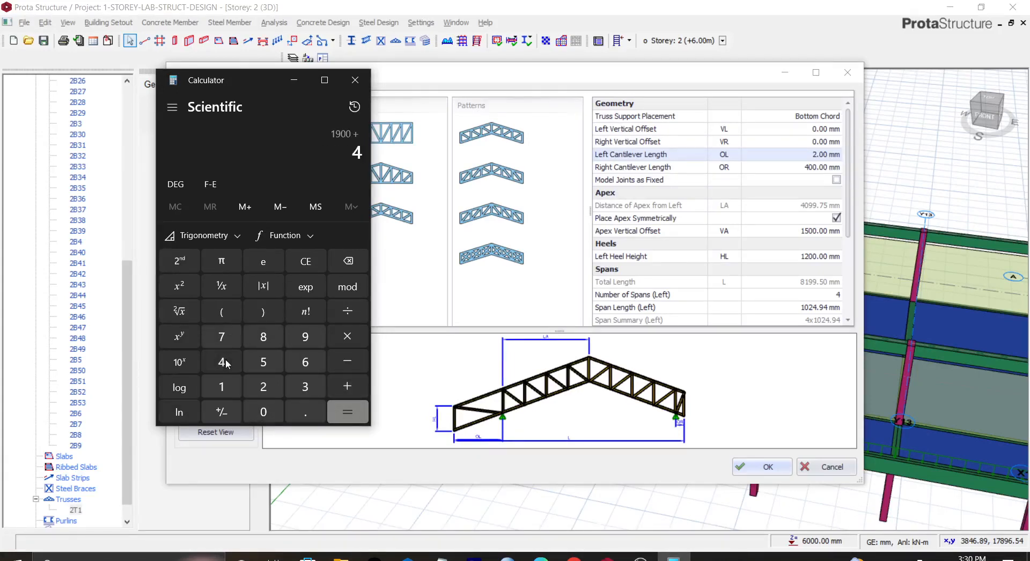
double_click(262, 412)
left_click(346, 412)
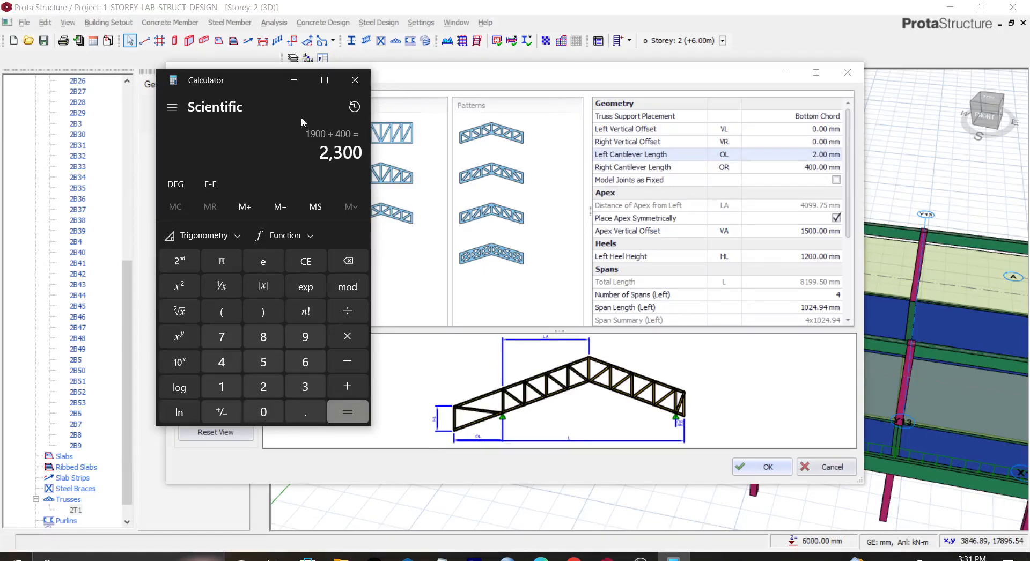
left_click(294, 85)
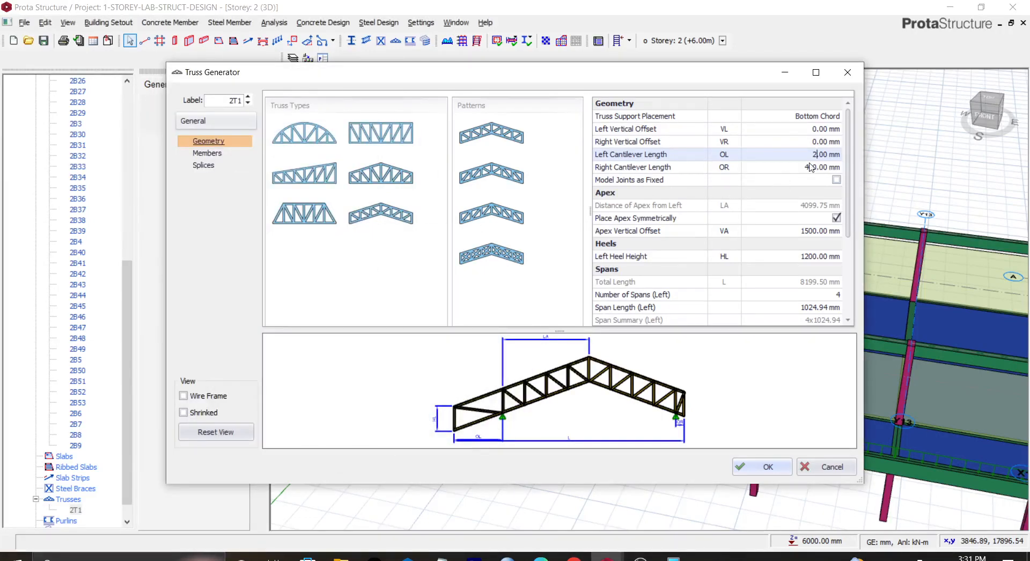
Step: Set the truss's left cantilever length to 2300 mm with the right cantilever at 400 mm and confirm the generator
left_click_drag(819, 157, 834, 159)
left_click(819, 169)
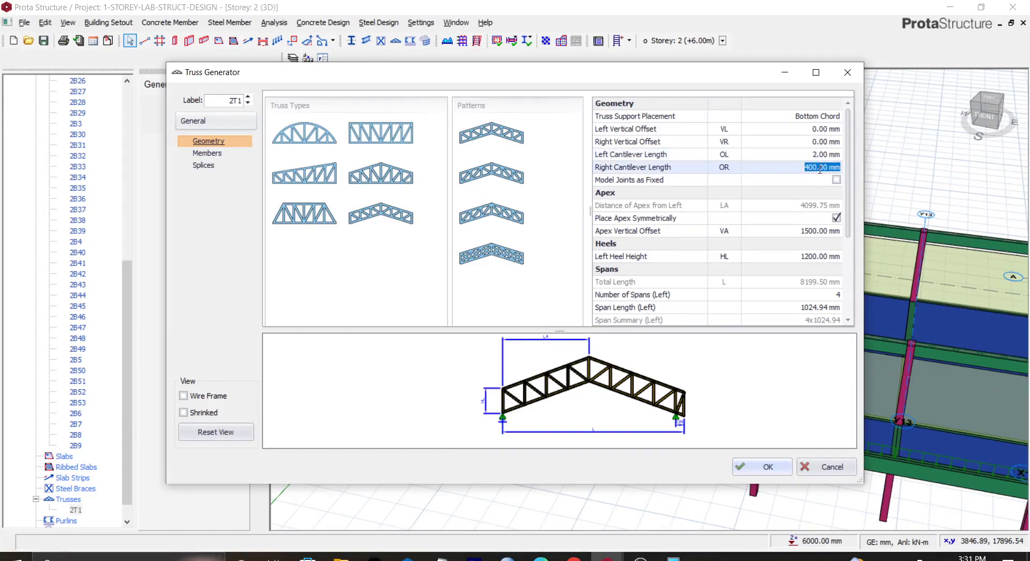
type("0")
left_click(819, 156)
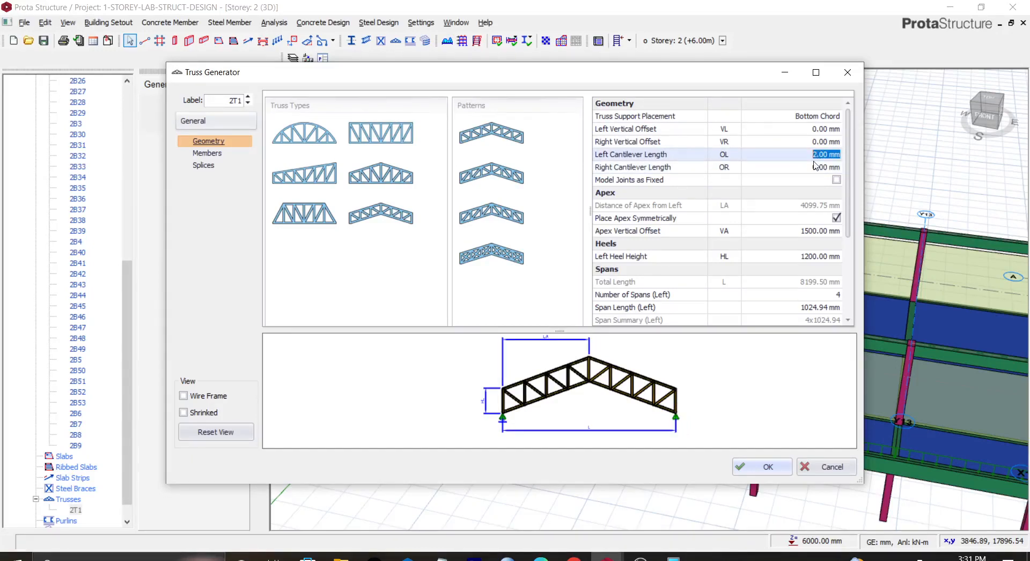
left_click(821, 168)
type("40")
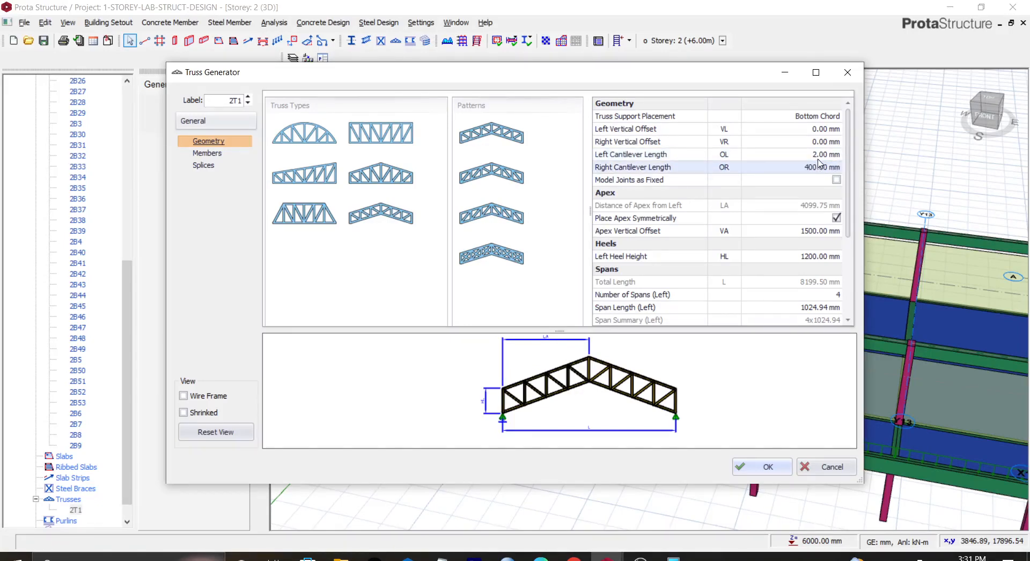
left_click(819, 156)
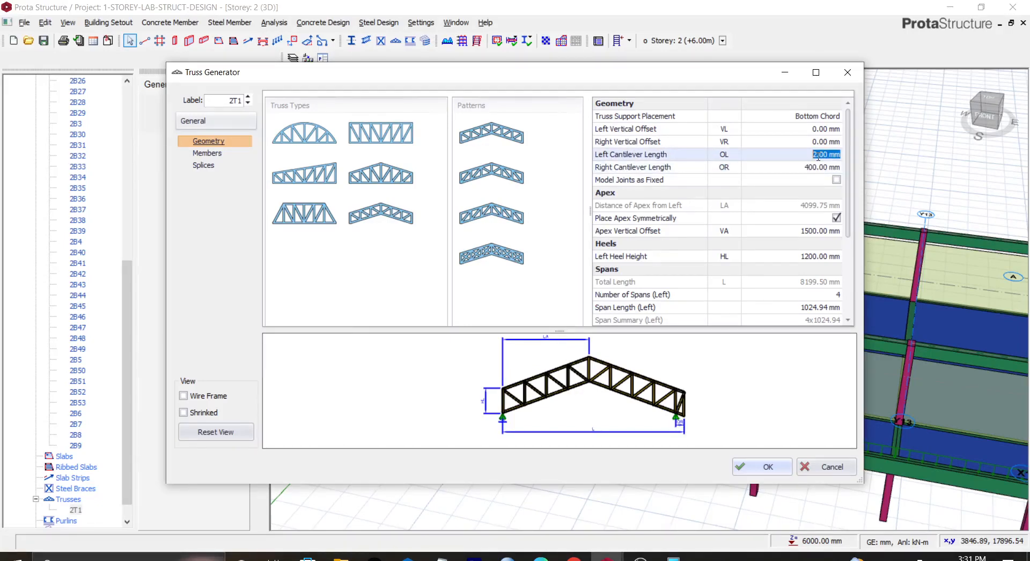
type("230")
key("Return")
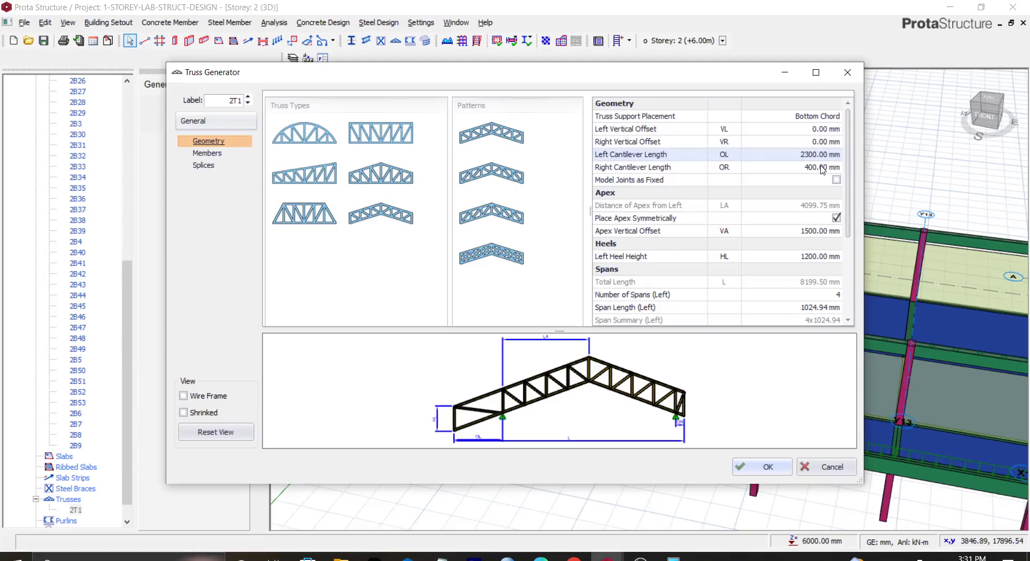
left_click(778, 468)
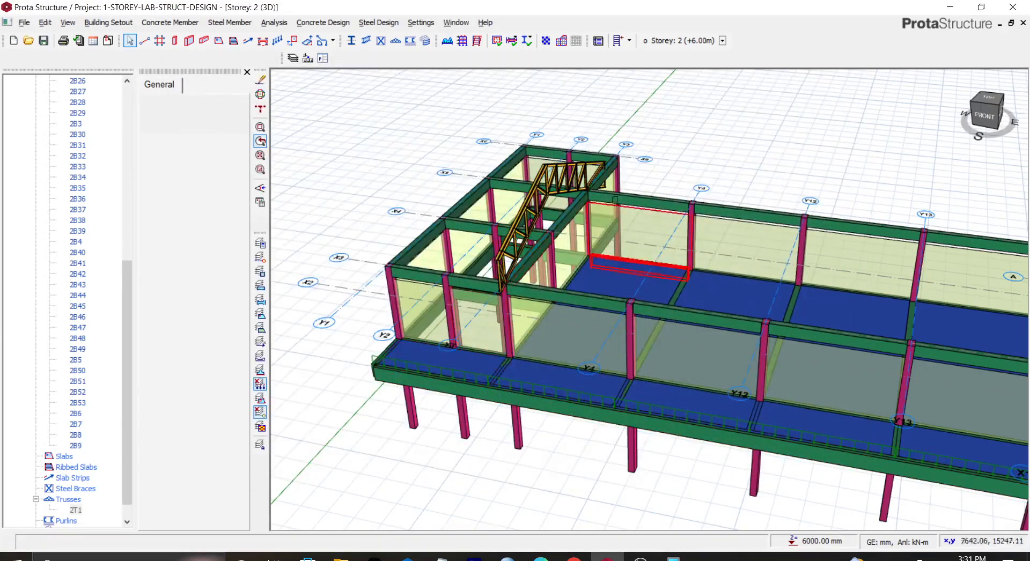
Step: Reopen the truss's generator properties and set the left cantilever length to 0 mm
scroll(561, 196, "up", 2)
scroll(538, 204, "up", 2)
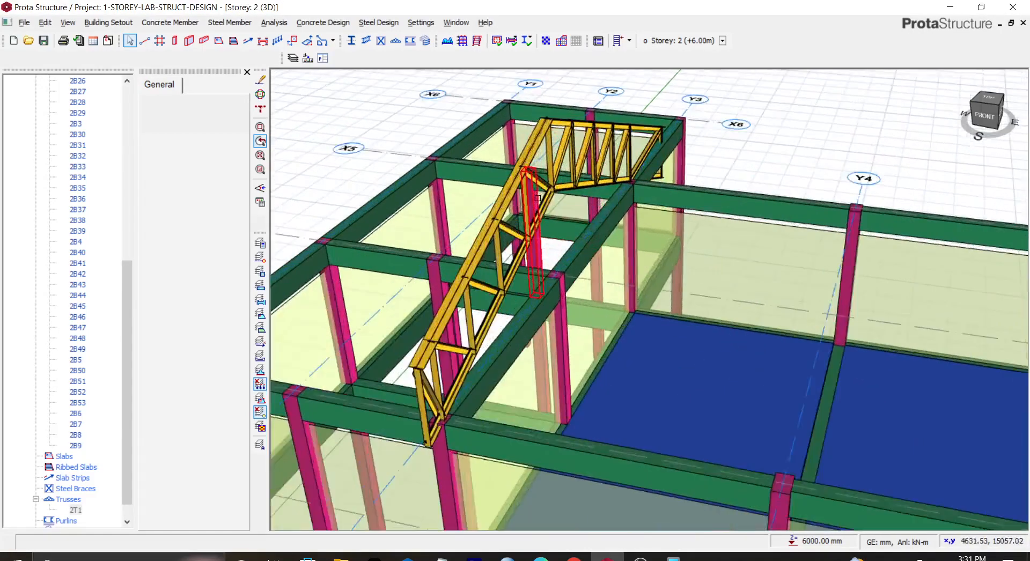
left_click(967, 119)
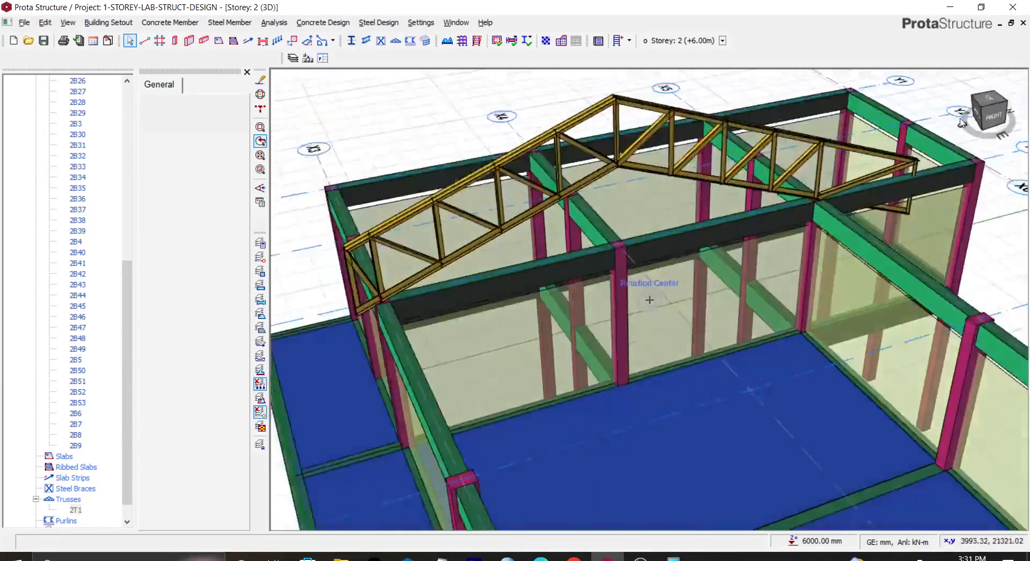
left_click(961, 124)
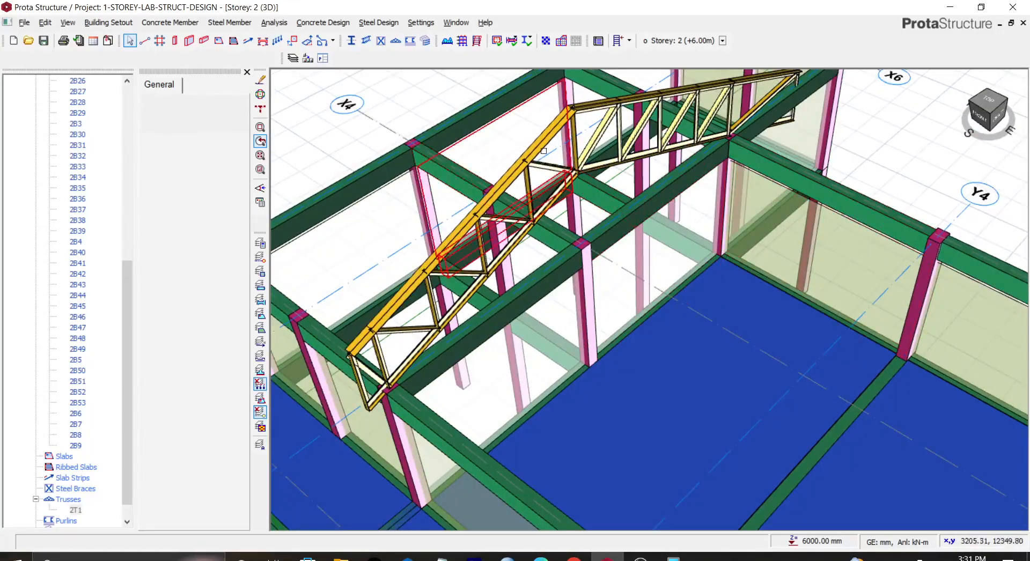
left_click(540, 144)
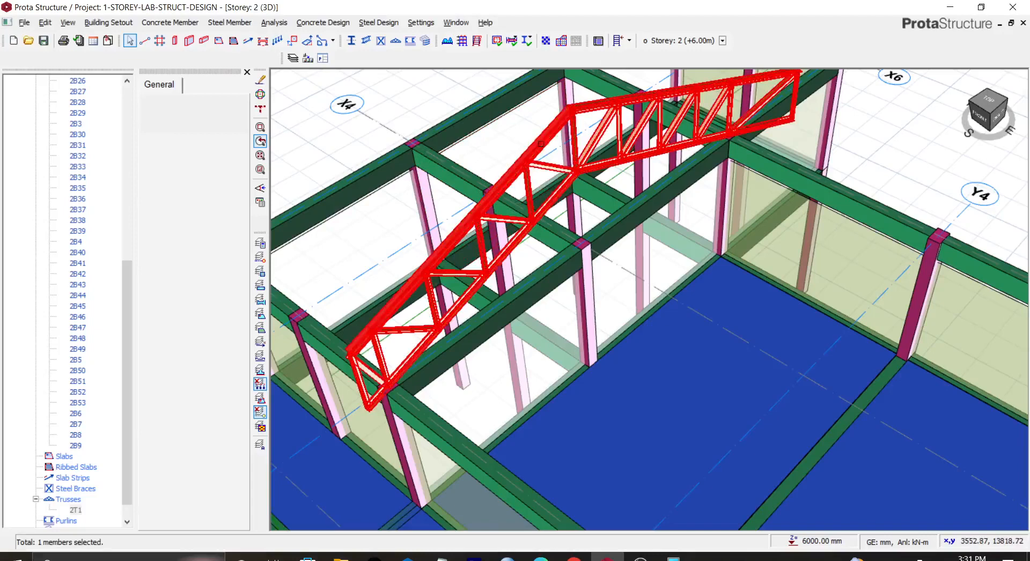
right_click(541, 144)
left_click(564, 151)
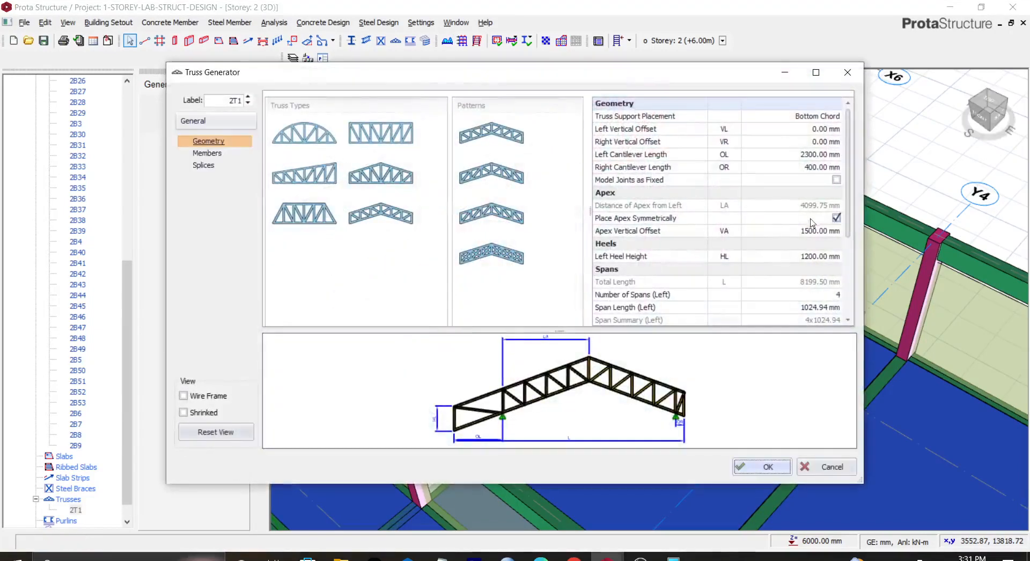
left_click(807, 154)
type("4")
key("BackSpace")
key("BackSpace")
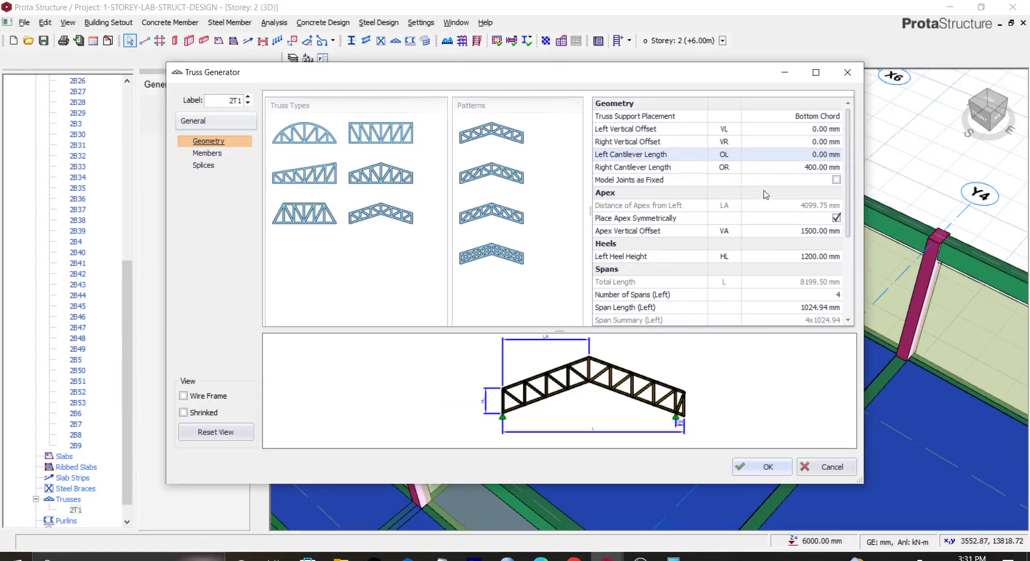
Step: Set the truss's right cantilever length to 2300 mm and confirm the generator
left_click(809, 167)
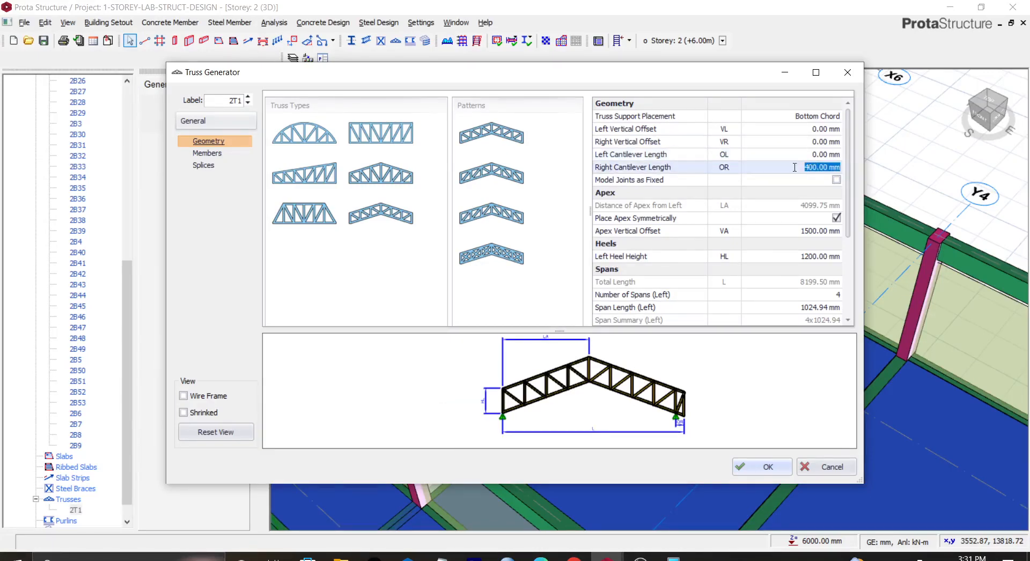
type("23")
key("Return")
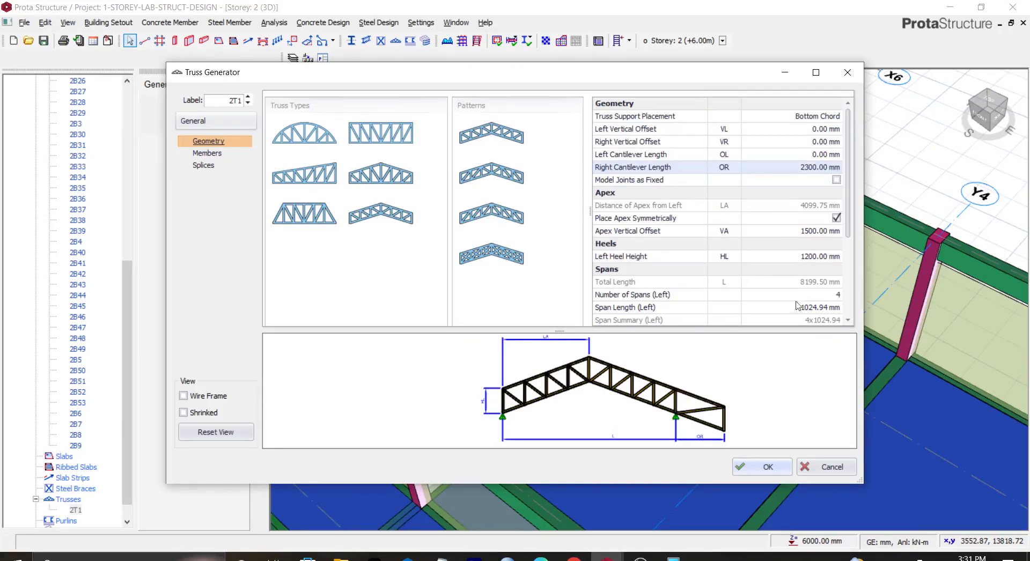
left_click(767, 467)
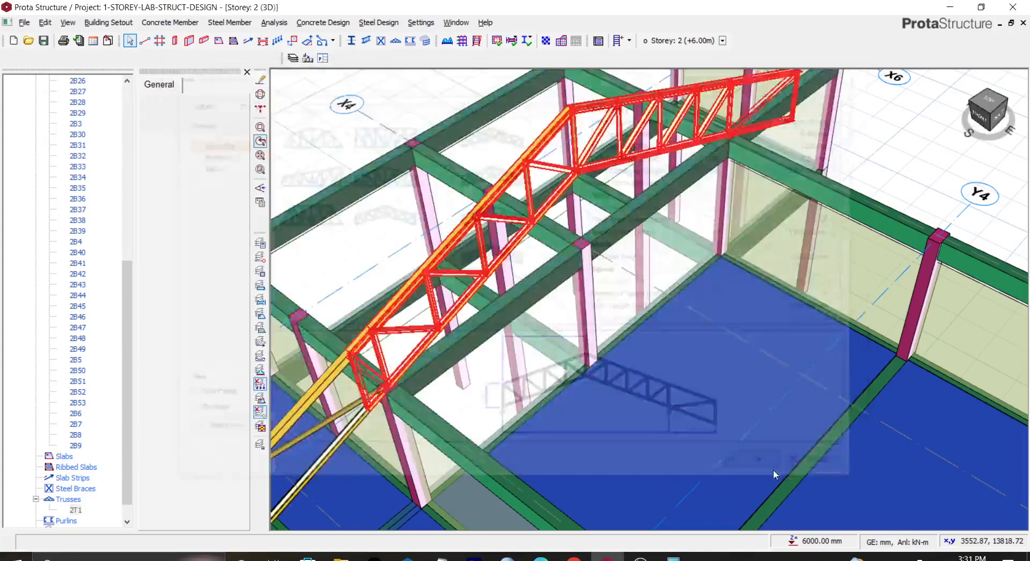
scroll(550, 191, "down", 1)
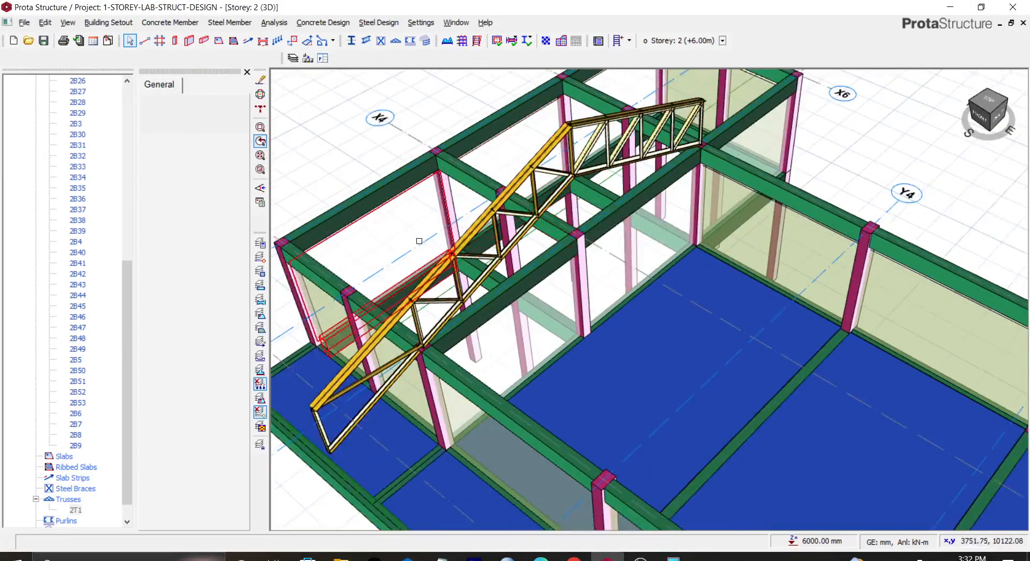
scroll(460, 285, "up", 2)
scroll(458, 271, "down", 2)
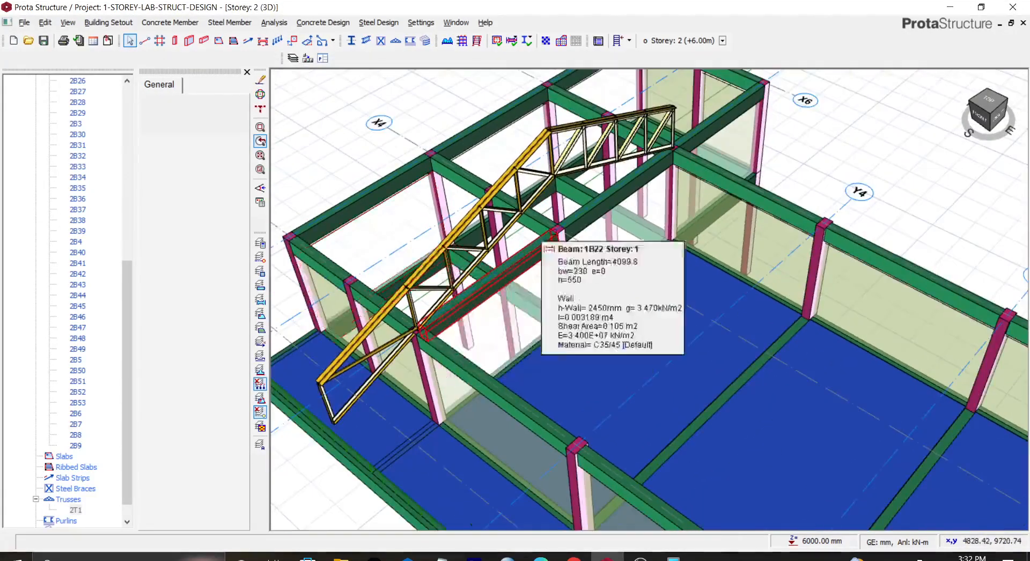
scroll(582, 173, "down", 2)
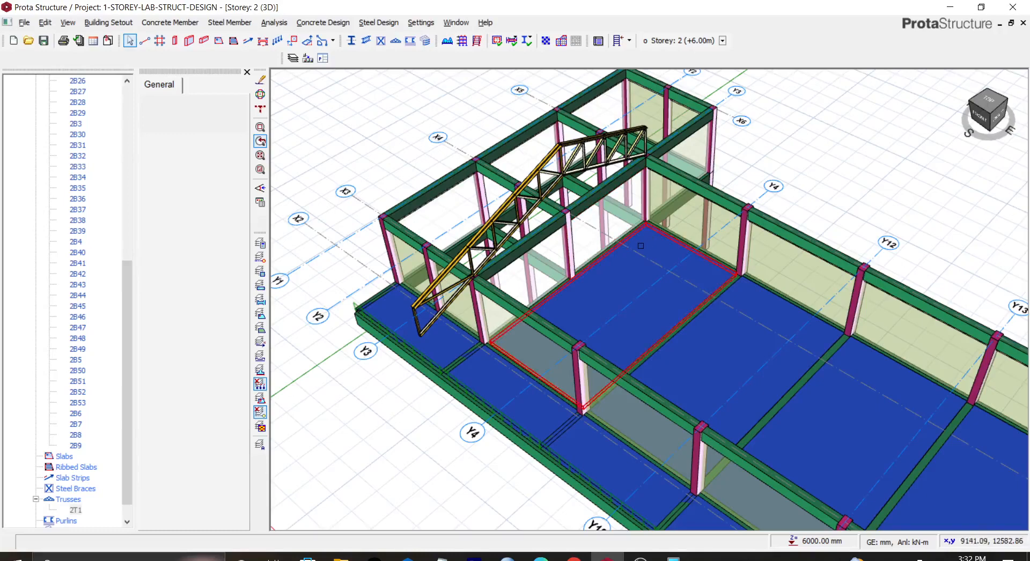
scroll(649, 240, "down", 1)
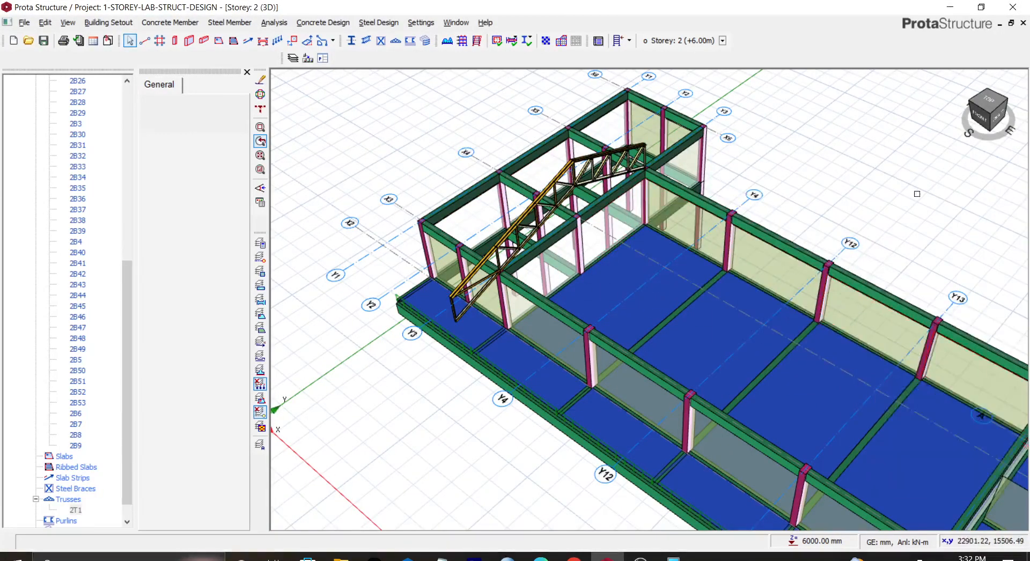
Step: Switch the storey 2 view from 3D to plan
scroll(775, 275, "down", 1)
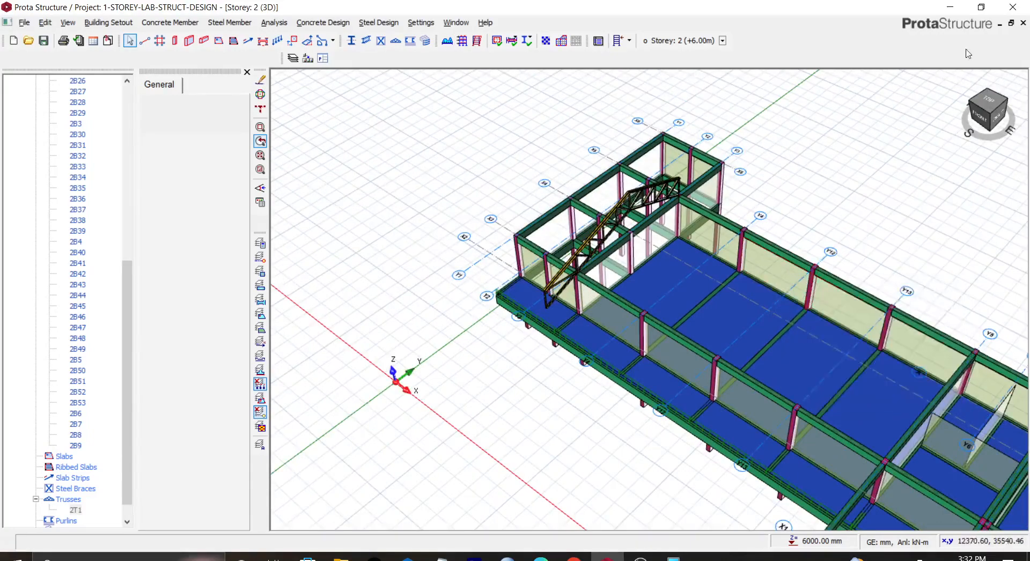
left_click(974, 106)
left_click_drag(974, 103, 990, 132)
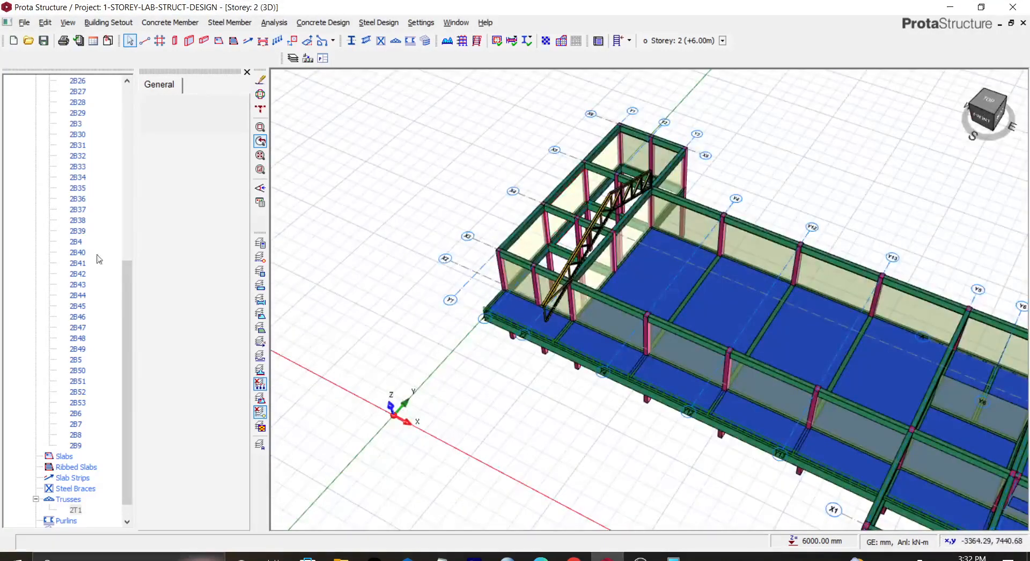
scroll(86, 179, "up", 10)
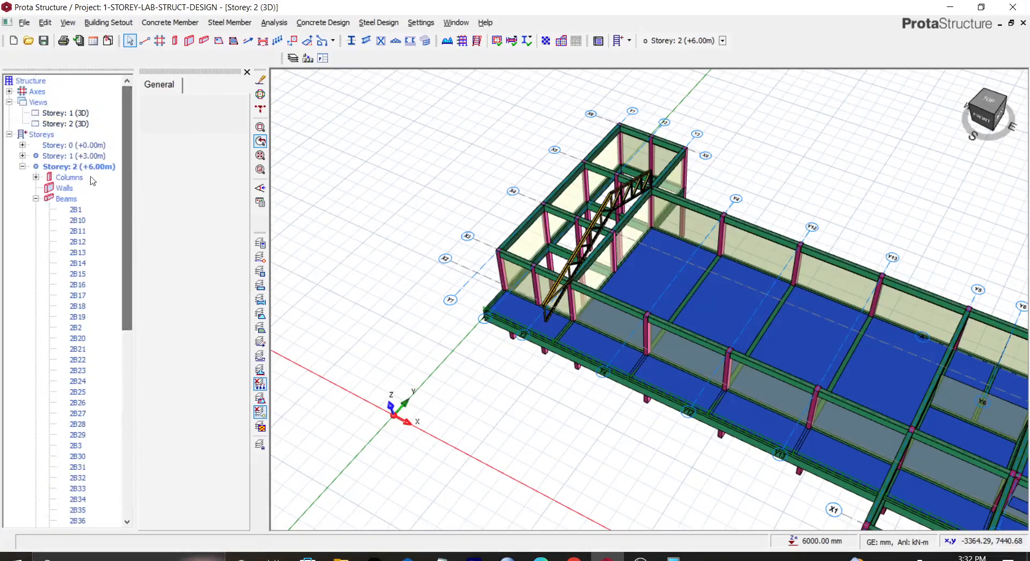
left_click(78, 125)
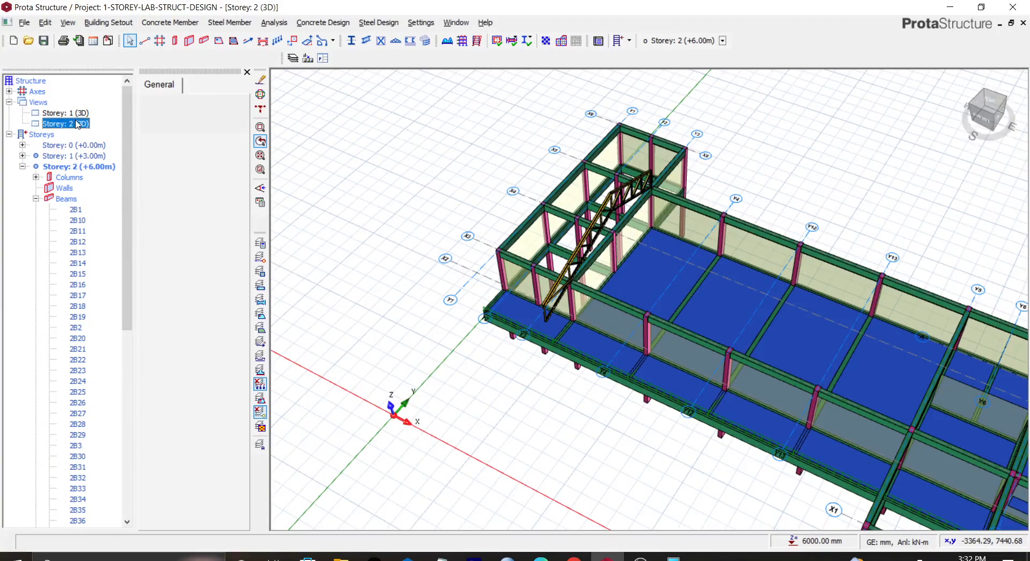
right_click(78, 125)
left_click(110, 127)
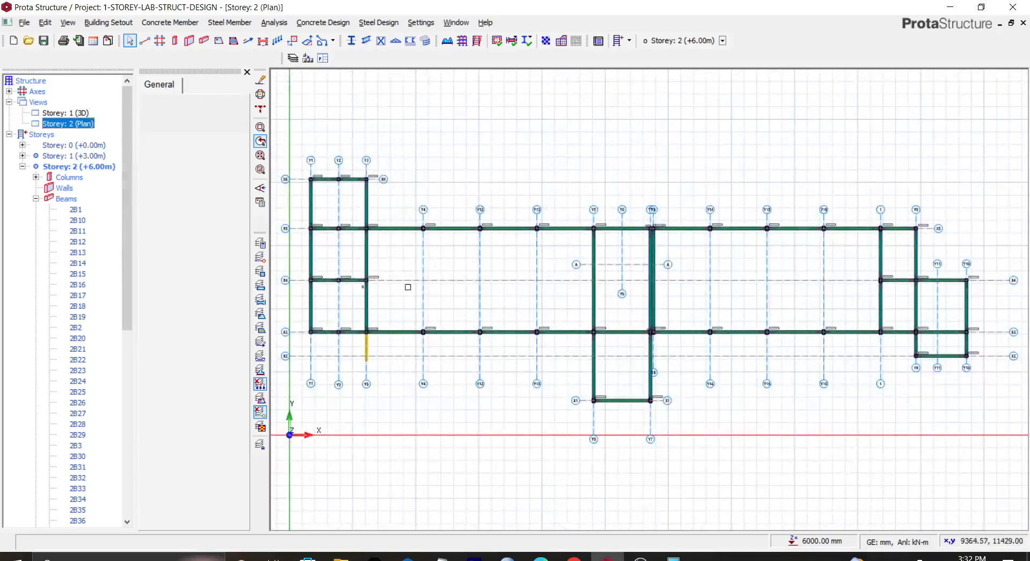
Step: Set the Y3 truss's left cantilever length to 400 mm and confirm the generator
left_click(365, 355)
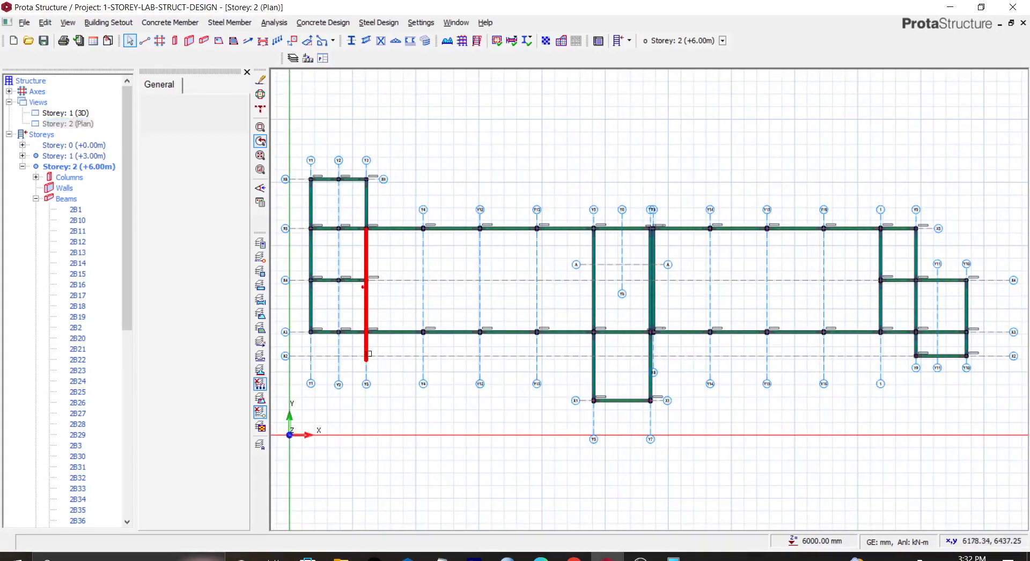
right_click(366, 356)
left_click(402, 363)
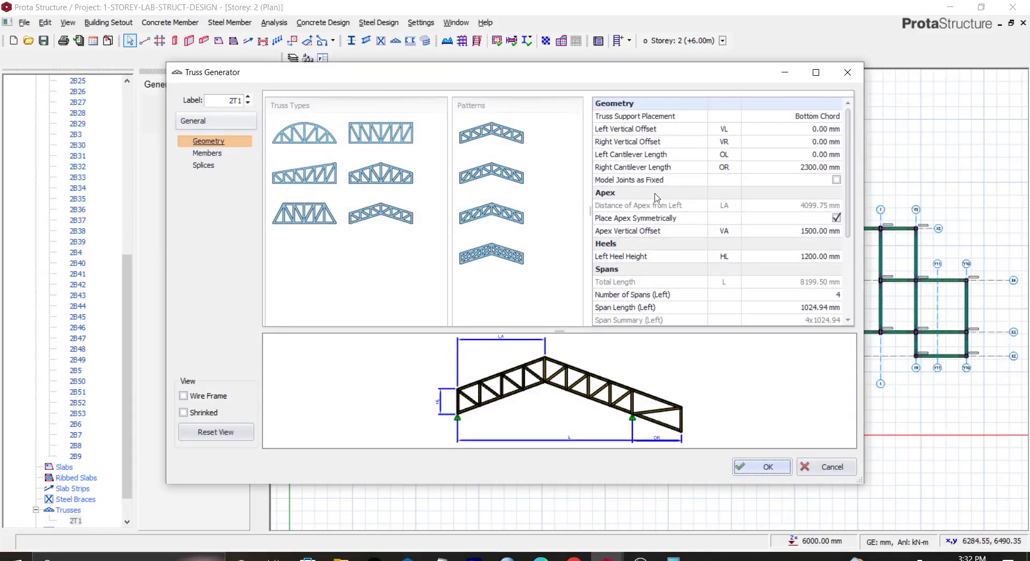
left_click(825, 155)
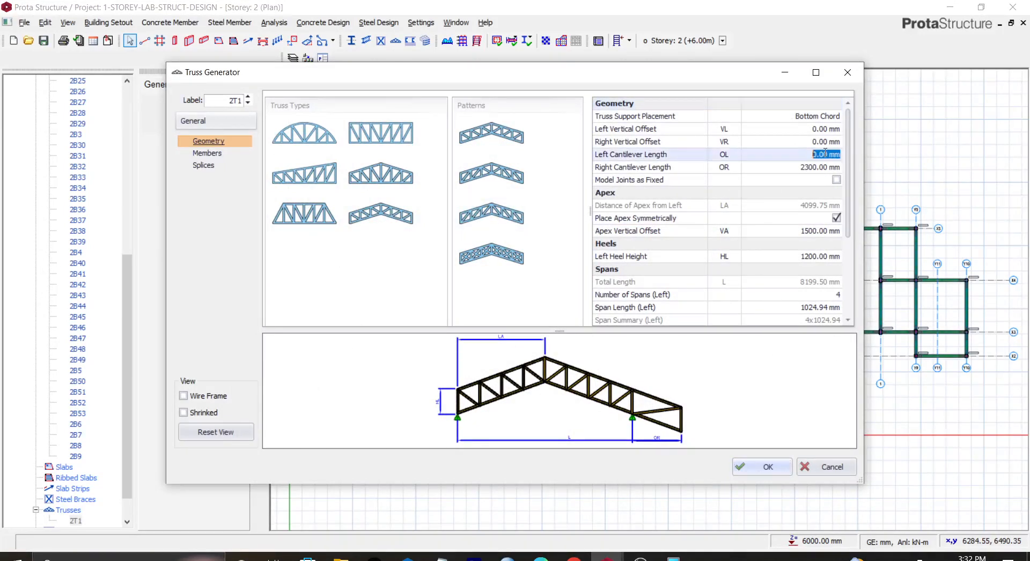
type("40")
key("Return")
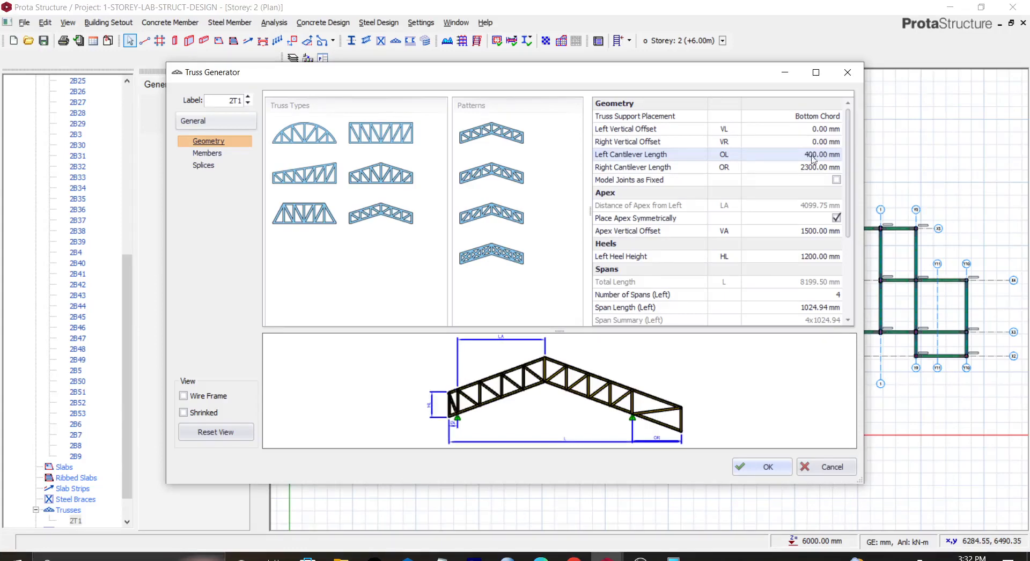
left_click(761, 466)
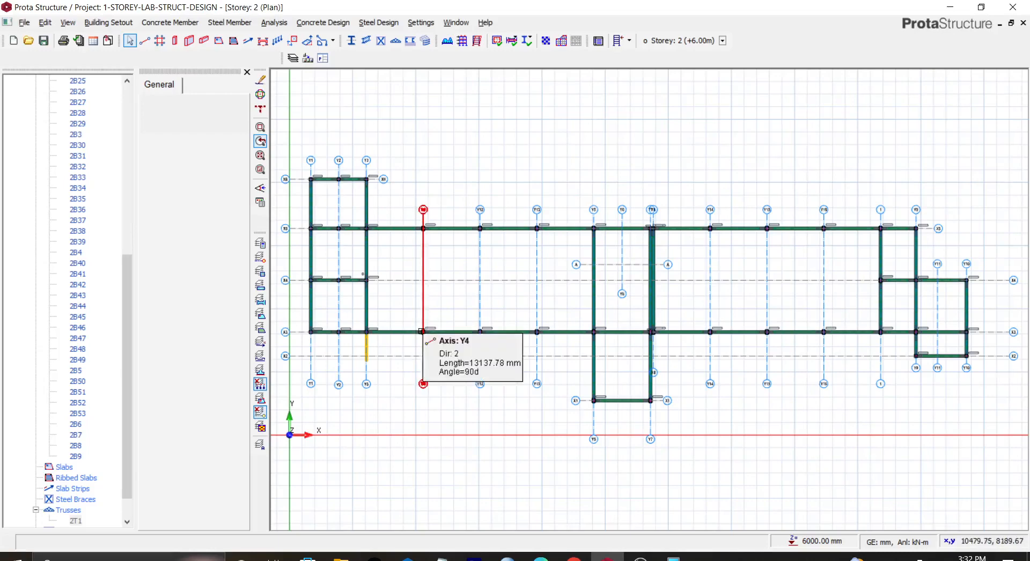
Step: Open the properties of axis Y4 to inspect it, then close them
left_click(421, 331)
left_click(420, 230)
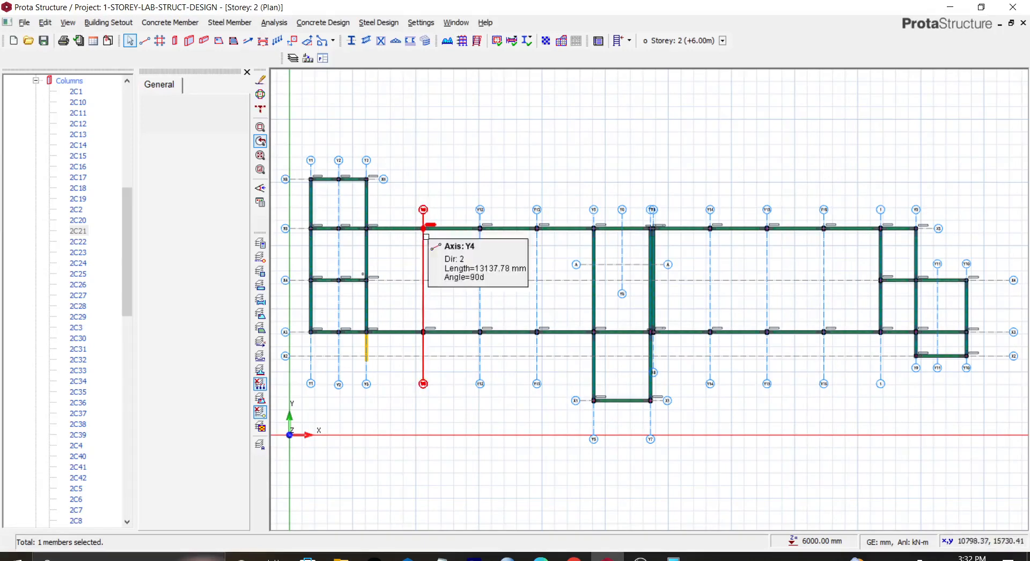
right_click(443, 184)
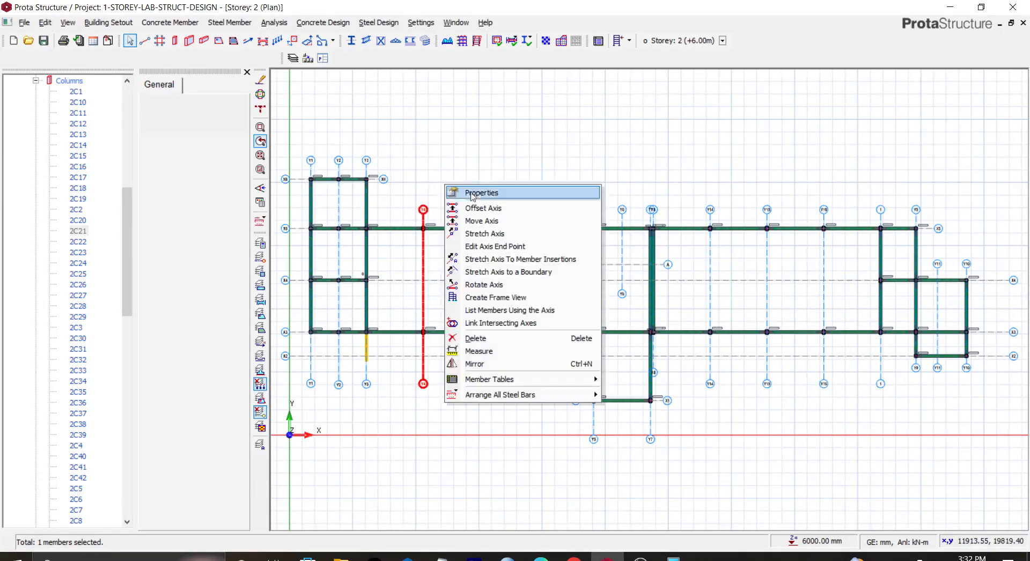
left_click(482, 193)
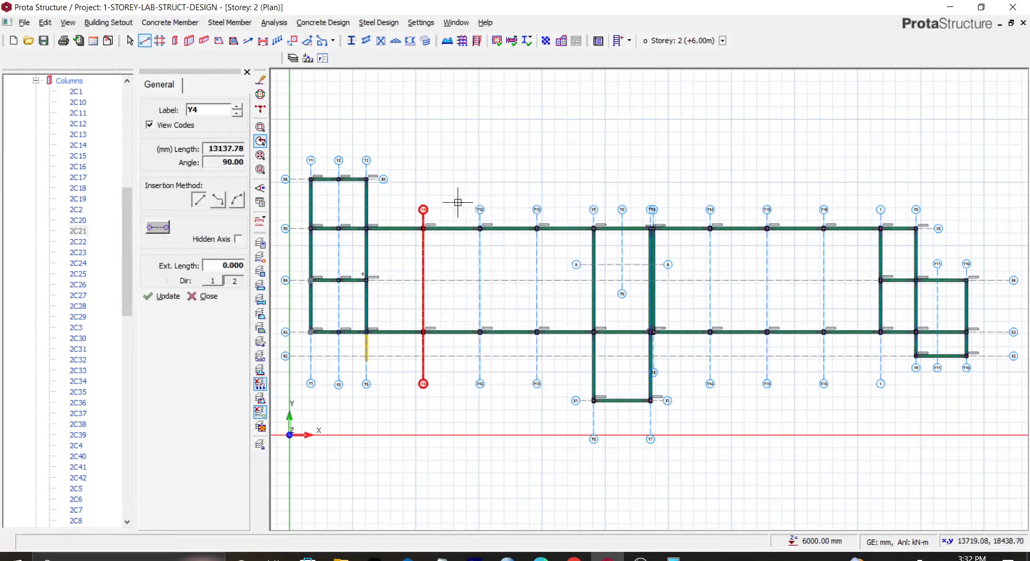
left_click(247, 72)
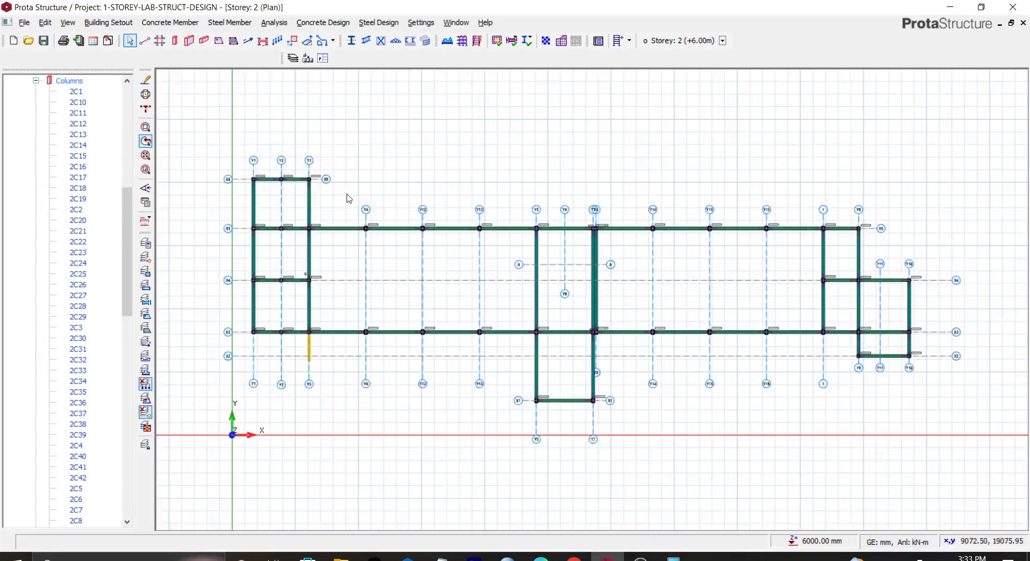
Step: Insert a steel truss along axis Y4 between X3 and X5 with the current generator settings
scroll(320, 233, "up", 3)
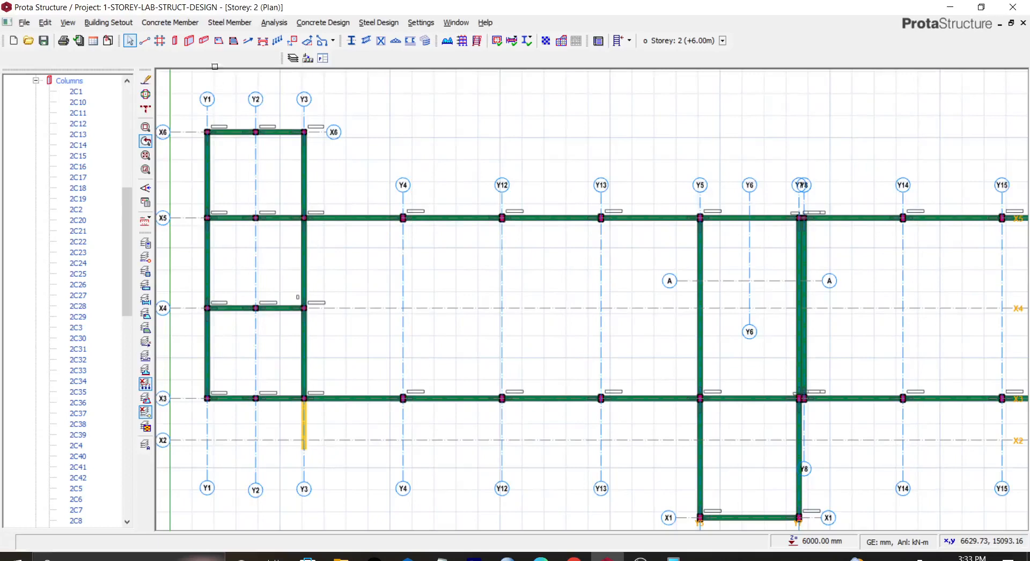
left_click(238, 23)
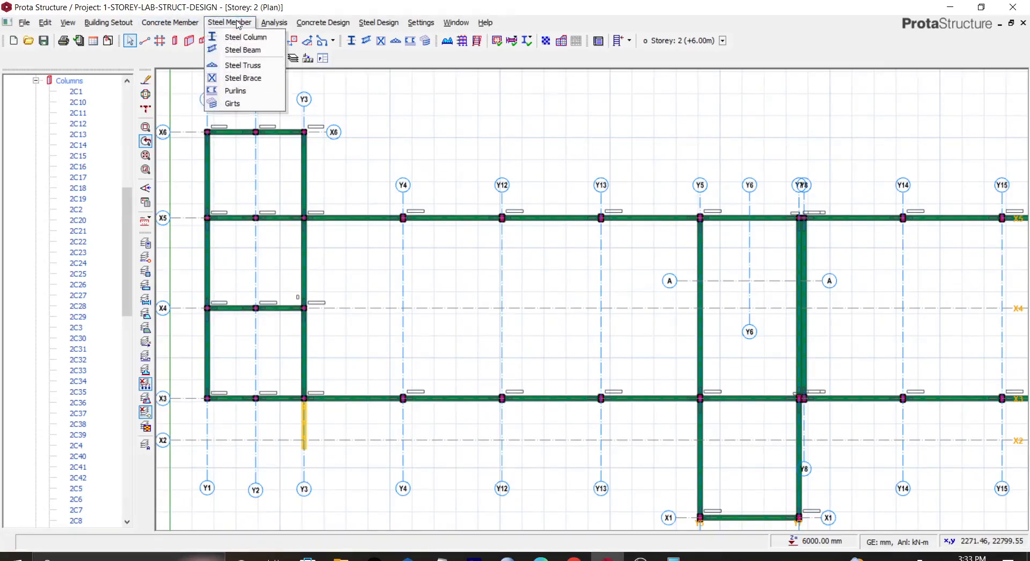
left_click(240, 66)
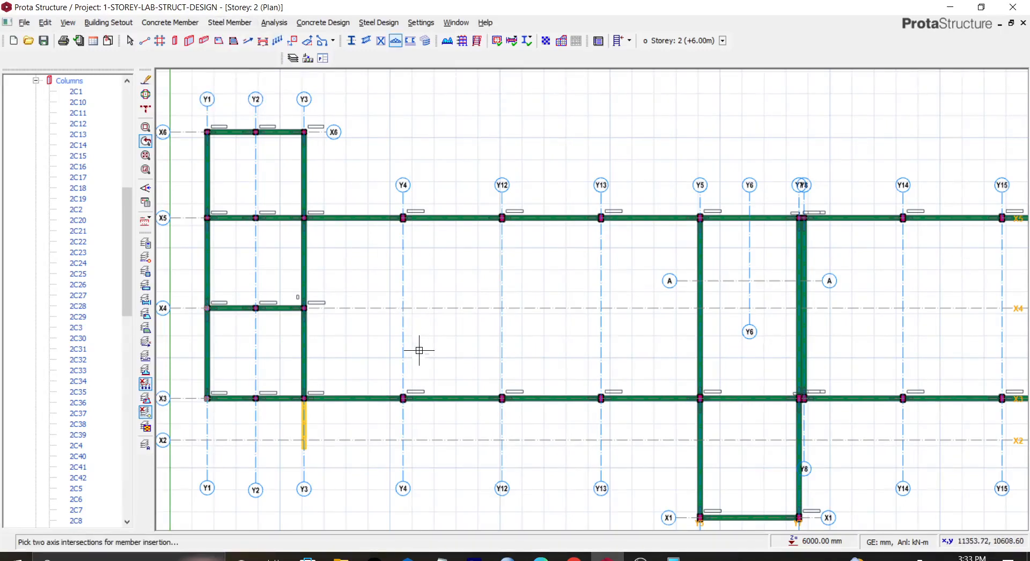
left_click(402, 398)
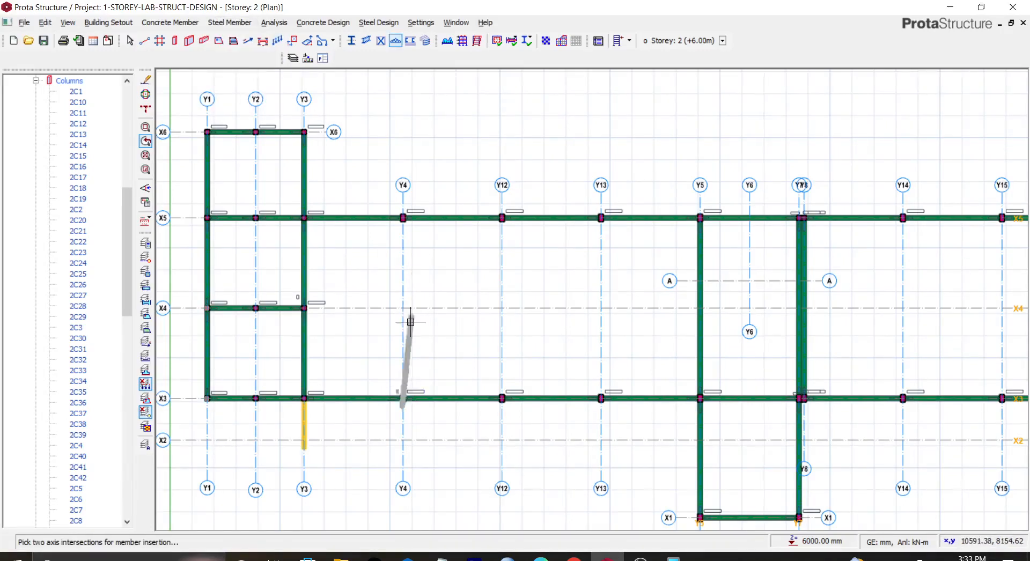
left_click(397, 221)
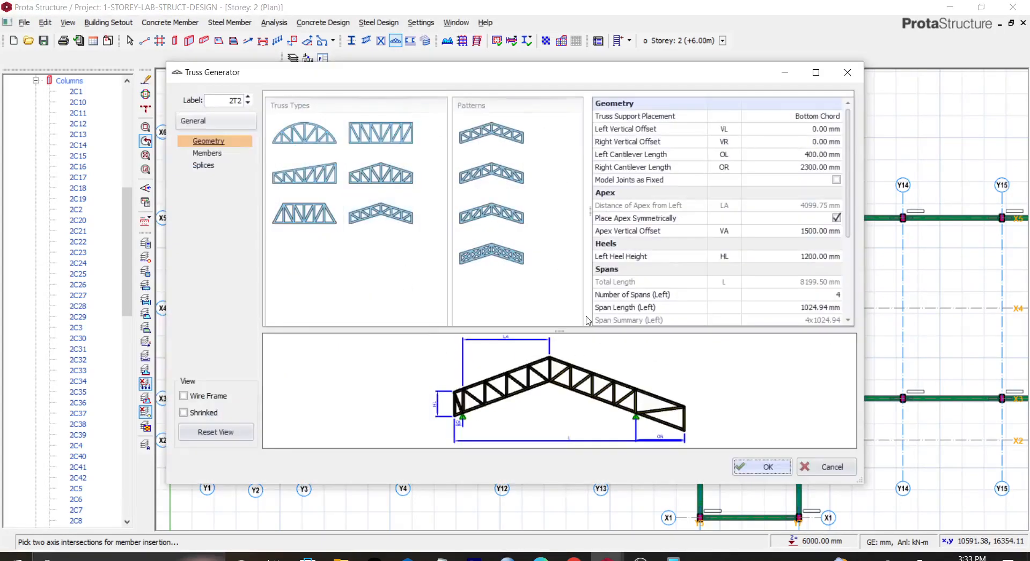
left_click(805, 168)
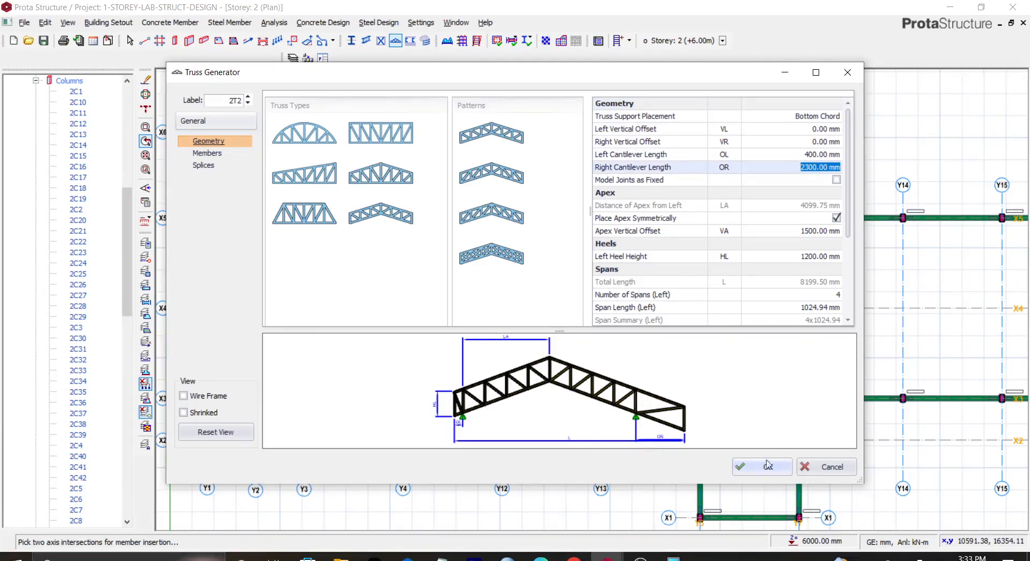
left_click(767, 465)
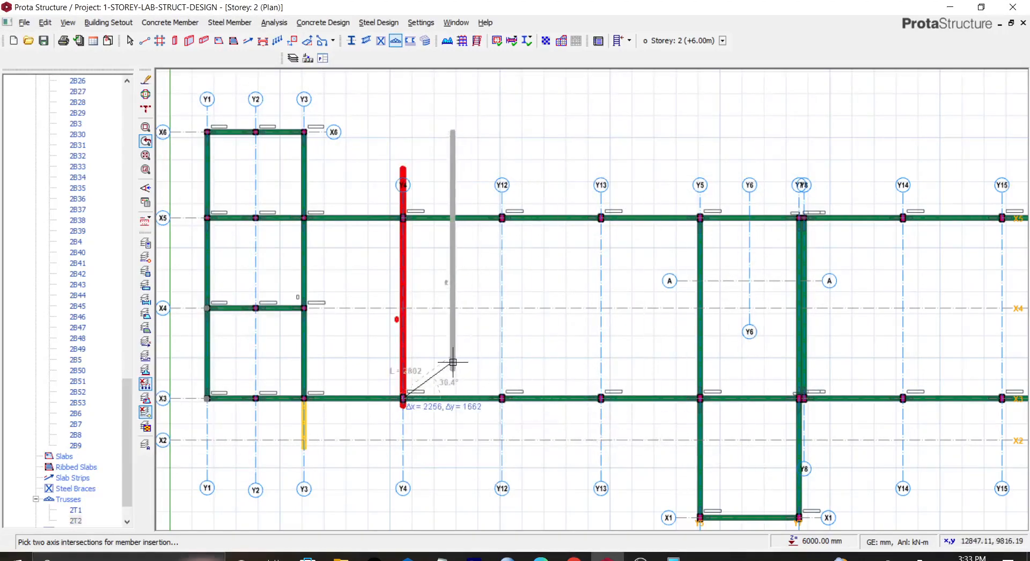
Step: Load the Y4 truss's properties into the generator and confirm it
key("Escape")
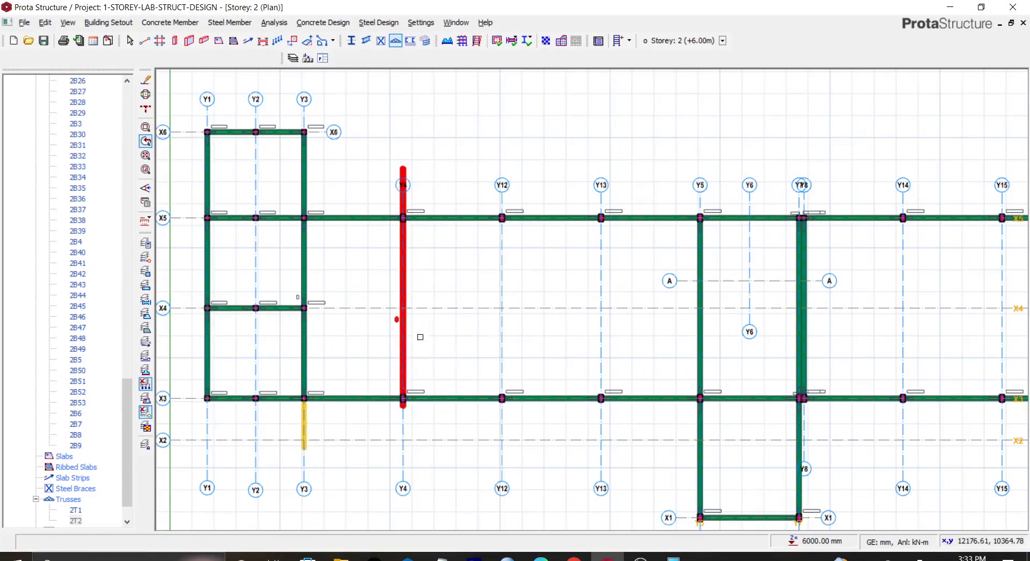
right_click(406, 279)
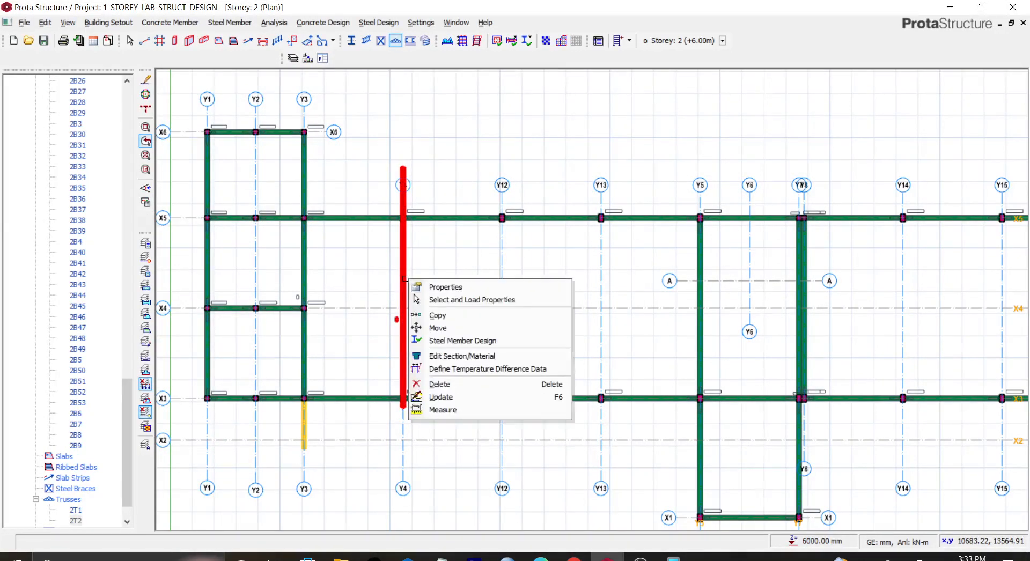
left_click(428, 299)
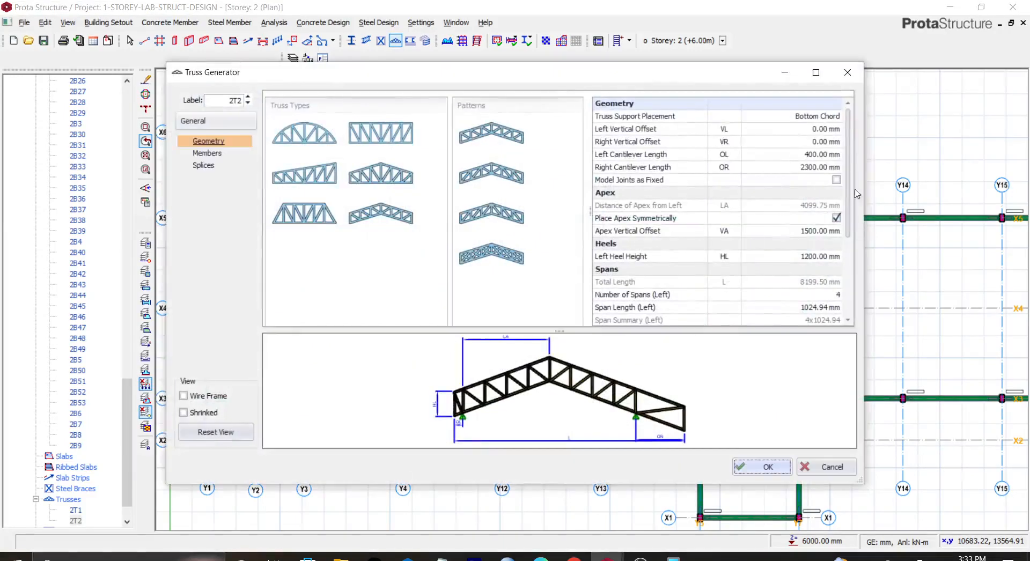
left_click(823, 155)
left_click(821, 154)
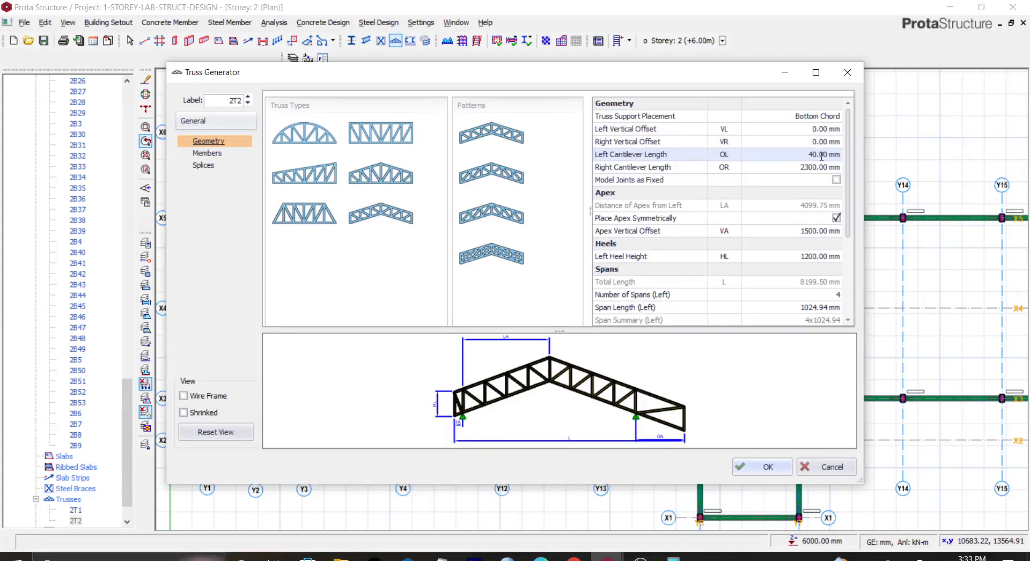
left_click(817, 167)
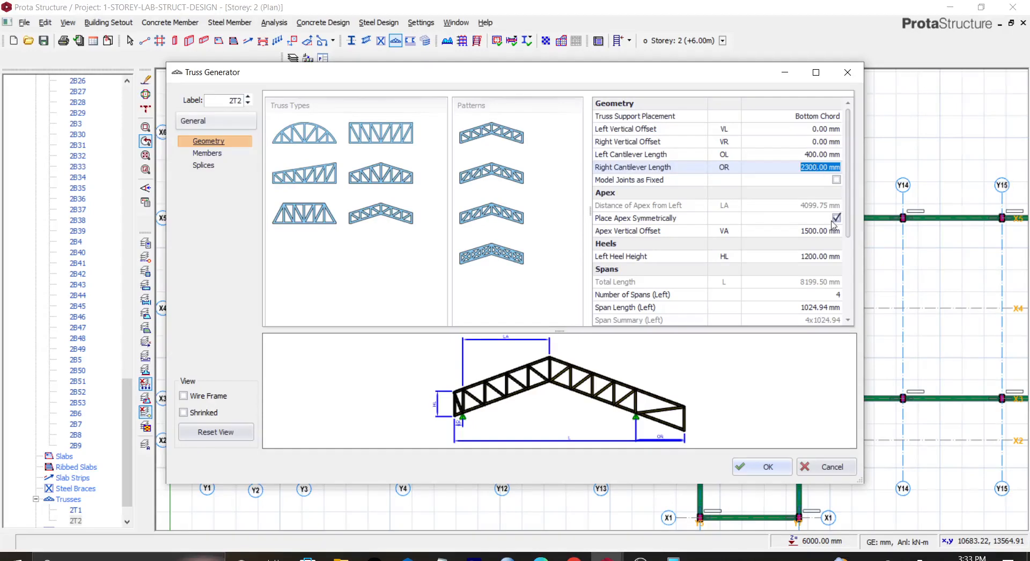
left_click(763, 466)
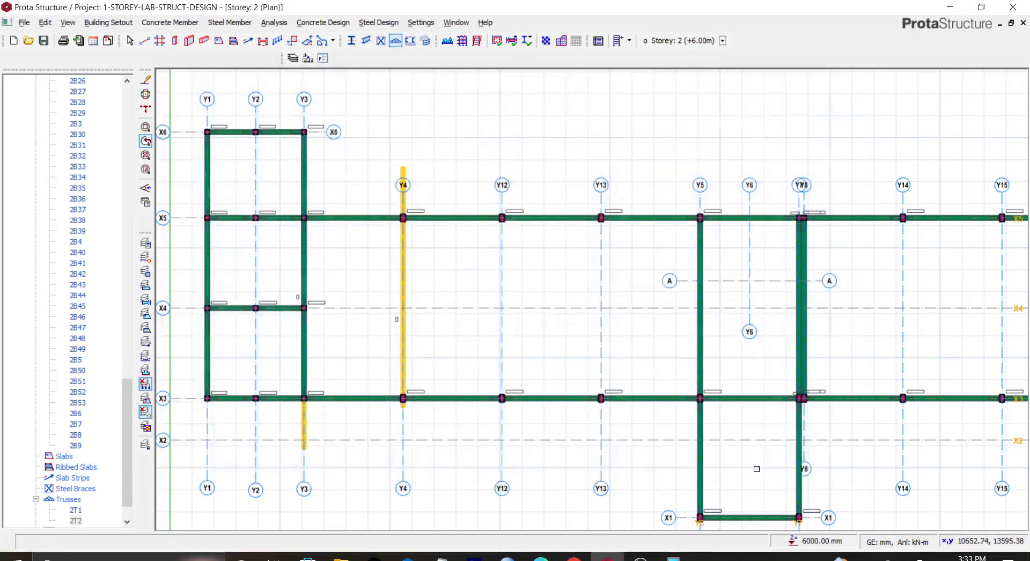
Step: Set the Y4 truss's right cantilever to 400 mm and left cantilever to 2300 mm, then confirm
left_click(402, 231)
right_click(403, 250)
left_click(423, 254)
left_click(805, 167)
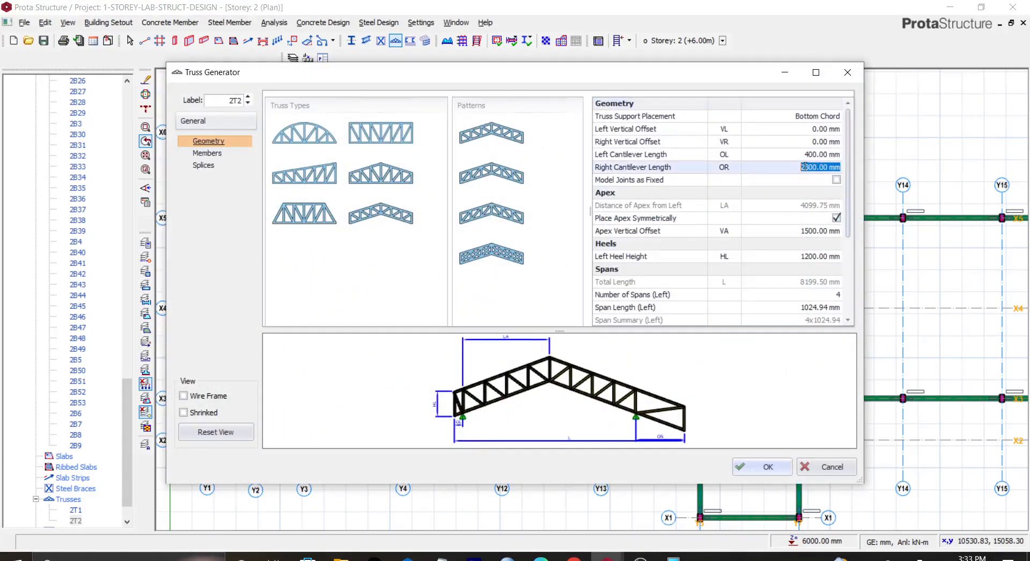
type("40")
left_click(804, 155)
type("23")
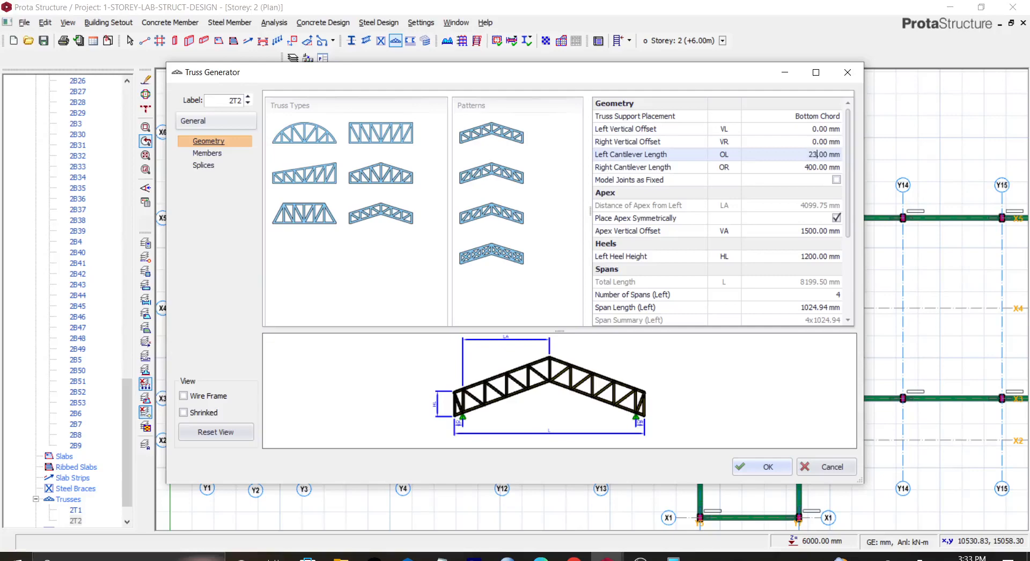
key("Return")
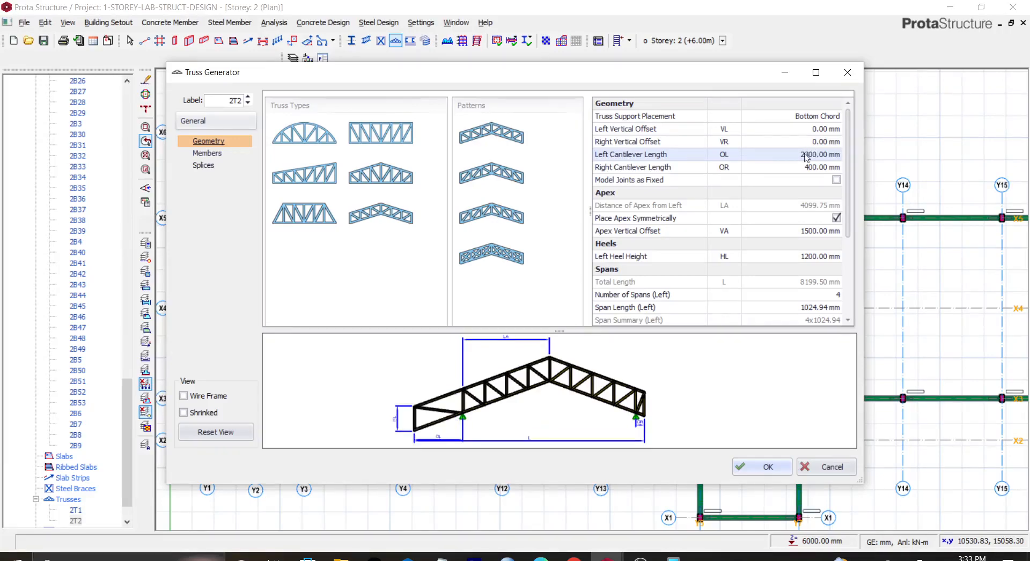
left_click(761, 466)
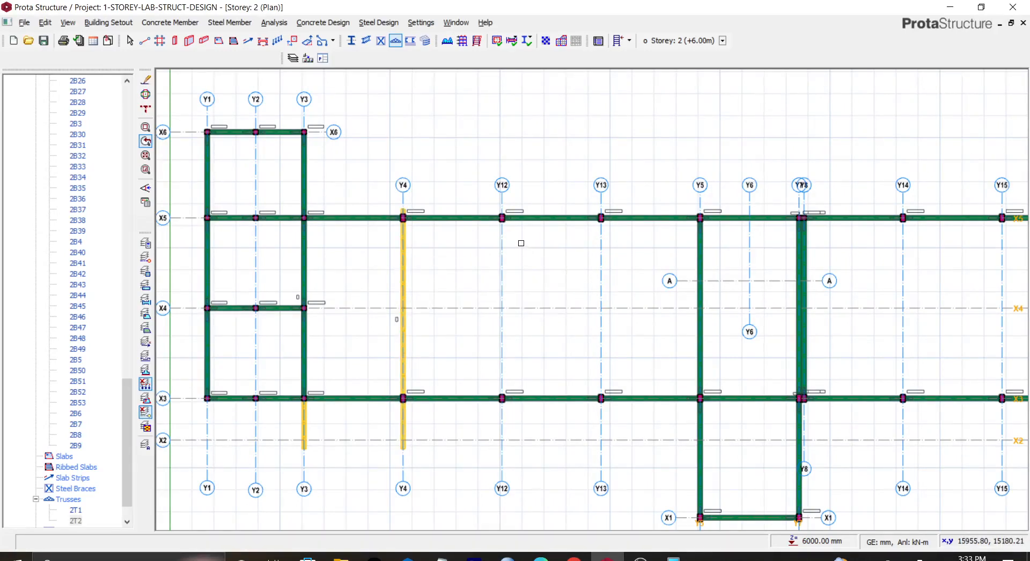
Step: Open the Y4 truss's generator properties to check them, then close
key("Escape")
left_click(403, 248)
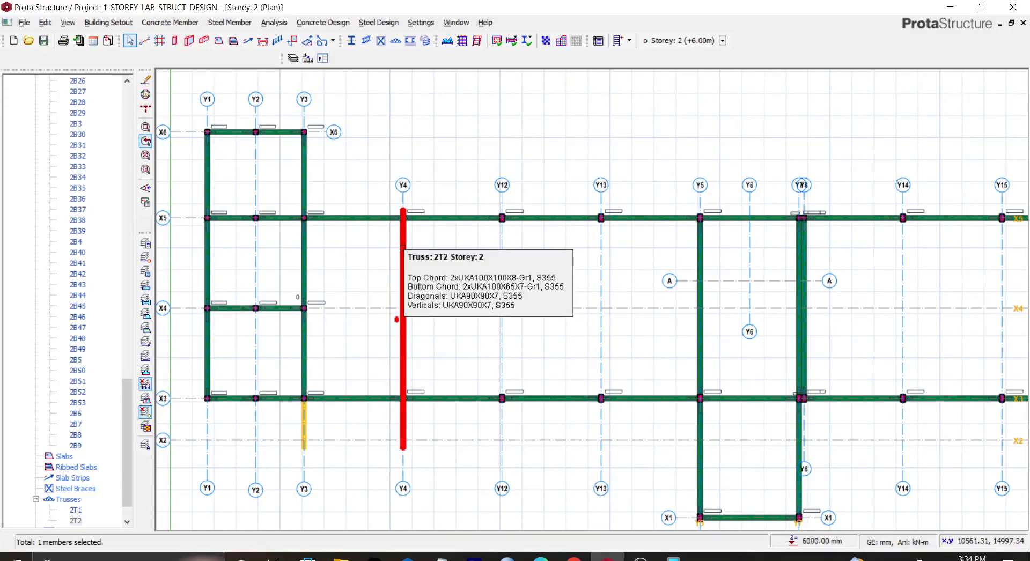
right_click(402, 247)
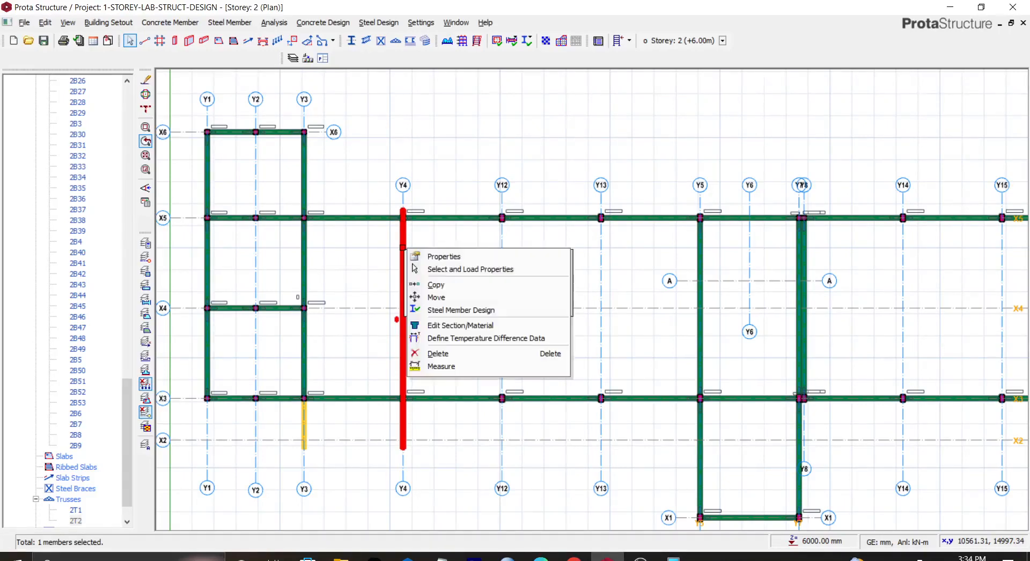
left_click(438, 258)
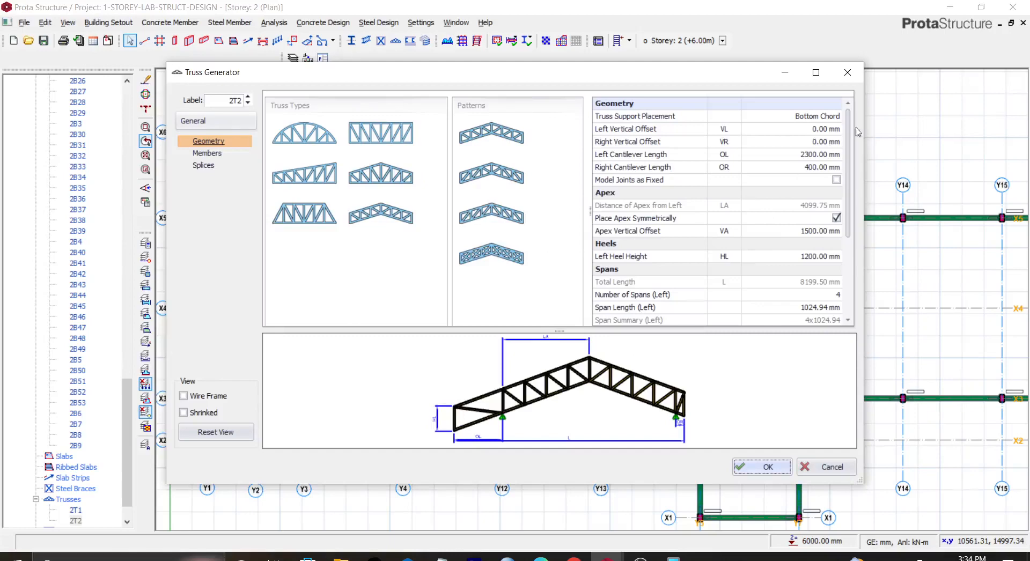
left_click(848, 72)
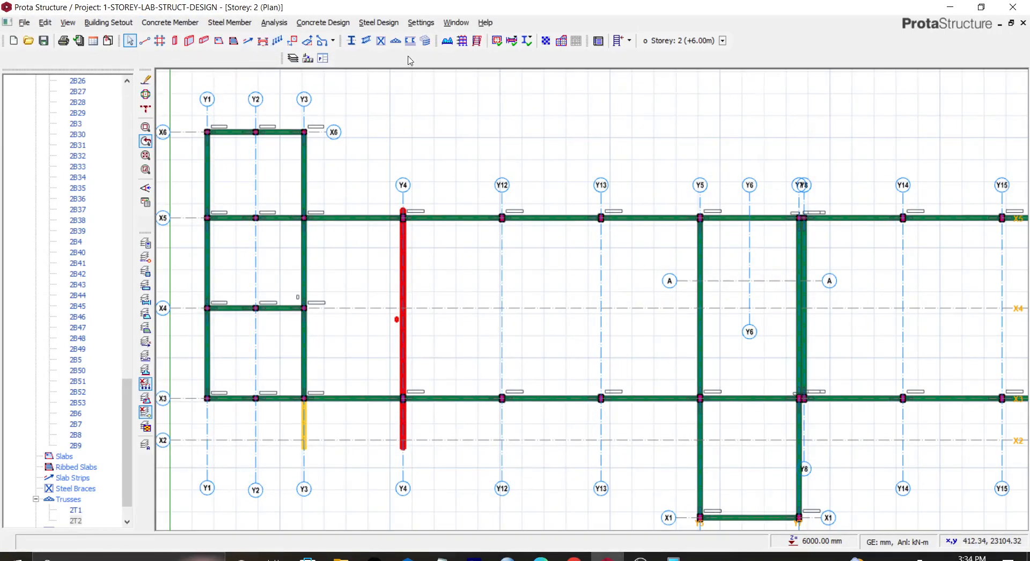
Step: Insert steel trusses along axes Y12 and Y13 between X3 and X5
left_click(395, 40)
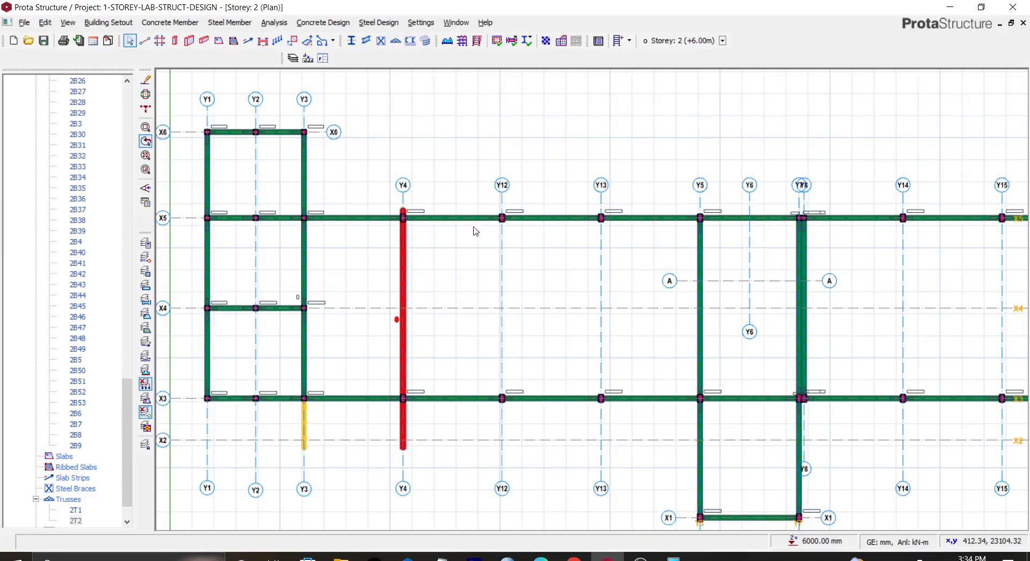
left_click(503, 398)
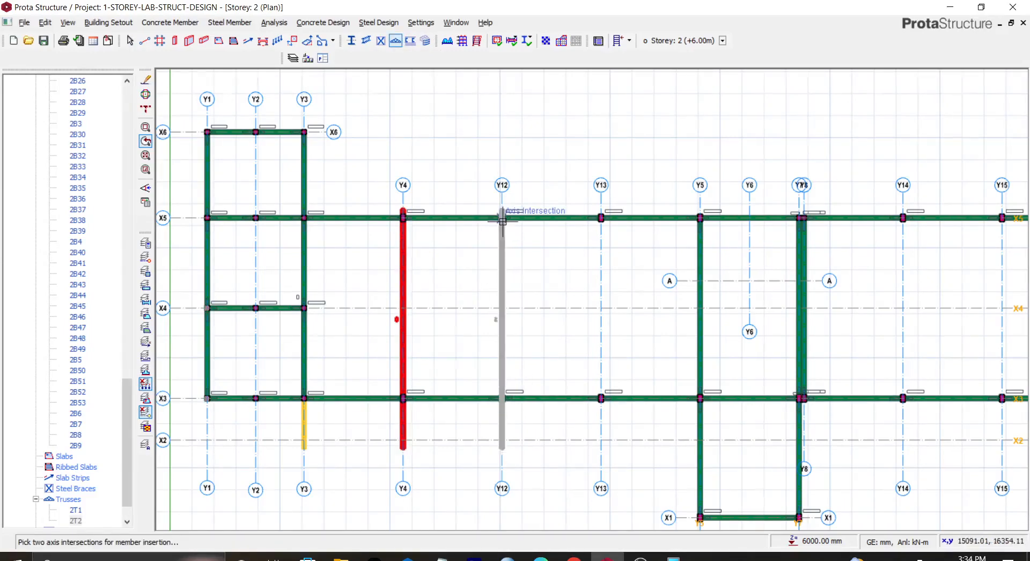
left_click(501, 218)
left_click(761, 467)
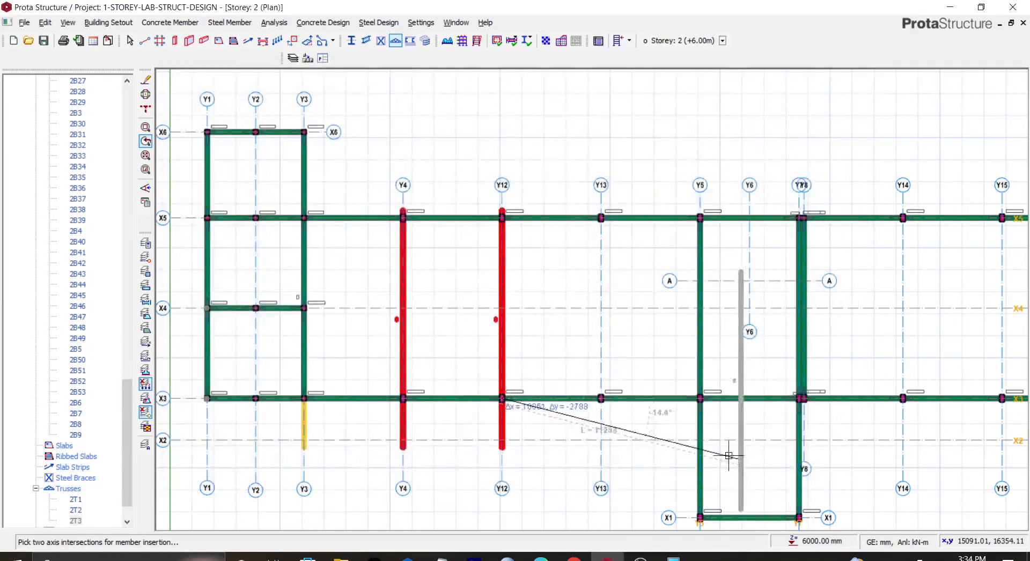
left_click(609, 398)
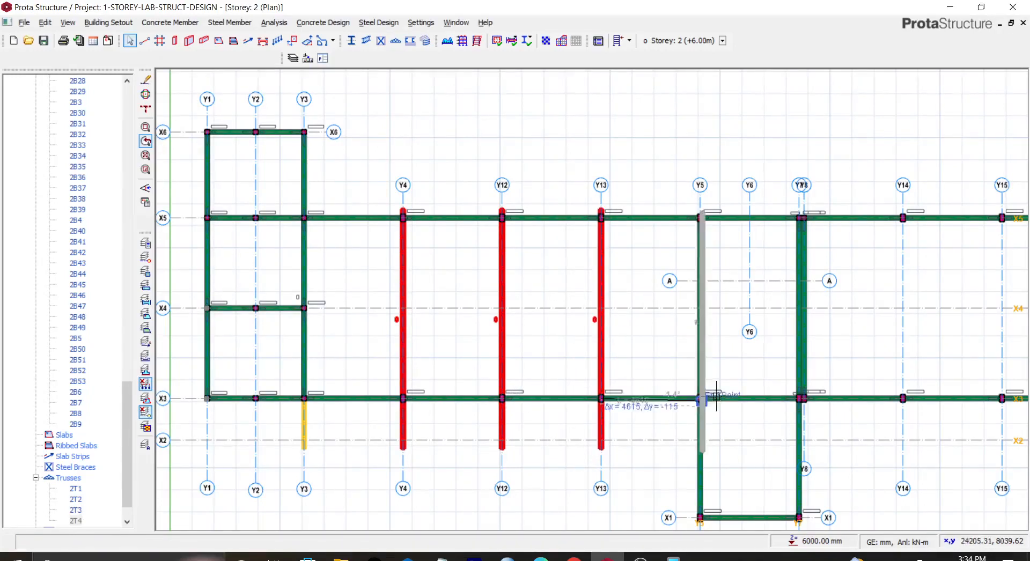
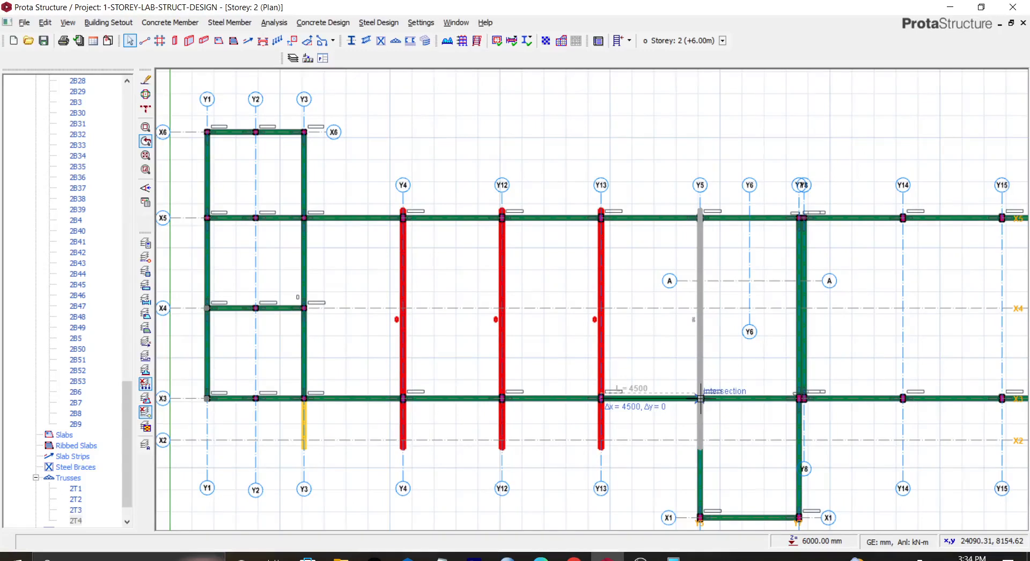
Step: Insert steel trusses along axes Y5, Y7, Y14, Y16 and Y9 between X3 and X5
left_click(700, 399)
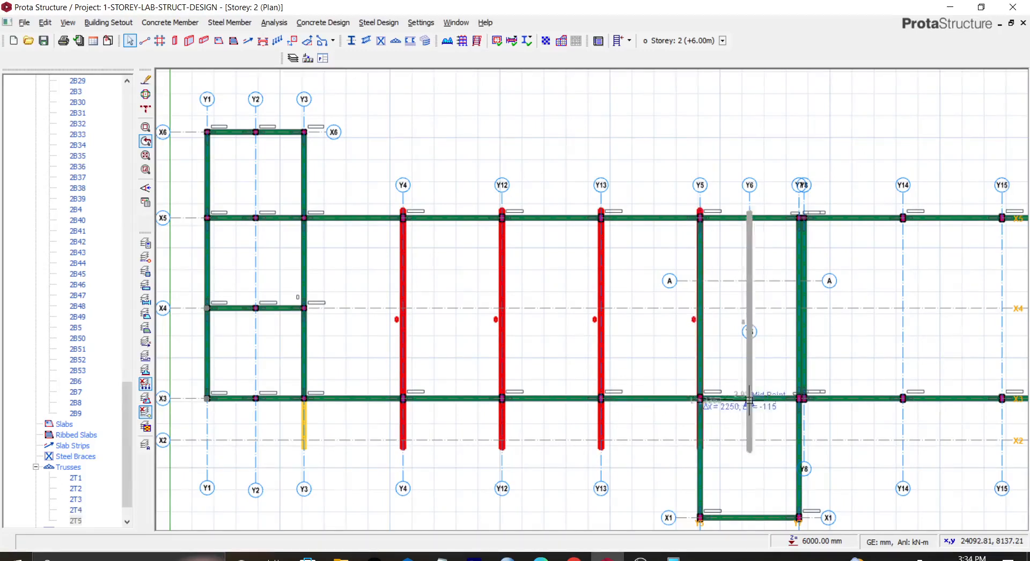
left_click(804, 398)
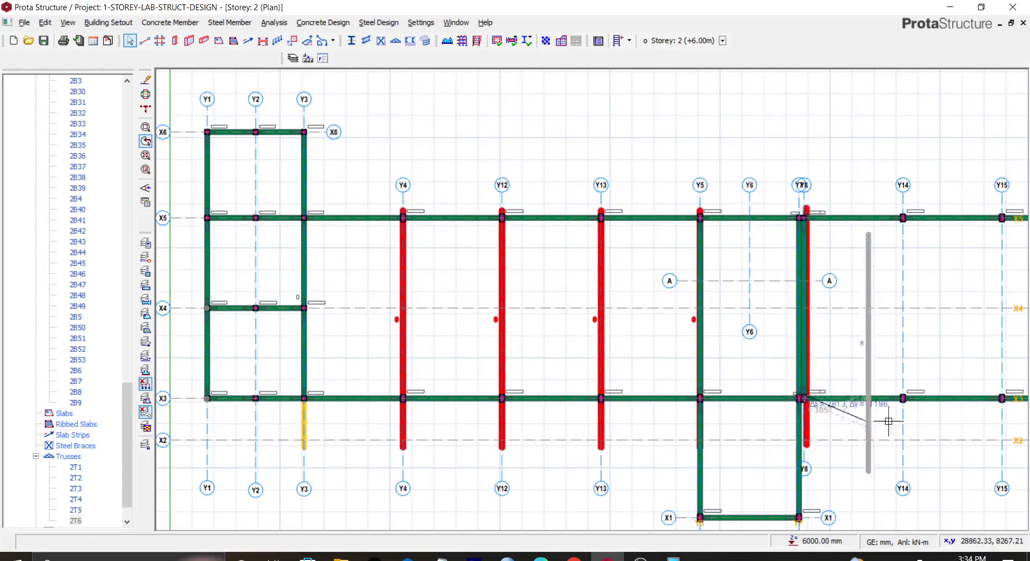
left_click(904, 398)
middle_click_drag(907, 370, 539, 340)
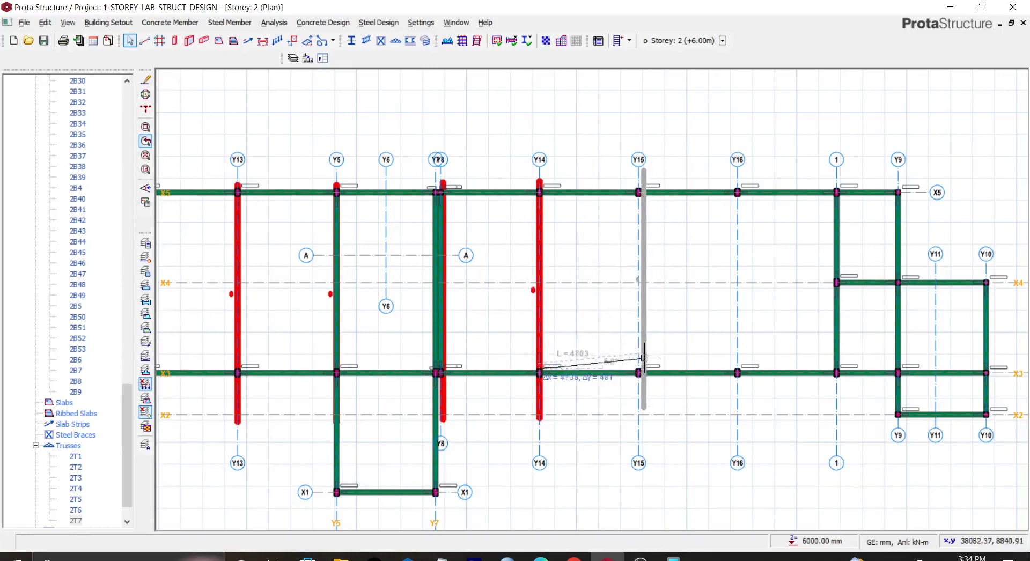
left_click(739, 370)
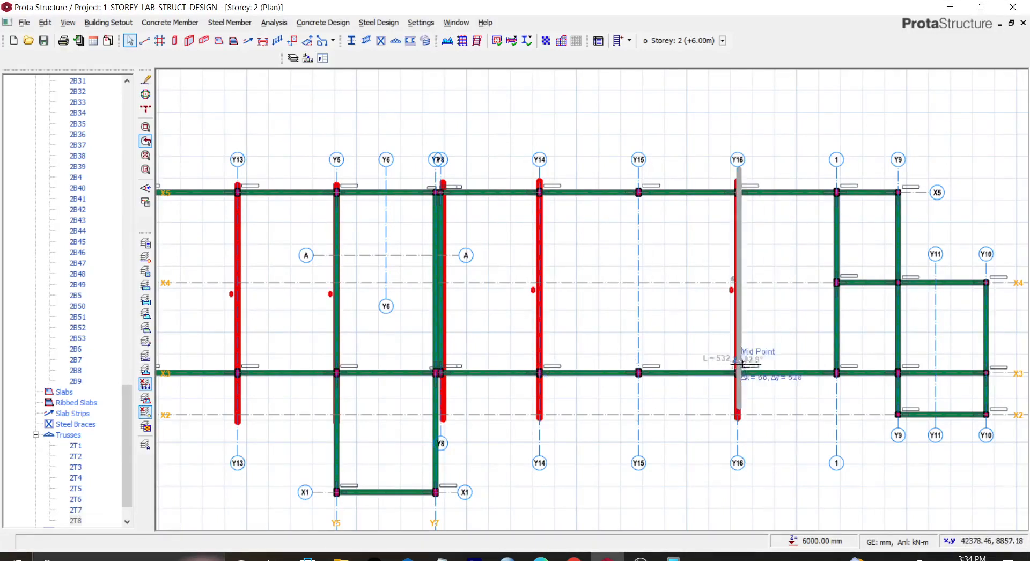
left_click(899, 369)
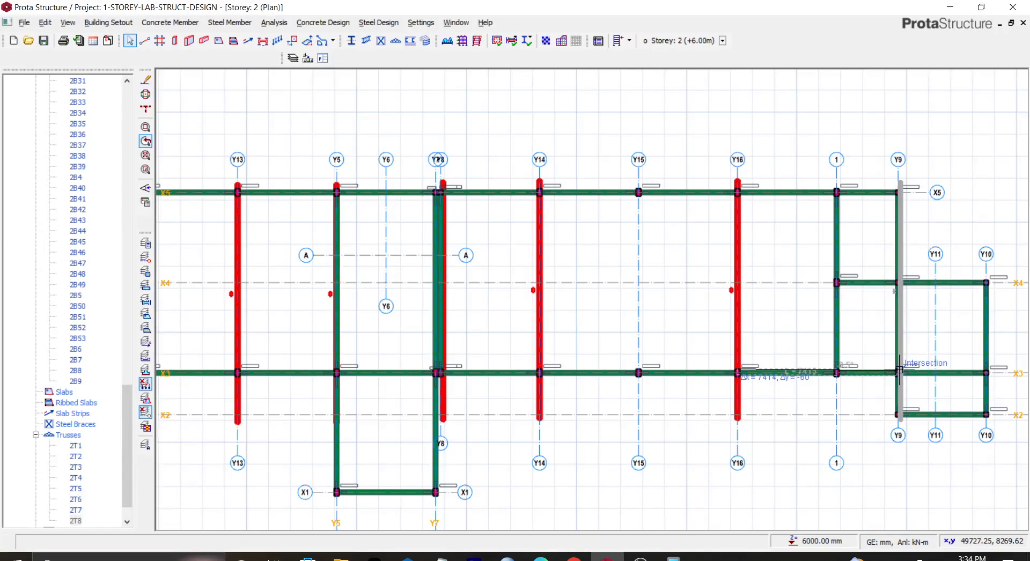
left_click(898, 373)
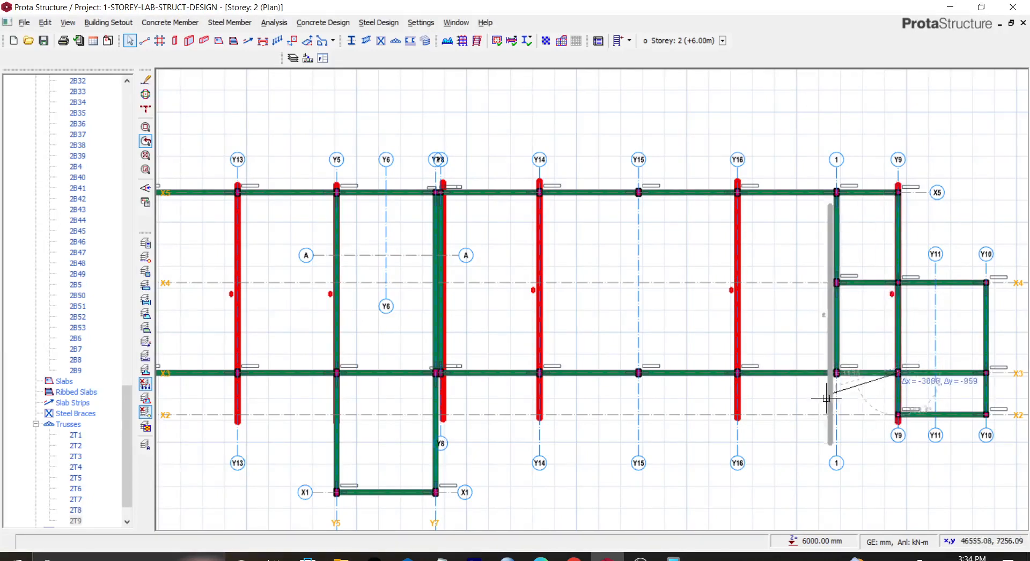
key("Escape")
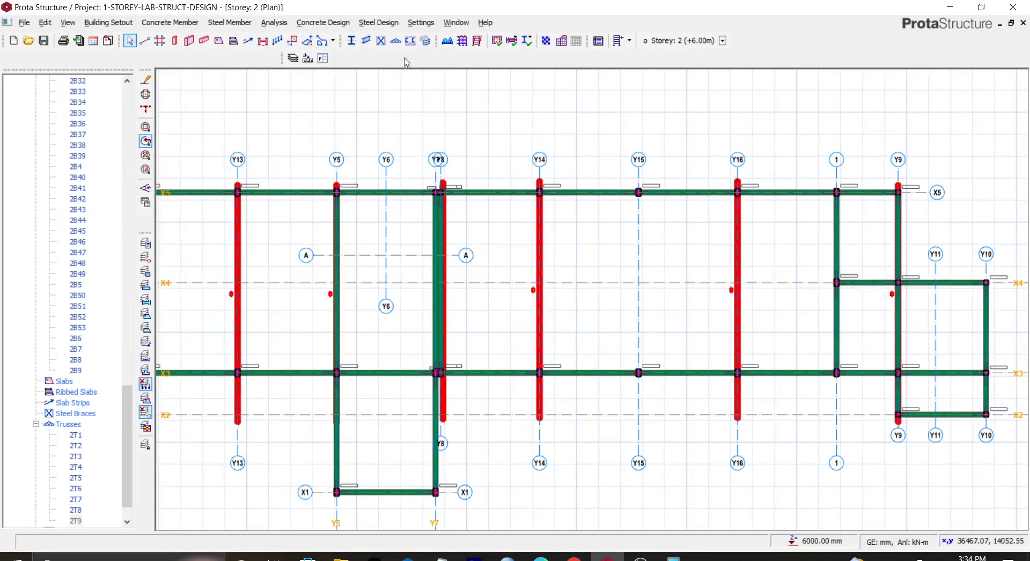
Step: Insert a steel truss along axis 1 between X3 and X5 and confirm the generator
left_click(395, 41)
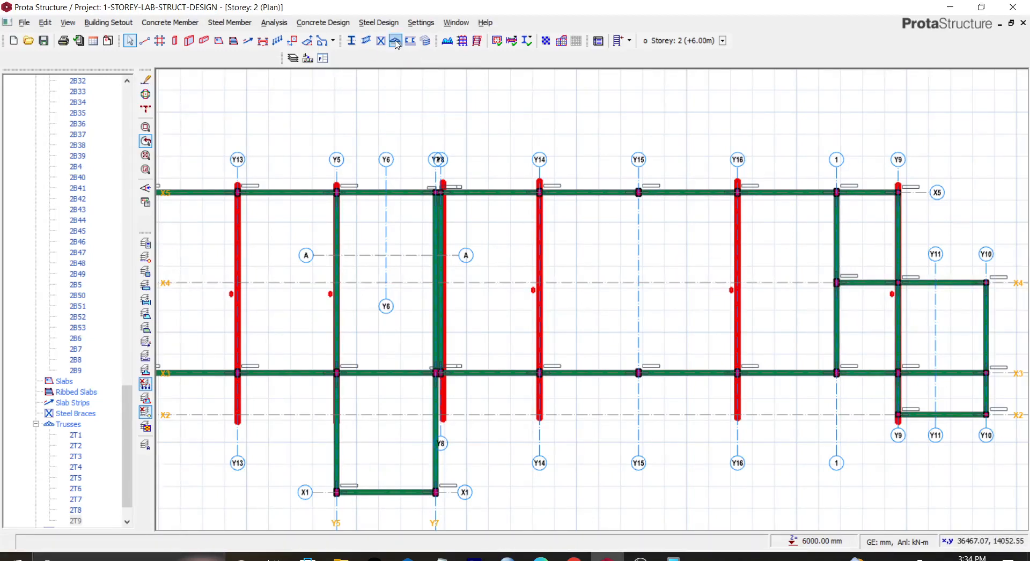
left_click(836, 373)
left_click(836, 192)
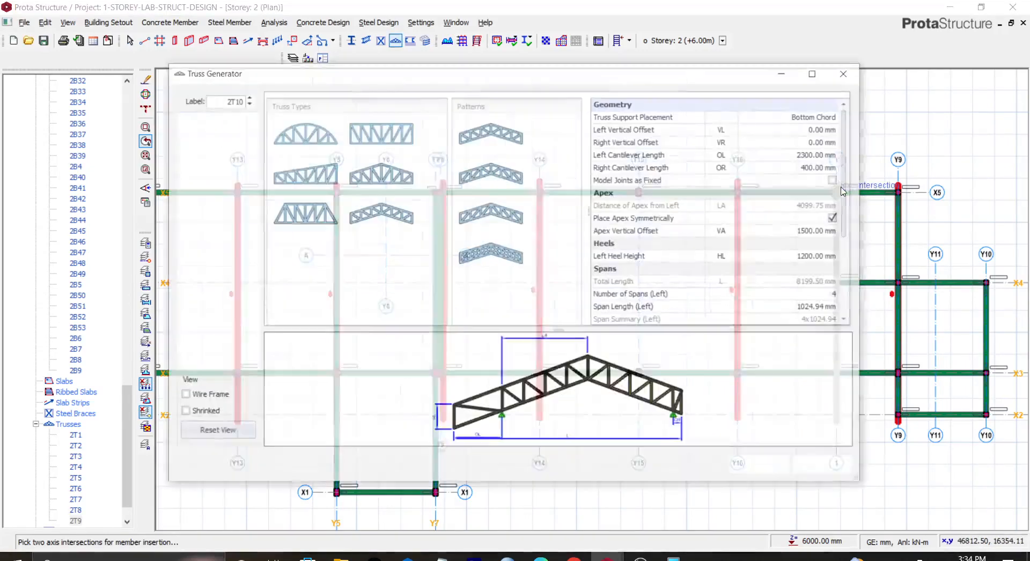
left_click(760, 466)
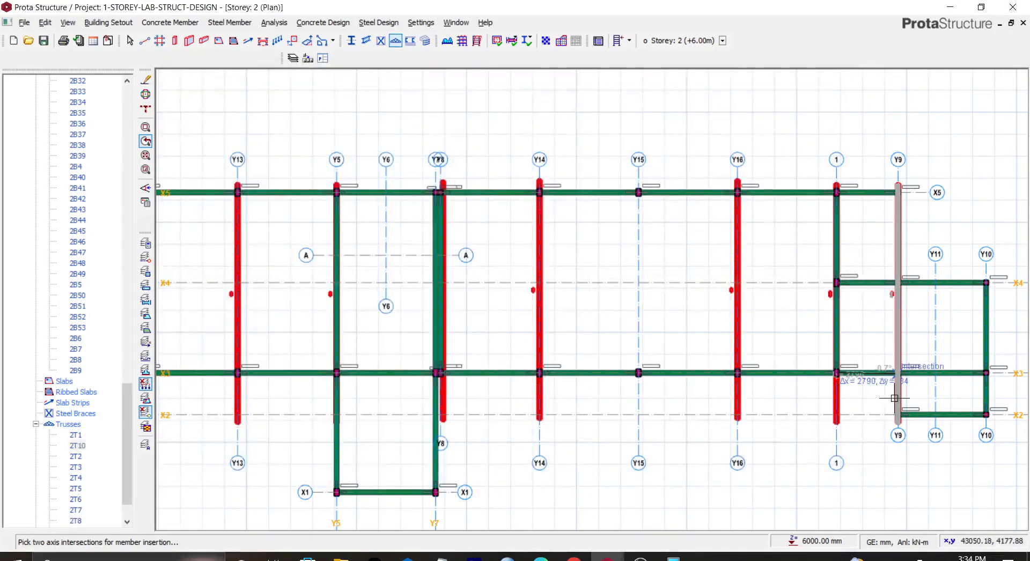
Step: Set the Y9 truss's left cantilever length to 0 mm and confirm
left_click(897, 349)
right_click(898, 348)
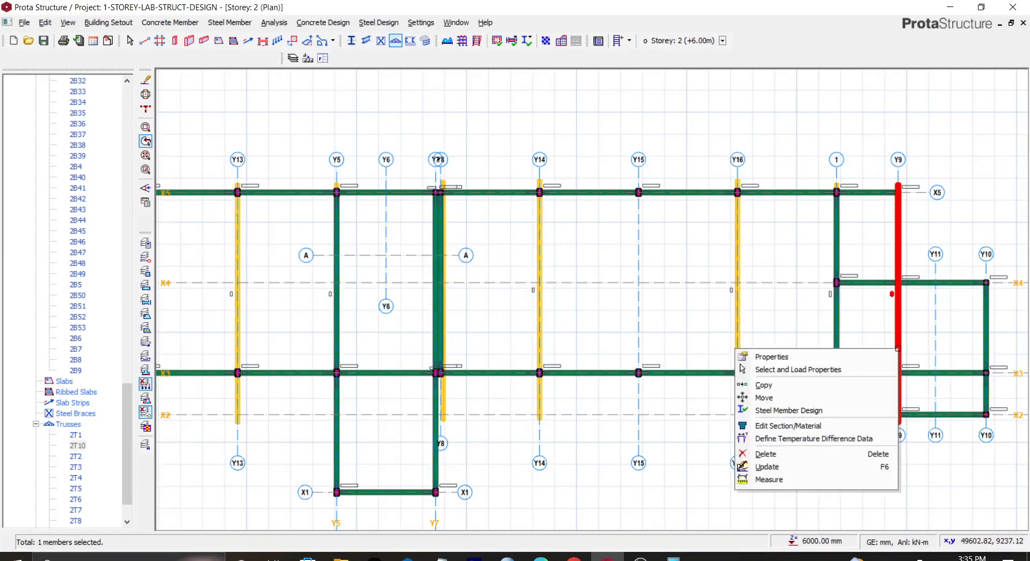
left_click(883, 356)
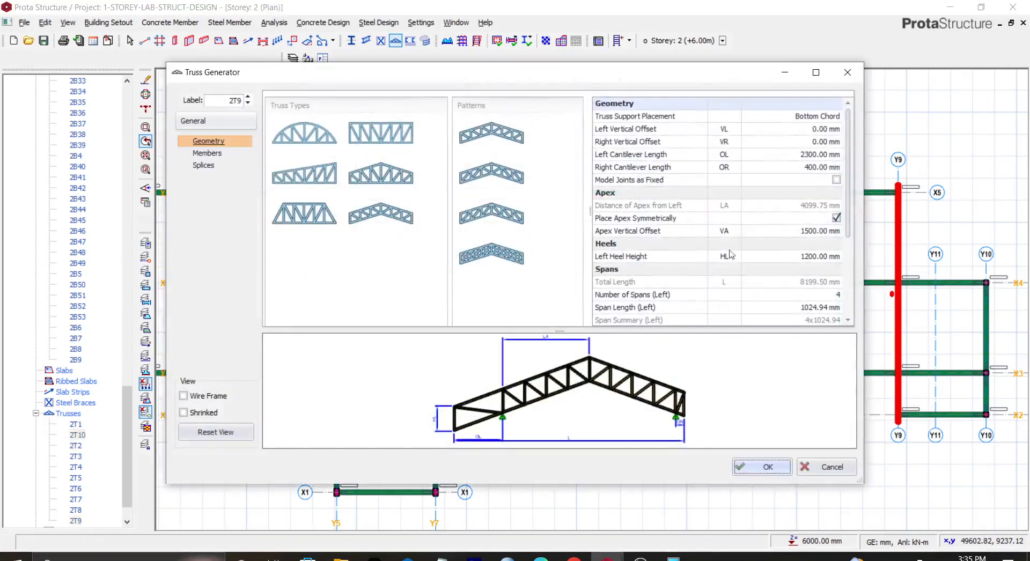
left_click(813, 155)
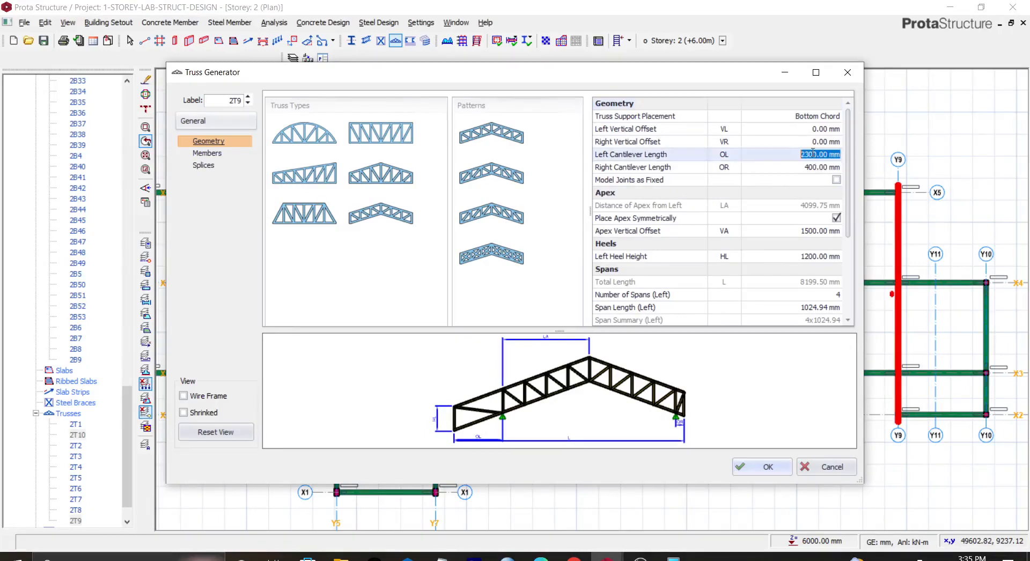
type("0")
key("Return")
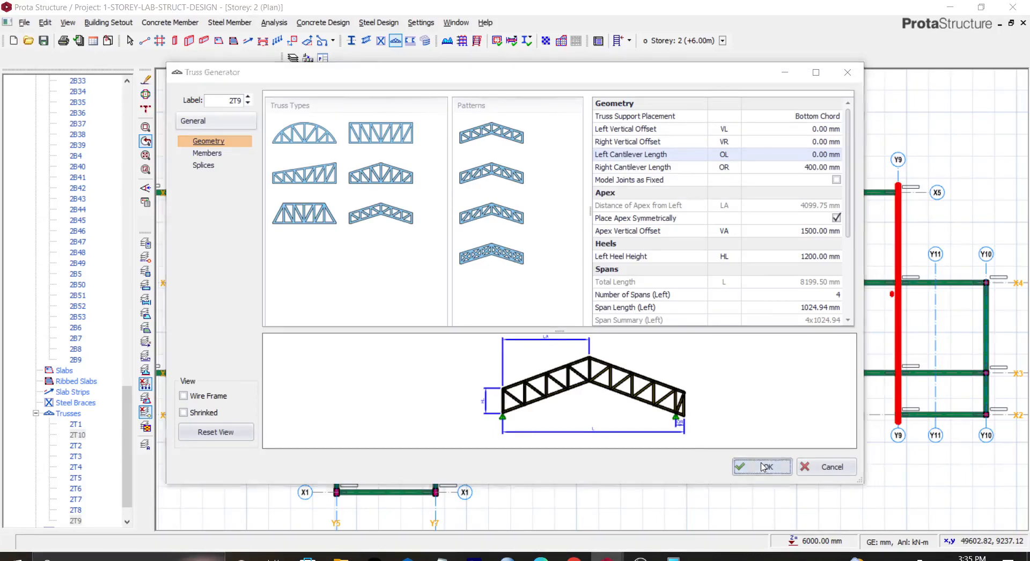
left_click(762, 467)
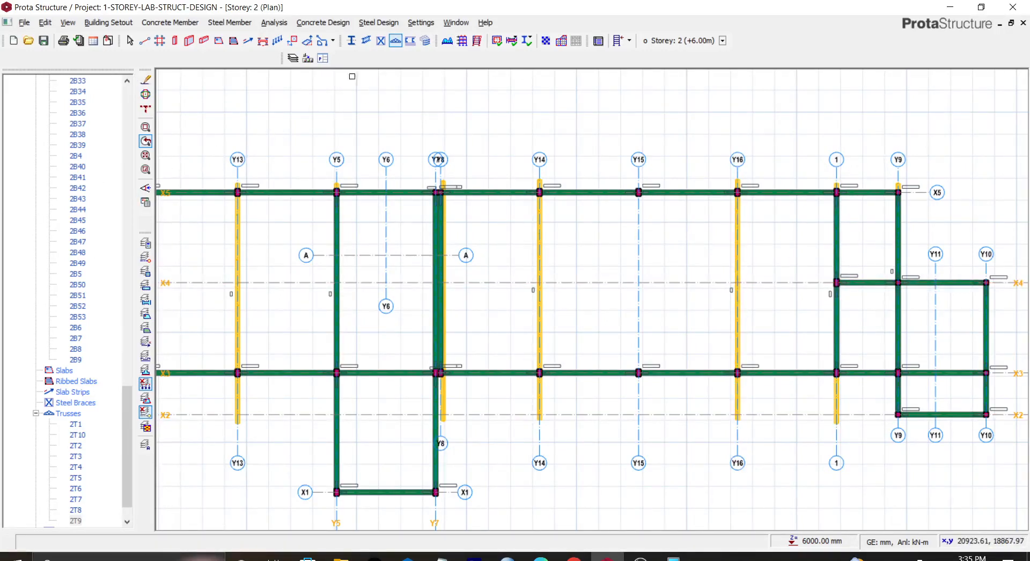
Step: Open the 3D view to inspect the roof trusses, then return to the storey 2 plan
left_click_drag(128, 440, 127, 161)
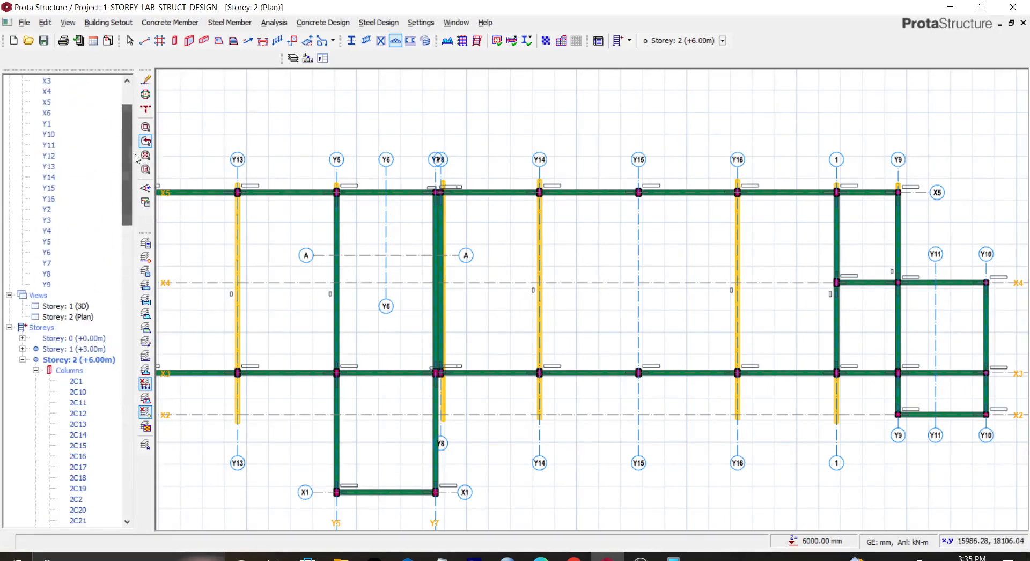
double_click(71, 307)
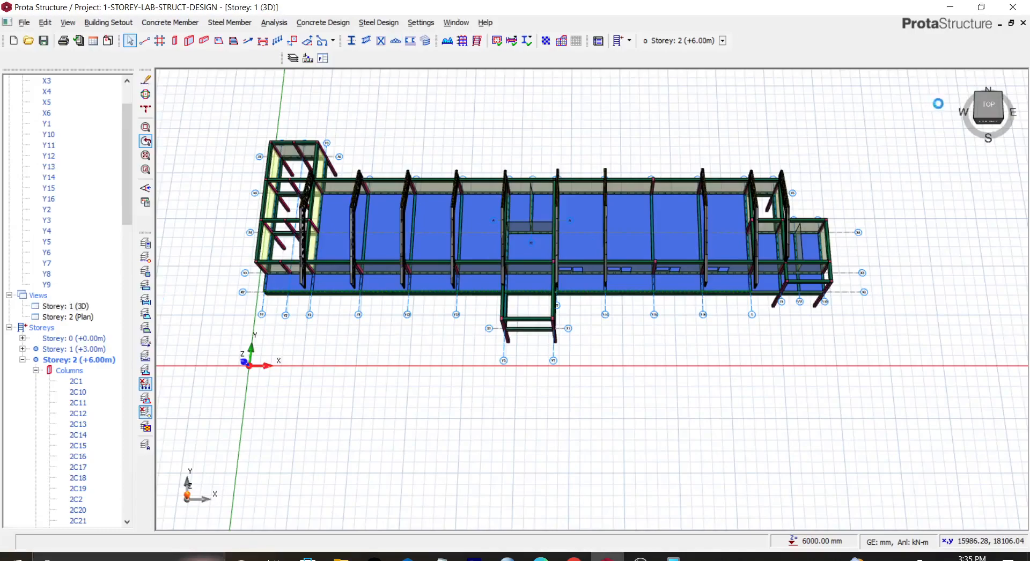
mouse_move(992, 109)
left_mouse_down()
mouse_move(964, 80)
mouse_move(974, 91)
mouse_move(986, 81)
mouse_move(993, 93)
mouse_move(992, 84)
mouse_move(996, 111)
left_mouse_up()
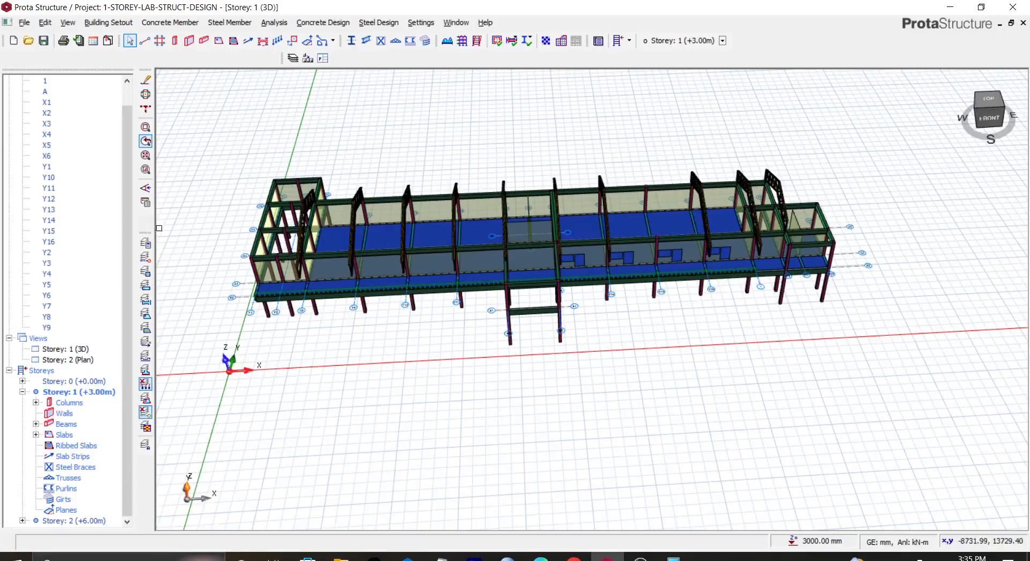
double_click(83, 362)
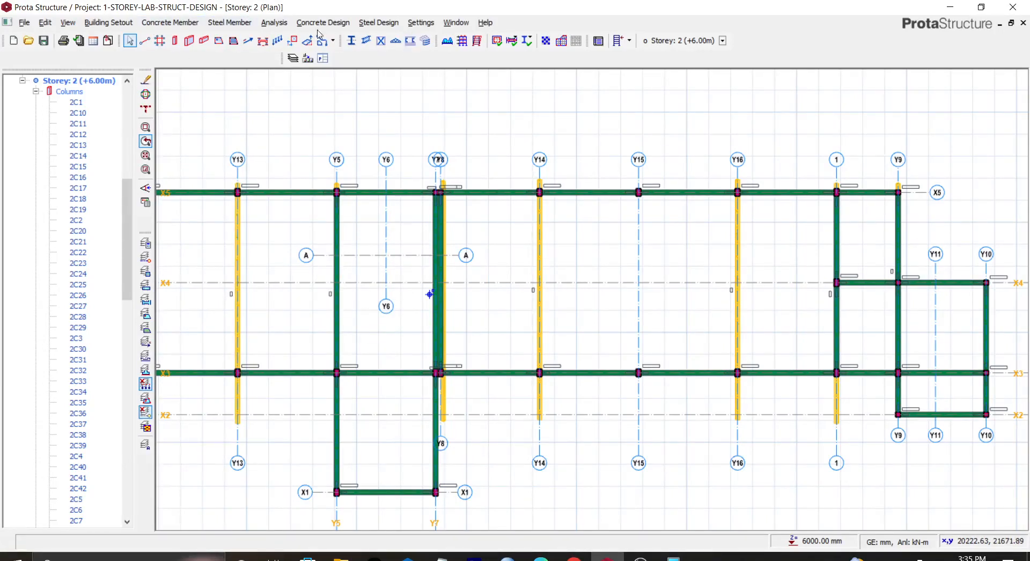
left_click(226, 22)
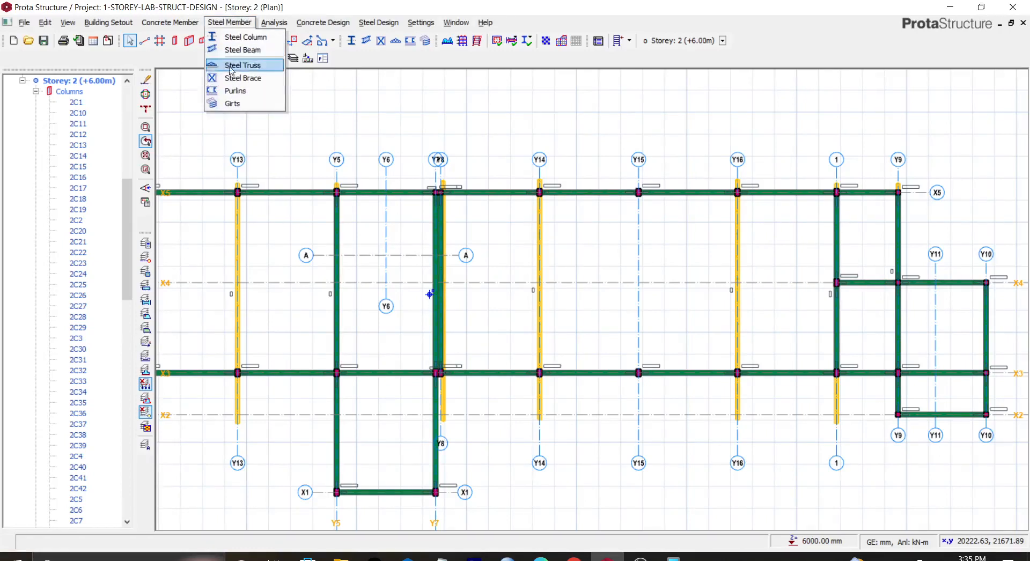
left_click(235, 92)
left_click(234, 262)
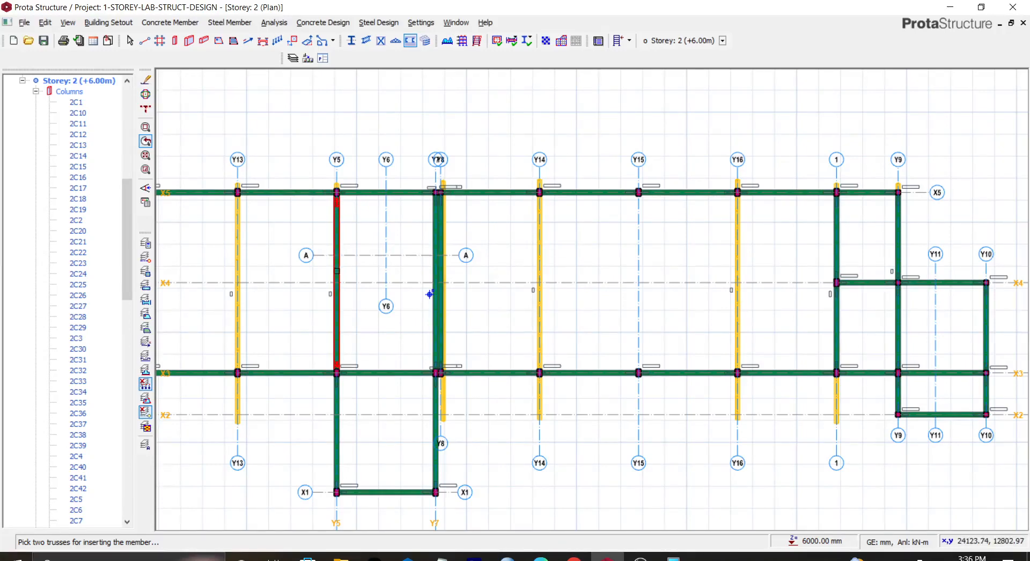
middle_click_drag(264, 256, 616, 271)
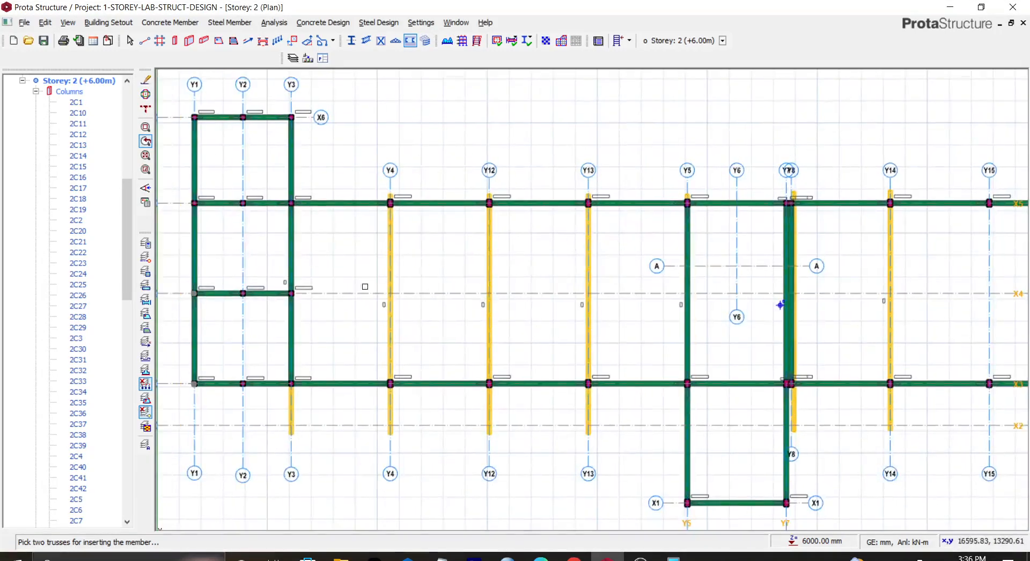
left_click(292, 419)
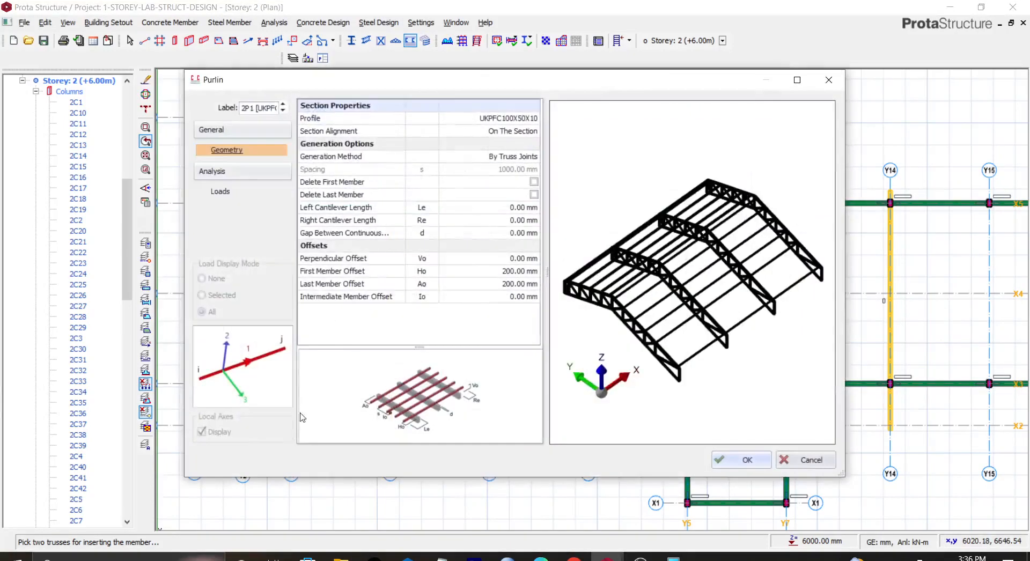
left_click(803, 460)
key("Escape")
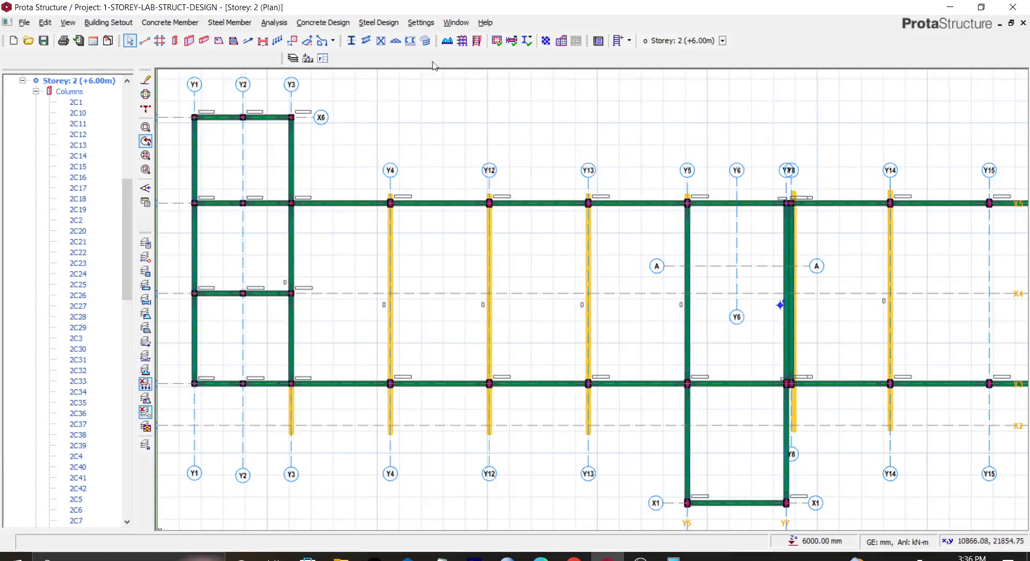
Step: Insert purlins between the Y3 and Y4 trusses with a first member offset of 70 mm
left_click(410, 40)
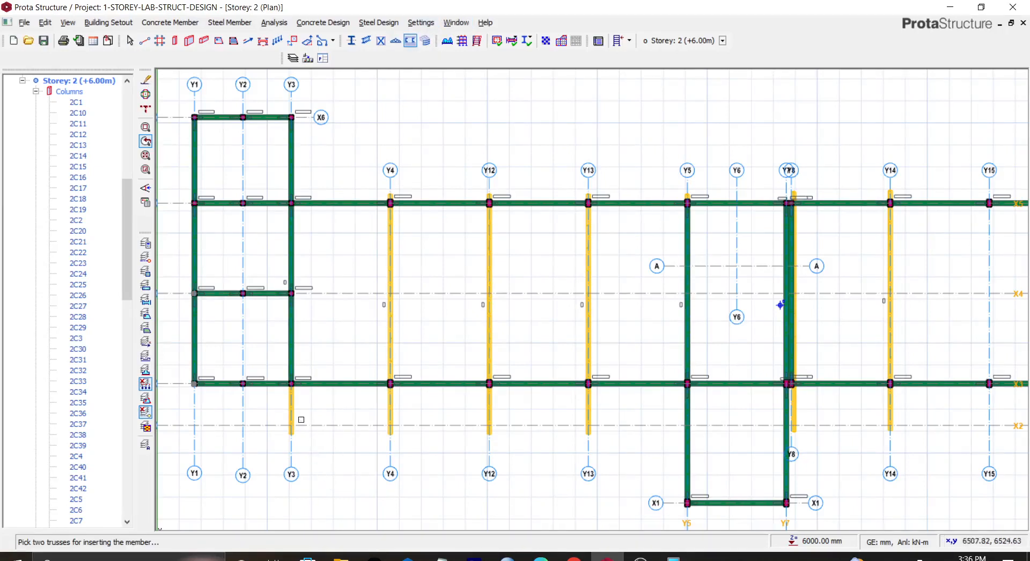
left_click(291, 418)
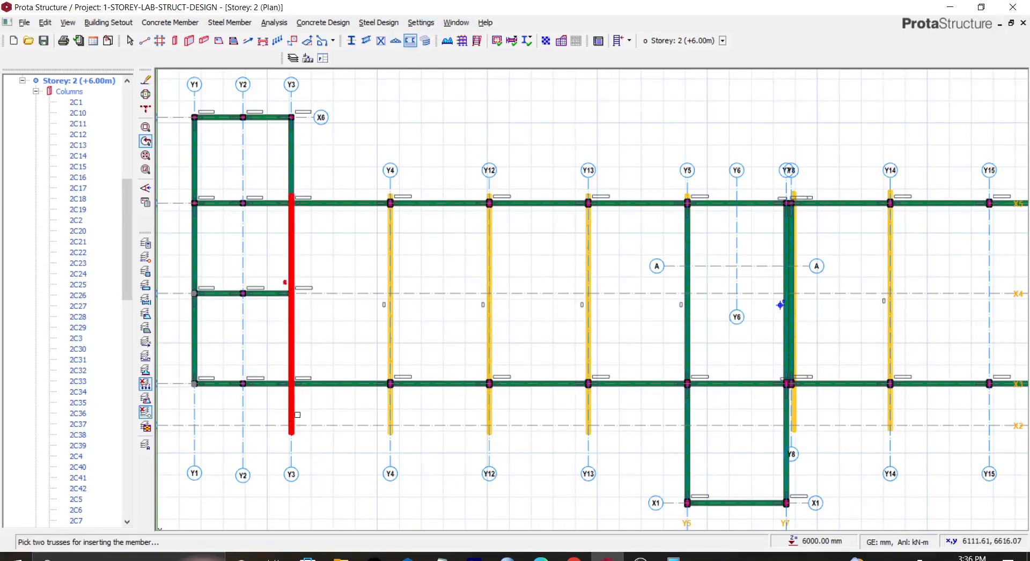
left_click(390, 416)
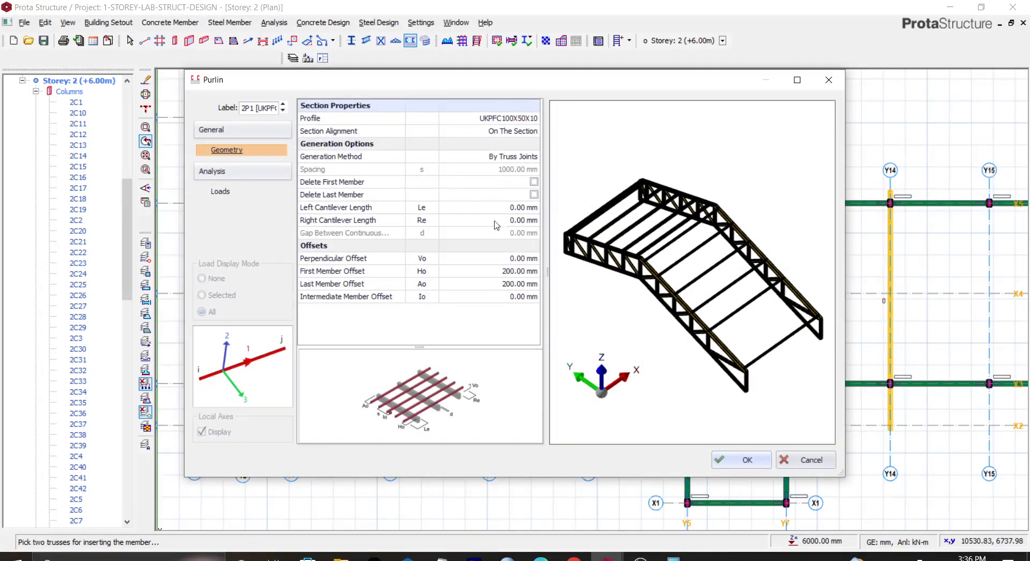
left_click(517, 273)
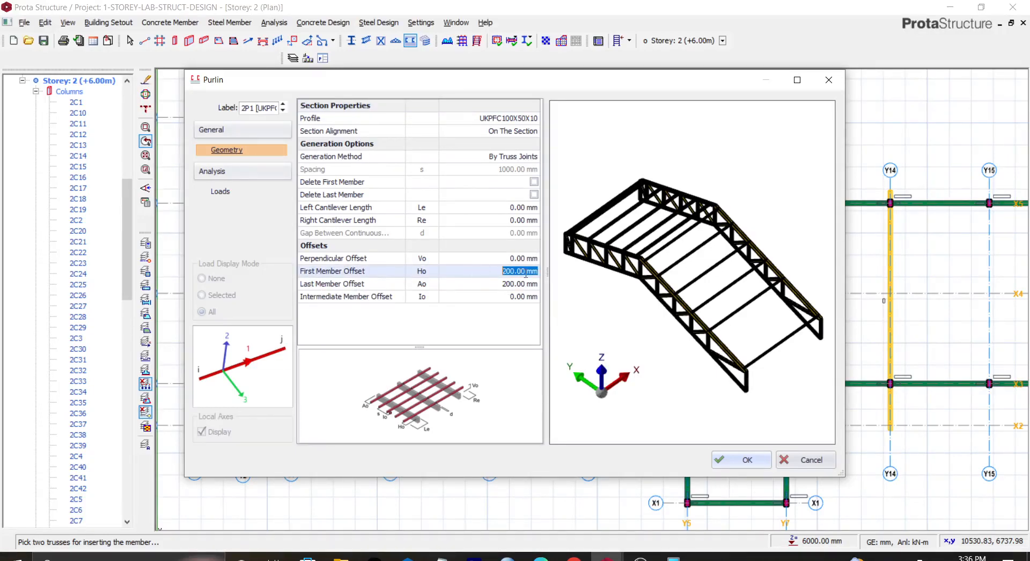
type("7")
left_click(722, 463)
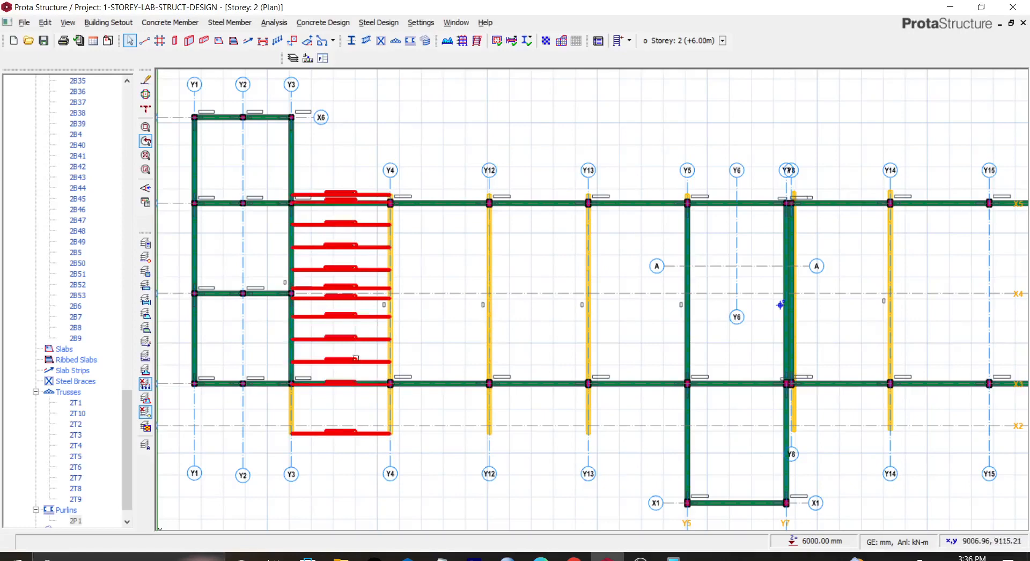
Step: Open the purlins' properties to review their geometry and loads, then close
right_click(354, 336)
left_click(390, 343)
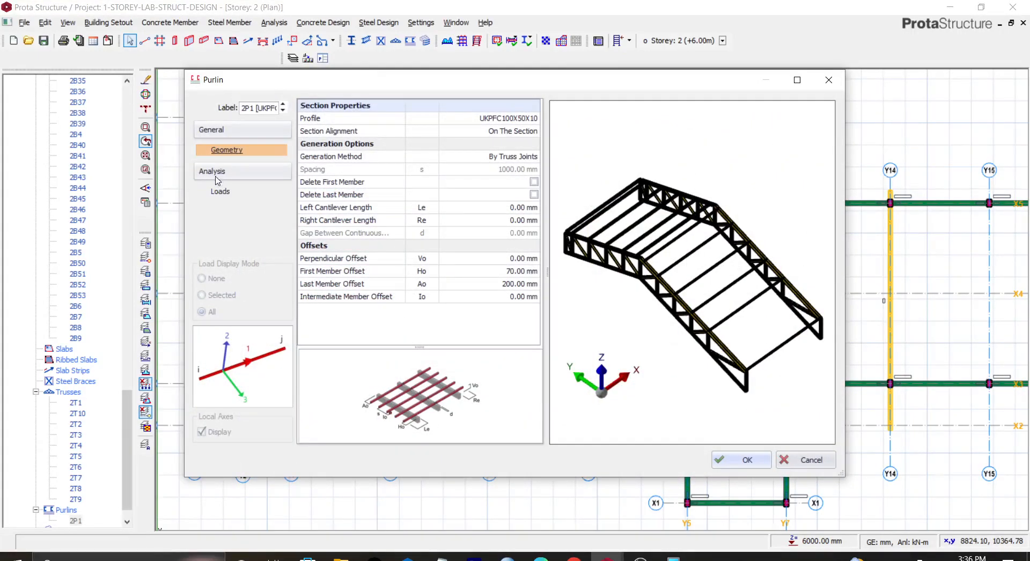
left_click(218, 193)
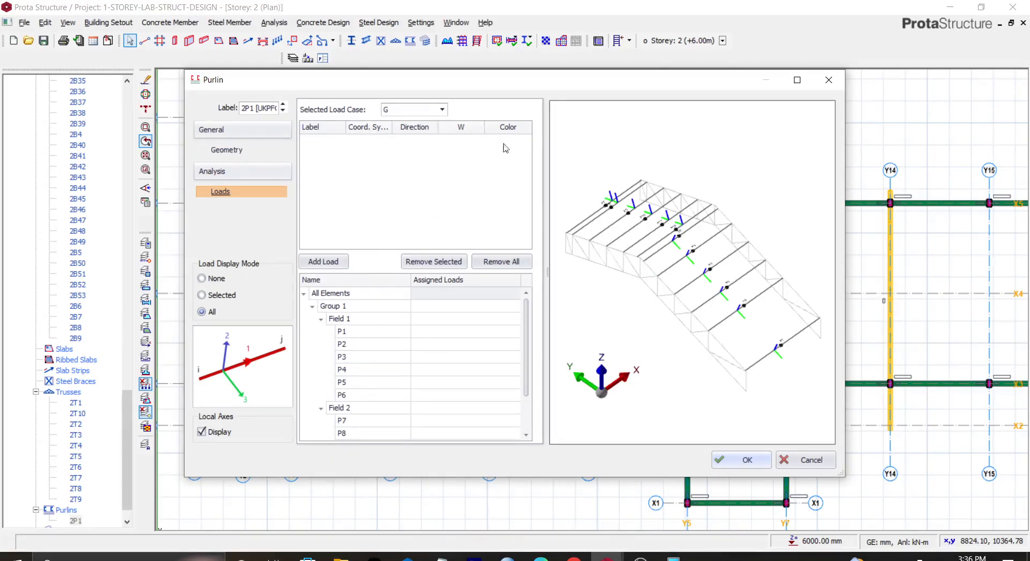
left_click(748, 460)
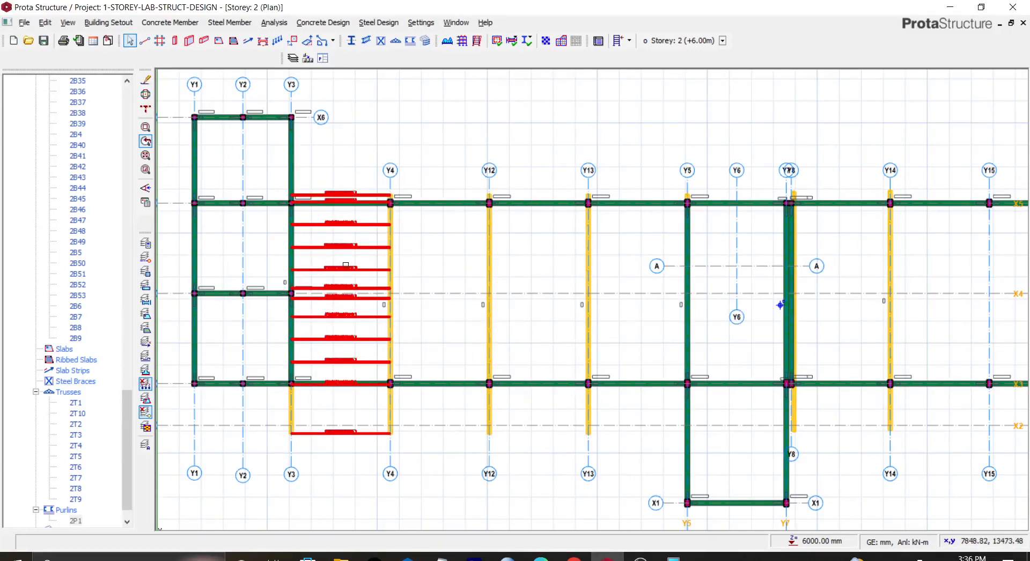
Step: Insert purlins between the Y4 and Y12 trusses, accepting the default purlin settings
right_click(420, 123)
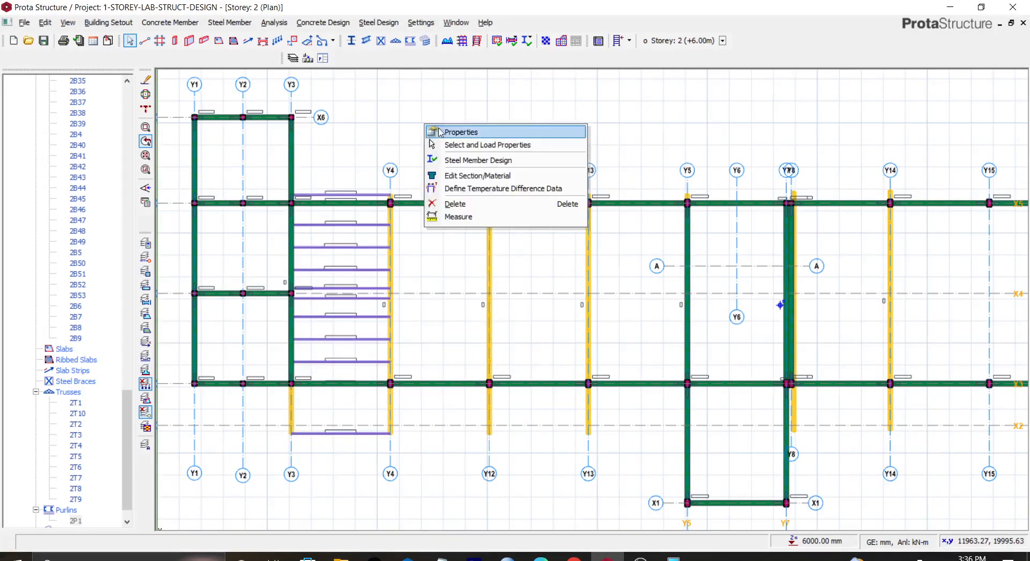
left_click(369, 185)
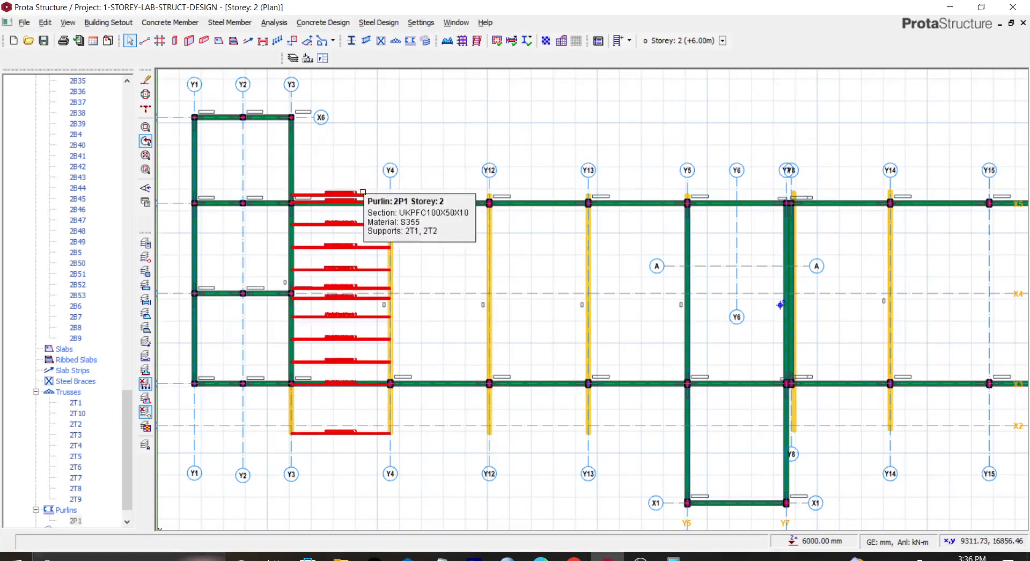
left_click(362, 192)
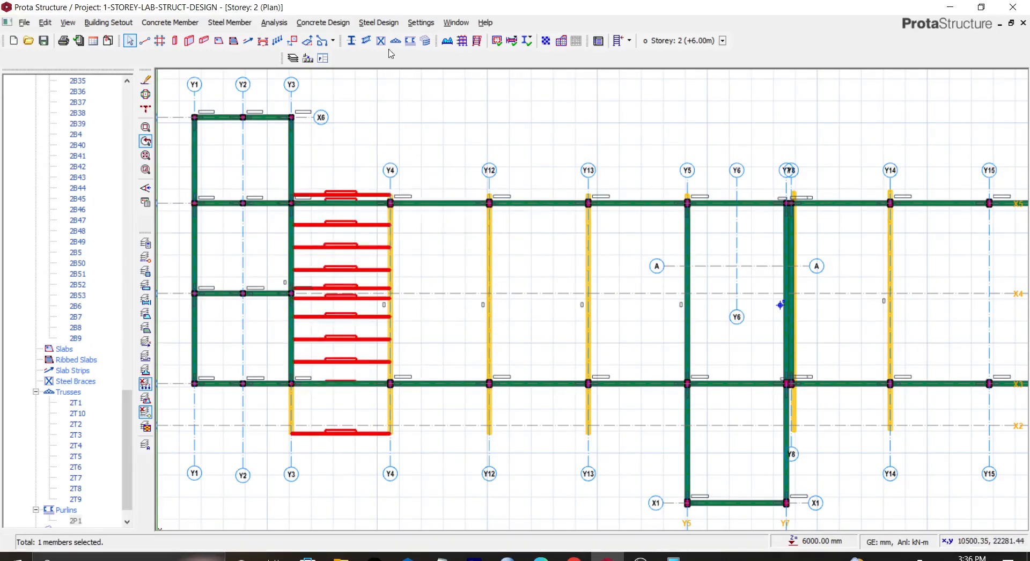
left_click(410, 41)
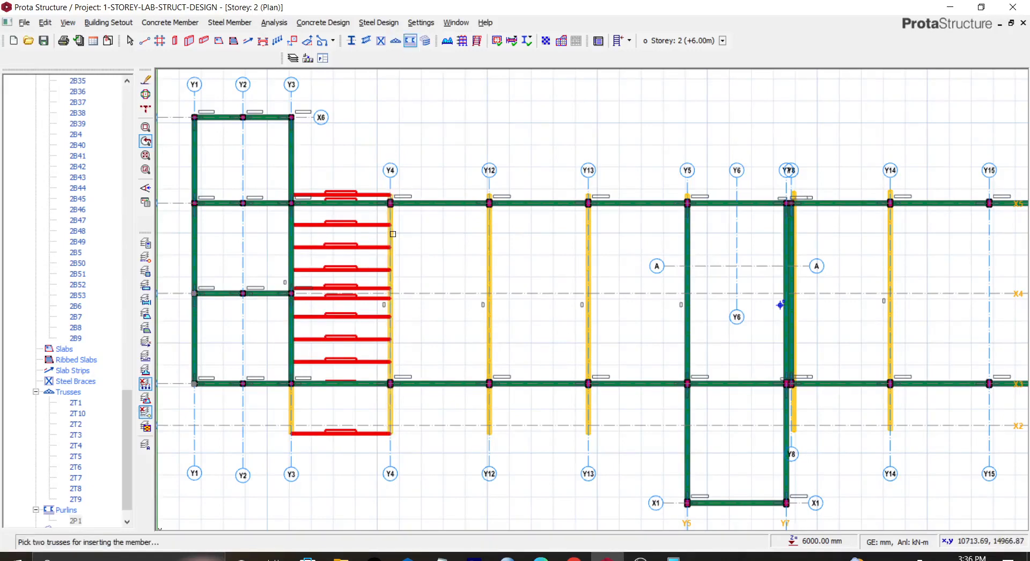
left_click(393, 234)
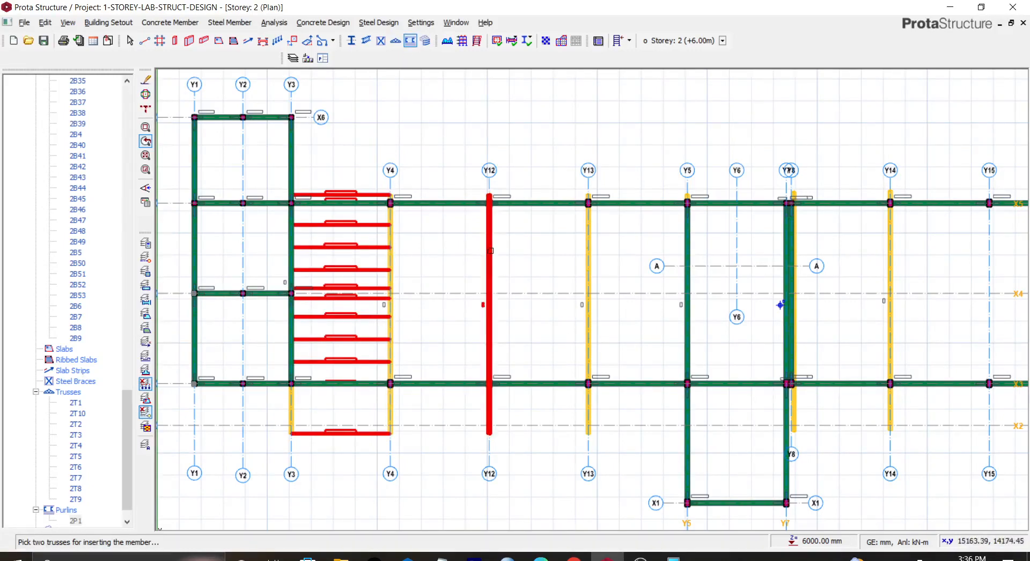
left_click(489, 252)
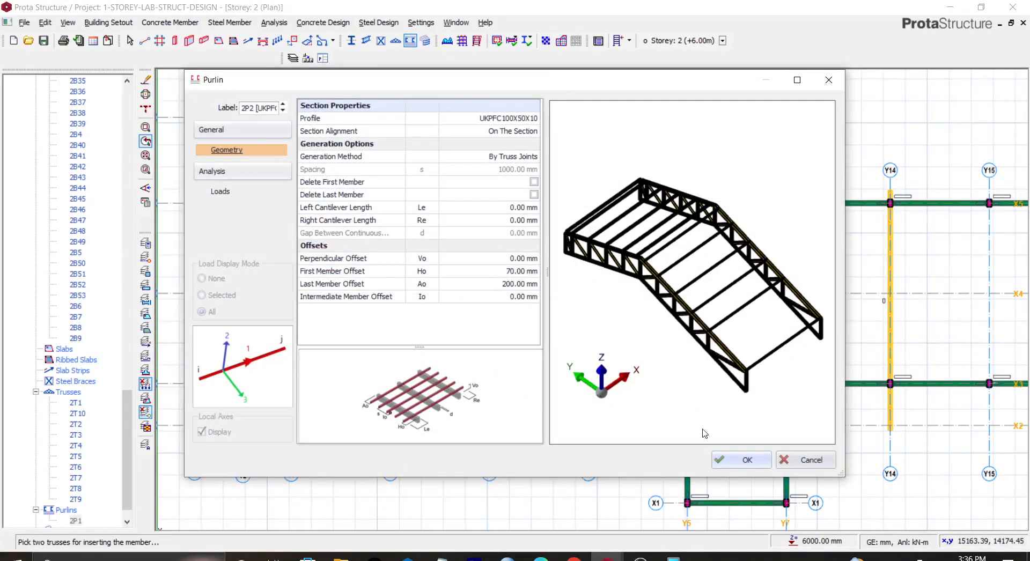
left_click(724, 461)
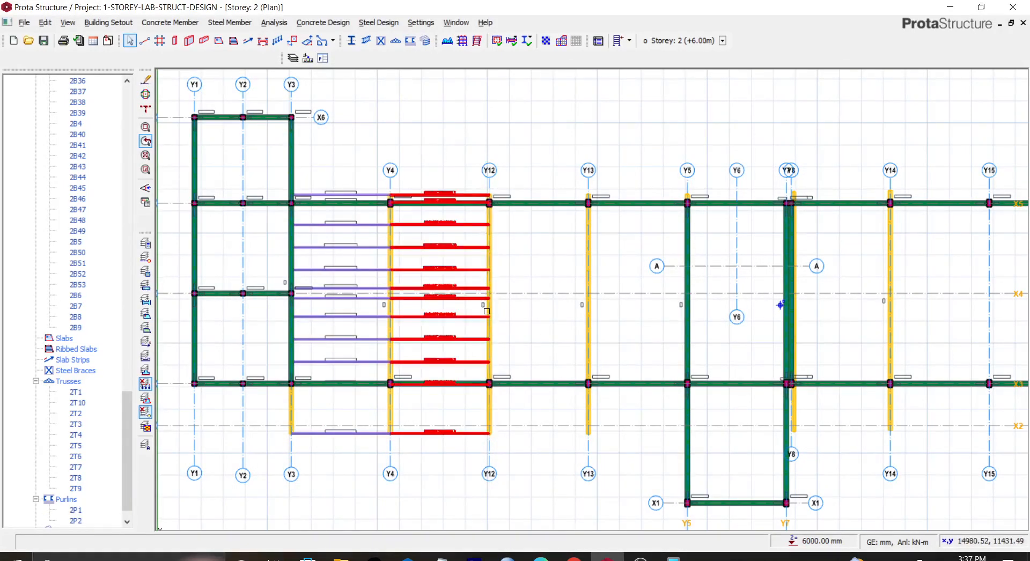
left_click(490, 311)
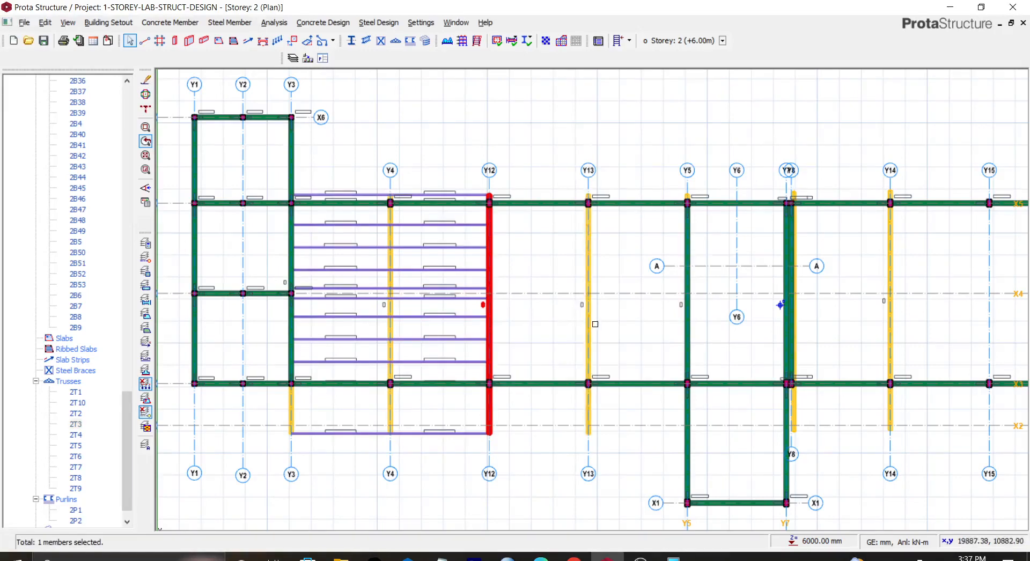
left_click(588, 322)
right_click(588, 324)
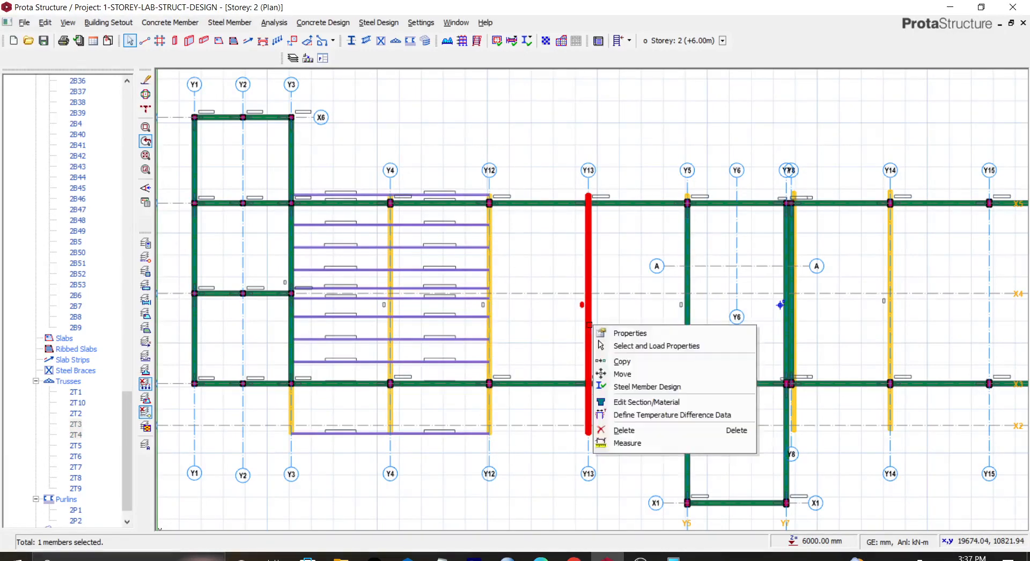
key("Escape")
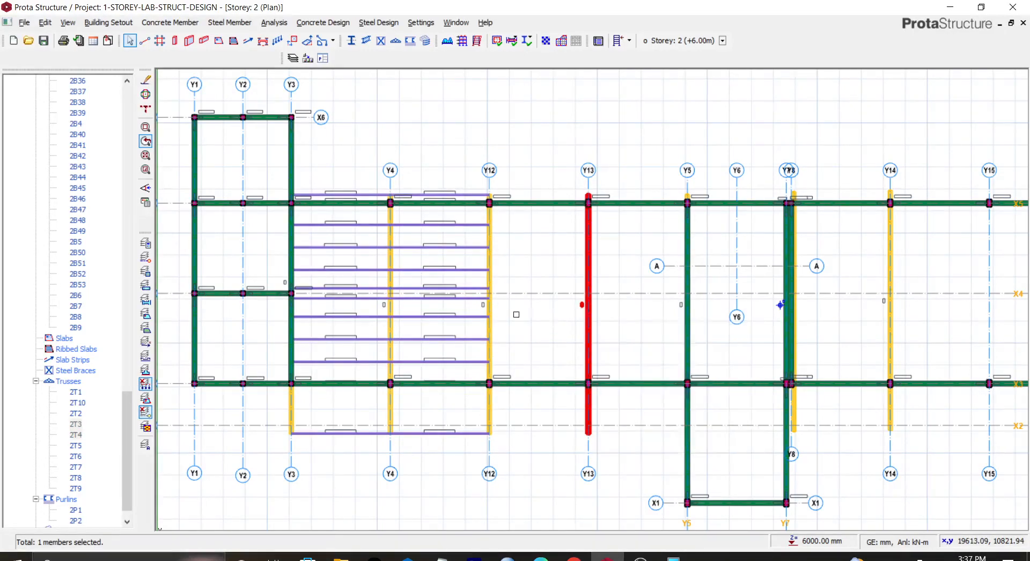
left_click(488, 311)
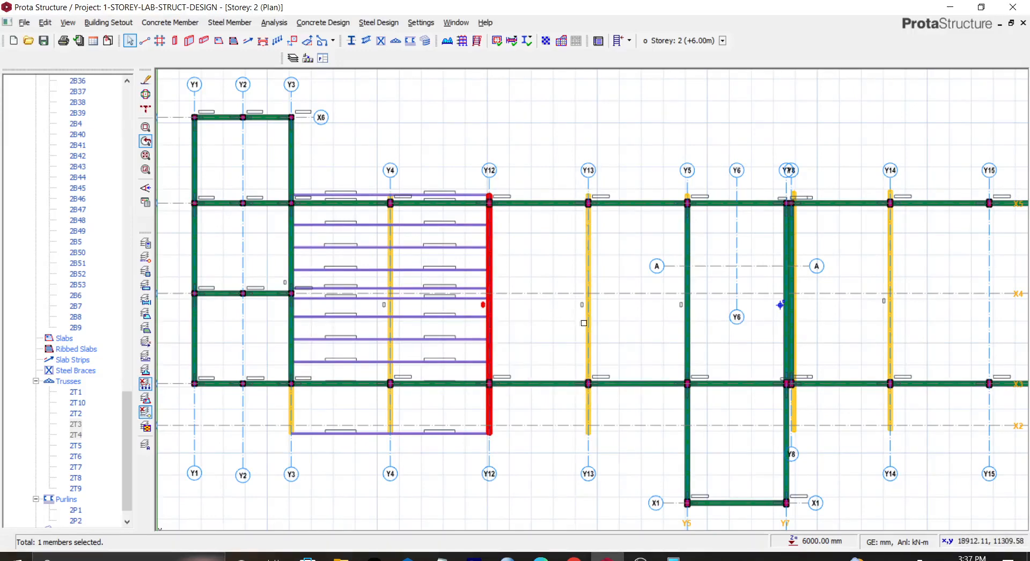
left_click(589, 327)
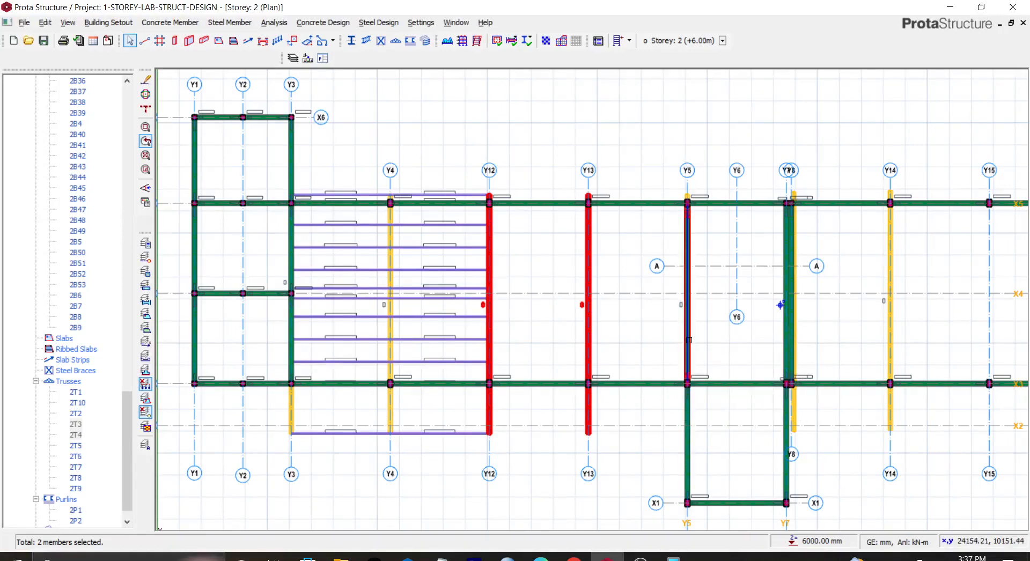
left_click(687, 339)
left_click(490, 327)
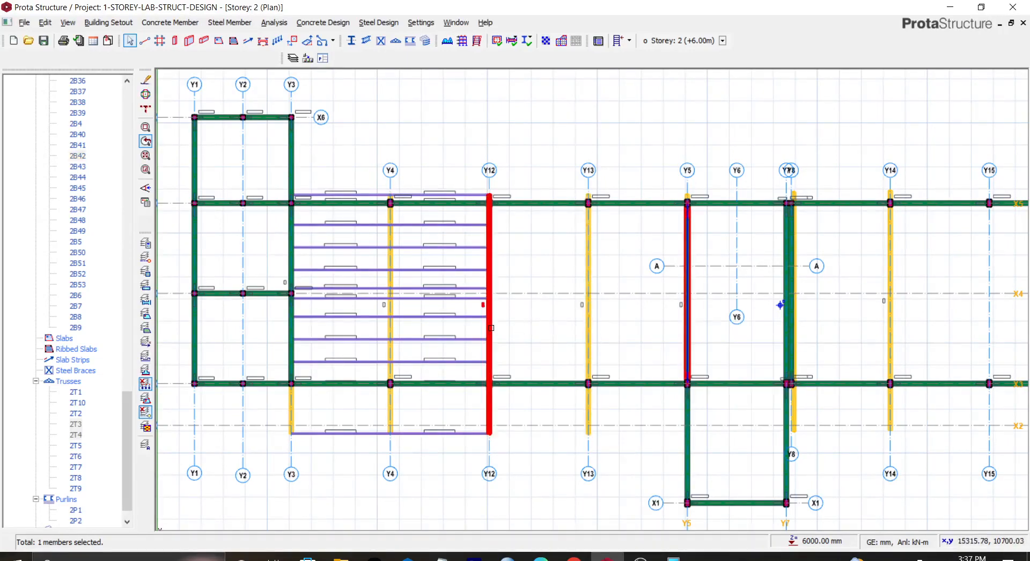
left_click(589, 313)
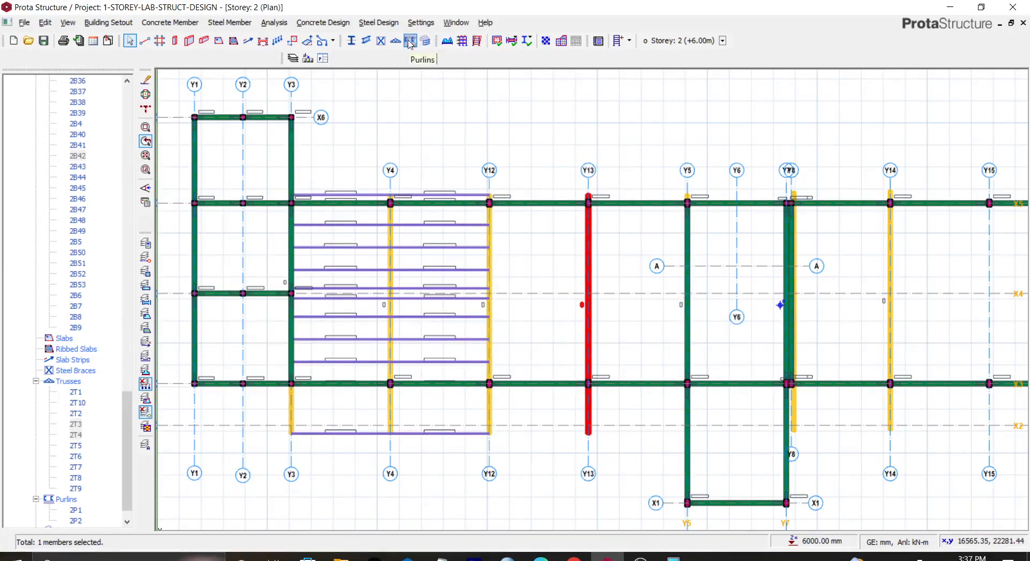
left_click(493, 315)
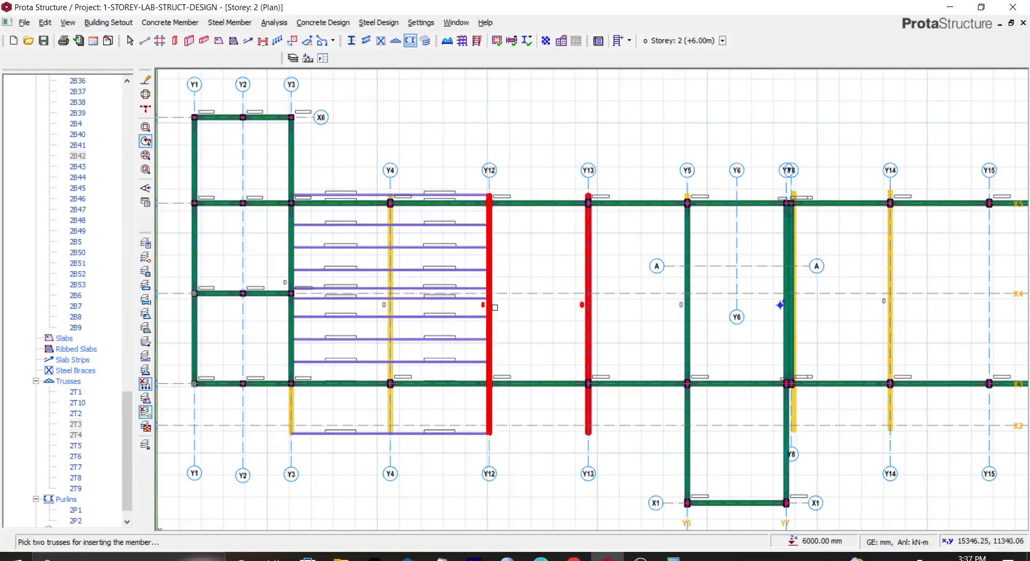
left_click(591, 313)
key("Escape")
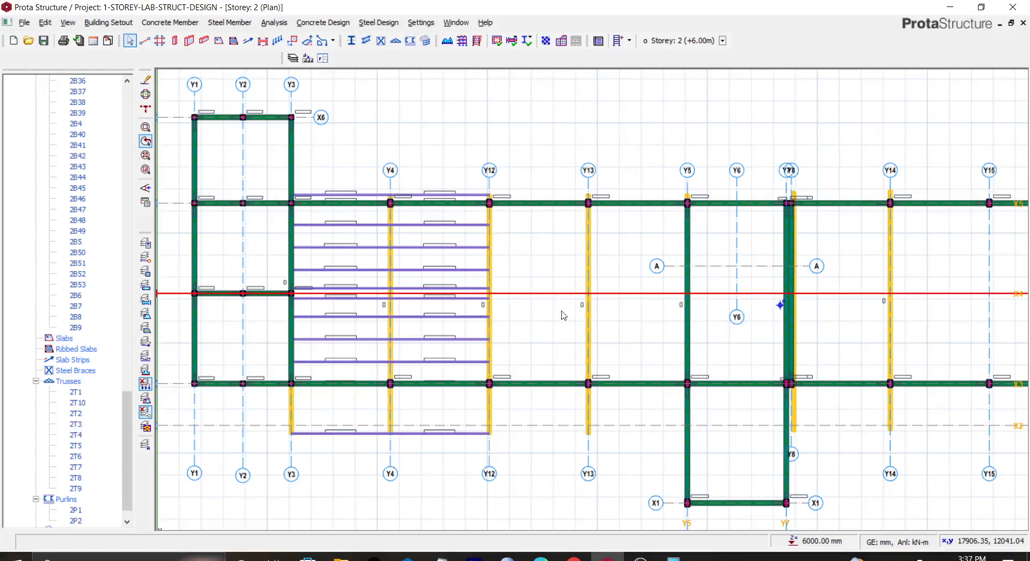
Step: Insert purlins between the Y12 and Y13 trusses with the same purlin settings
left_click(412, 42)
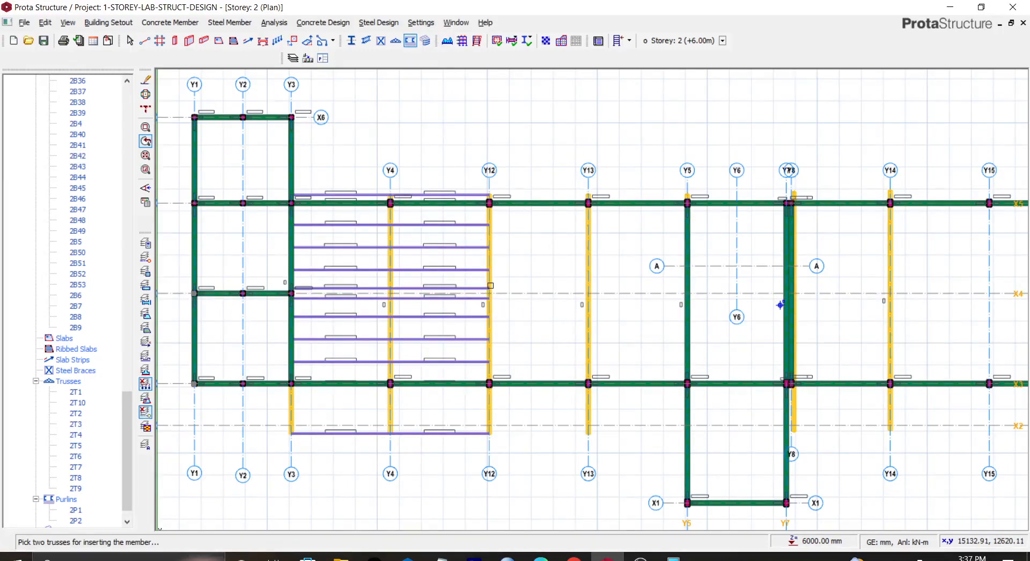
left_click(494, 269)
left_click(588, 289)
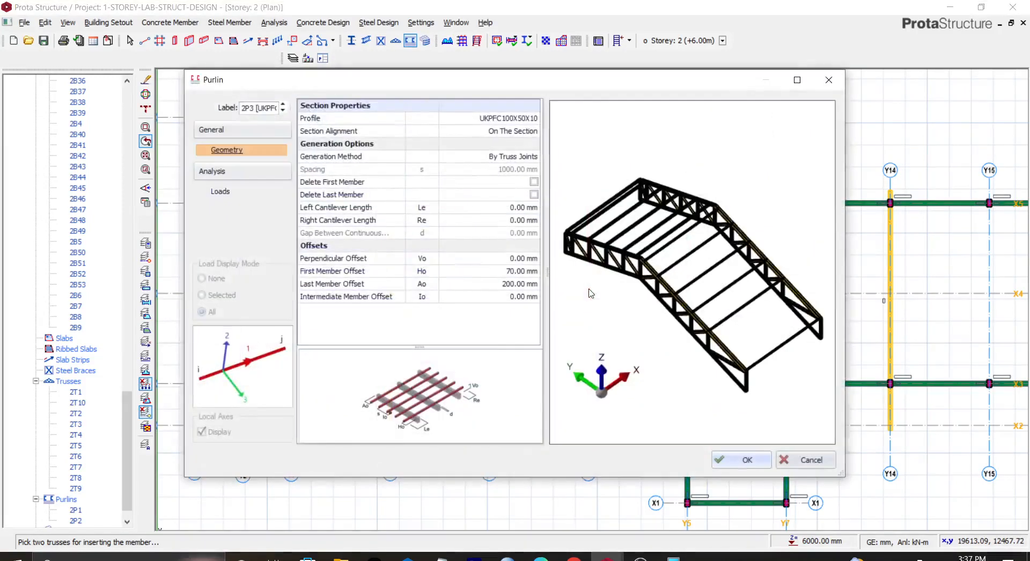
left_click(740, 460)
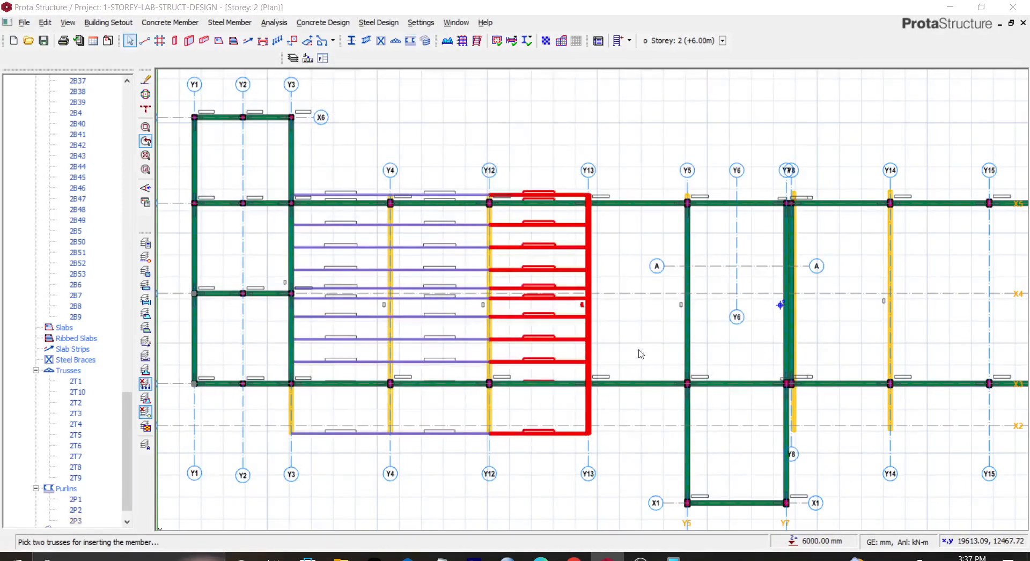
Step: Insert purlins between the Y13 truss and the Y7 truss
left_click(621, 347)
left_click(413, 44)
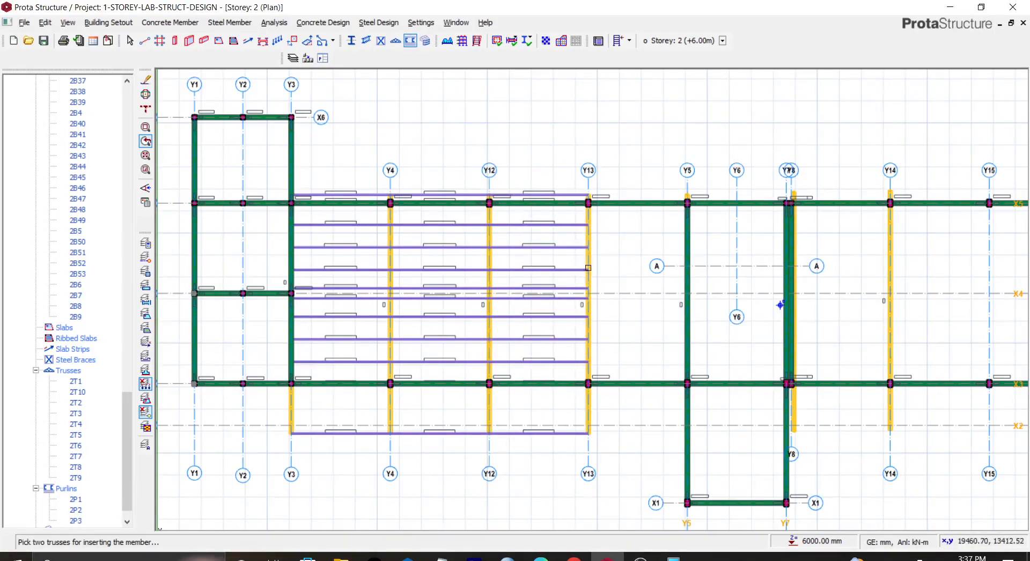
left_click(592, 271)
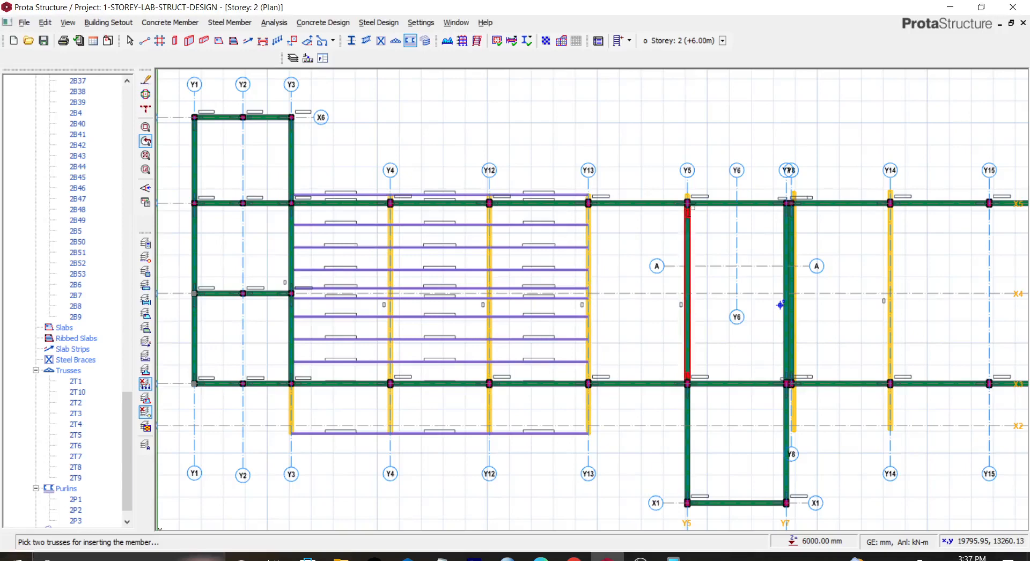
left_click(787, 301)
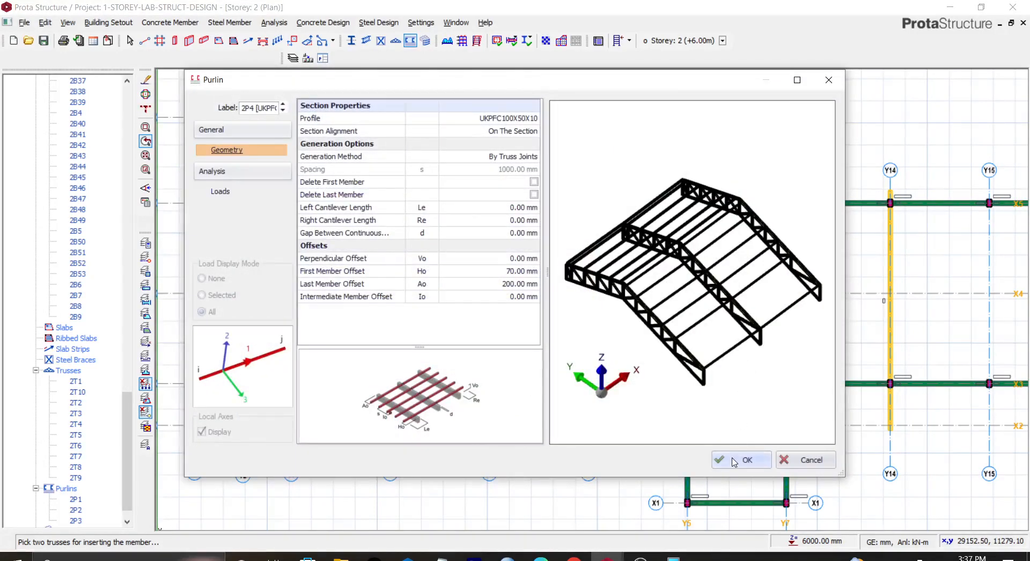
left_click(733, 460)
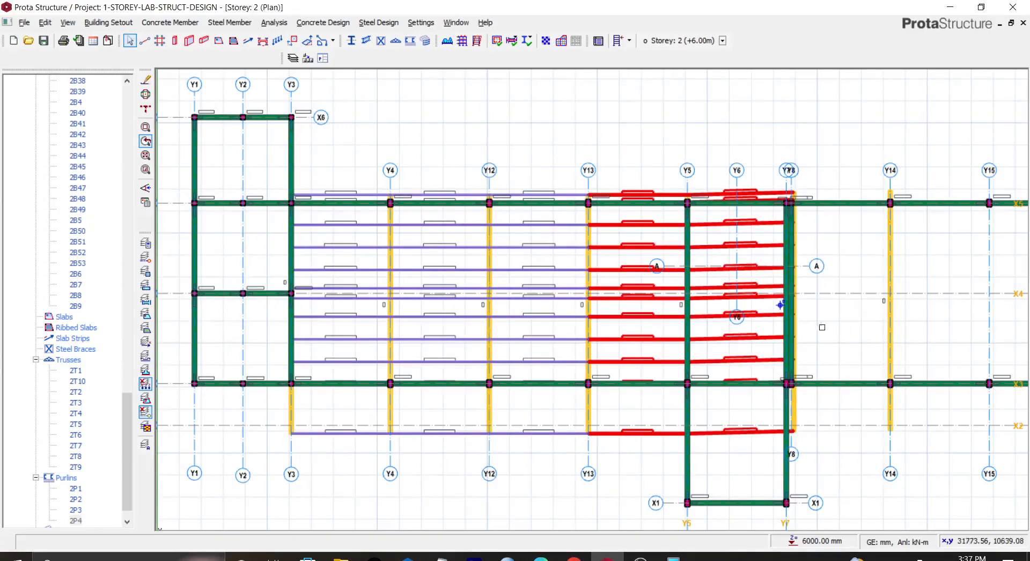
Step: Insert purlins from the Y7 truss to the truss on axis 1
middle_click_drag(838, 327, 594, 343)
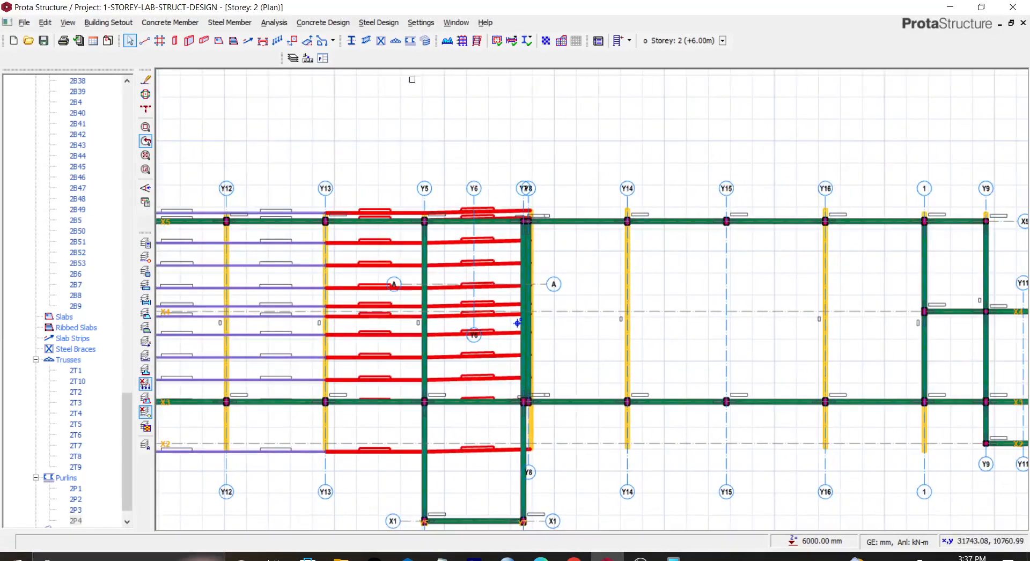
left_click(410, 40)
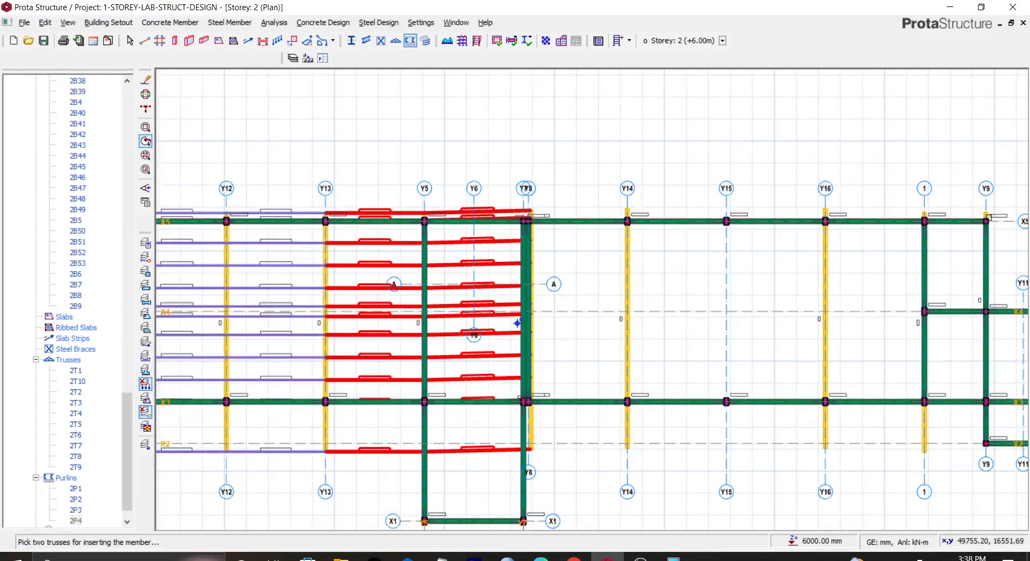
left_click(930, 438)
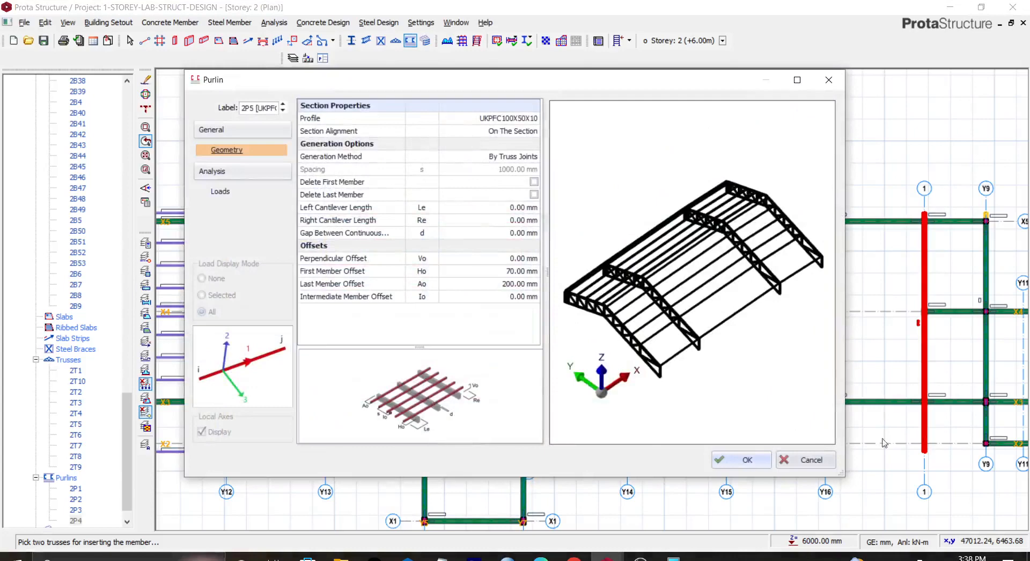
left_click(748, 460)
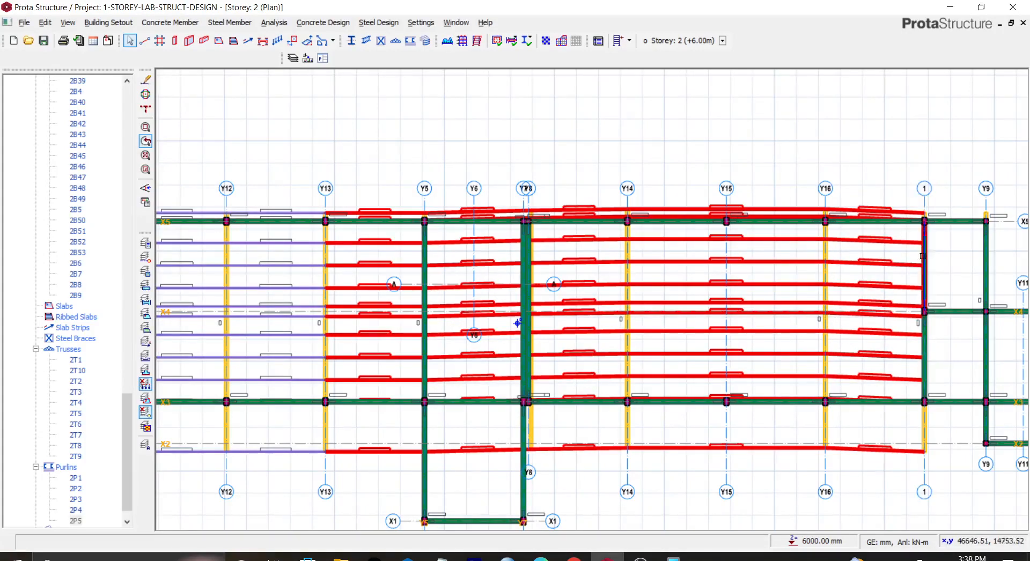
Step: Open the storey 1 3D view and orbit around it to inspect the roof purlins and trusses
left_click(923, 256)
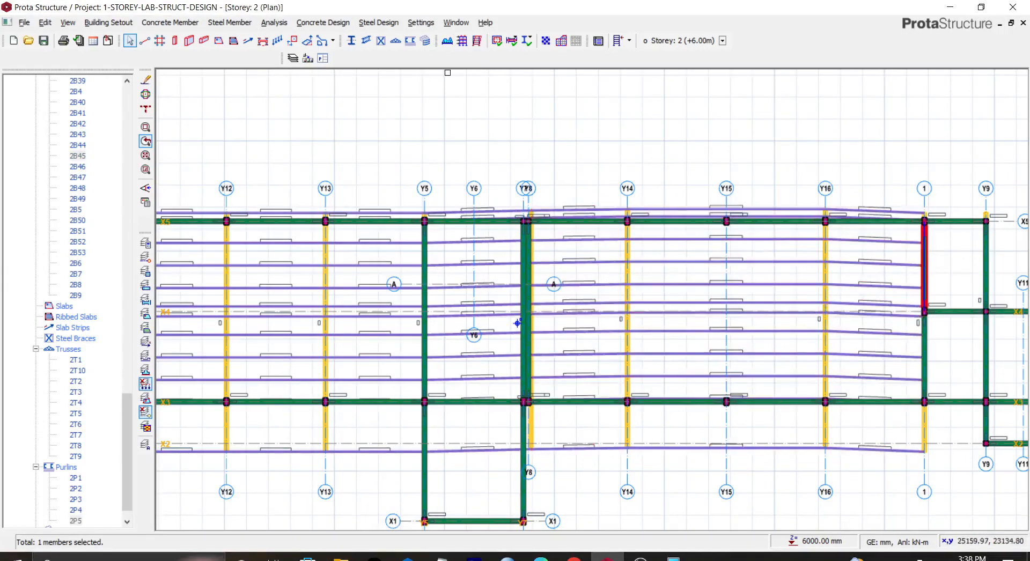
scroll(250, 106, "down", 3)
middle_click_drag(329, 116, 494, 214)
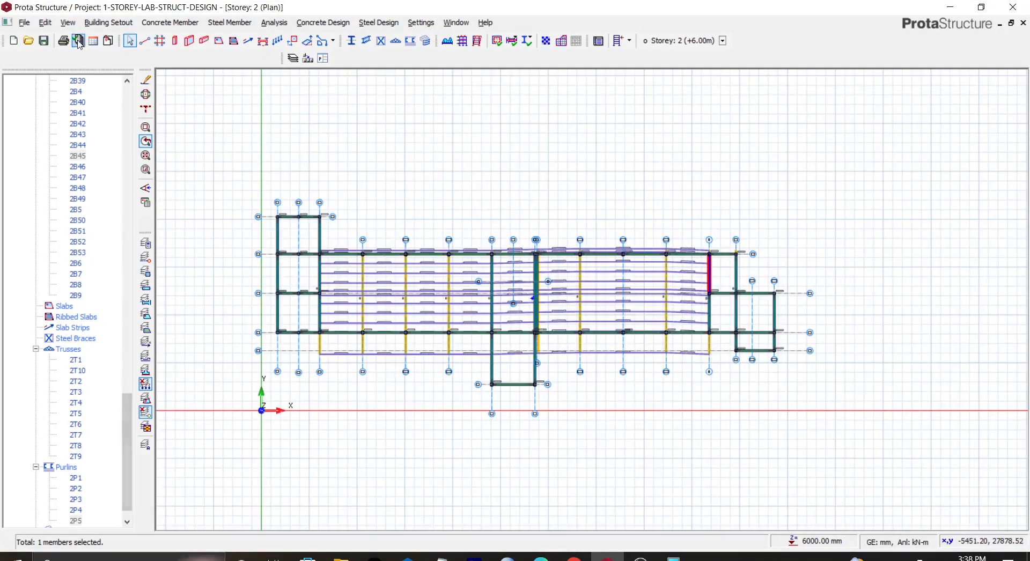
left_click_drag(127, 420, 138, 140)
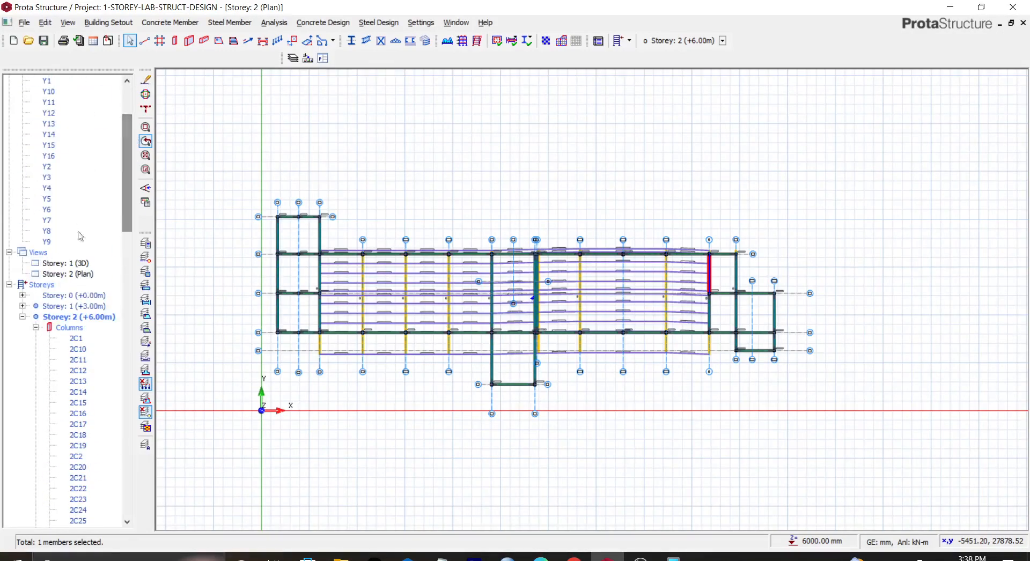
left_click(73, 273)
double_click(66, 263)
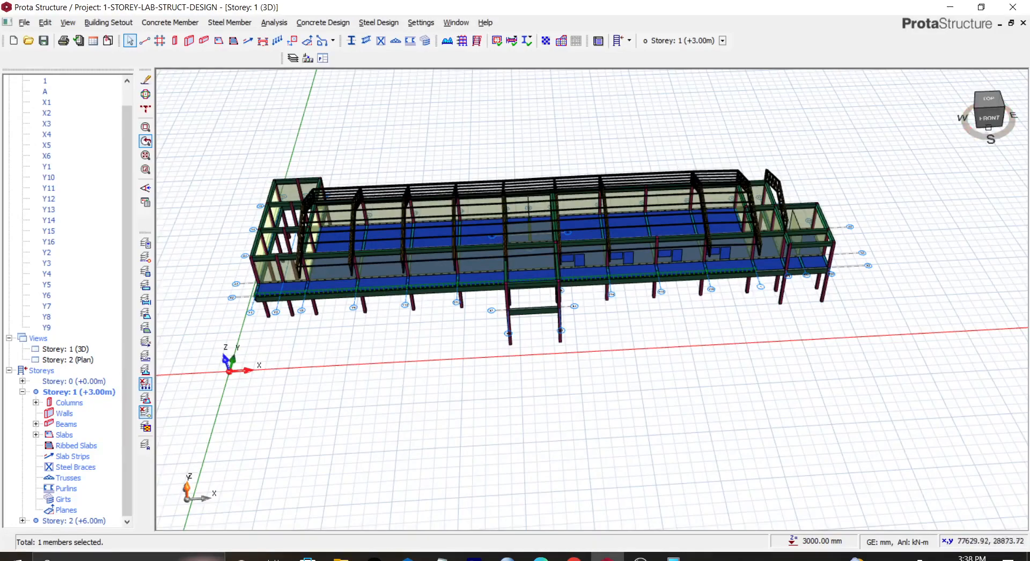
left_click_drag(991, 116, 966, 110)
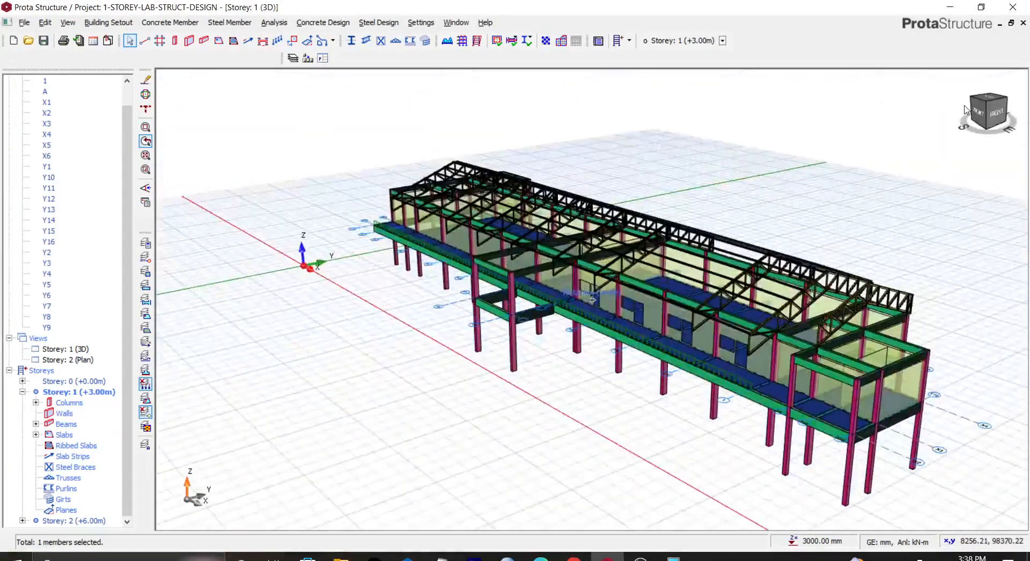
scroll(772, 262, "up", 3)
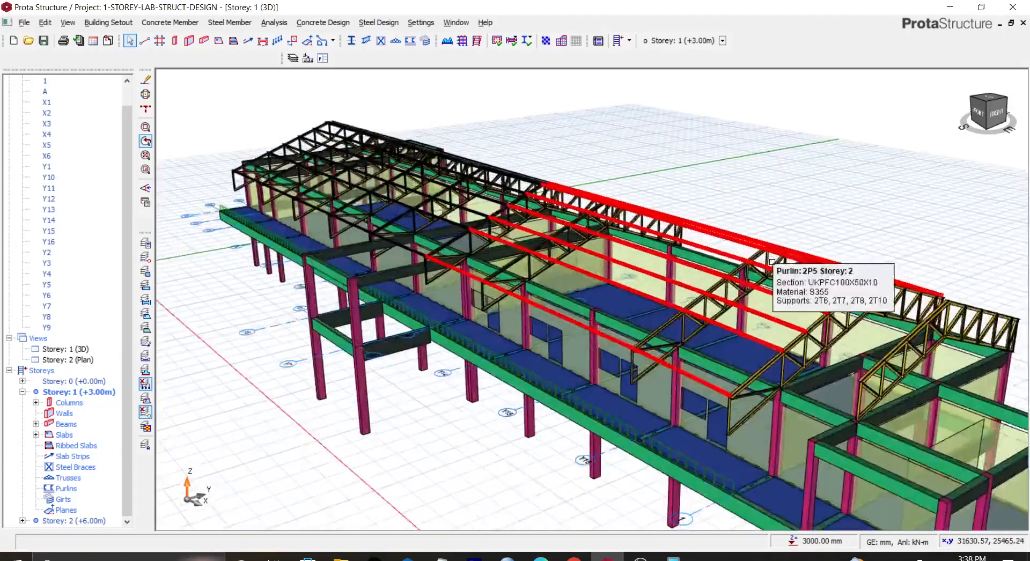
scroll(771, 262, "down", 3)
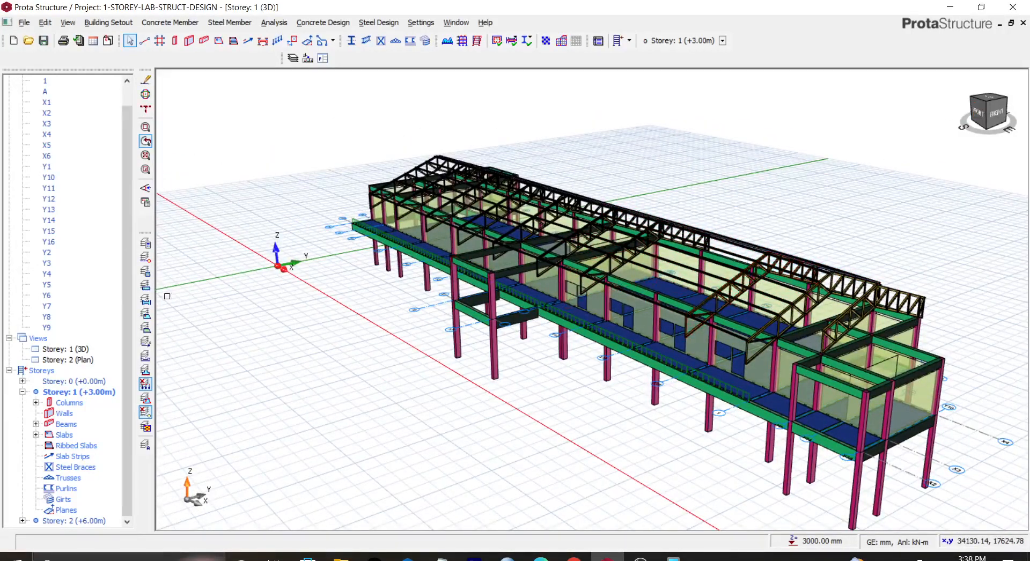
Step: Open the layer settings and set the Purlin layer to Cyan with reduced opacity, then apply the changes
left_click(145, 243)
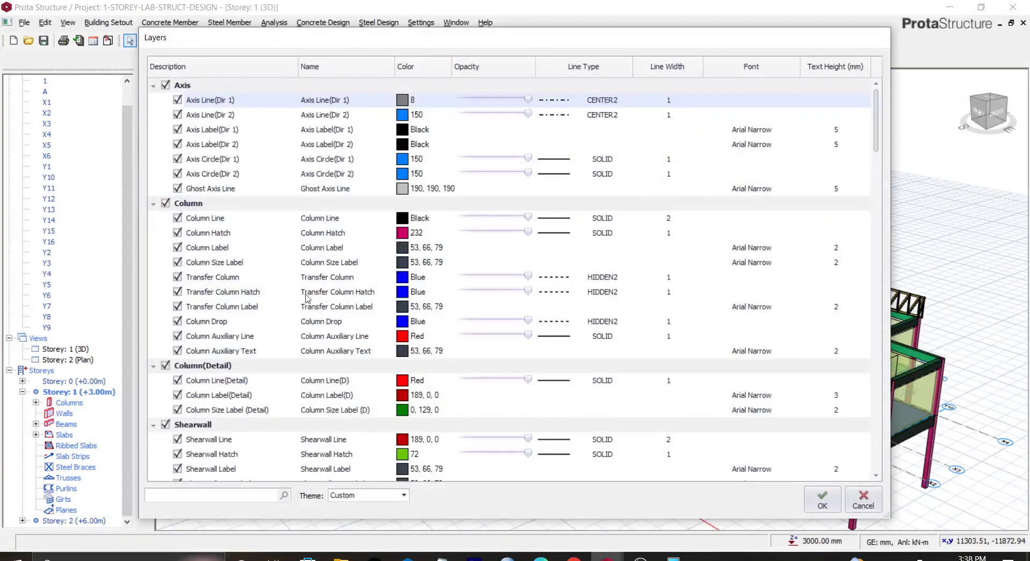
scroll(255, 327, "down", 15)
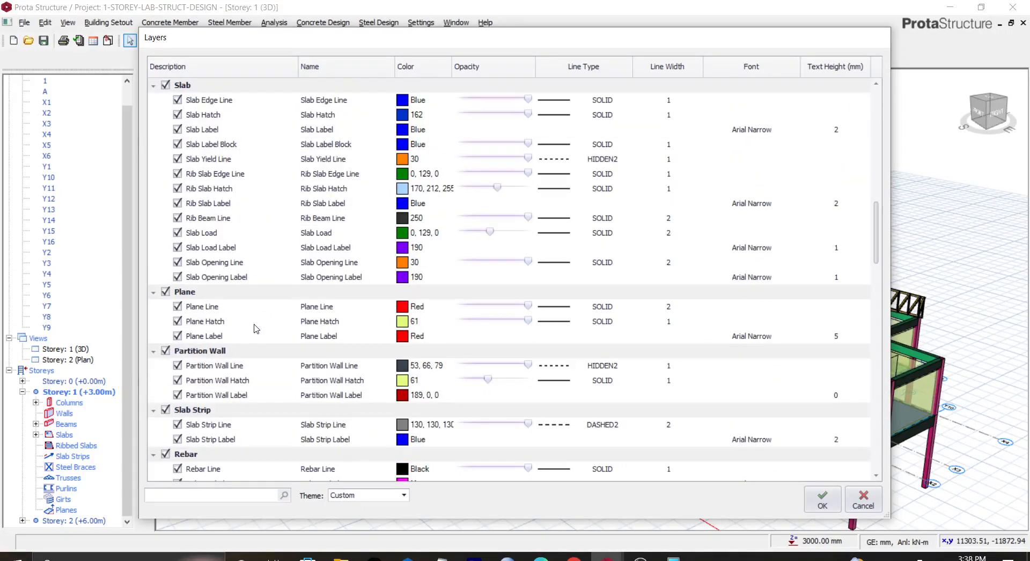
scroll(256, 329, "down", 4)
scroll(256, 329, "down", 10)
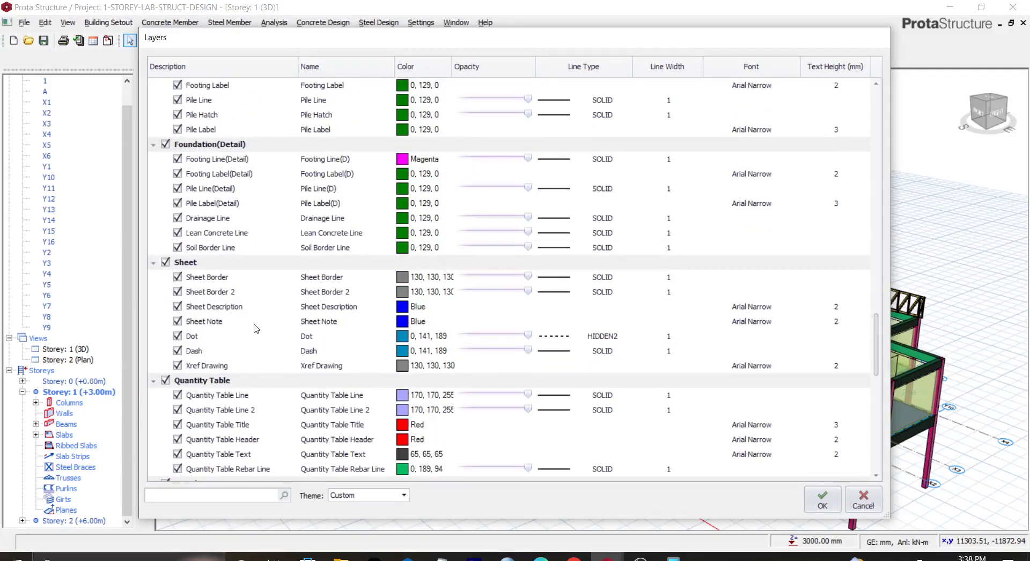
scroll(256, 329, "down", 9)
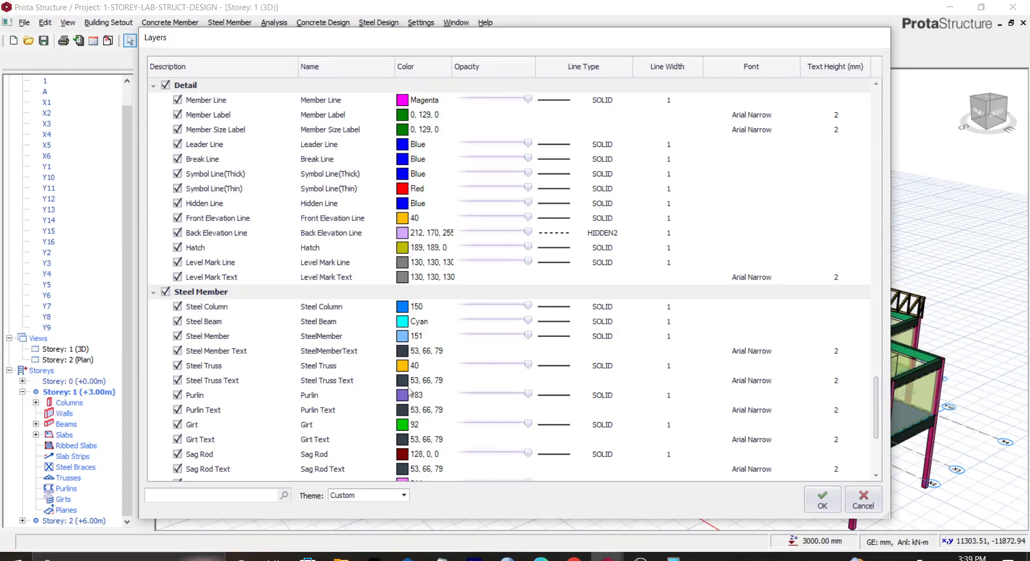
double_click(403, 395)
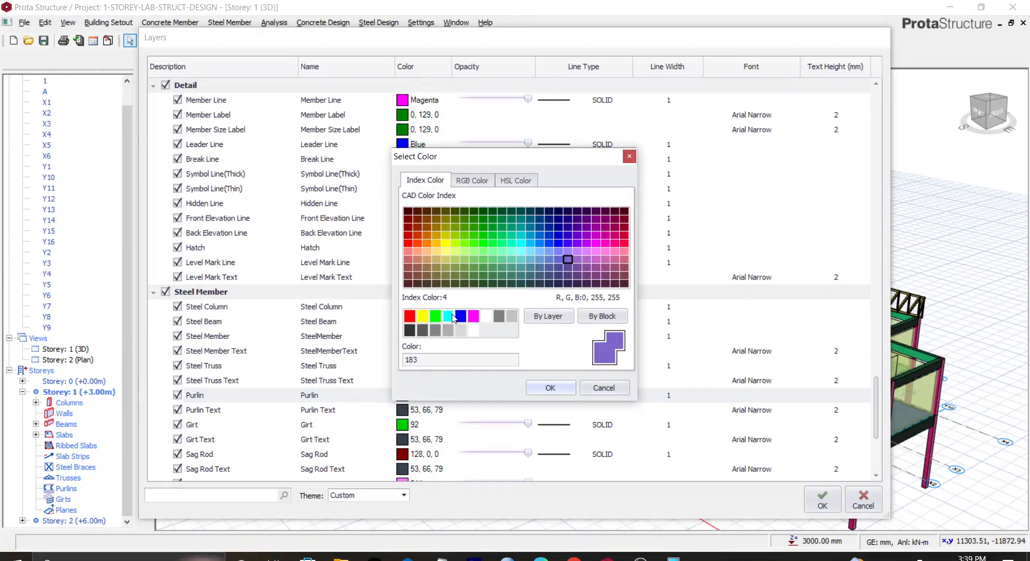
left_click(450, 317)
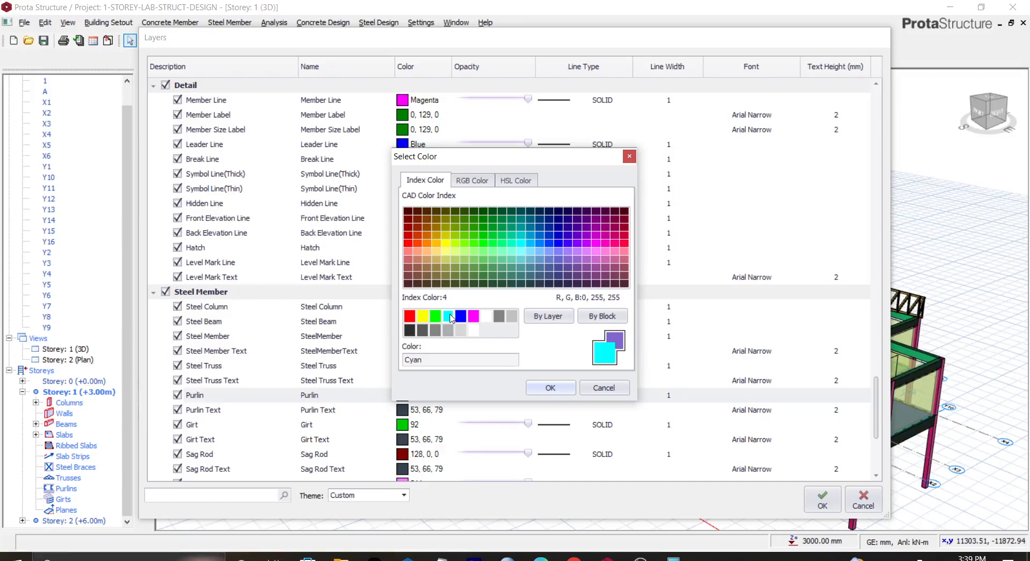
left_click(549, 388)
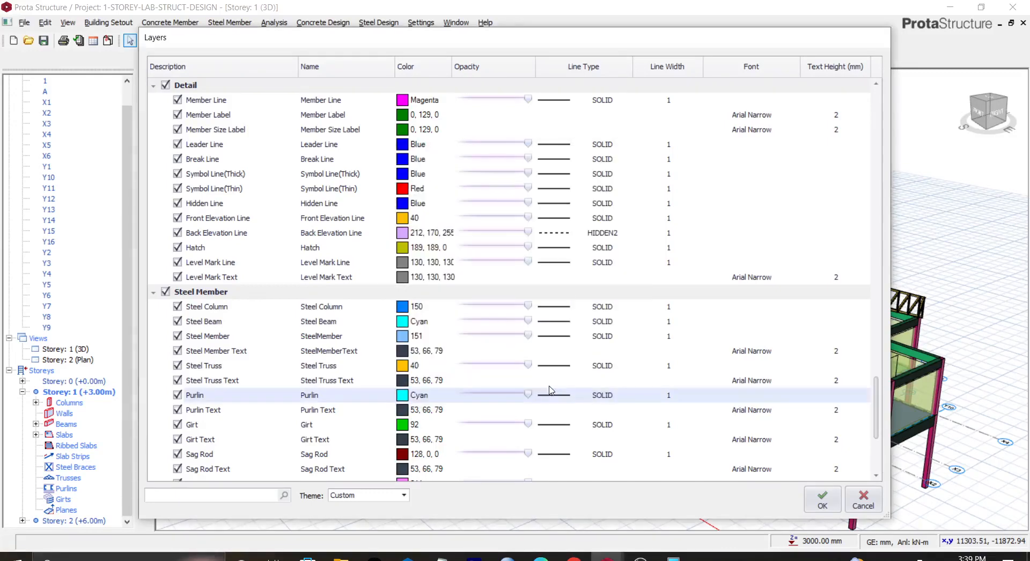
left_click(504, 393)
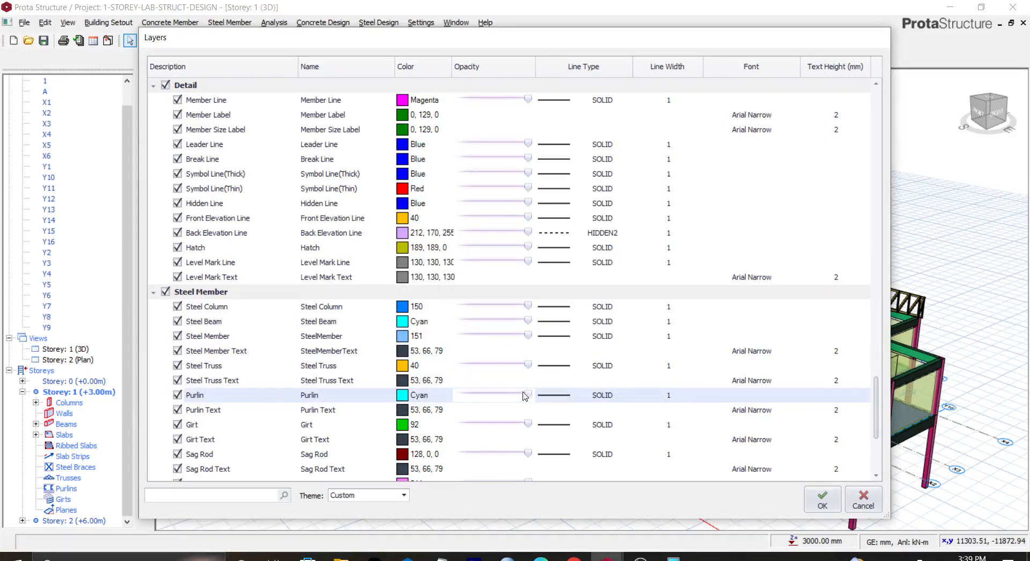
left_click_drag(529, 398, 503, 399)
left_click(815, 506)
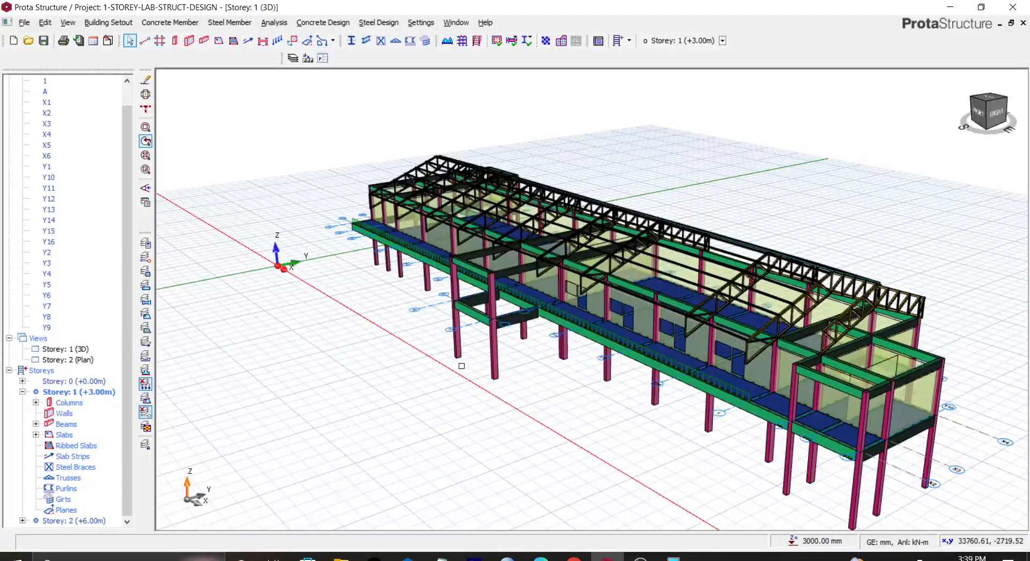
Step: Zoom and orbit the 3D view to inspect the roof purlins and trusses from several angles
scroll(461, 365, "down", 3)
scroll(573, 298, "up", 3)
scroll(573, 299, "up", 5)
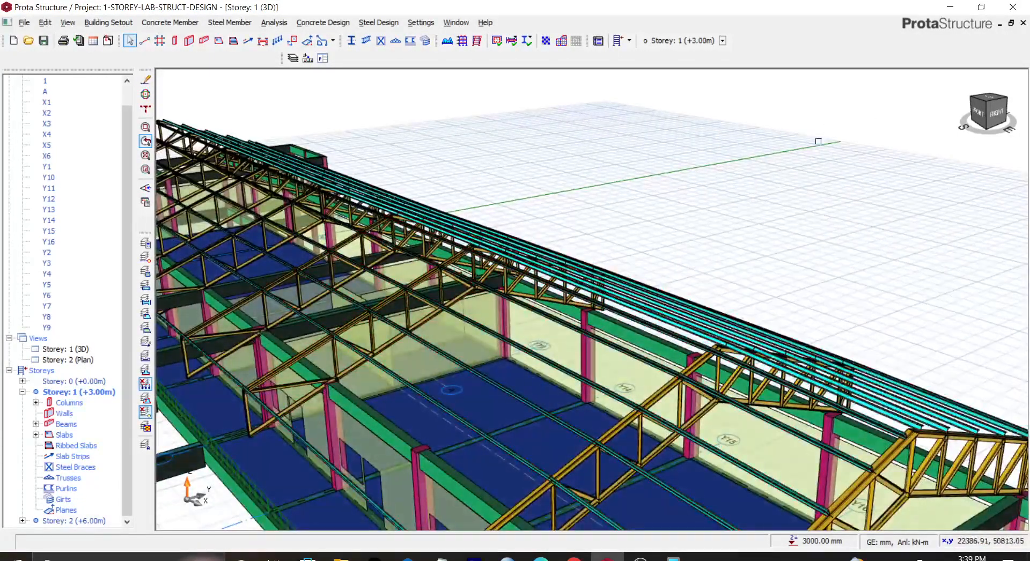
scroll(769, 172, "down", 3)
mouse_move(976, 115)
left_mouse_down()
mouse_move(988, 120)
mouse_move(951, 126)
mouse_move(972, 117)
left_mouse_up()
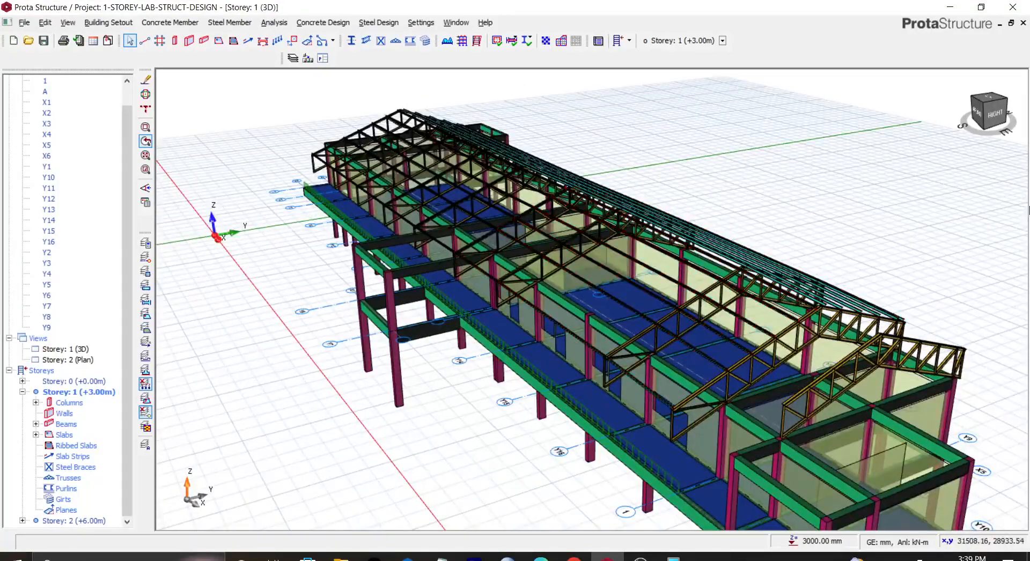
scroll(690, 289, "up", 1)
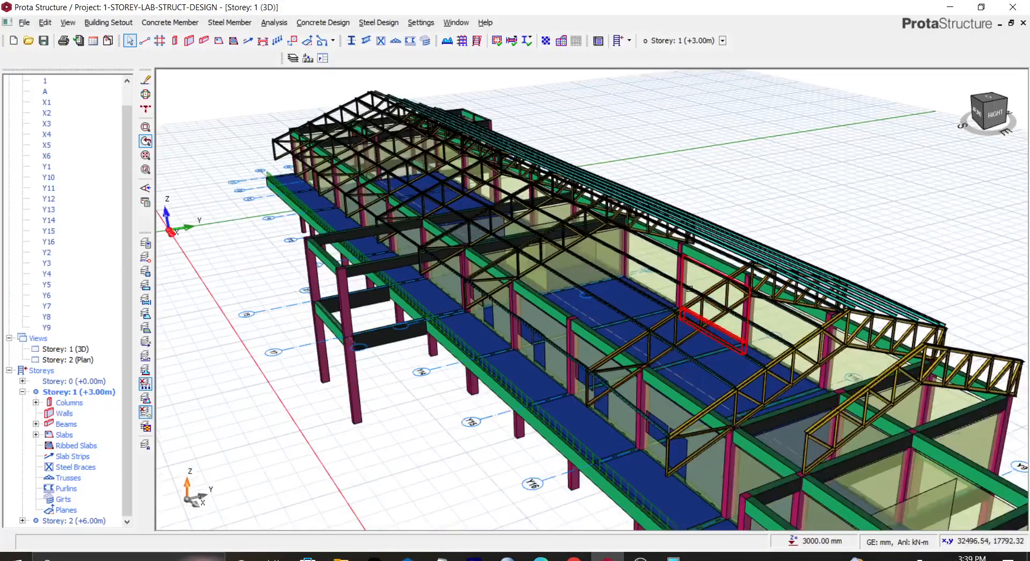
scroll(692, 291, "up", 1)
scroll(689, 295, "down", 3)
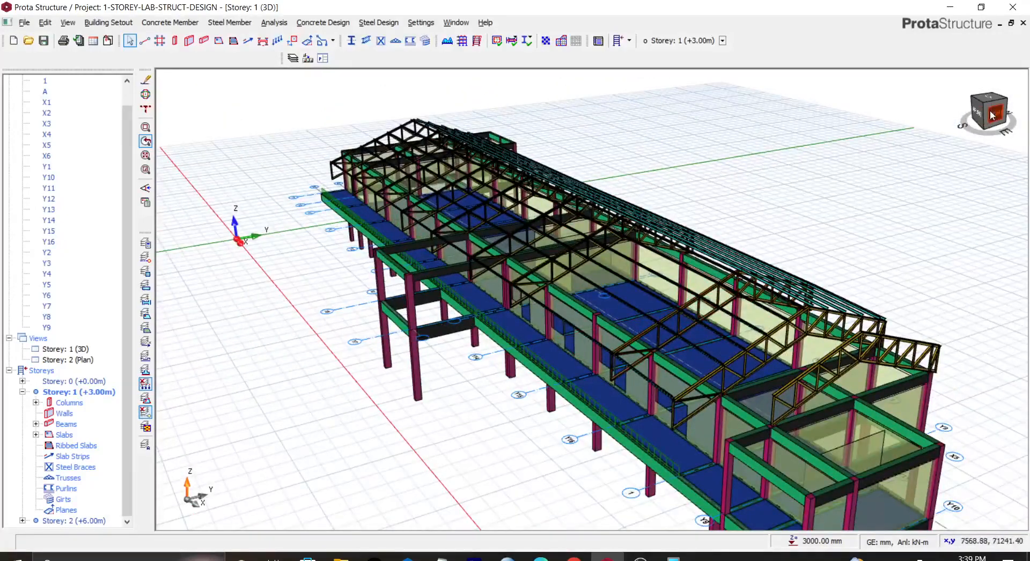
left_click(988, 125)
left_click(988, 124)
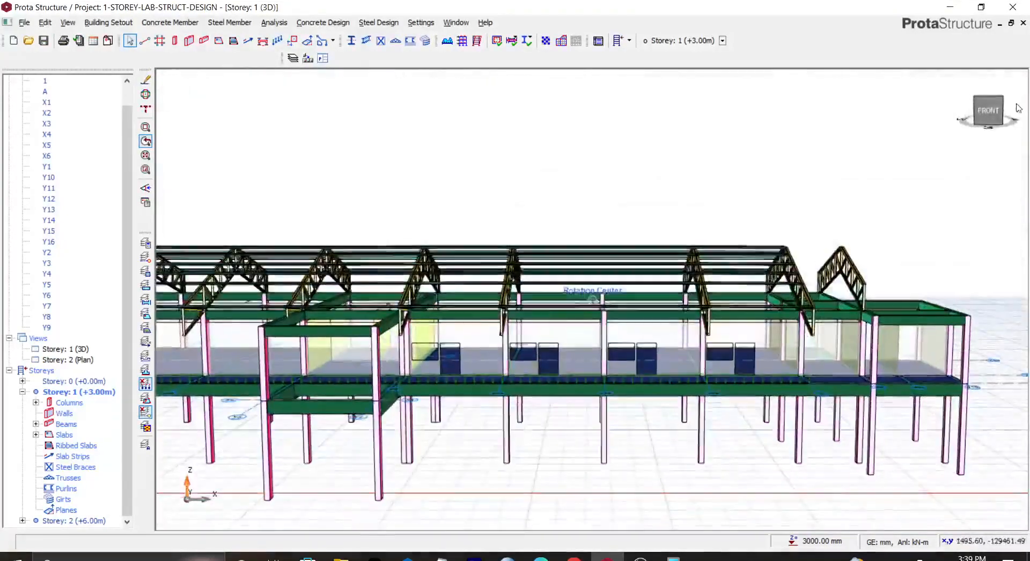
scroll(735, 179, "down", 3)
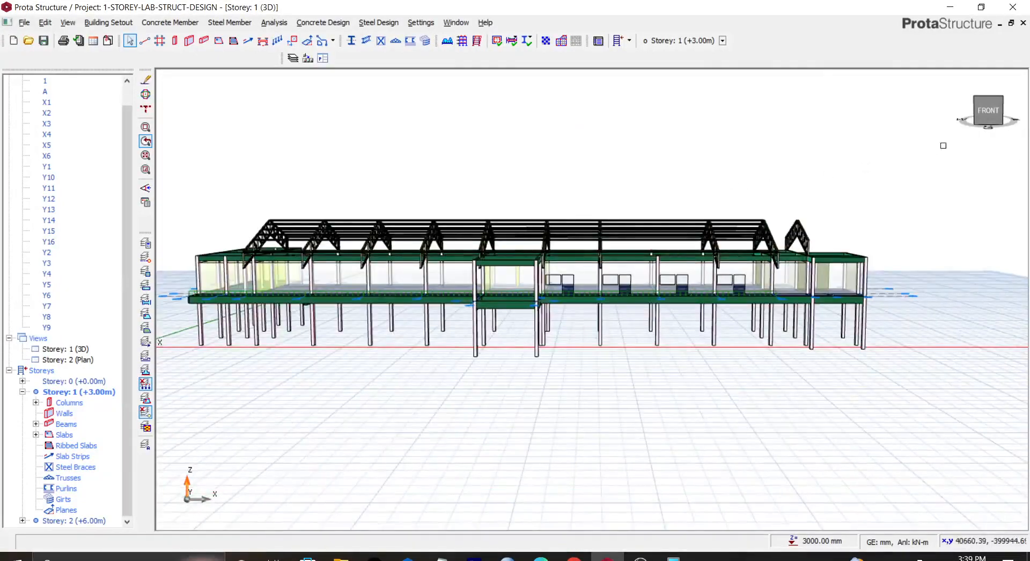
left_click(981, 105)
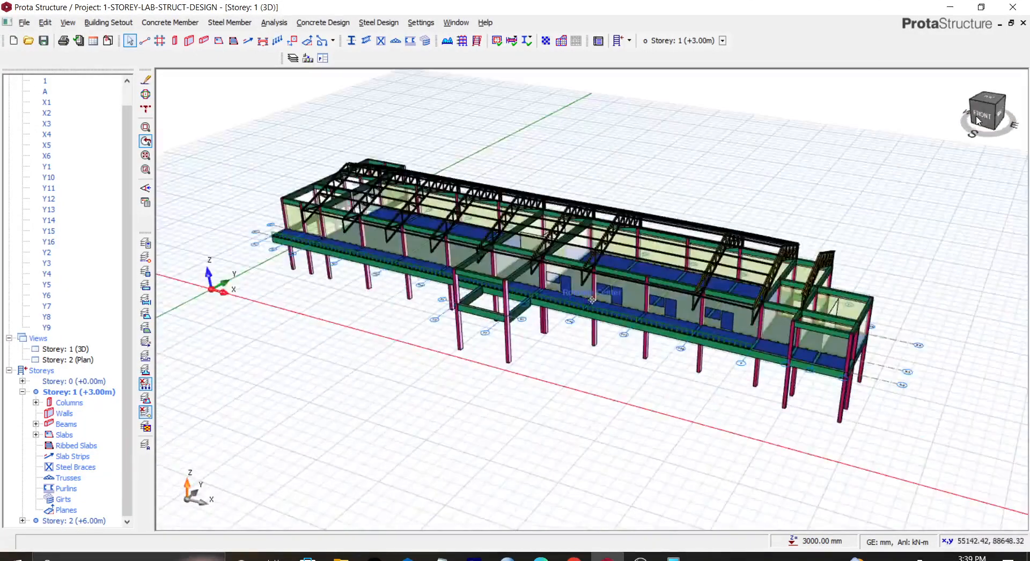
left_click_drag(976, 117, 975, 110)
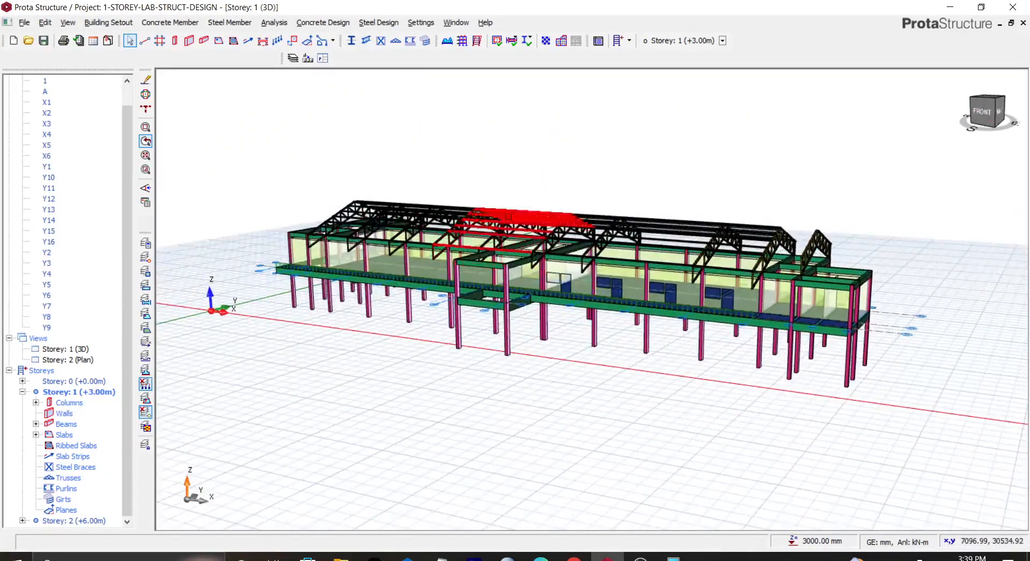
scroll(569, 230, "up", 2)
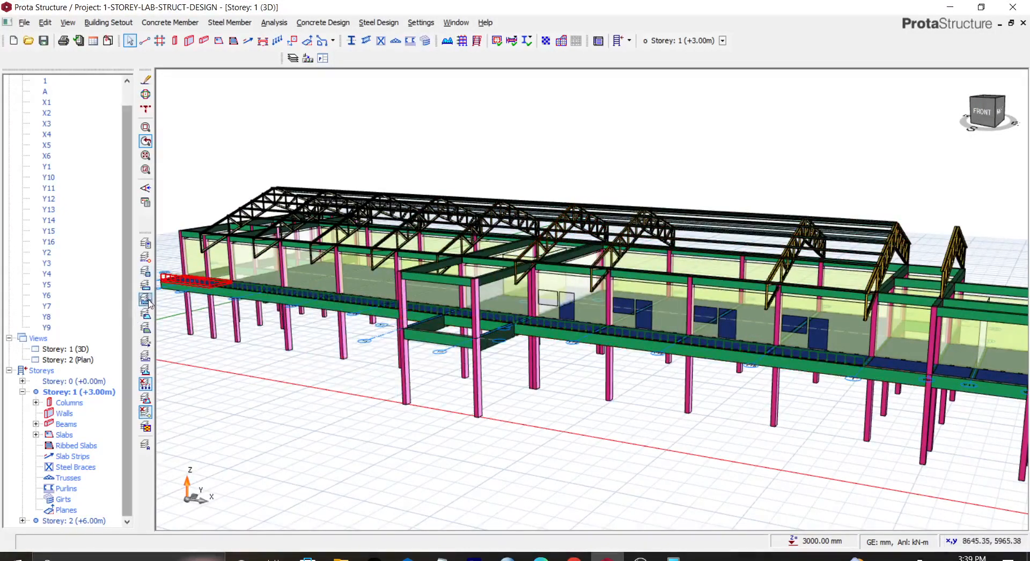
Step: Reopen the layer settings and set the Steel Truss Text layer colour to White
left_click(148, 245)
scroll(257, 410, "down", 5)
scroll(255, 409, "down", 15)
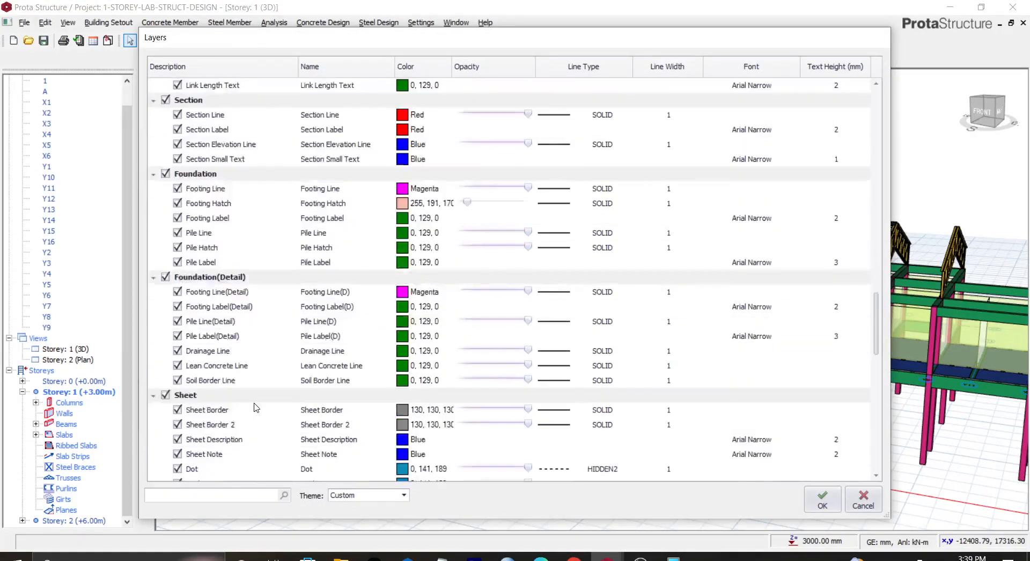
scroll(255, 408, "down", 15)
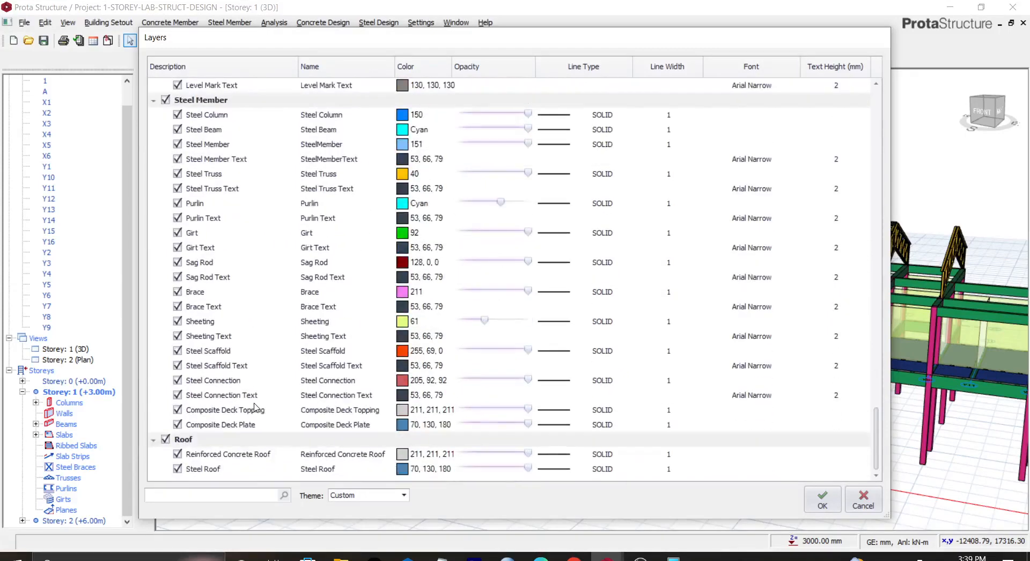
scroll(203, 360, "up", 15)
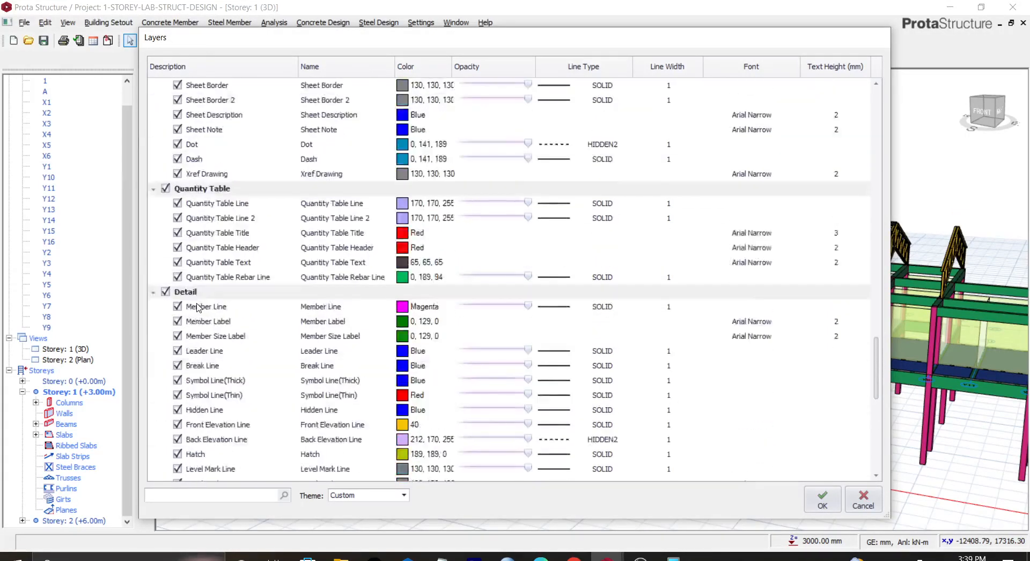
scroll(199, 306, "up", 2)
scroll(198, 307, "down", 7)
scroll(198, 307, "down", 6)
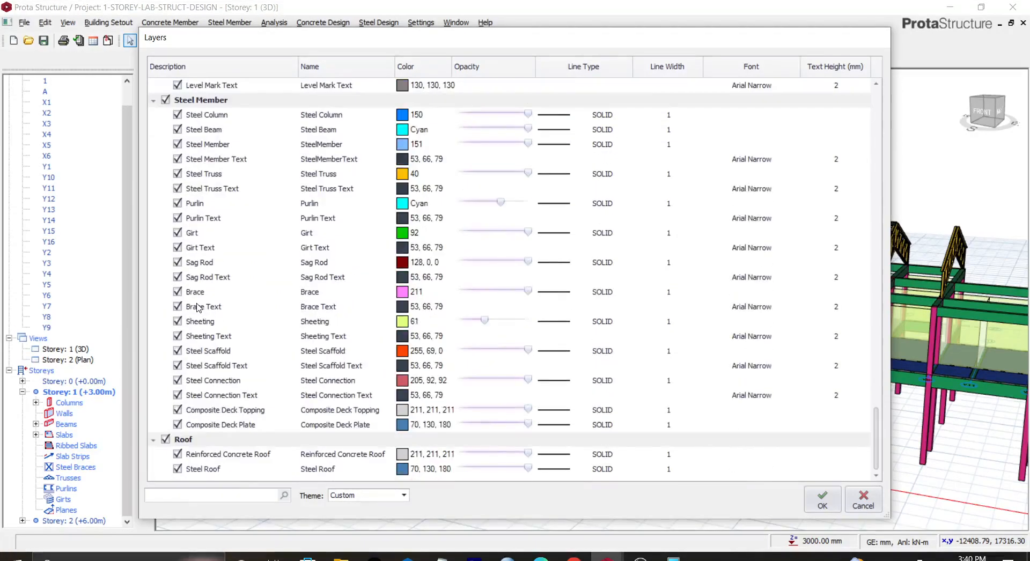
scroll(198, 307, "up", 2)
scroll(194, 274, "up", 9)
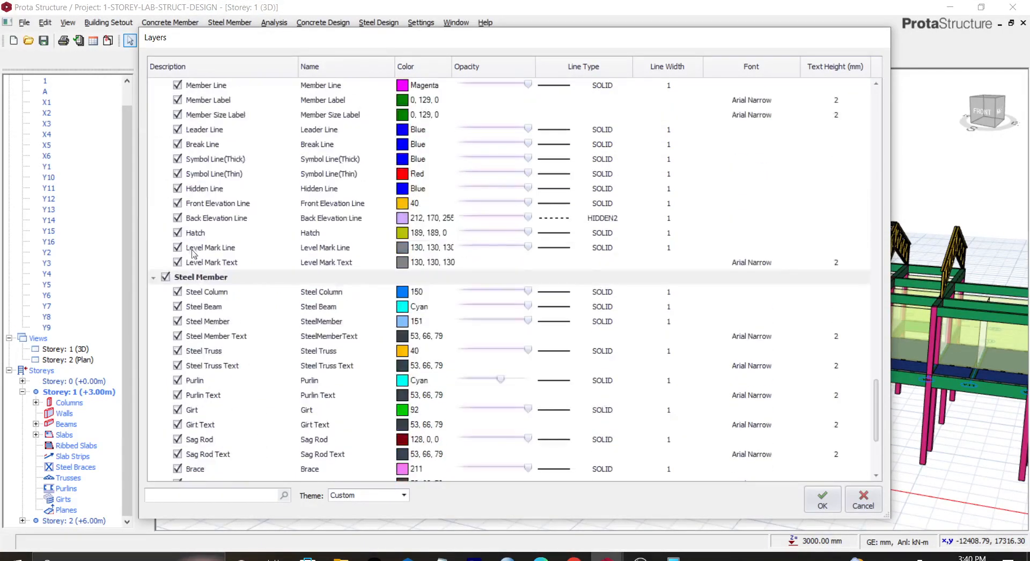
scroll(192, 228, "up", 8)
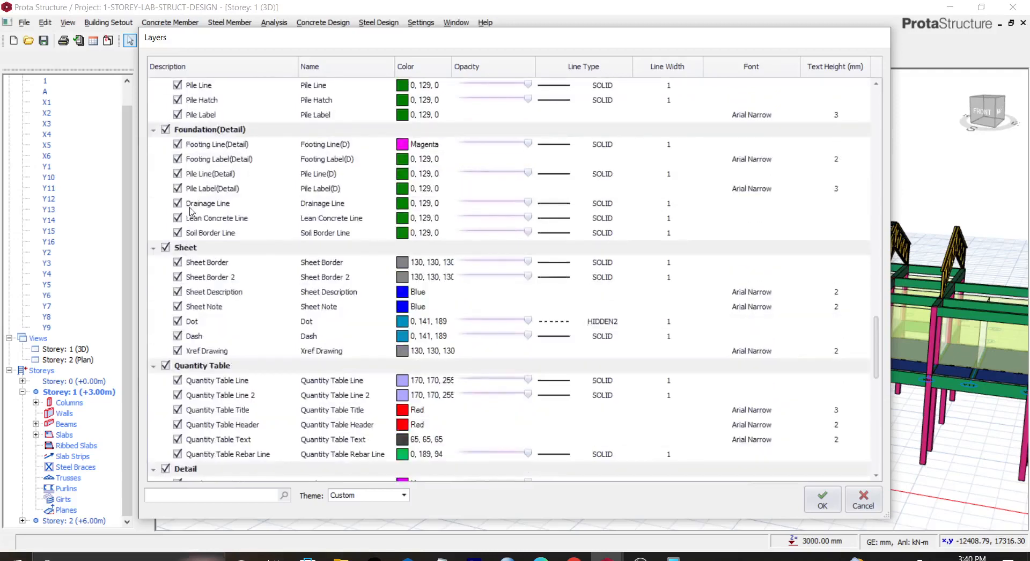
scroll(191, 213, "up", 2)
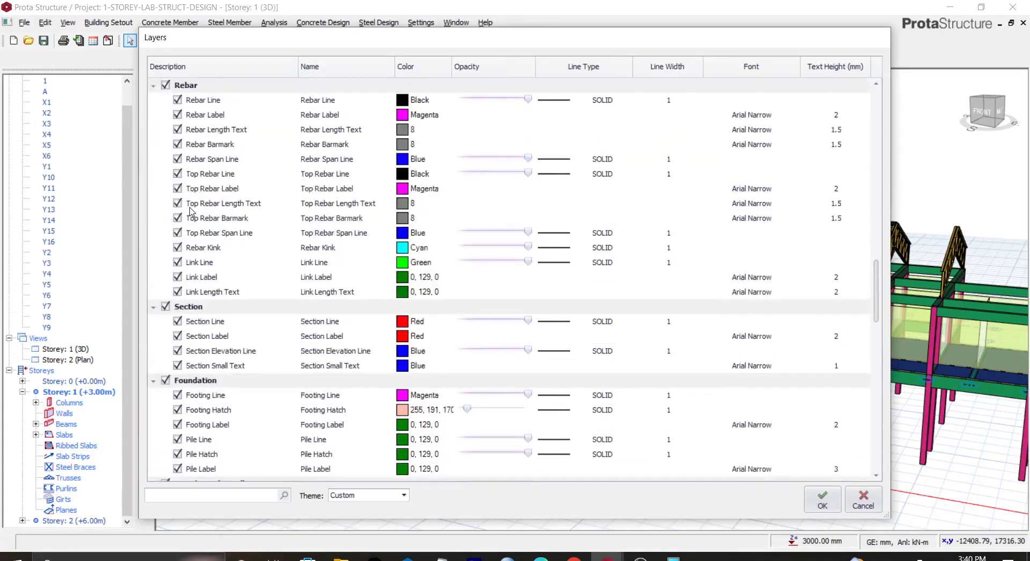
scroll(190, 212, "down", 6)
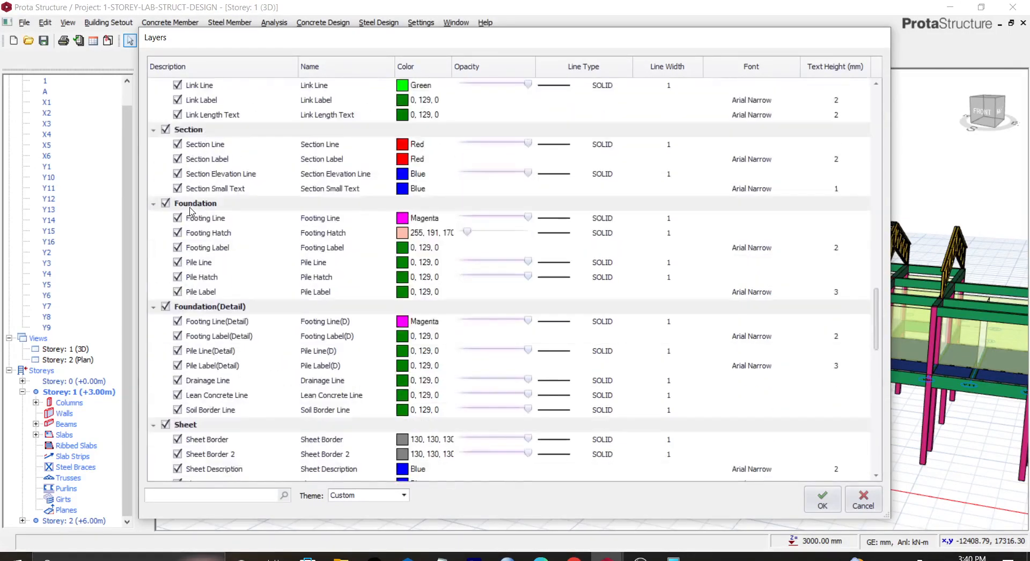
scroll(202, 326, "down", 4)
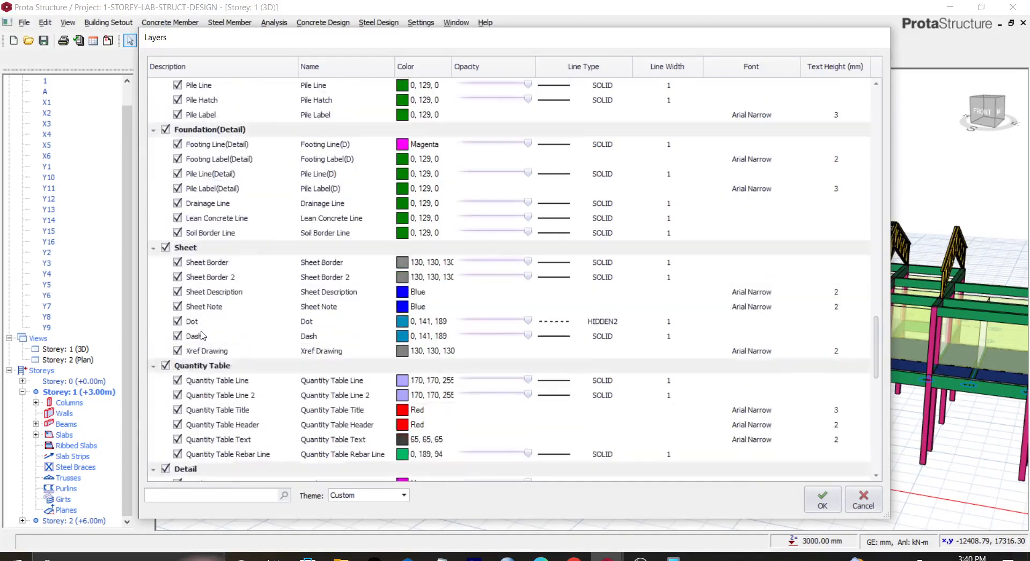
scroll(203, 342, "down", 5)
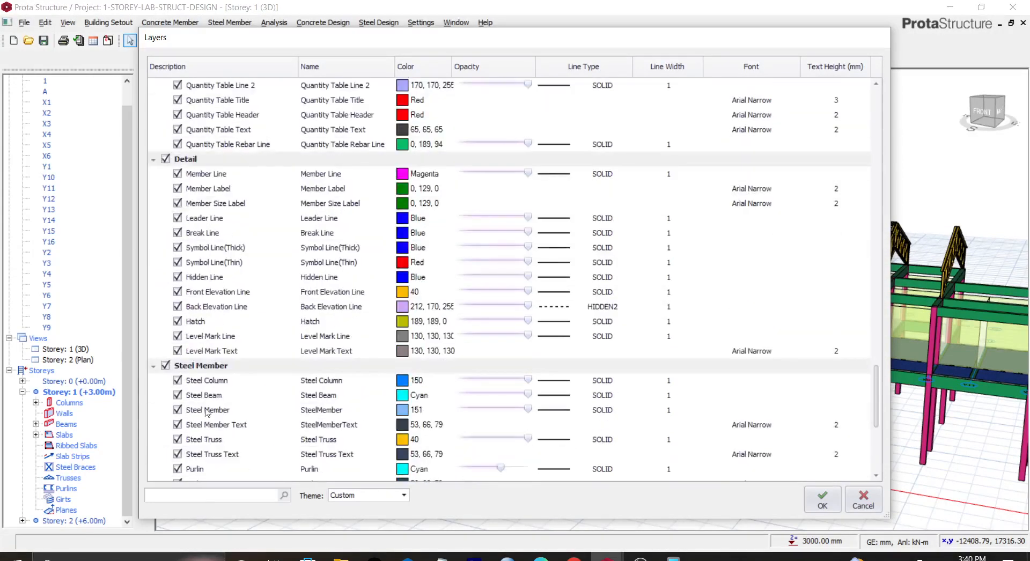
scroll(203, 422, "down", 1)
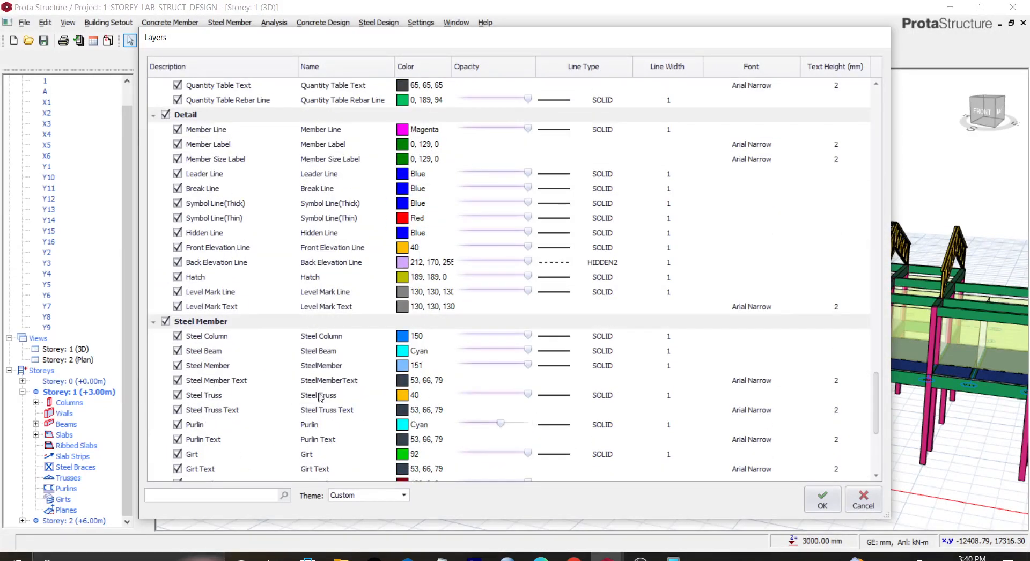
left_click(406, 410)
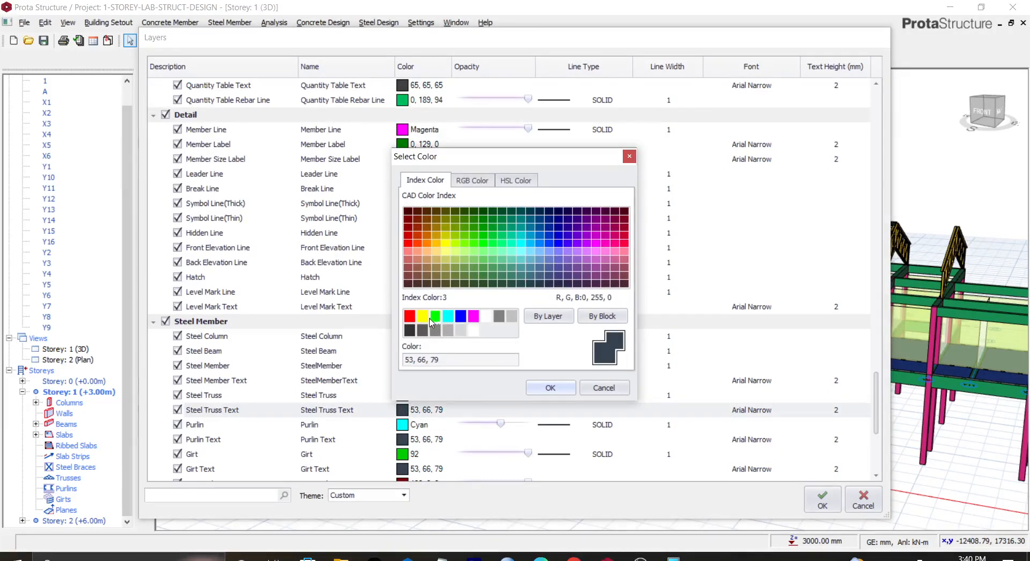
left_click(486, 317)
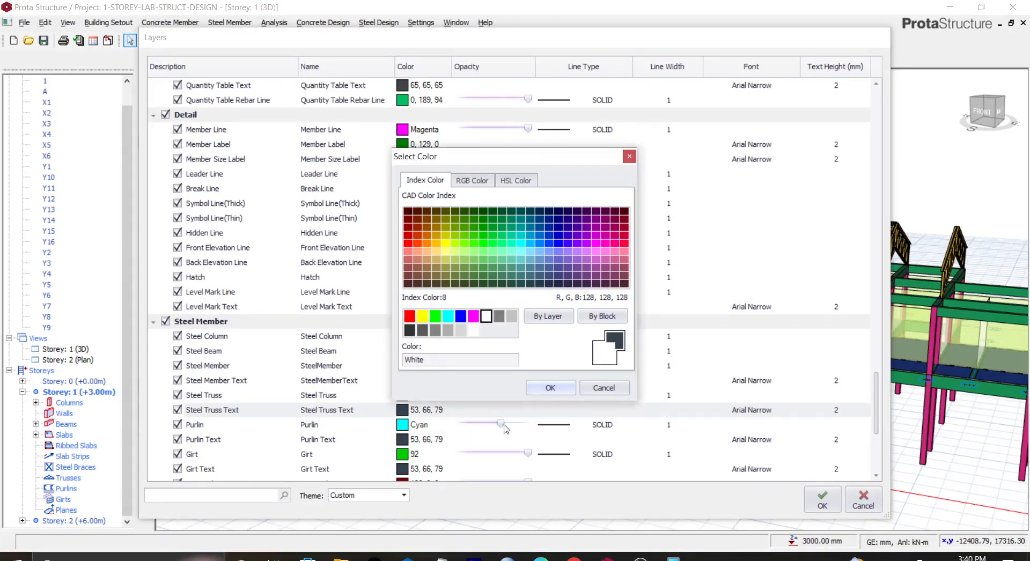
left_click(543, 390)
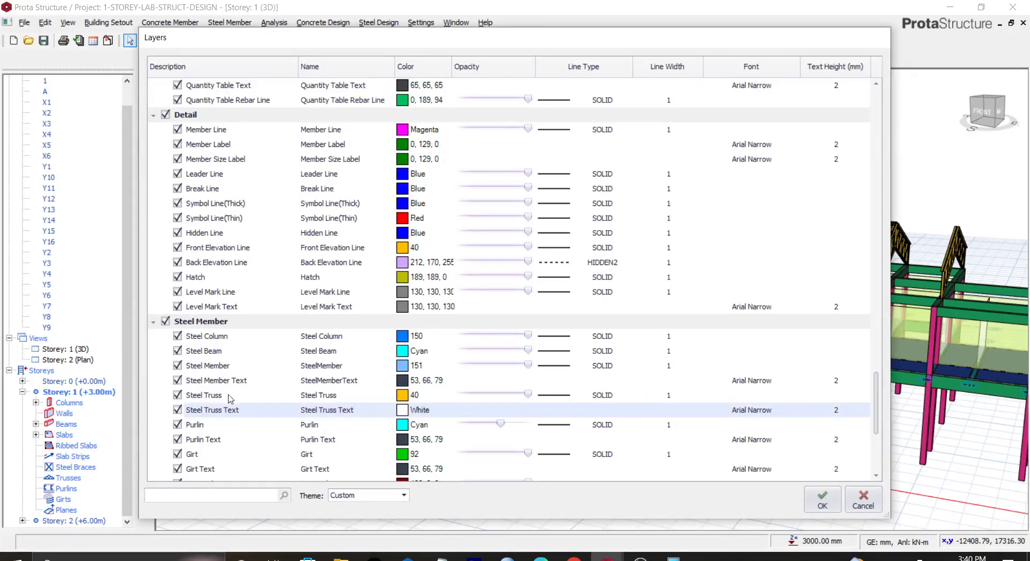
Step: Set the Steel Truss layer colour to White
left_click(399, 397)
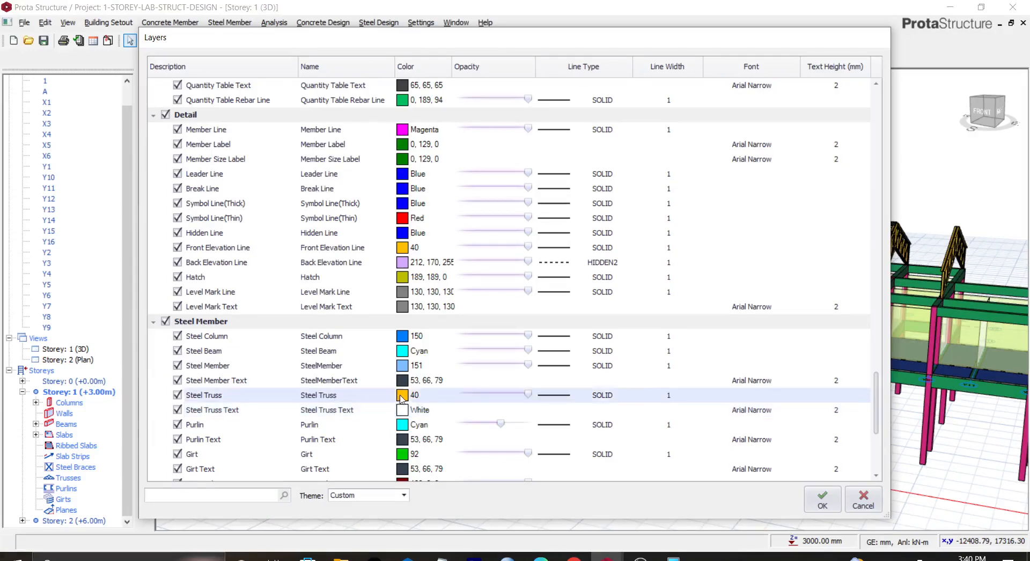
left_click(489, 317)
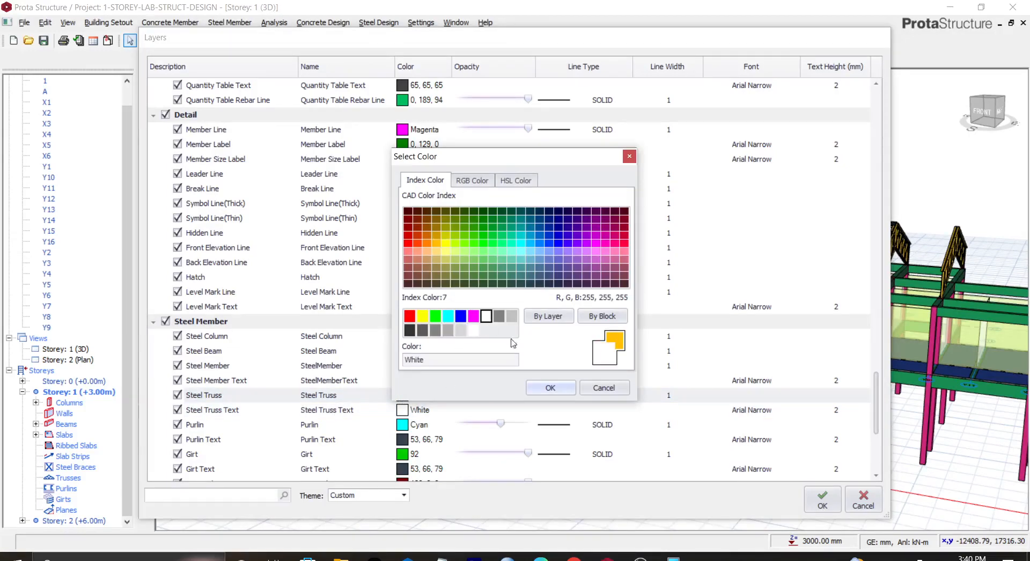
left_click(546, 390)
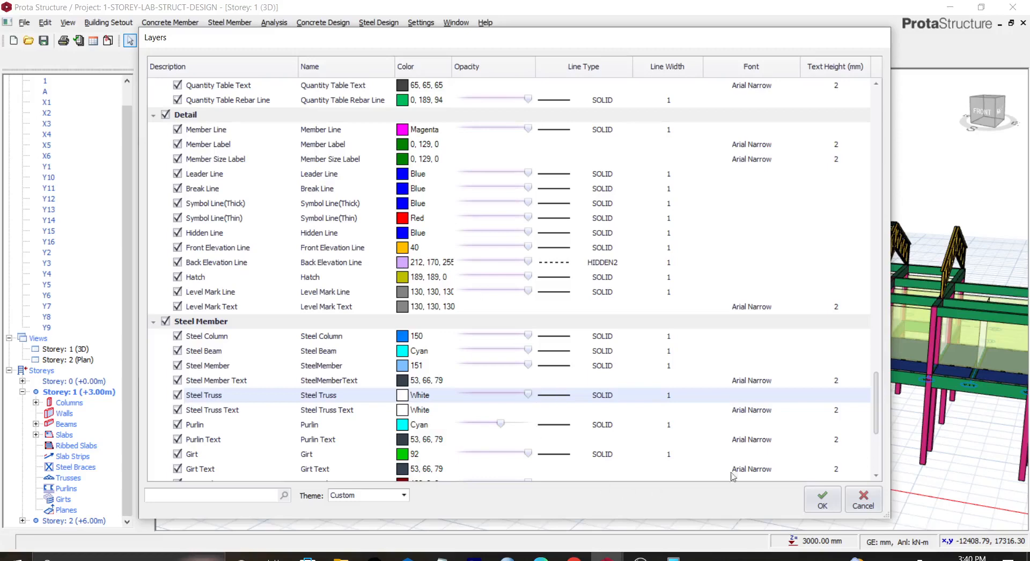
Step: Apply the layer colour changes and inspect the roof trusses and purlins from several angles in the 3D view
left_click(819, 500)
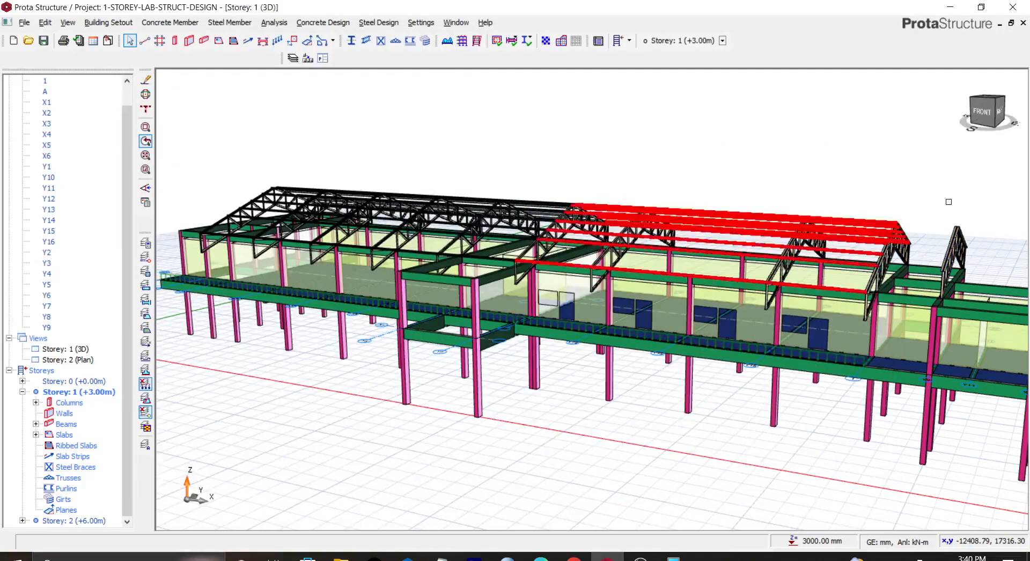
left_click(986, 110)
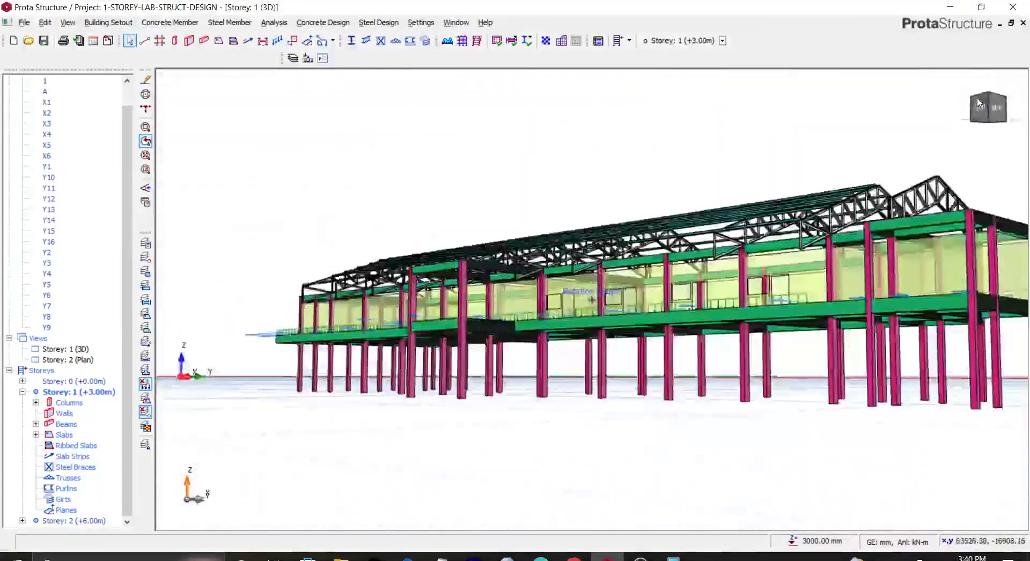
mouse_move(981, 106)
left_mouse_down()
mouse_move(968, 117)
mouse_move(977, 111)
left_mouse_up()
scroll(724, 159, "down", 3)
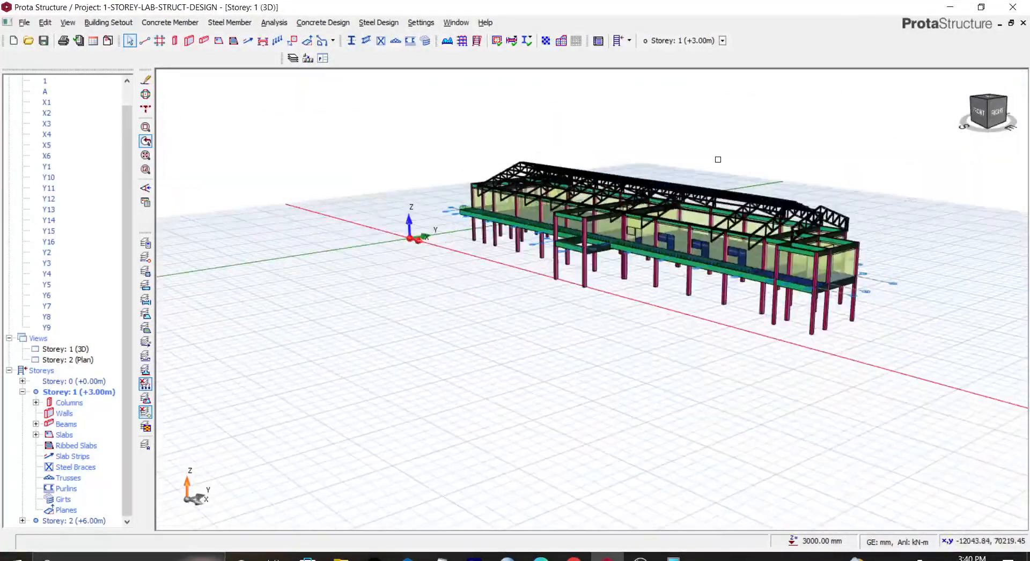
scroll(714, 160, "up", 5)
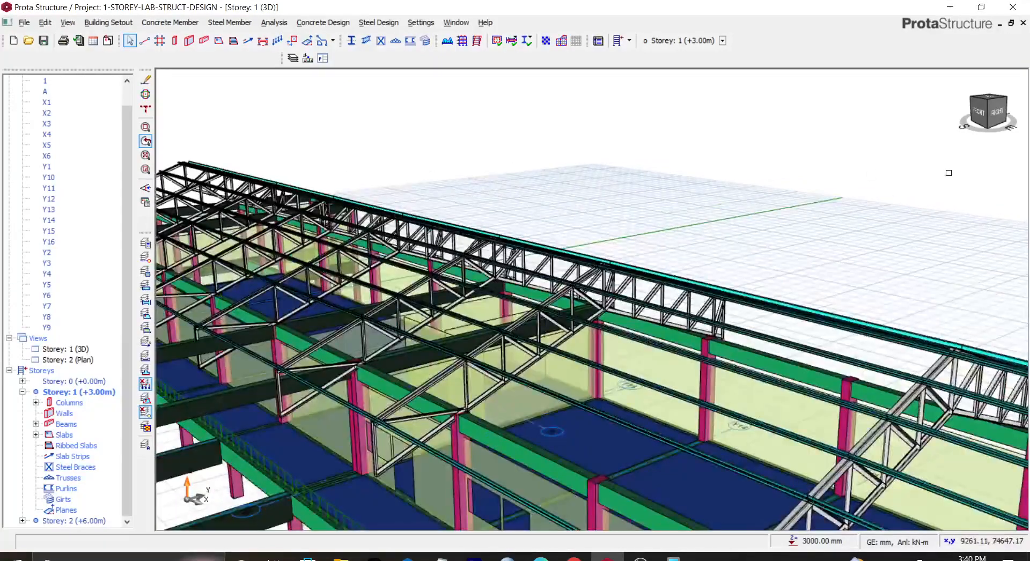
scroll(492, 345, "up", 1)
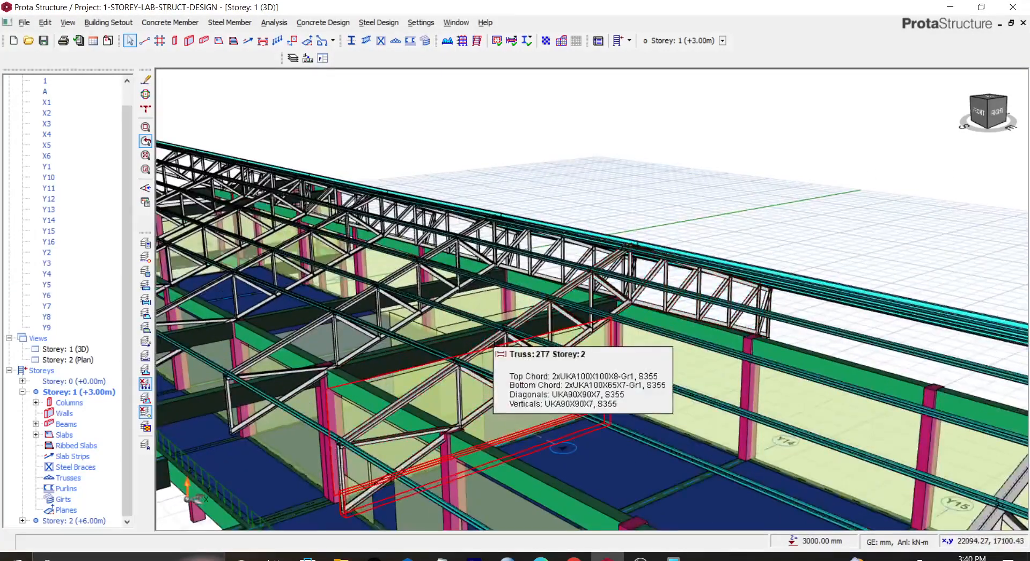
scroll(492, 345, "down", 2)
scroll(492, 345, "down", 3)
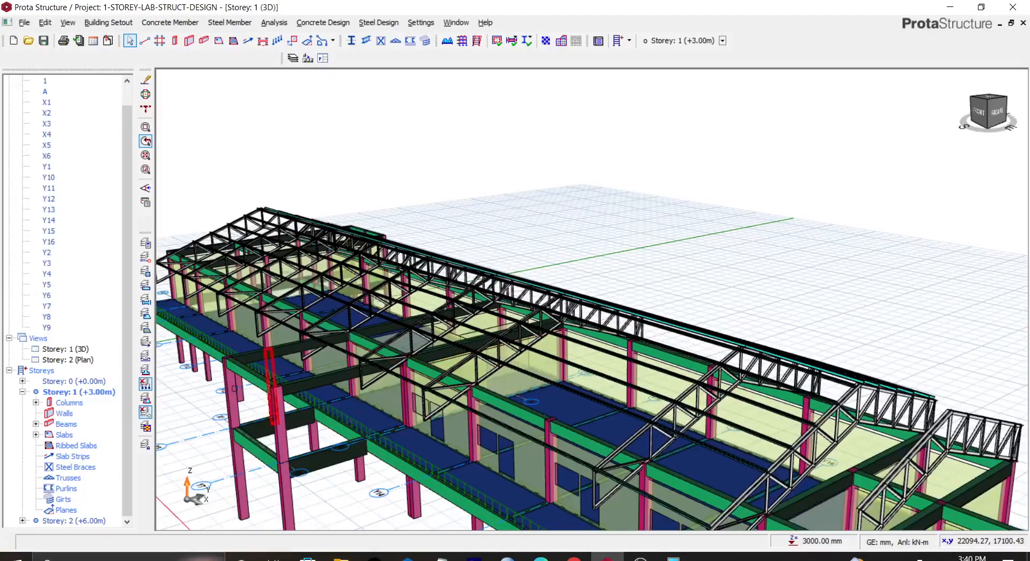
Step: Reopen the layer settings, keep the Steel Truss colour White, reduce its opacity, and apply the changes
left_click(145, 244)
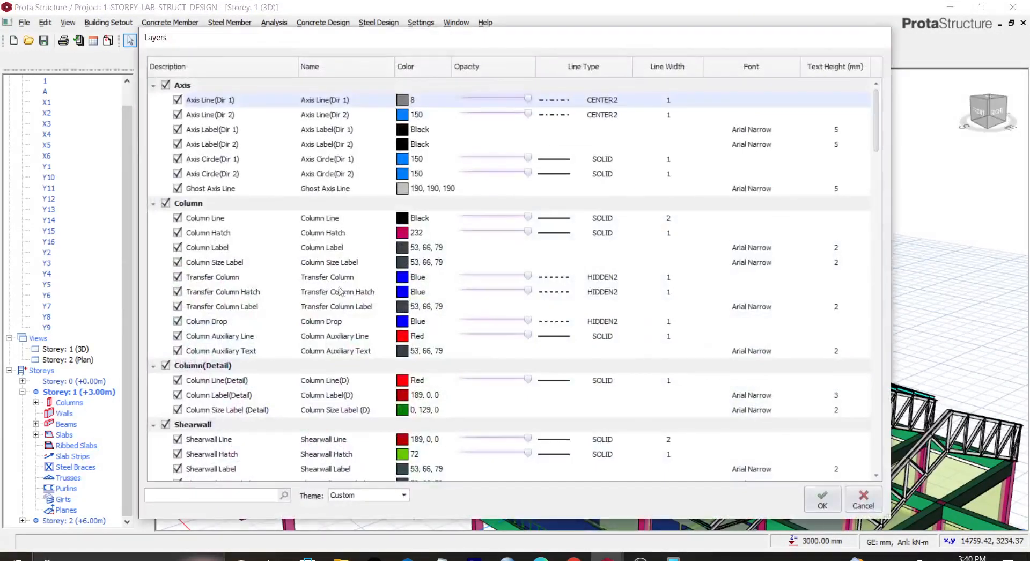
scroll(416, 358, "down", 20)
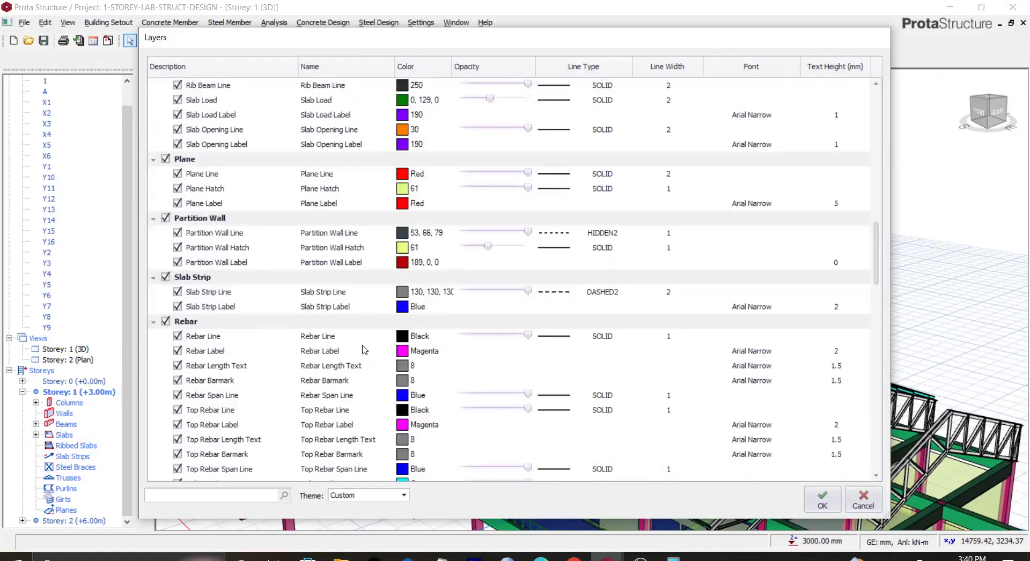
scroll(363, 350, "down", 20)
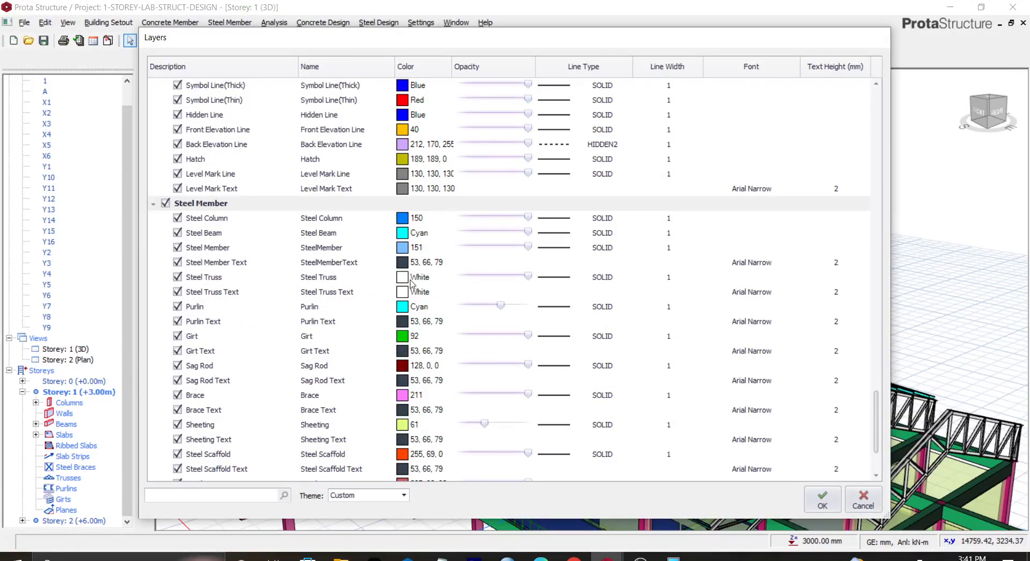
double_click(411, 279)
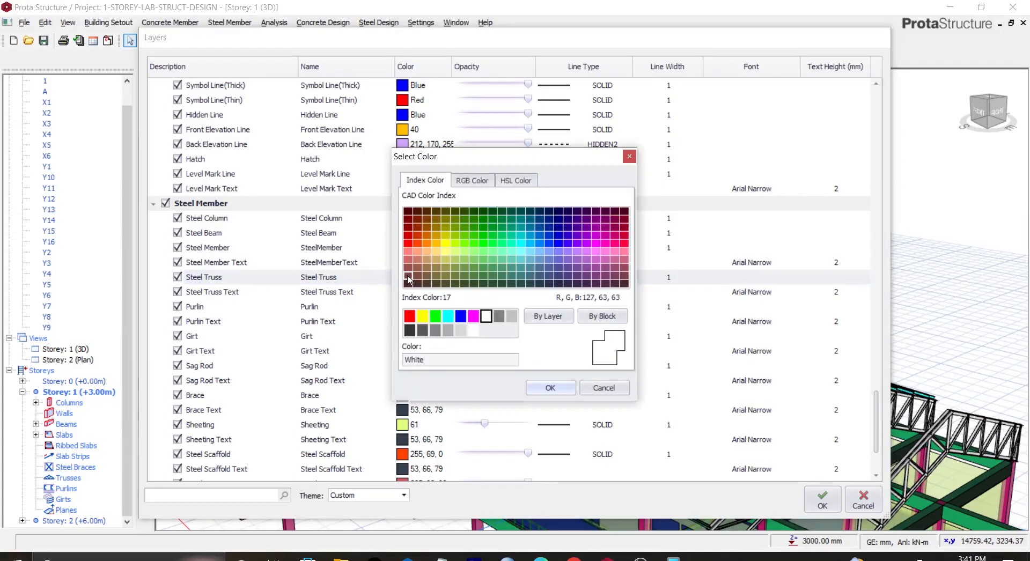
left_click(552, 387)
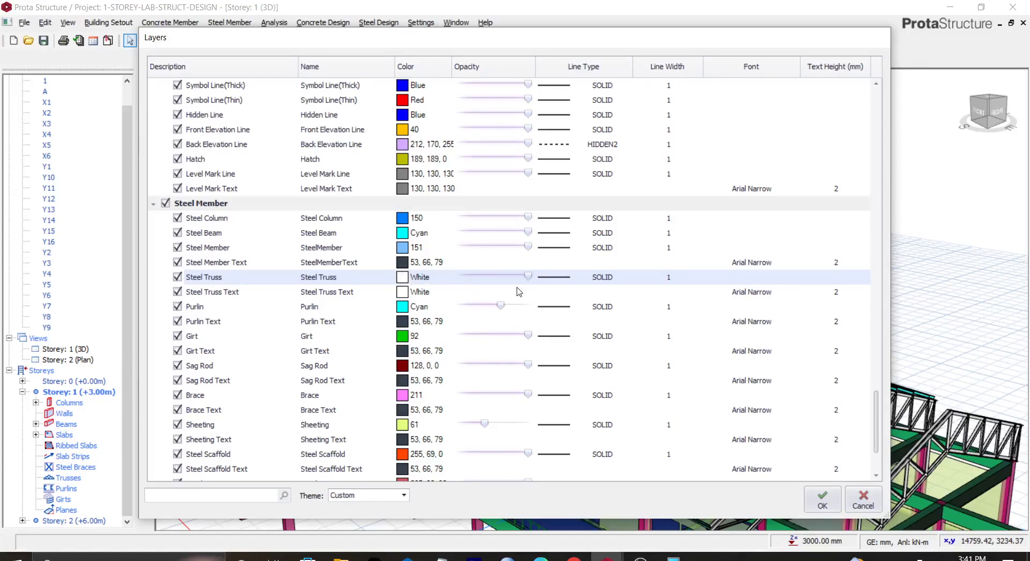
left_click_drag(526, 280, 483, 280)
left_click(821, 496)
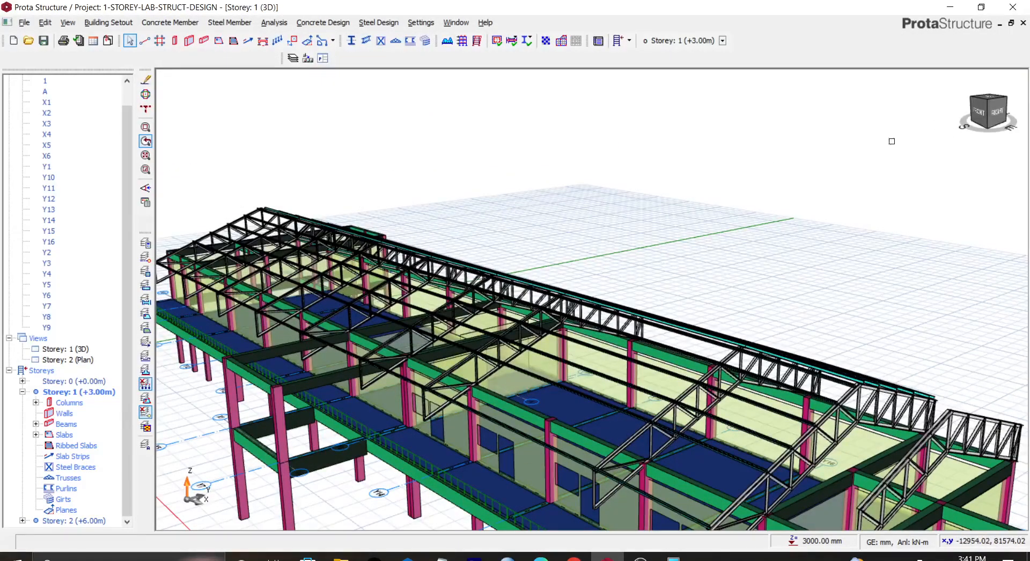
Step: Orbit and zoom the 3D view to inspect the whole structure with the recoloured trusses
left_click_drag(982, 117, 963, 137)
scroll(730, 208, "down", 3)
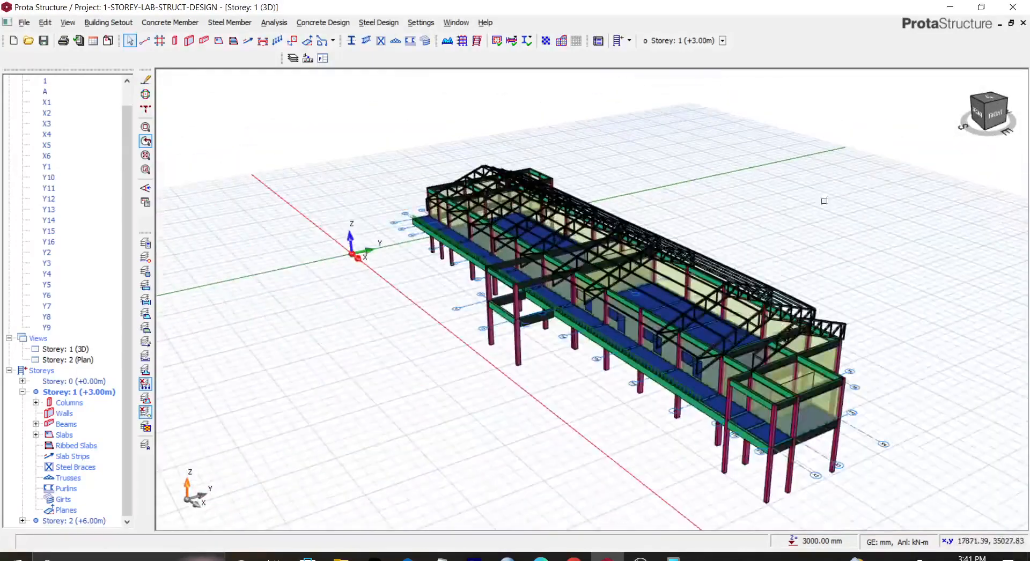
left_click(980, 122)
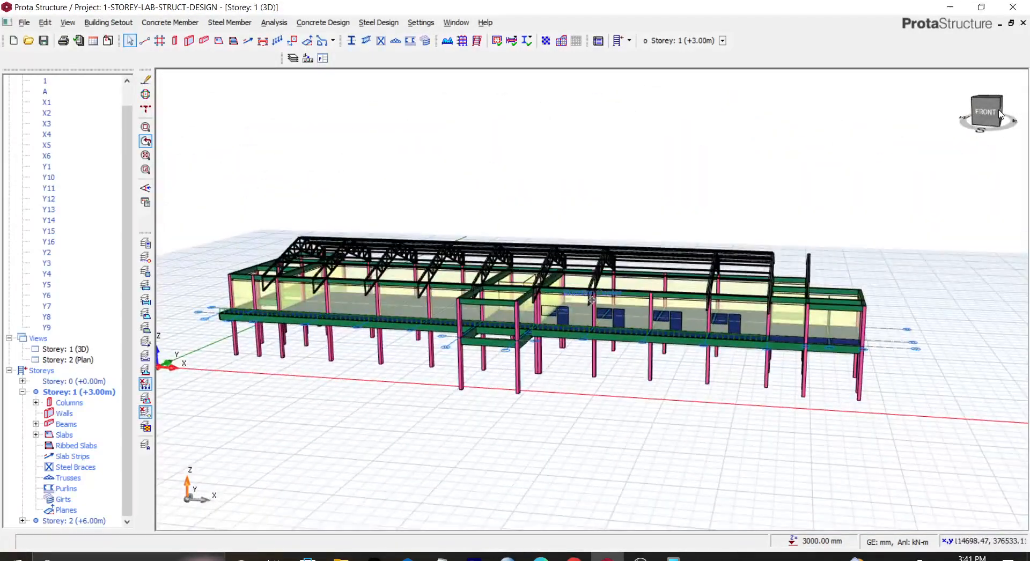
left_click_drag(999, 114, 992, 126)
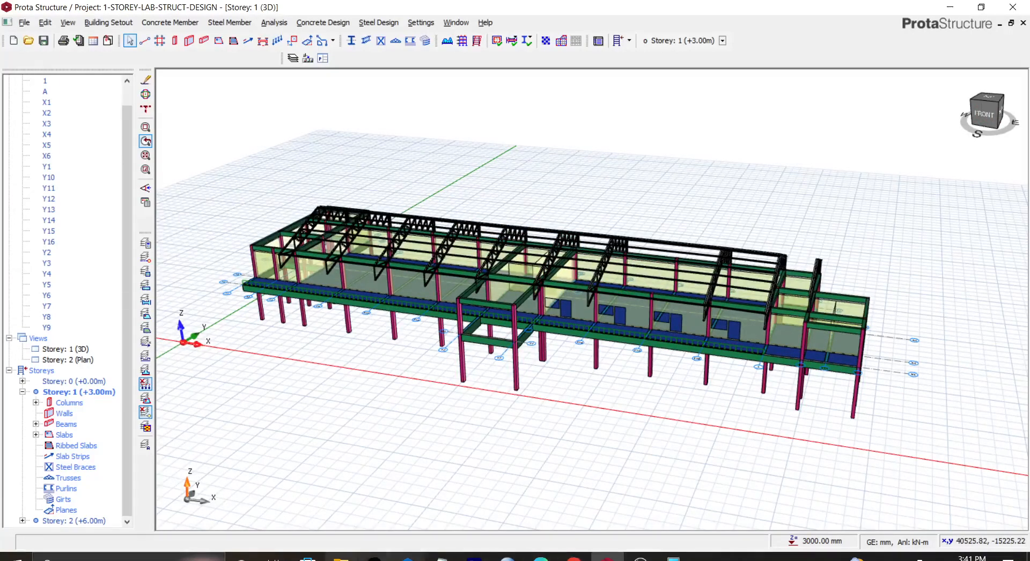
left_click(342, 557)
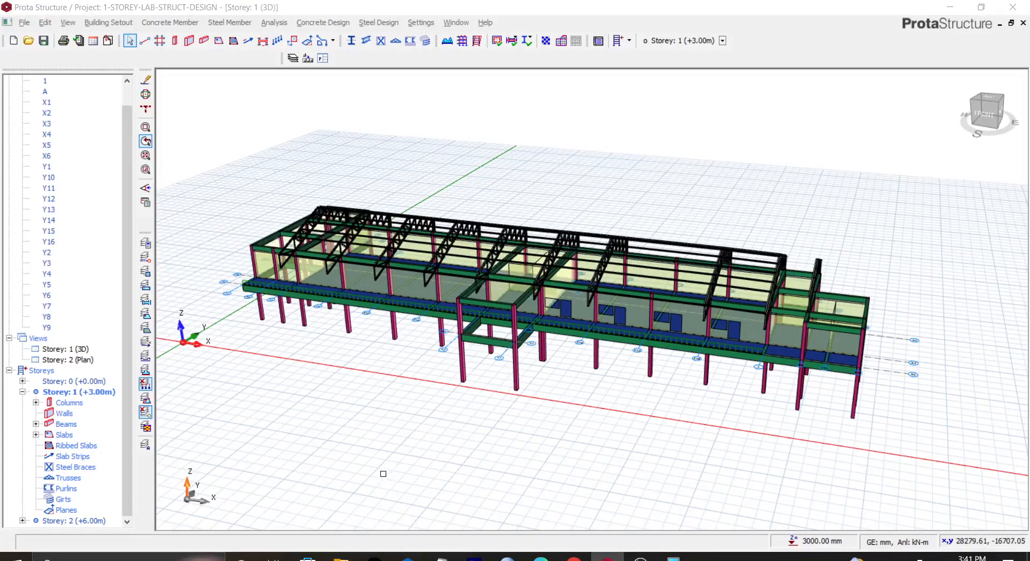
scroll(480, 214, "up", 3)
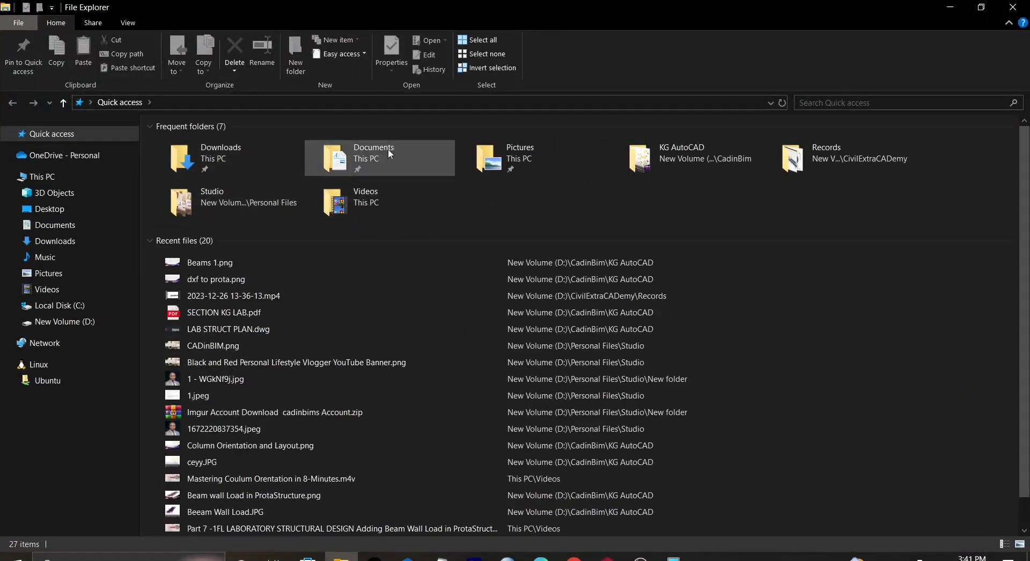
Step: Switch to File Explorer and open SECTION KG LAB.pdf from the KG AutoCAD folder
left_click(665, 145)
double_click(665, 145)
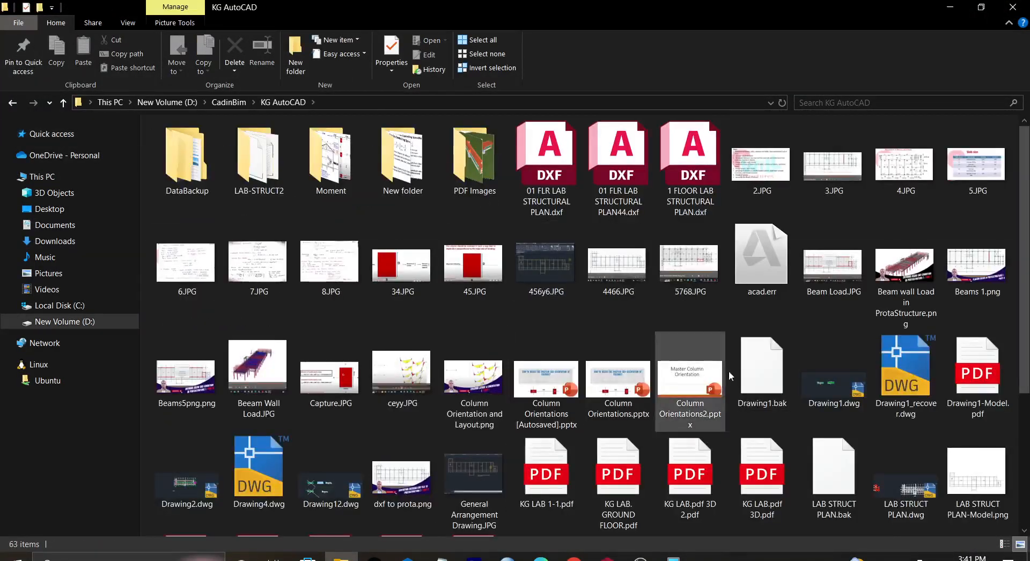
scroll(671, 384, "down", 3)
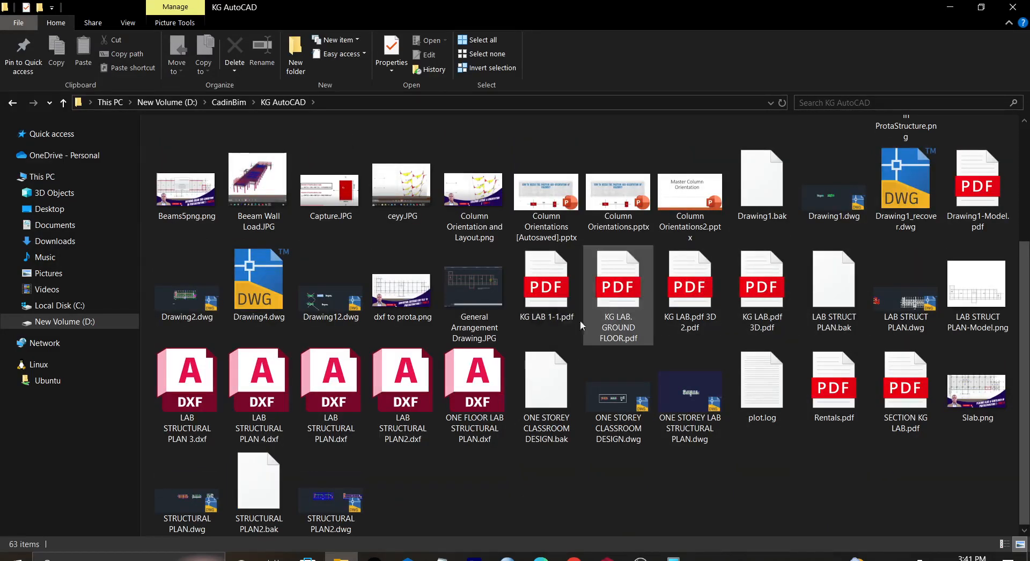
left_click(918, 401)
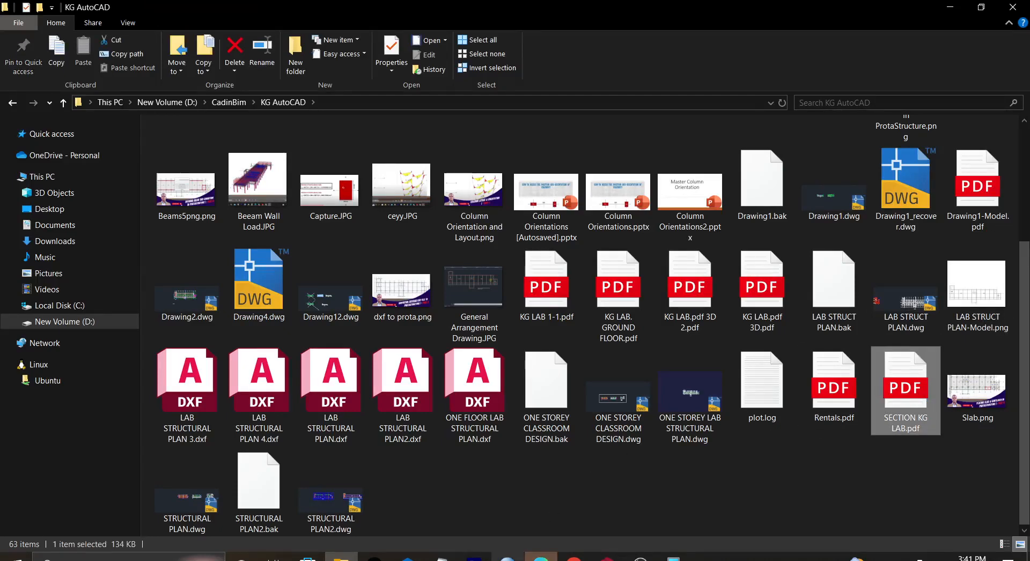
mouse_move(541, 558)
left_click(540, 510)
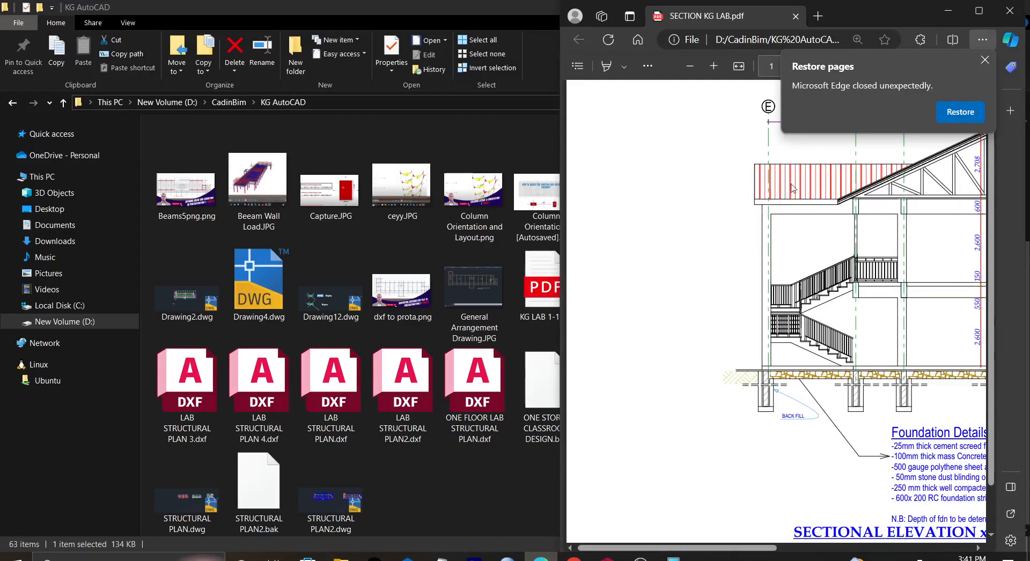
Step: Maximise the PDF and examine the sectional elevation's roof truss details, then minimise it
left_click(985, 60)
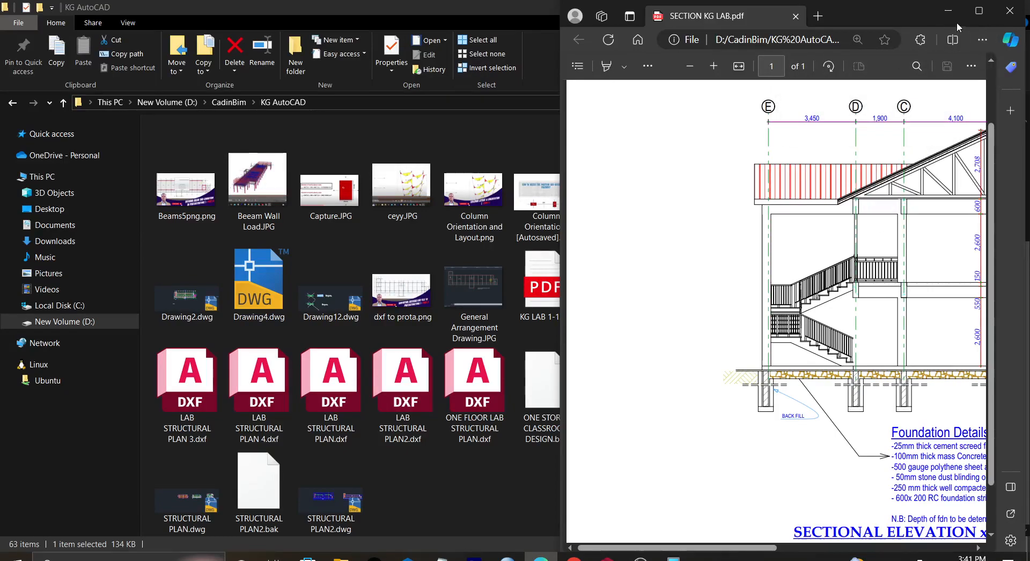
left_click(971, 13)
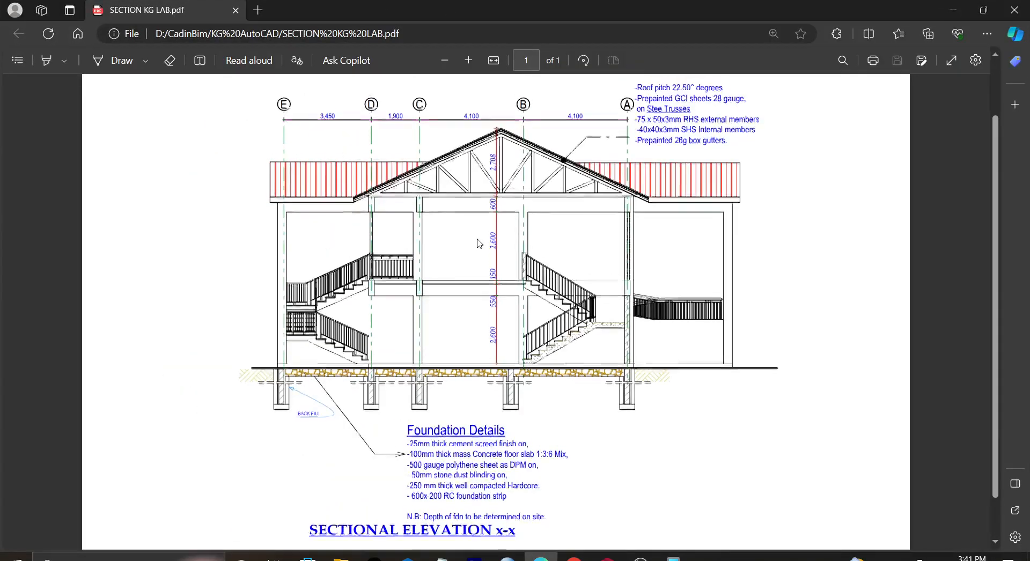
scroll(479, 243, "down", 1)
scroll(477, 243, "up", 2)
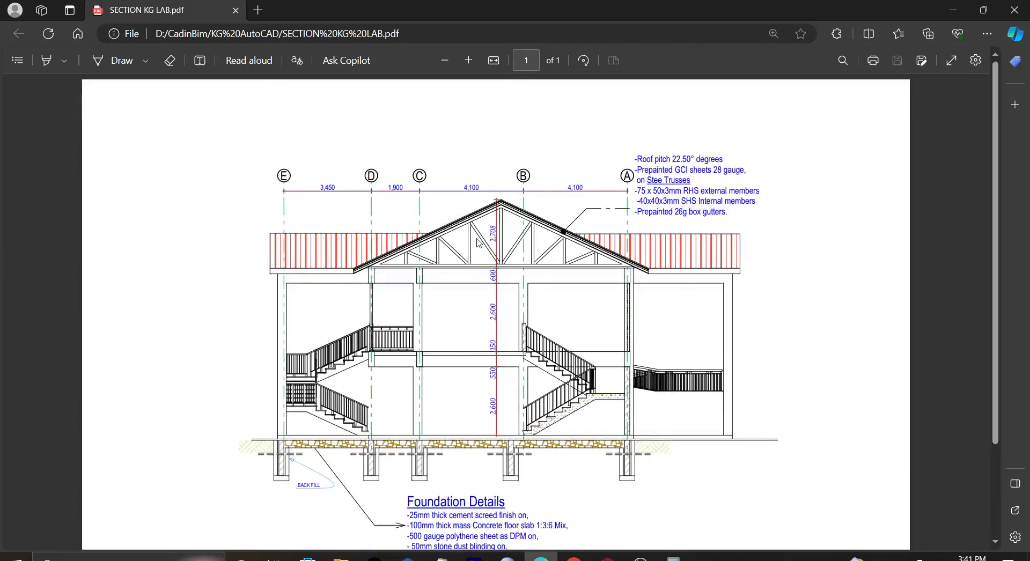
scroll(475, 243, "down", 1)
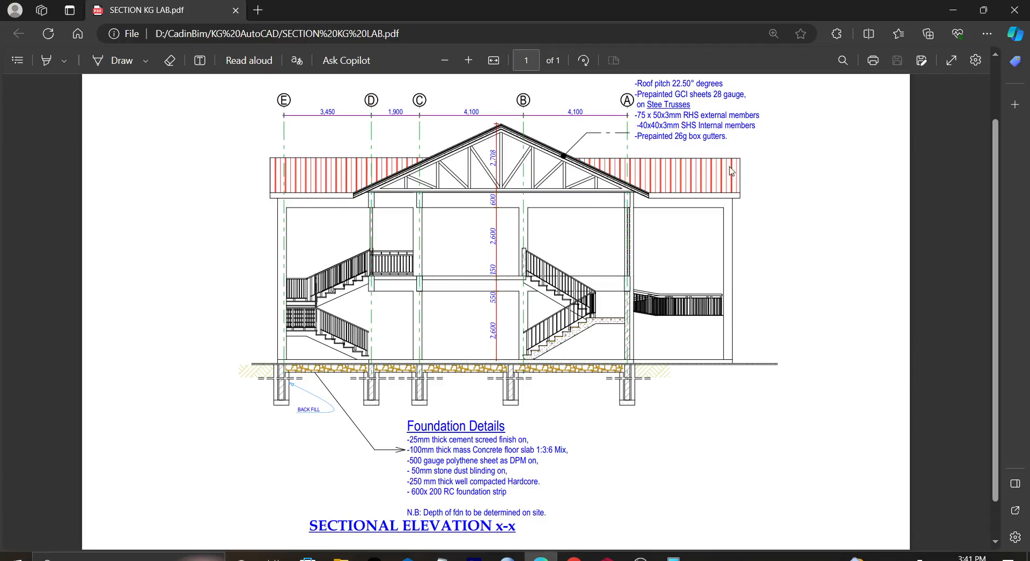
left_click(950, 14)
Step: Switch back to the ProtaStructure window
mouse_move(640, 557)
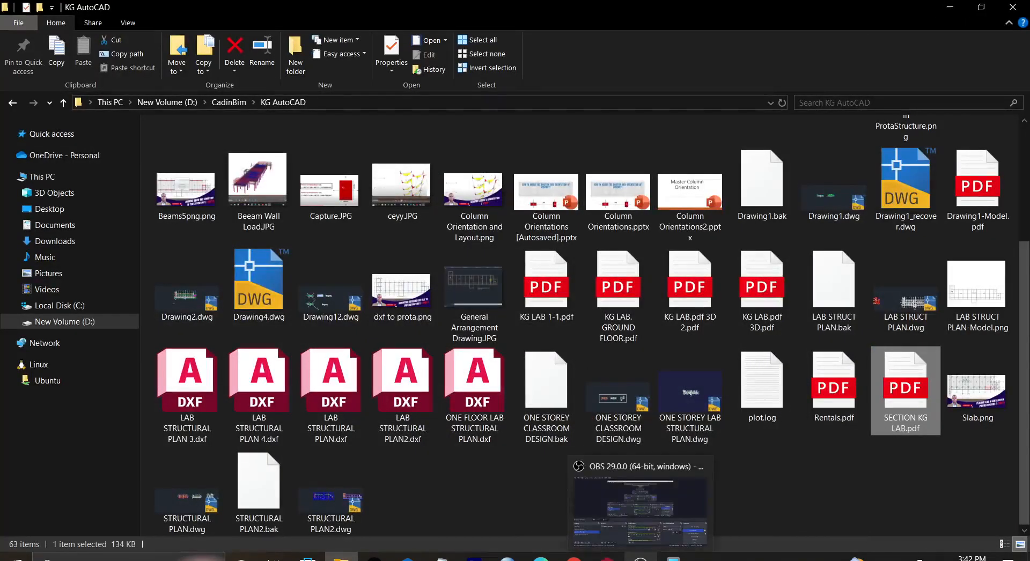
mouse_move(607, 558)
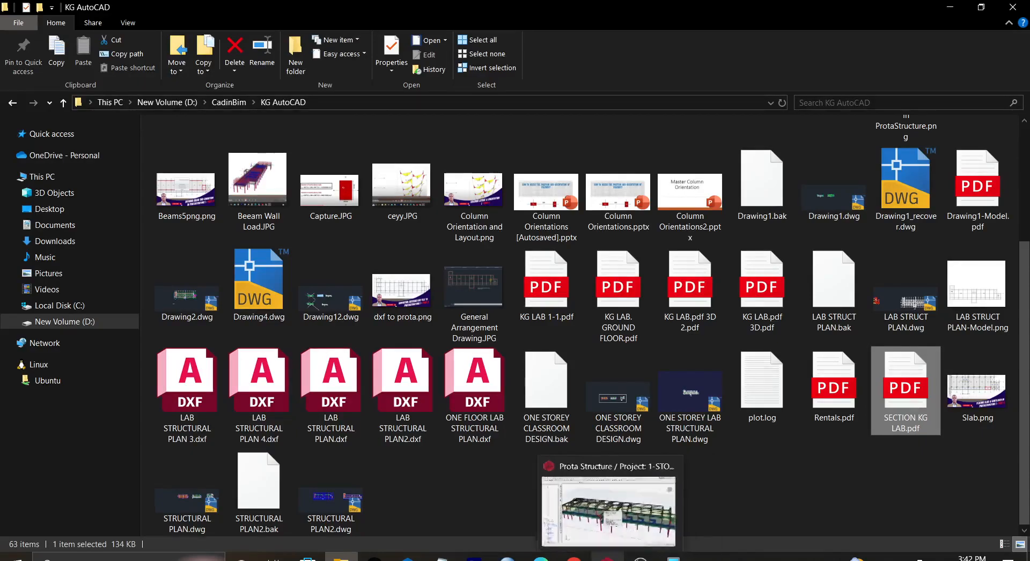
left_click(618, 527)
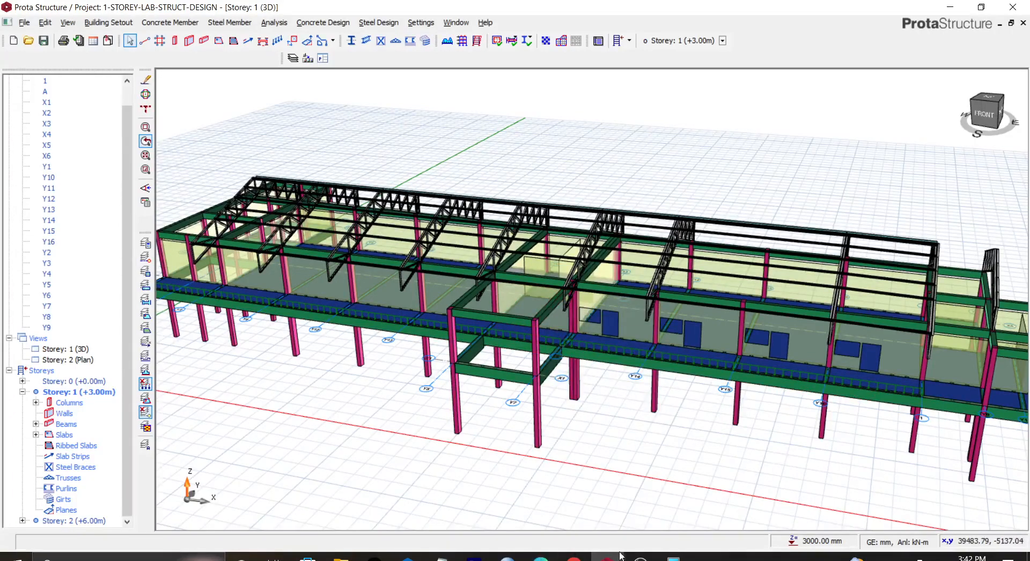
left_click(645, 558)
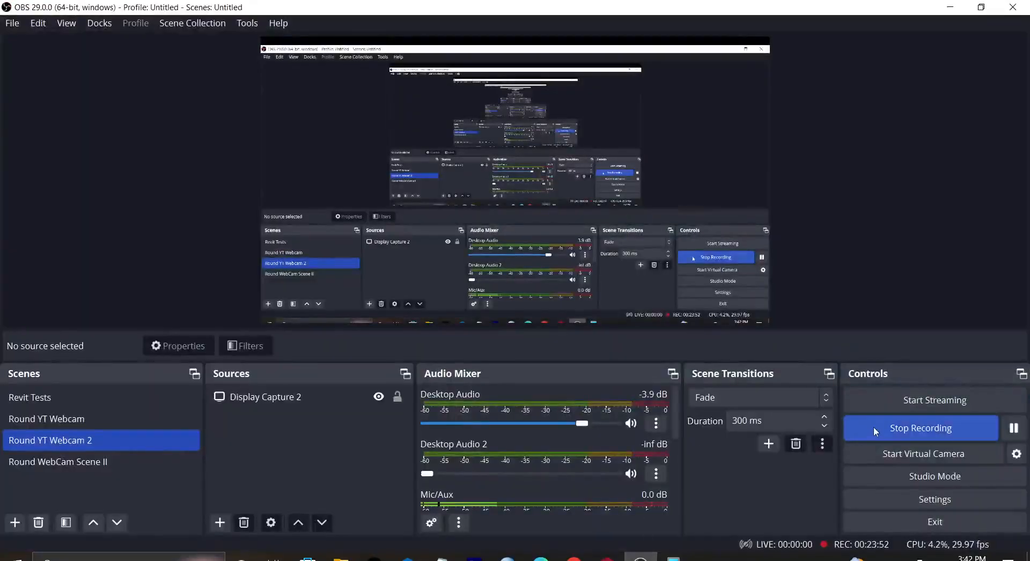